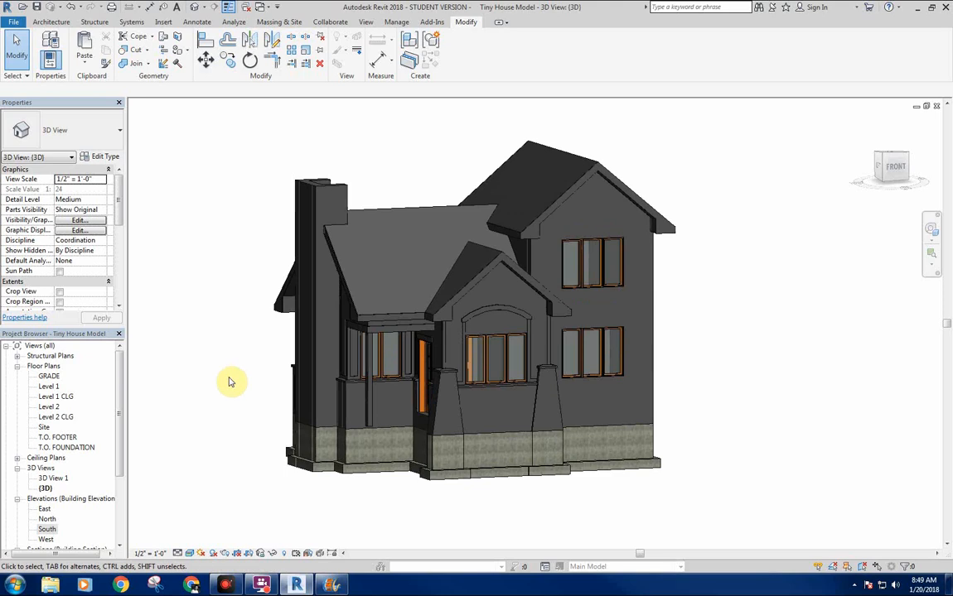
# Examine the front exterior of the house in the 3D view, including its roofs, trim, windows and tapered columns.
pyautogui.moveTo(220, 387); pyautogui.dragTo(179, 352, button='middle')
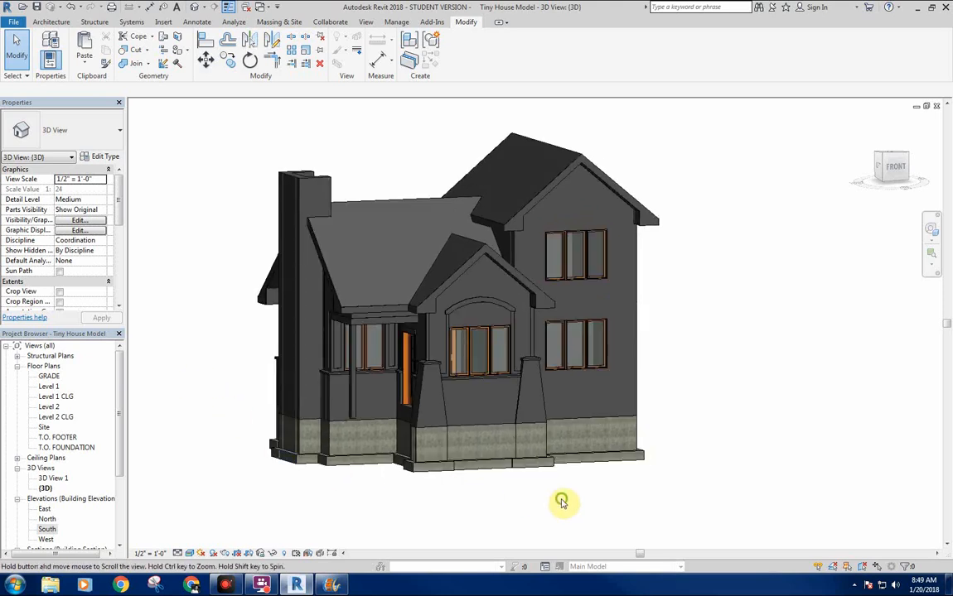
pyautogui.moveTo(460, 494); pyautogui.dragTo(457, 495, button='middle')
pyautogui.keyDown('shift'); pyautogui.middleClick(676, 360); pyautogui.keyUp('shift')
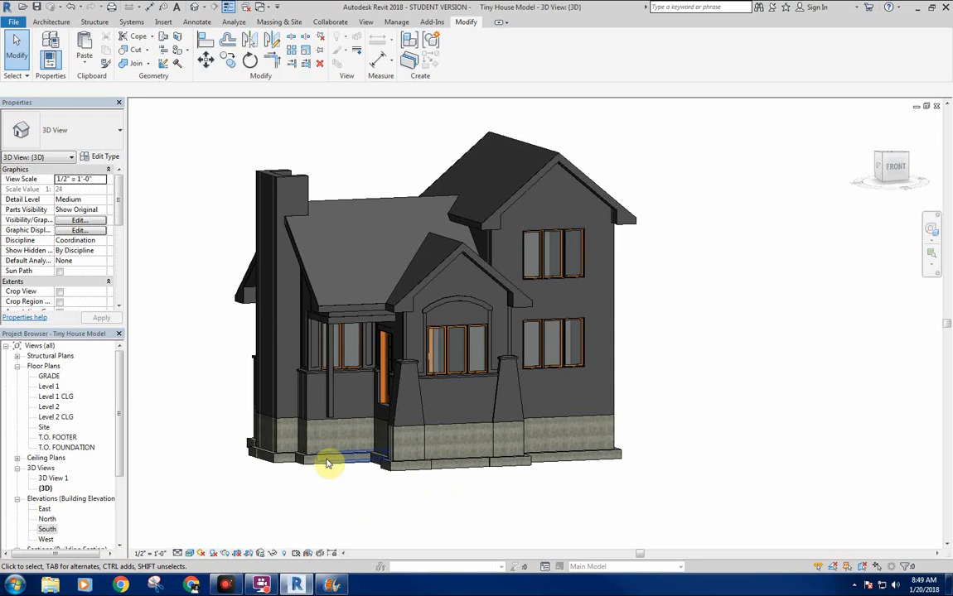
pyautogui.scroll(2, 322, 416)
pyautogui.scroll(-1, 324, 426)
pyautogui.moveTo(336, 444)
pyautogui.mouseDown(button='middle')
pyautogui.moveTo(338, 453)
pyautogui.moveTo(327, 447)
pyautogui.mouseUp(button='middle')
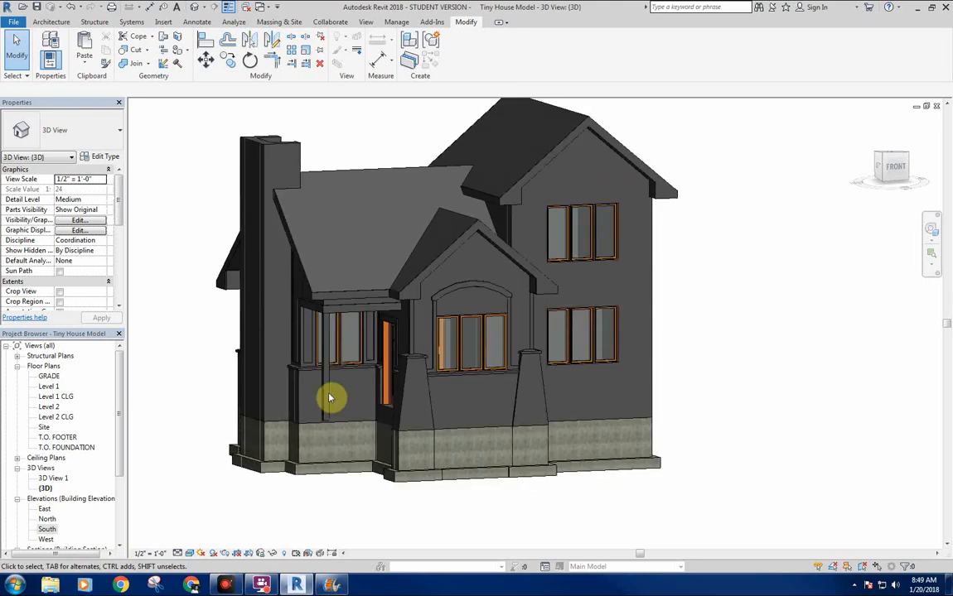
pyautogui.scroll(2, 414, 340)
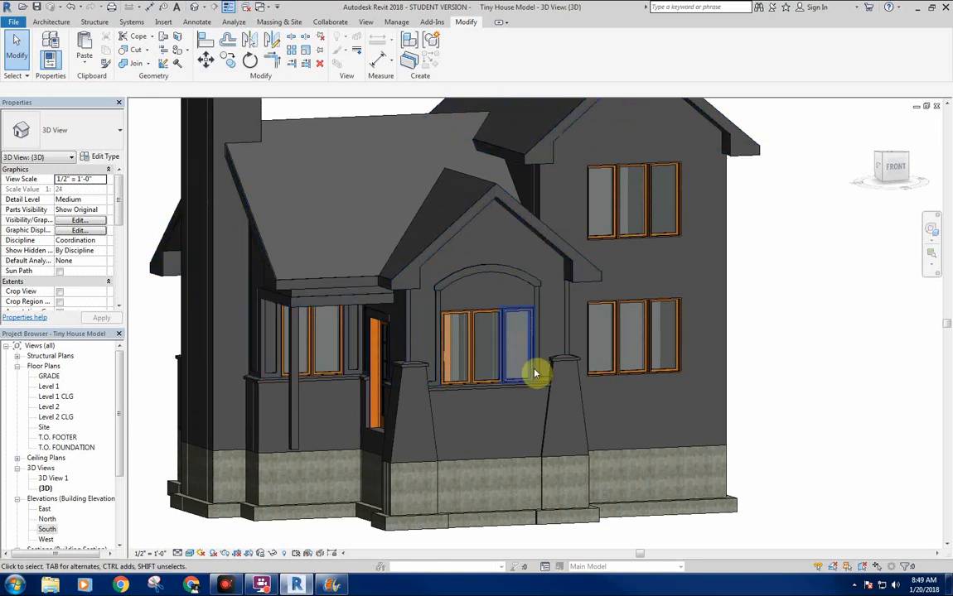
pyautogui.moveTo(482, 421); pyautogui.dragTo(480, 410, button='middle')
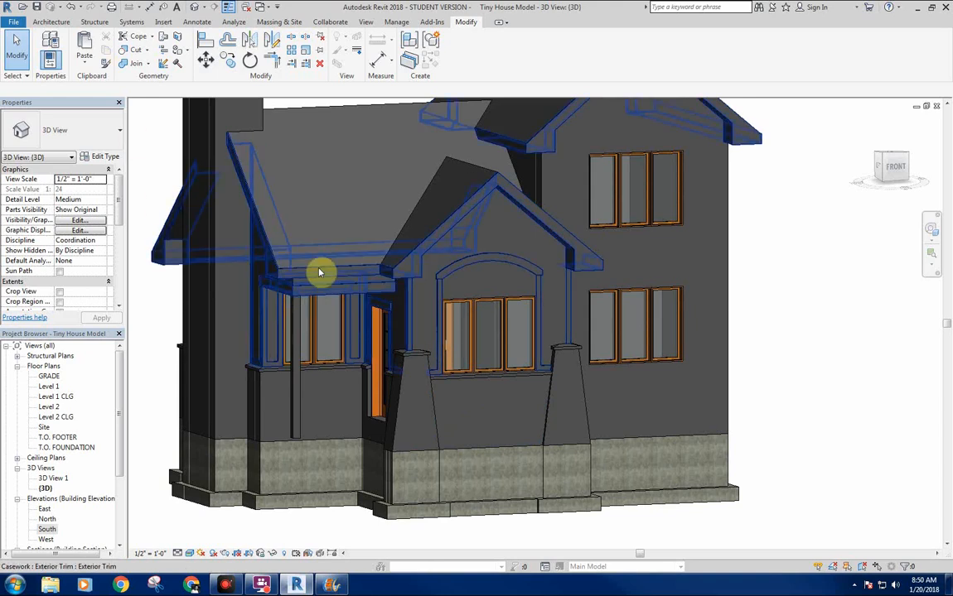
pyautogui.keyDown('shift'); pyautogui.moveTo(319, 237); pyautogui.dragTo(349, 209, button='middle'); pyautogui.keyUp('shift')
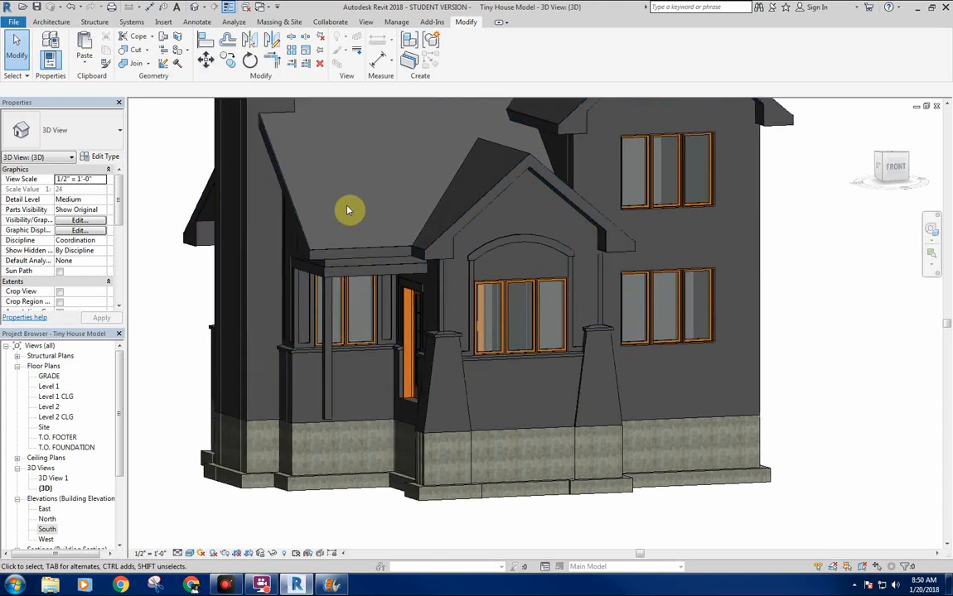
# Inspect the porch post's properties and review the architectural column types available on the Level 1 floor plan without placing a column.
pyautogui.click(329, 403)
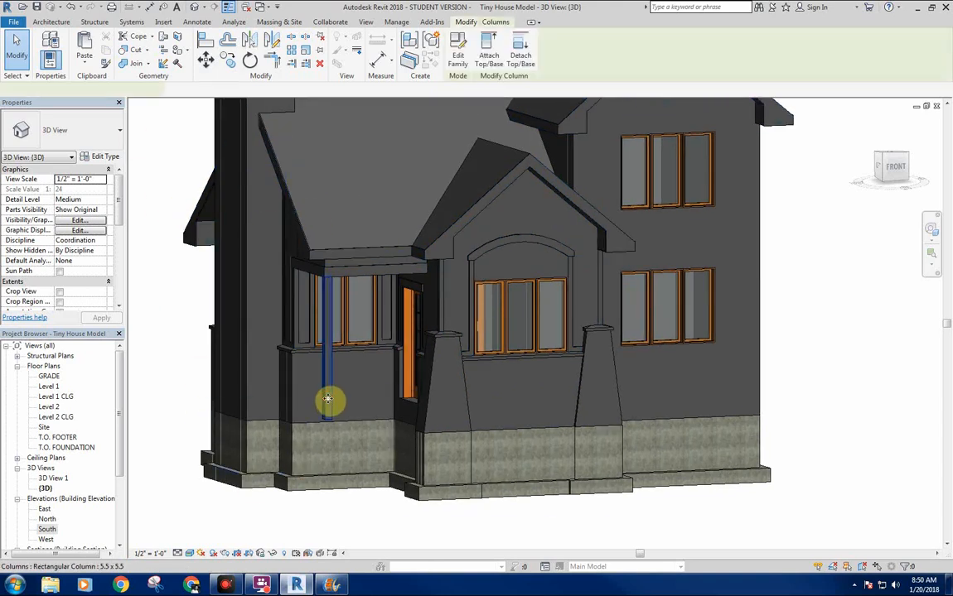
pyautogui.keyDown('shift'); pyautogui.moveTo(219, 374); pyautogui.dragTo(149, 396, button='middle'); pyautogui.keyUp('shift')
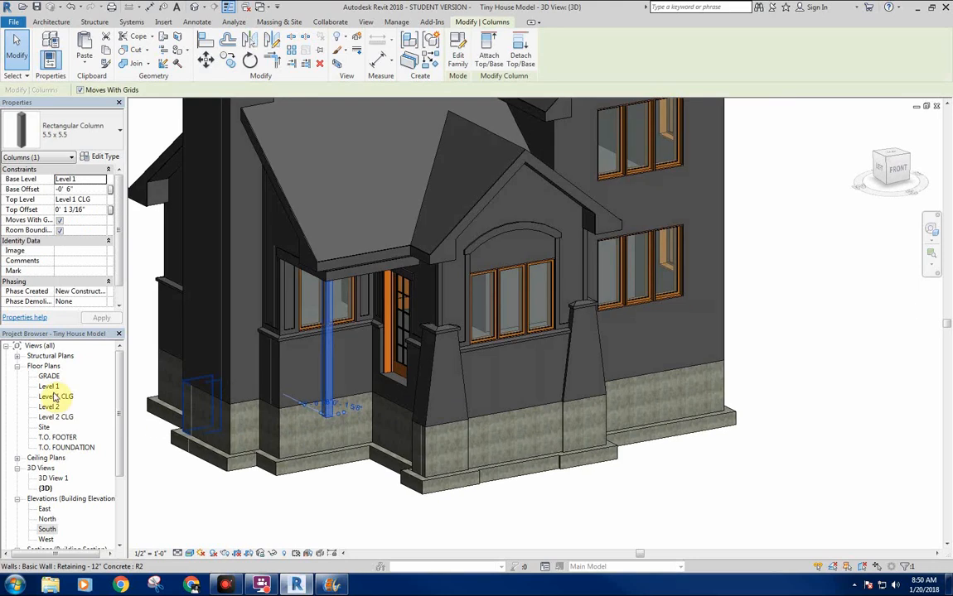
pyautogui.doubleClick(49, 386)
pyautogui.click(55, 22)
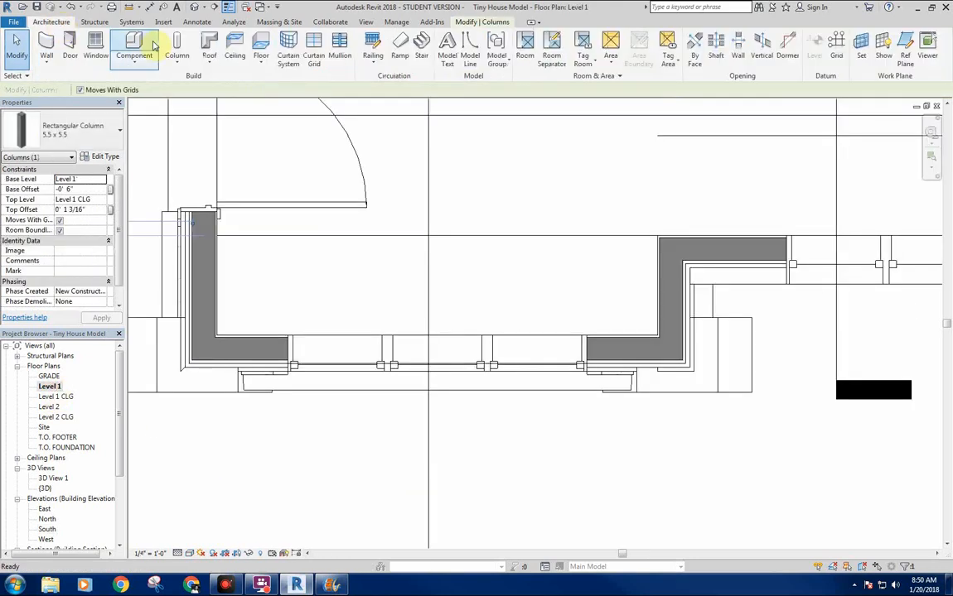
pyautogui.click(181, 62)
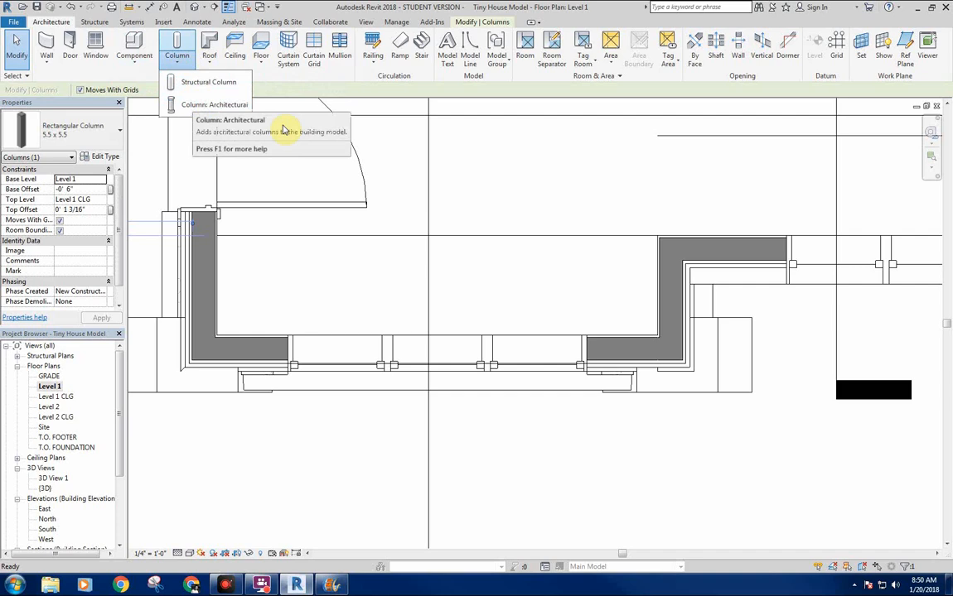
pyautogui.click(232, 103)
pyautogui.click(77, 135)
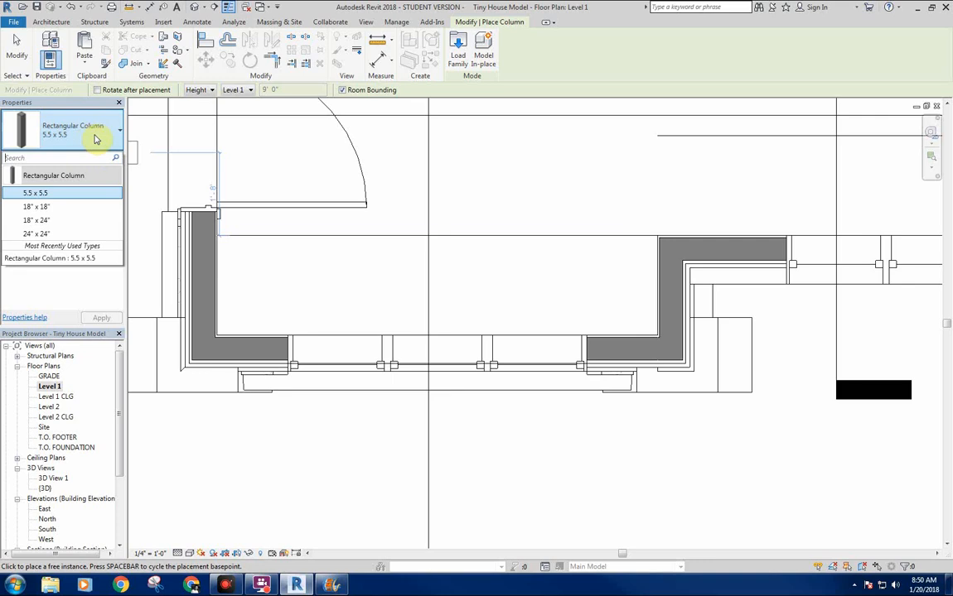
pyautogui.scroll(-5, 383, 341)
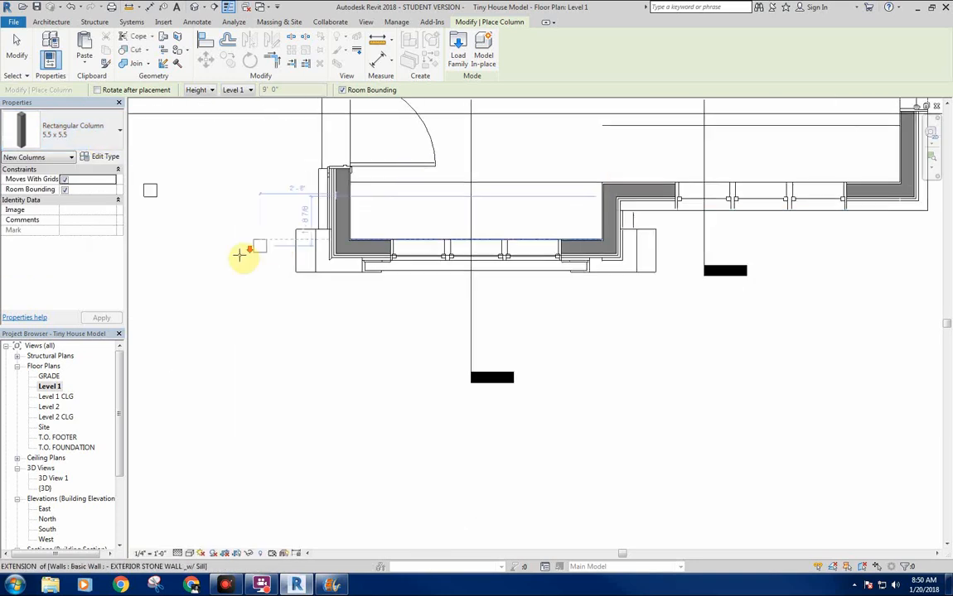
pyautogui.rightClick(361, 307)
pyautogui.click(371, 315)
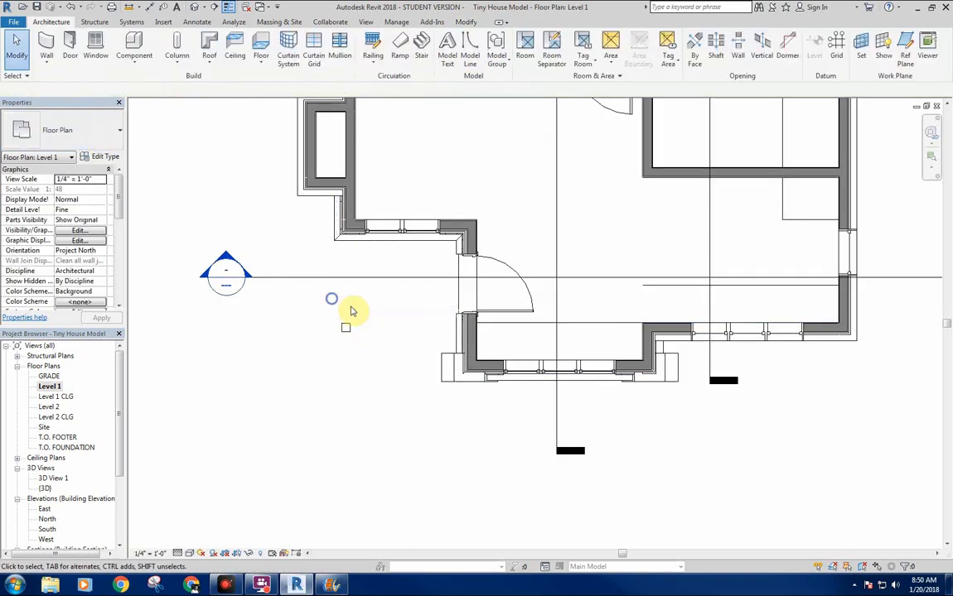
# Return to the default 3D view with the front of the house in sight.
pyautogui.click(192, 8)
pyautogui.keyDown('shift'); pyautogui.moveTo(346, 389); pyautogui.dragTo(427, 257, button='middle'); pyautogui.keyUp('shift')
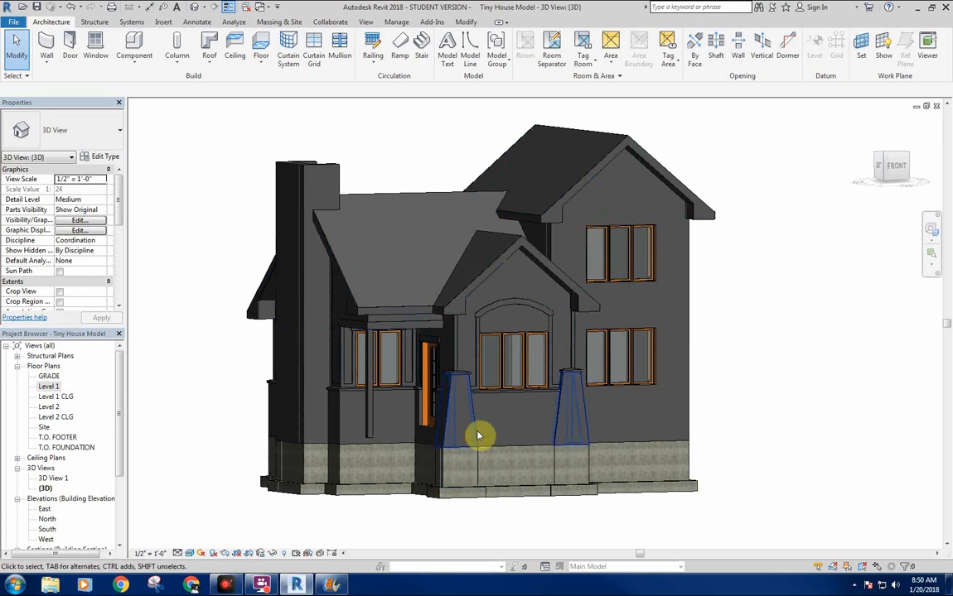
pyautogui.keyDown('shift'); pyautogui.moveTo(566, 432); pyautogui.dragTo(540, 518, button='middle'); pyautogui.keyUp('shift')
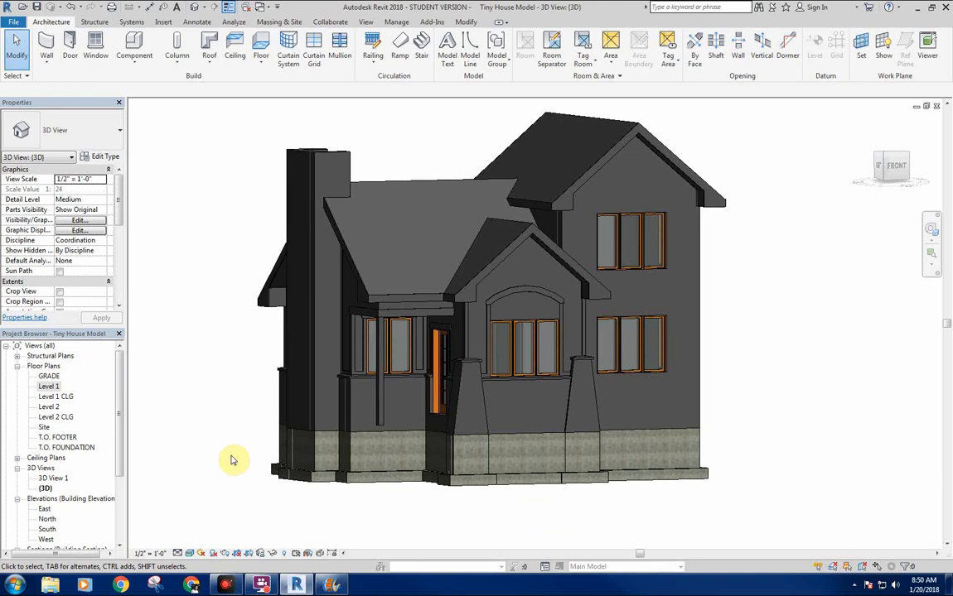
pyautogui.keyDown('shift'); pyautogui.moveTo(234, 457); pyautogui.dragTo(257, 348, button='middle'); pyautogui.keyUp('shift')
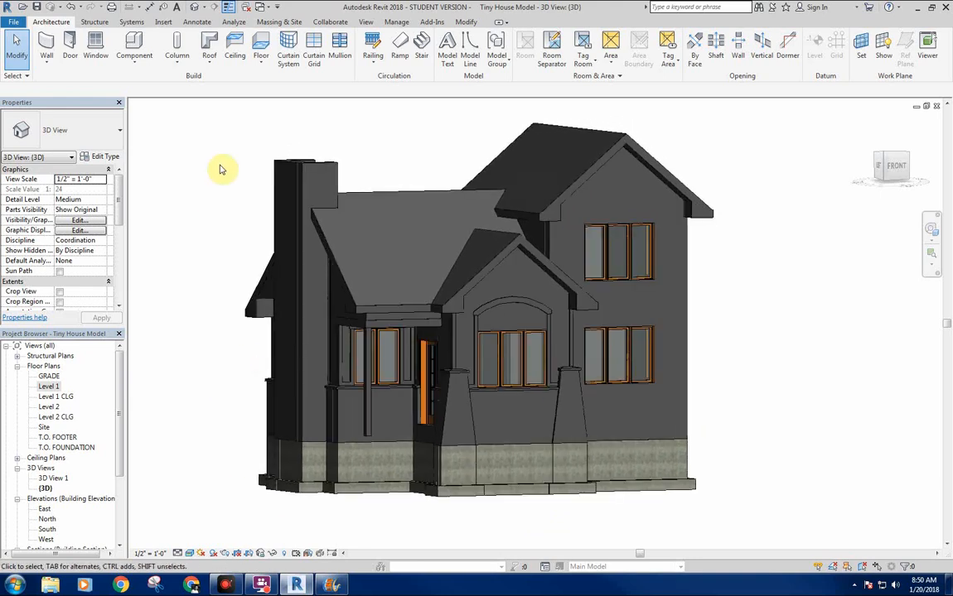
# Open the Material Browser, narrow it and place it so the house model stays visible beside it.
pyautogui.click(397, 22)
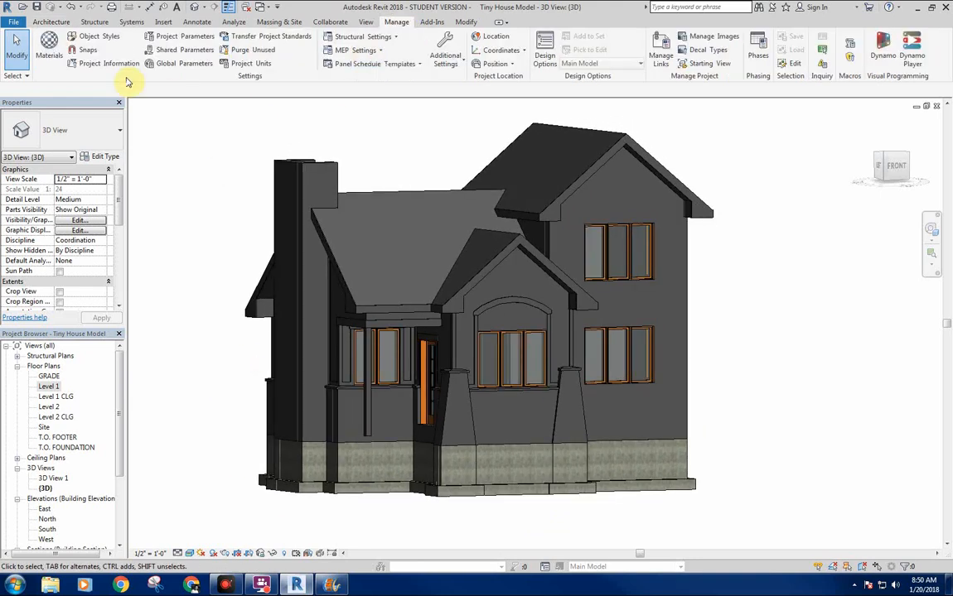
pyautogui.click(47, 43)
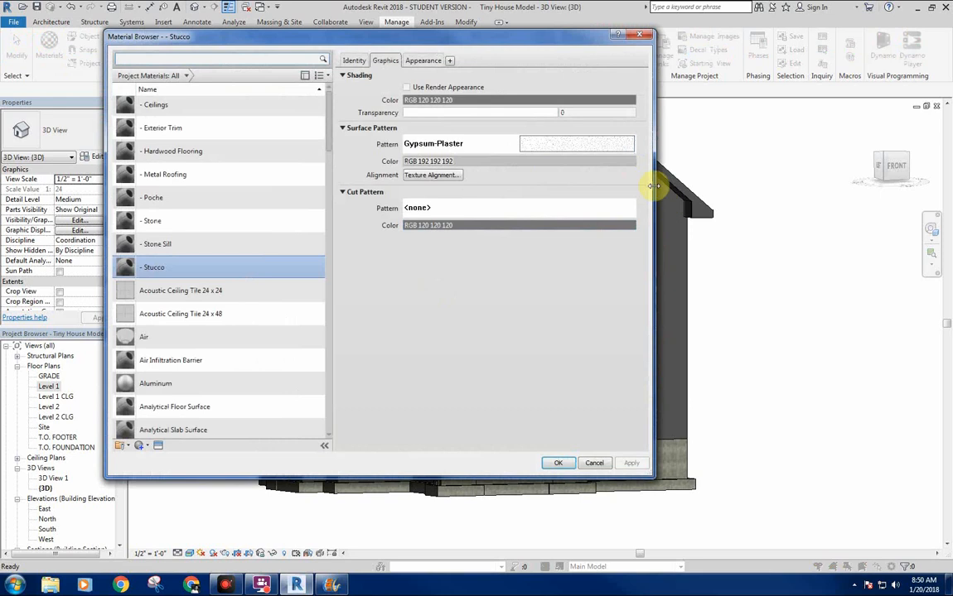
pyautogui.moveTo(660, 190); pyautogui.dragTo(524, 186)
pyautogui.moveTo(405, 40); pyautogui.dragTo(298, 73)
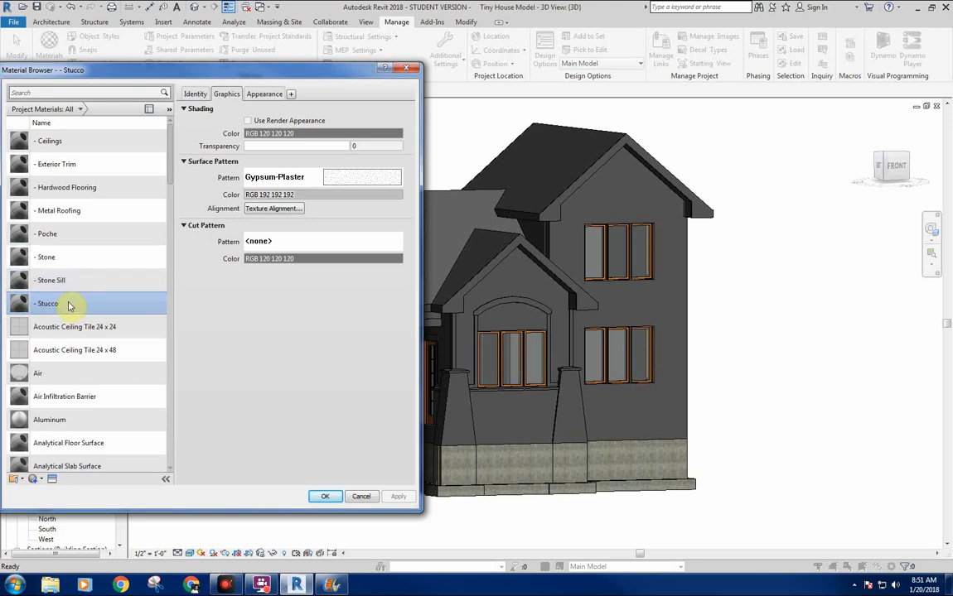
# Open the Asset Browser to replace the - Stucco material's appearance, and enlarge it with a wider library list.
pyautogui.click(271, 95)
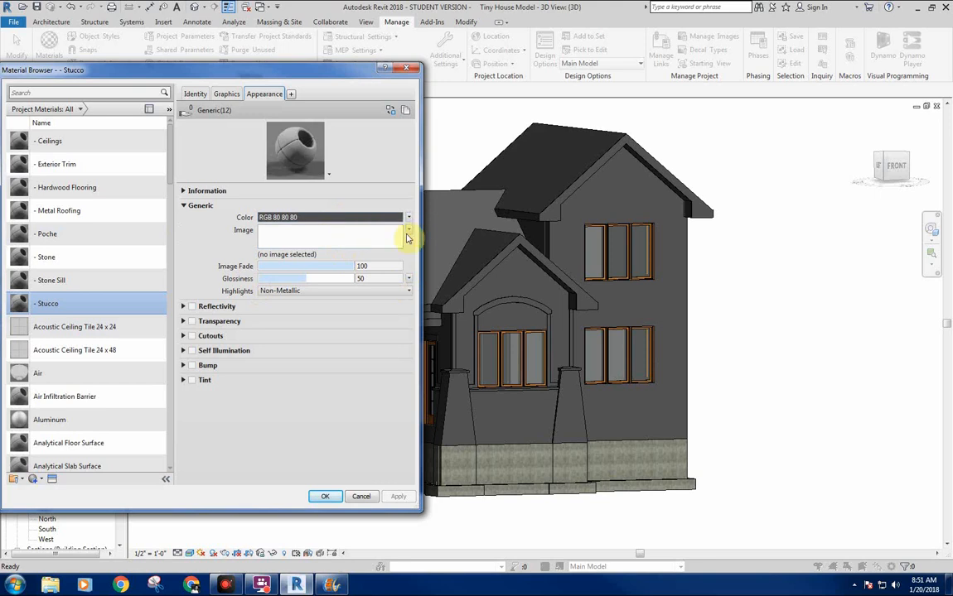
pyautogui.click(389, 113)
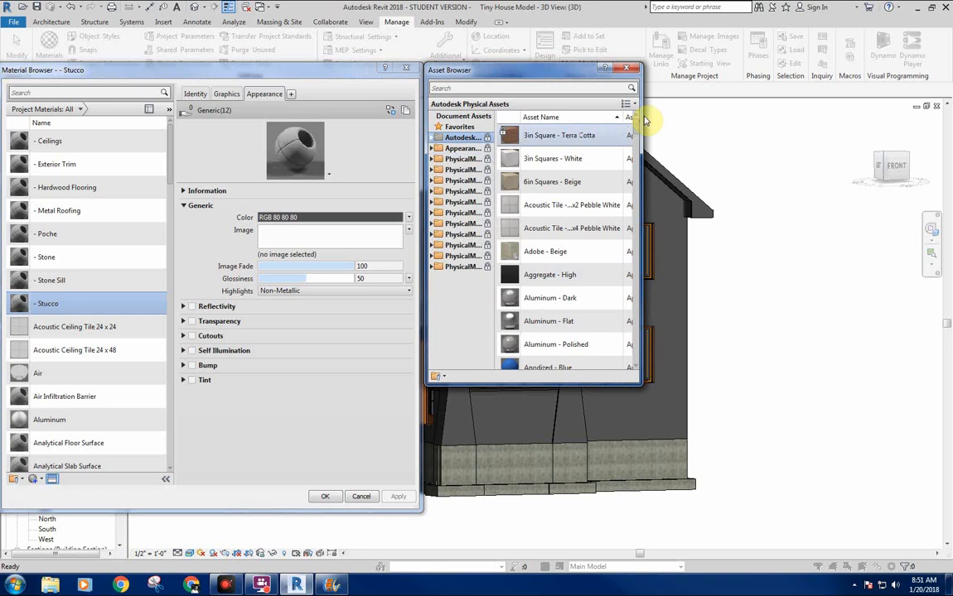
pyautogui.moveTo(642, 121); pyautogui.dragTo(889, 116)
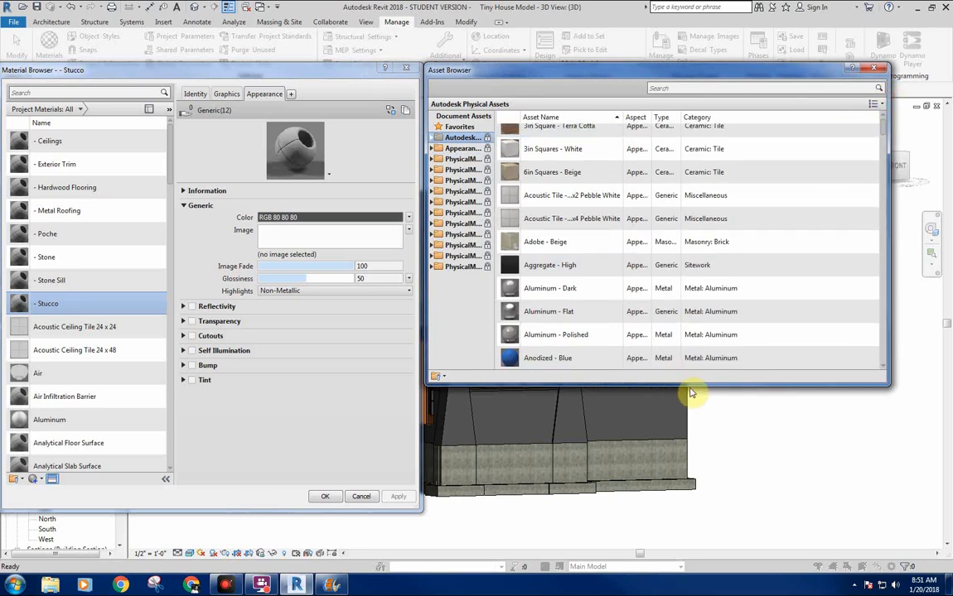
pyautogui.moveTo(693, 384); pyautogui.dragTo(695, 507)
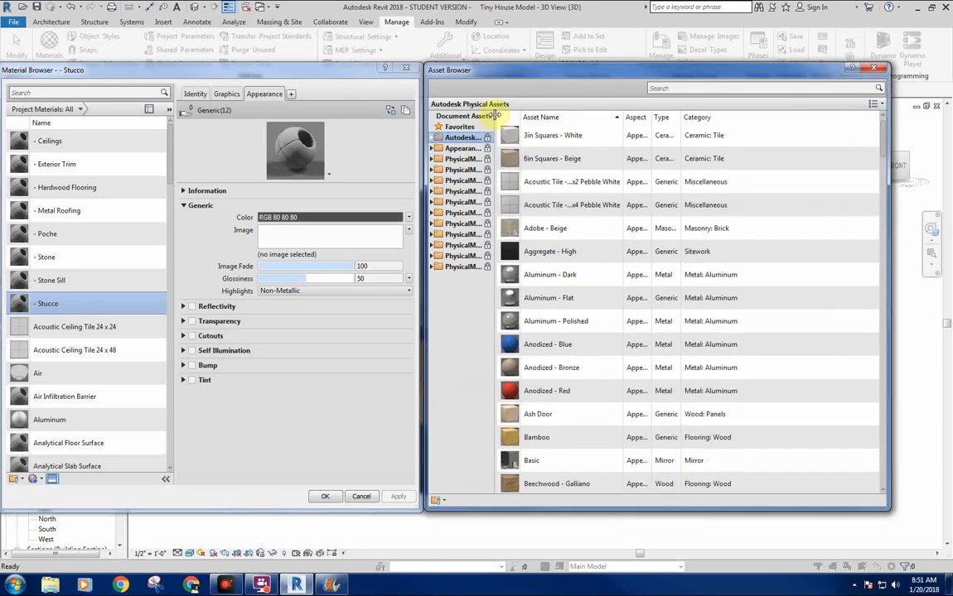
pyautogui.moveTo(494, 116); pyautogui.dragTo(563, 118)
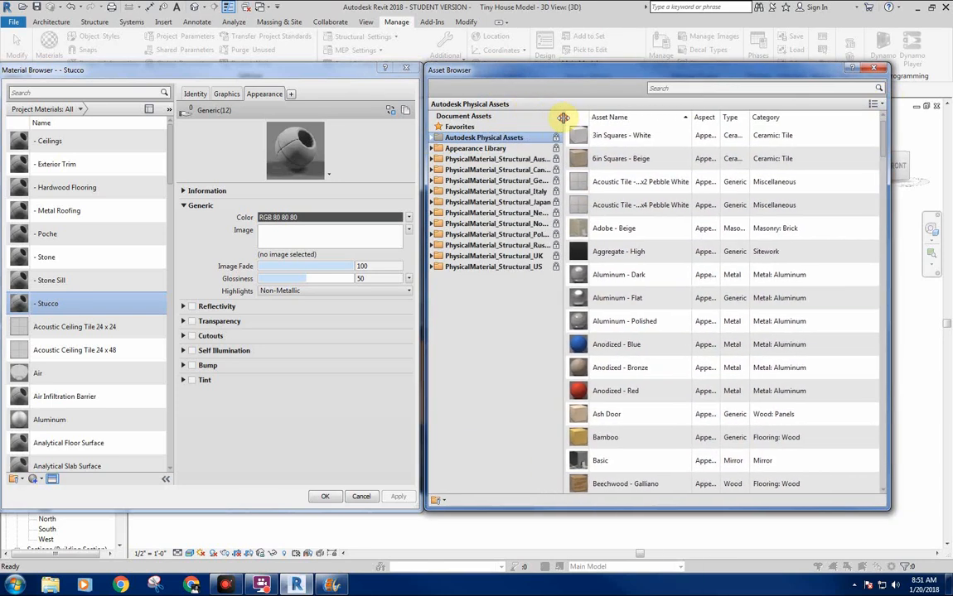
# Replace the - Stucco appearance with Wall Texture - Beige from the Stucco category of the Appearance Library and close the Asset Browser.
pyautogui.click(431, 149)
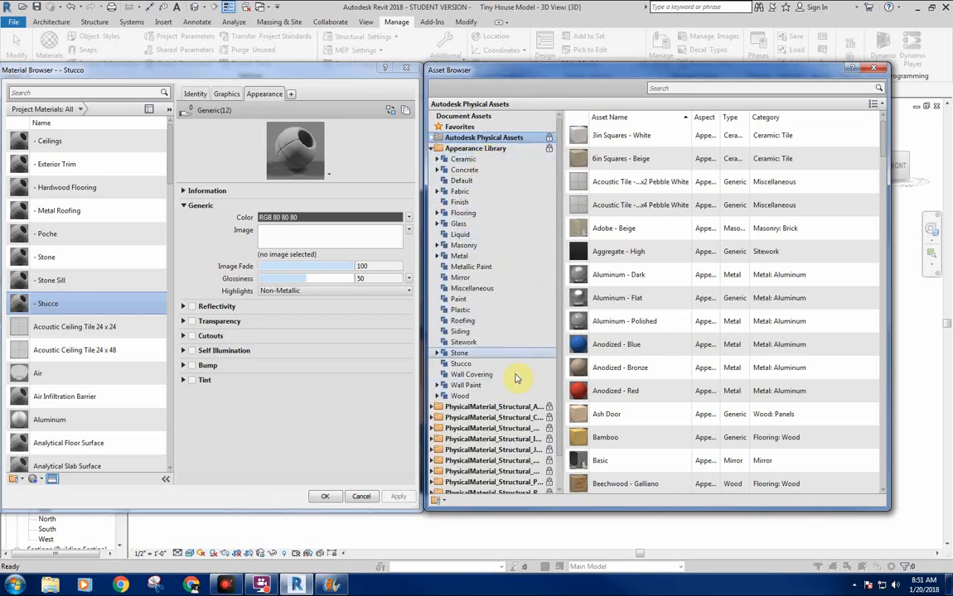
pyautogui.click(480, 365)
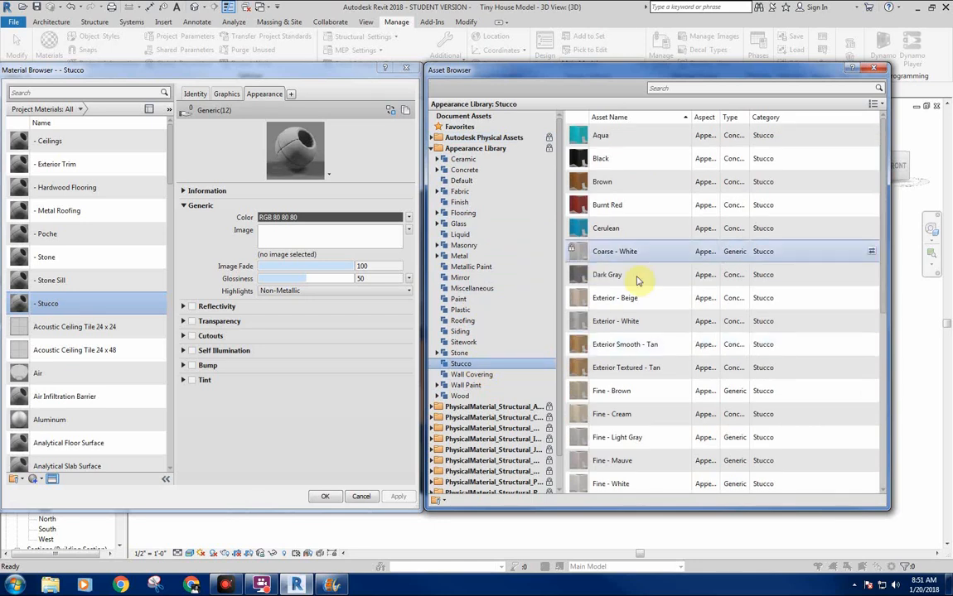
pyautogui.scroll(-5, 831, 241)
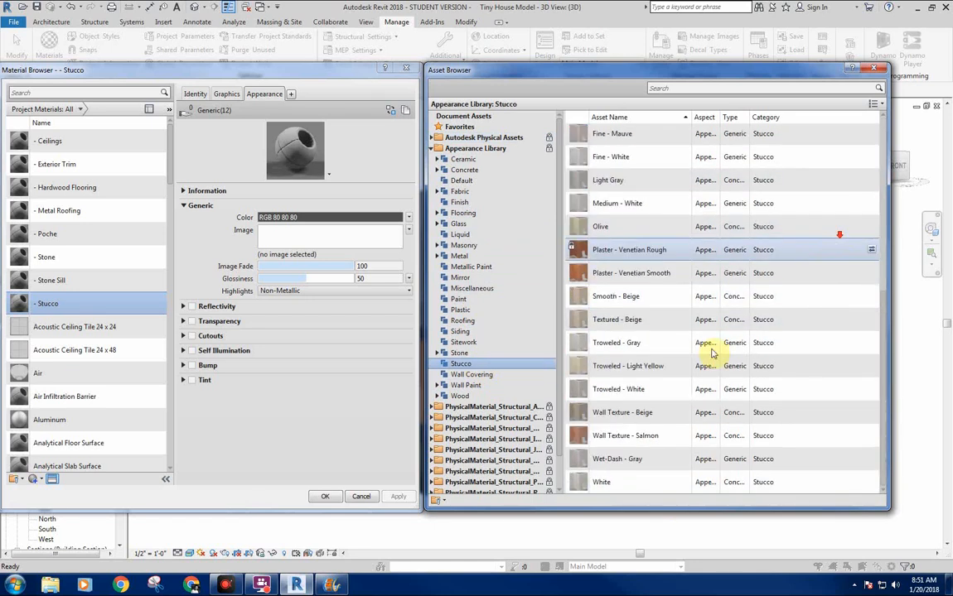
pyautogui.doubleClick(625, 415)
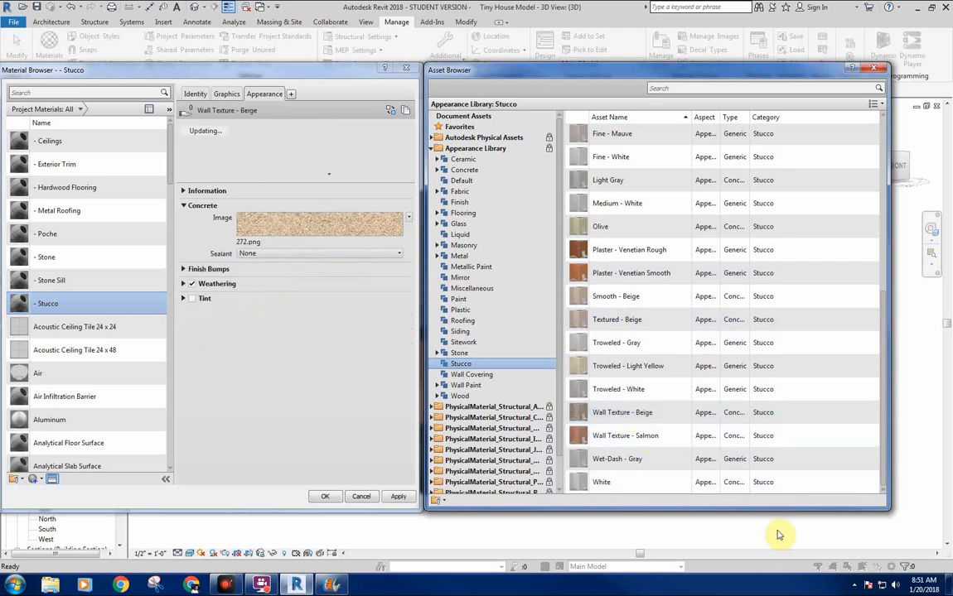
pyautogui.click(871, 70)
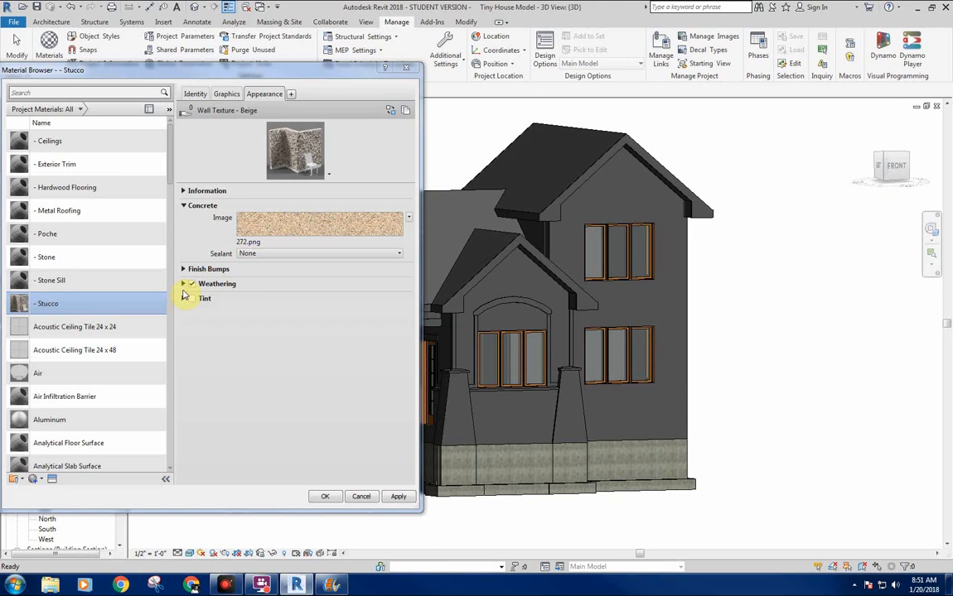
# Check the weathering type options of the Wall Texture - Beige appearance.
pyautogui.click(183, 283)
pyautogui.click(292, 298)
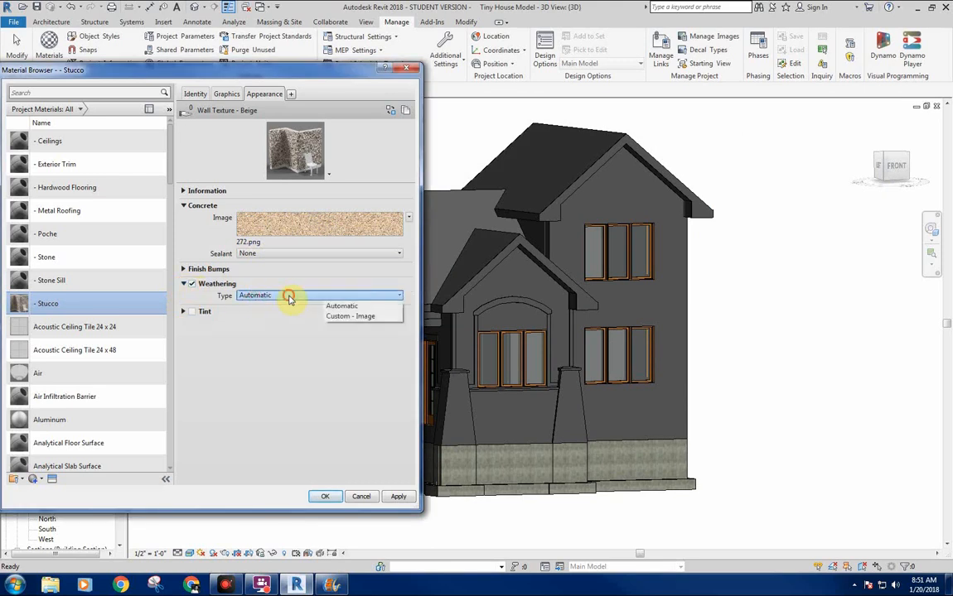
pyautogui.click(183, 283)
# Enlarge the material preview, set the Finish Bumps amount to 0.90 and apply the appearance changes to - Stucco.
pyautogui.click(183, 269)
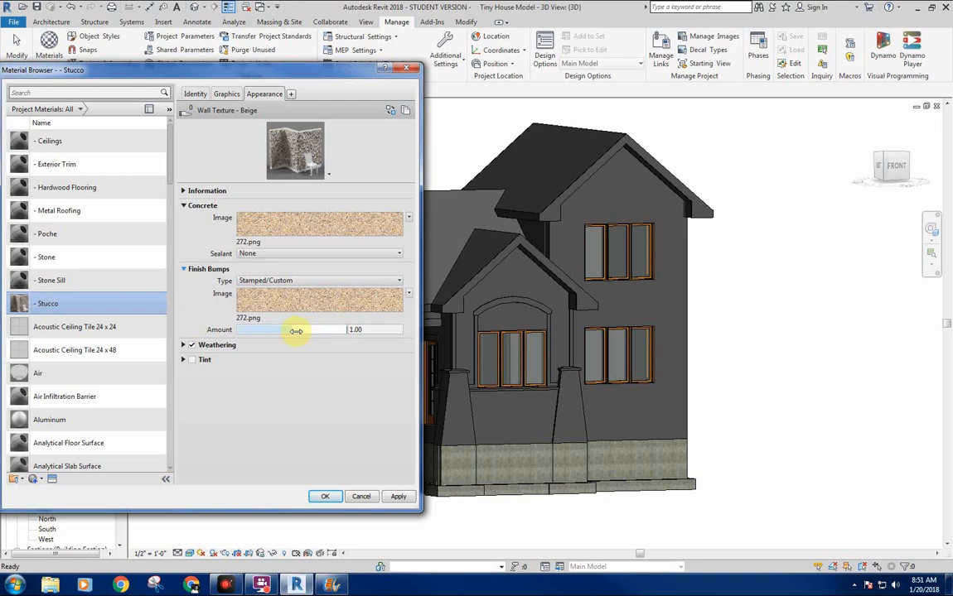
pyautogui.moveTo(291, 330); pyautogui.dragTo(347, 330)
pyautogui.moveTo(303, 217); pyautogui.dragTo(312, 319)
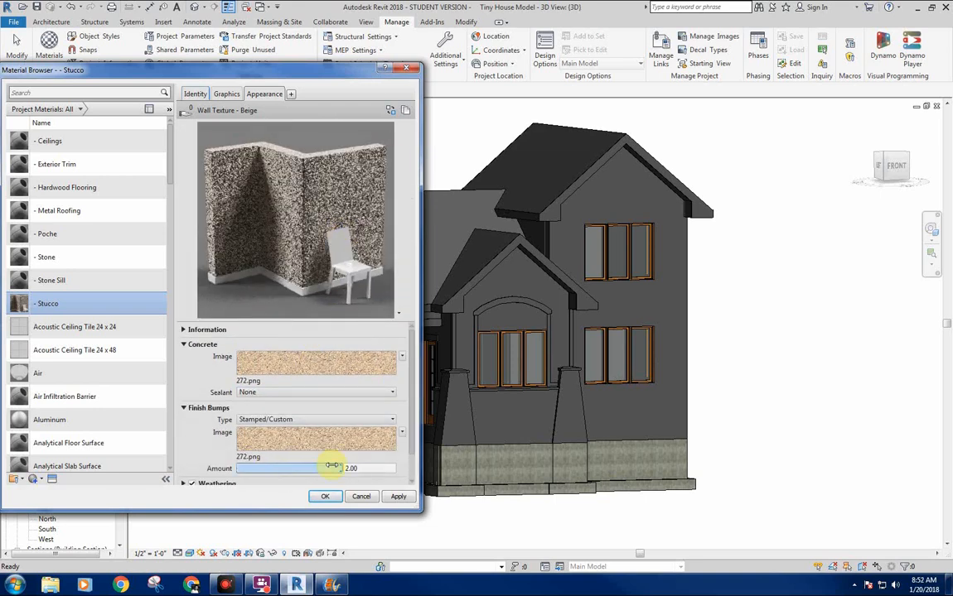
pyautogui.moveTo(340, 468); pyautogui.dragTo(300, 473)
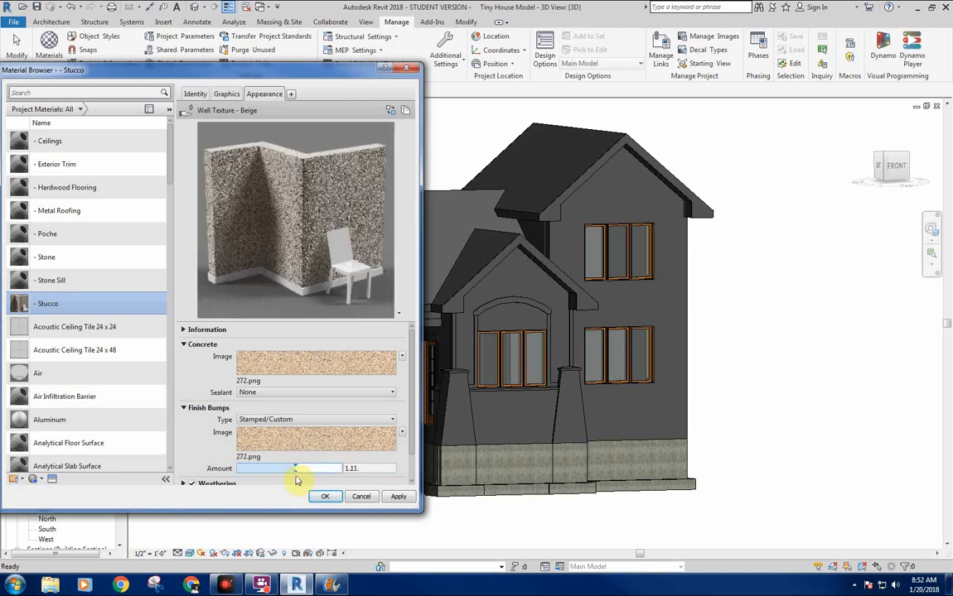
pyautogui.moveTo(296, 469); pyautogui.dragTo(285, 469)
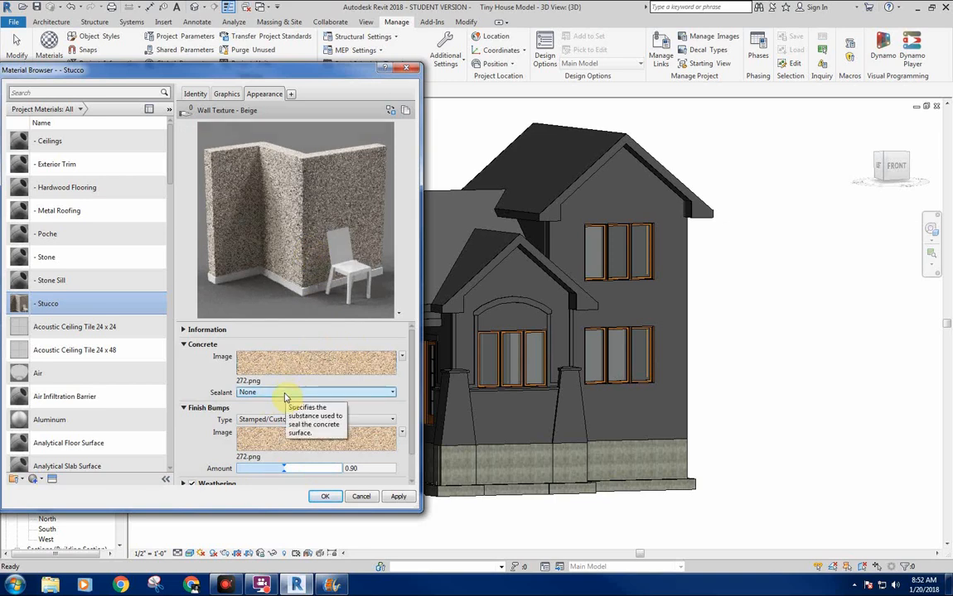
pyautogui.click(399, 497)
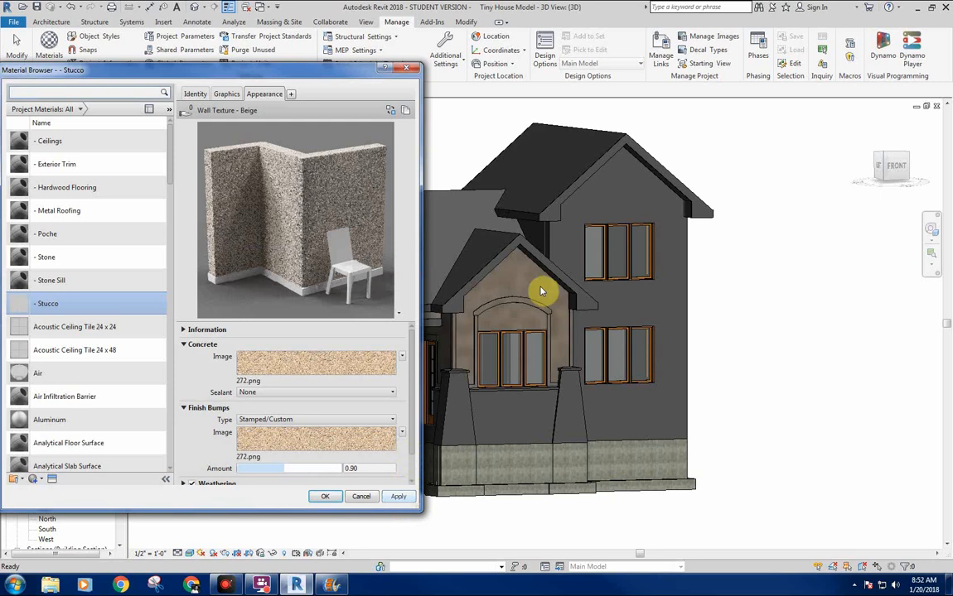
# Accept the - Stucco material changes and examine the stucco texture around the front gable window and entry up close.
pyautogui.click(323, 495)
pyautogui.scroll(5, 489, 312)
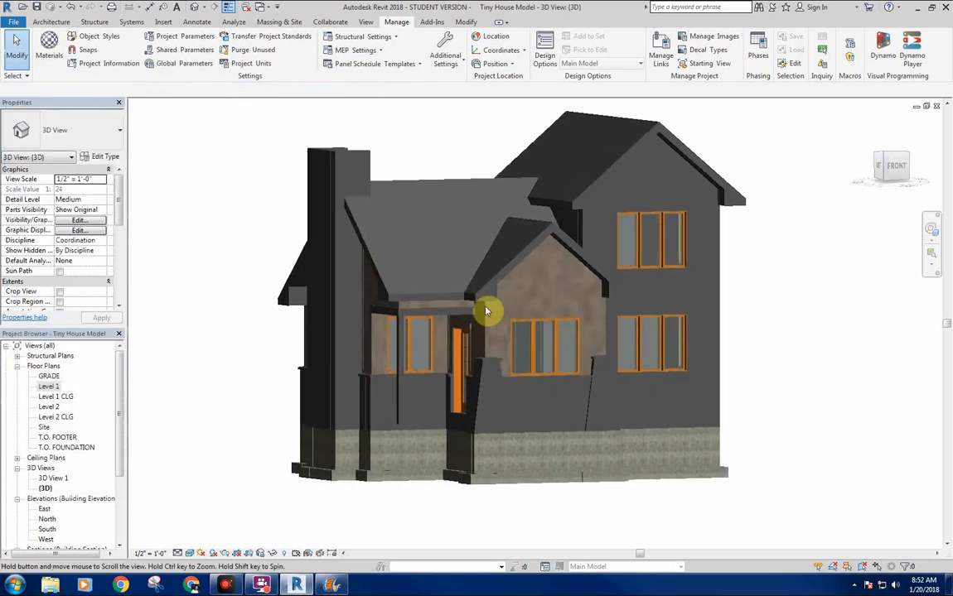
pyautogui.scroll(5, 566, 293)
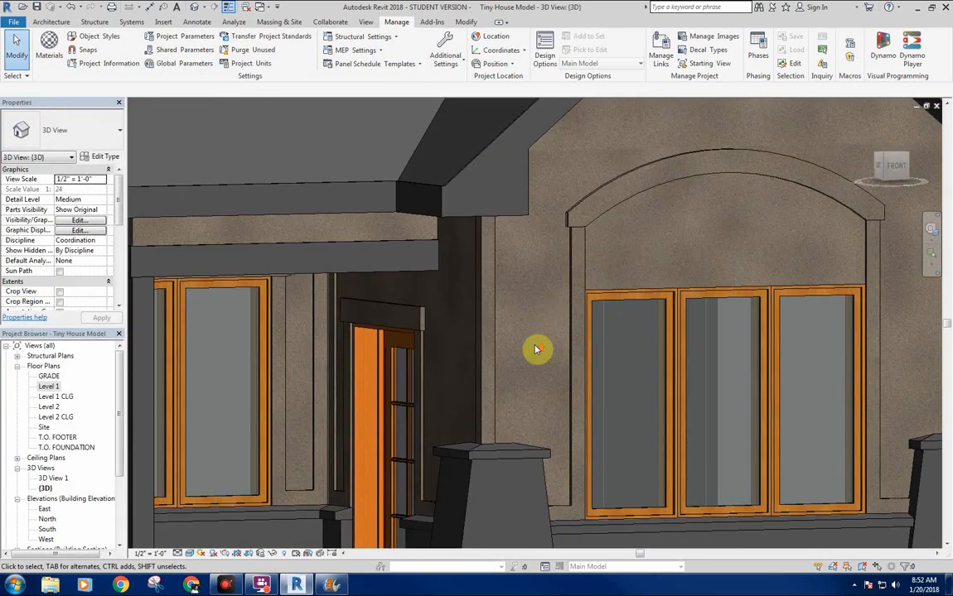
pyautogui.scroll(1, 539, 343)
pyautogui.scroll(-5, 528, 328)
pyautogui.scroll(-2, 528, 327)
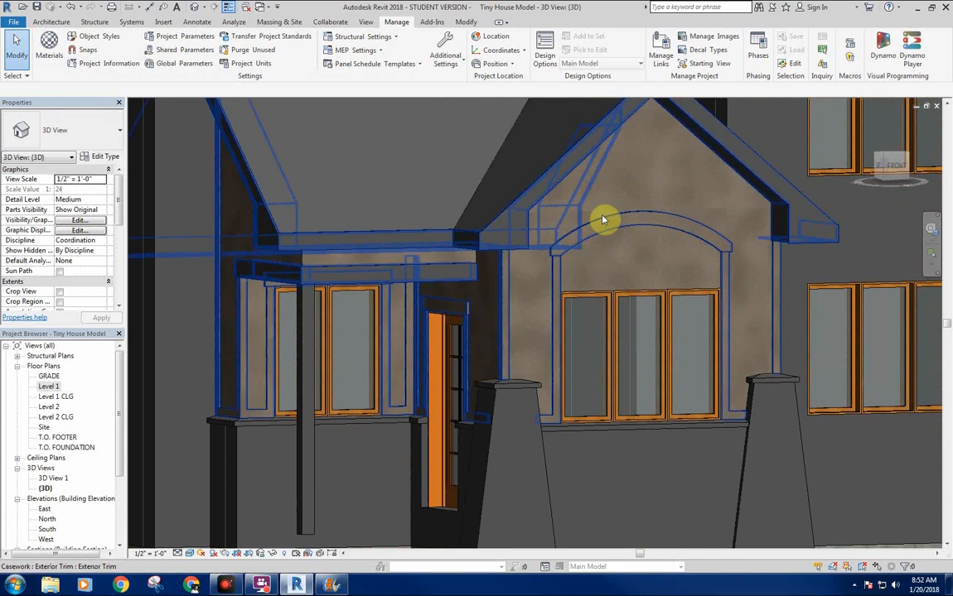
pyautogui.press('h')
pyautogui.press('l')
pyautogui.scroll(2, 720, 286)
pyautogui.press('r')
pyautogui.press('r')
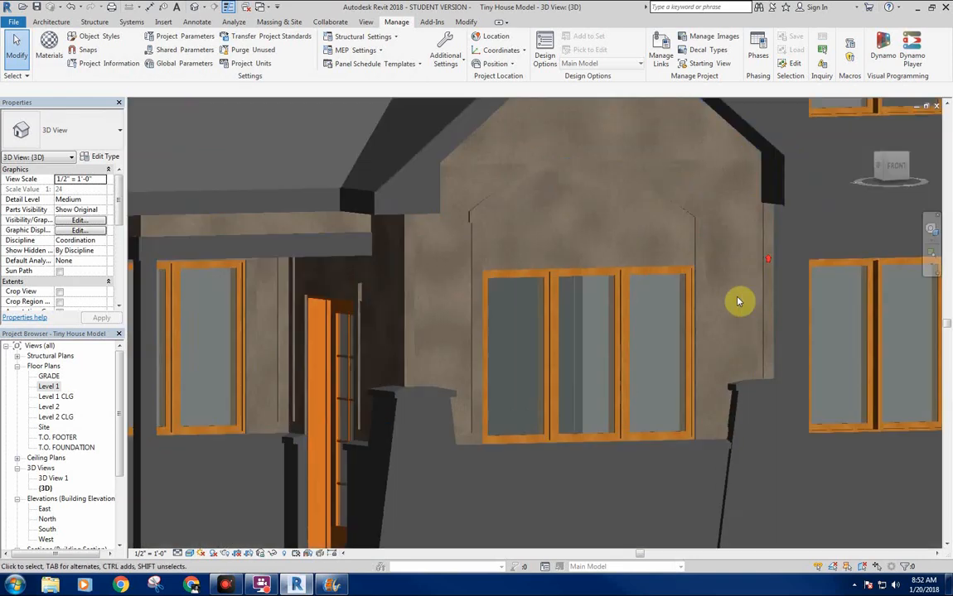
pyautogui.moveTo(743, 302); pyautogui.dragTo(744, 290, button='middle')
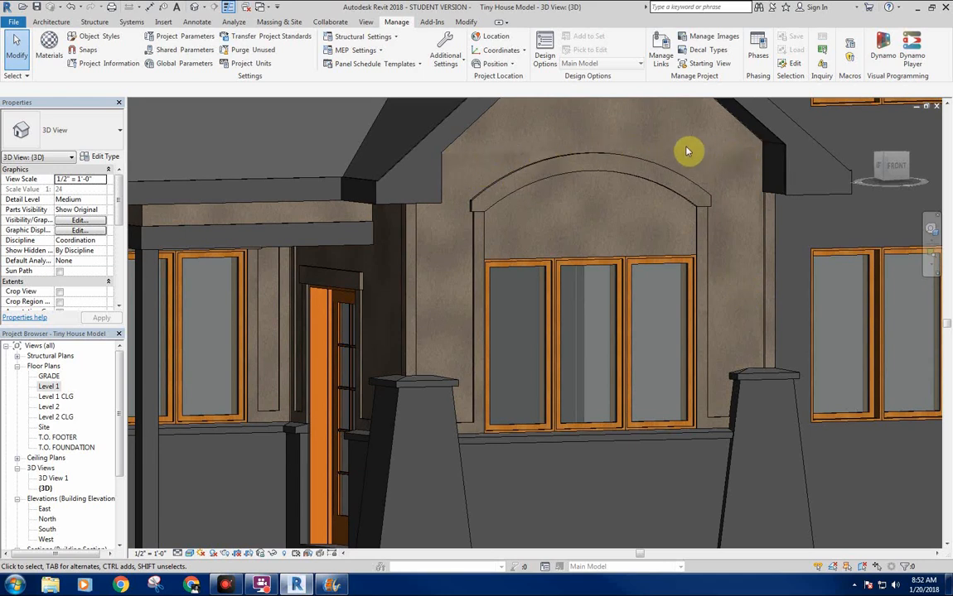
pyautogui.moveTo(669, 135); pyautogui.dragTo(682, 123, button='middle')
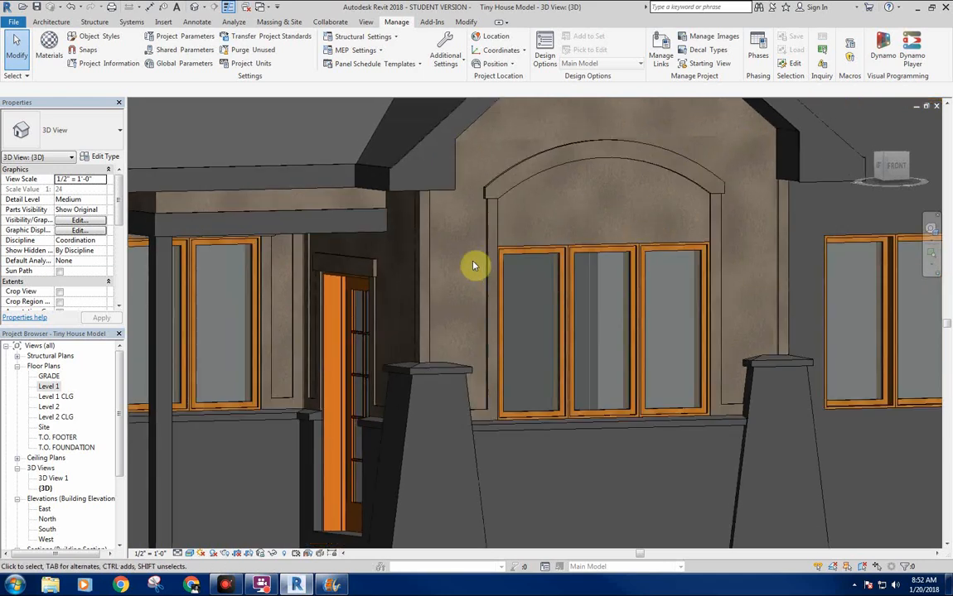
pyautogui.keyDown('shift'); pyautogui.moveTo(445, 363); pyautogui.dragTo(559, 323, button='middle'); pyautogui.keyUp('shift')
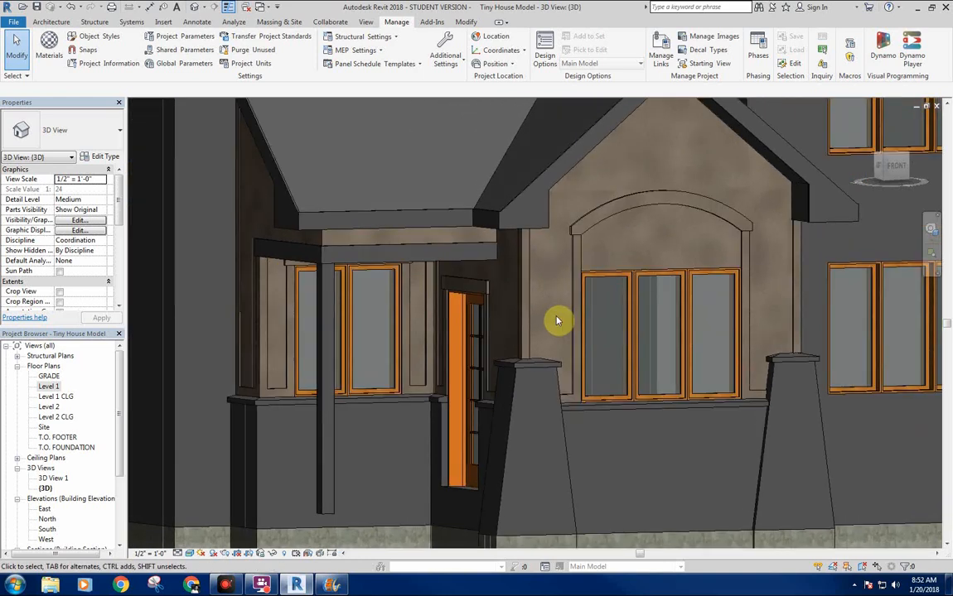
# Reopen the - Stucco material's appearance settings and turn off Weathering for Wall Texture - Beige.
pyautogui.click(48, 43)
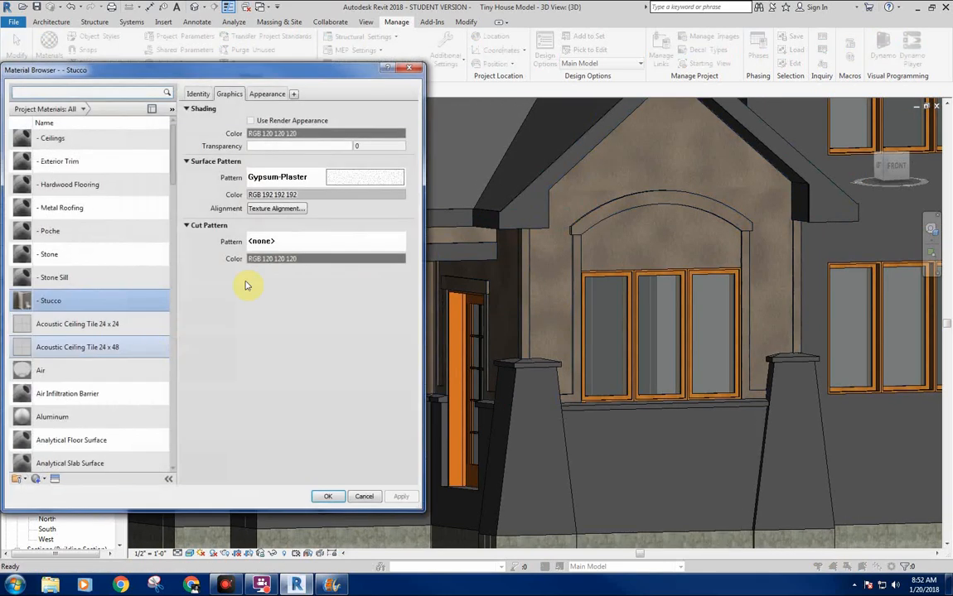
pyautogui.click(263, 94)
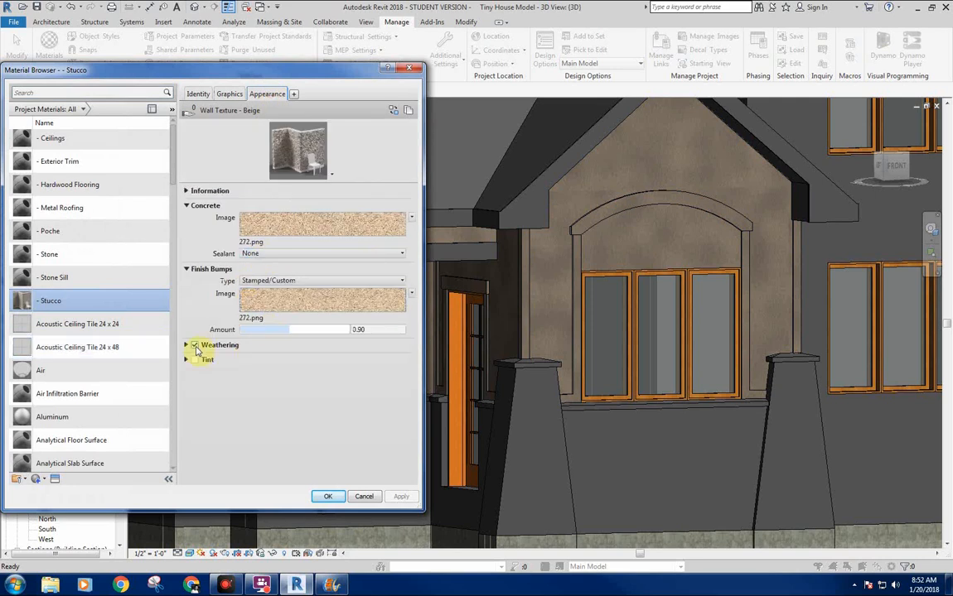
pyautogui.click(195, 345)
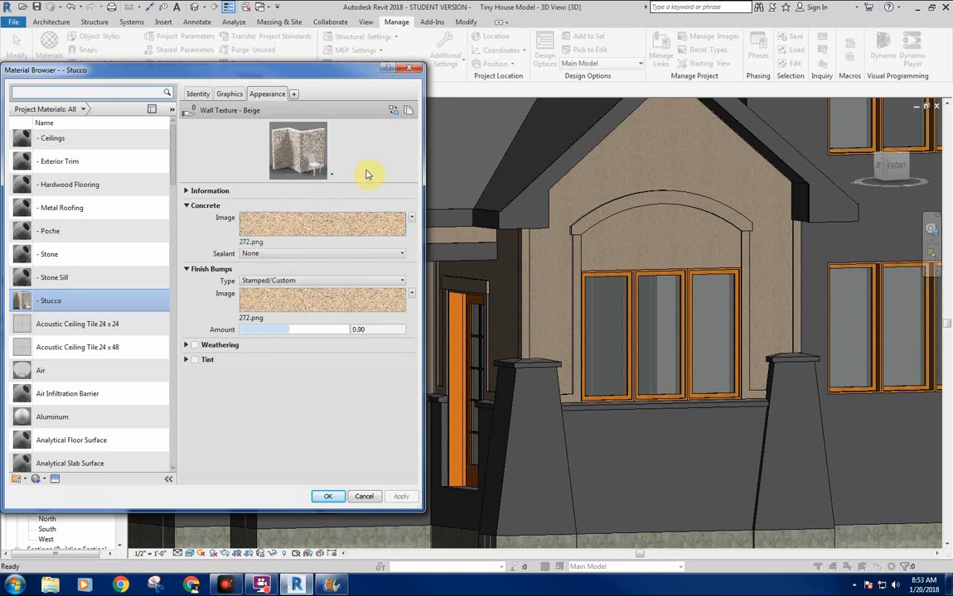
# Replace the - Stucco appearance with Generic from the Default category of the Appearance Library and close the Asset Browser.
pyautogui.click(394, 112)
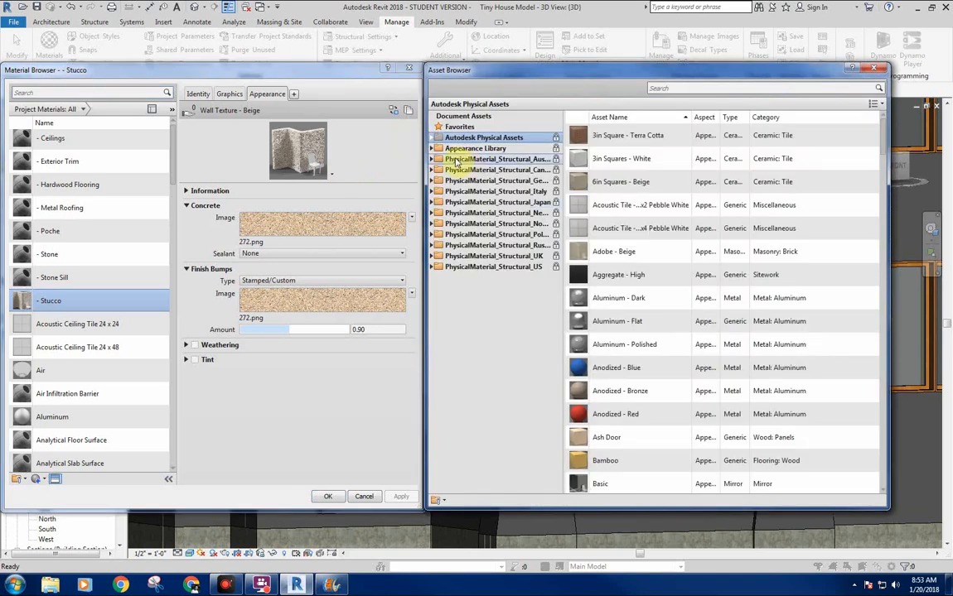
pyautogui.click(437, 148)
pyautogui.click(460, 180)
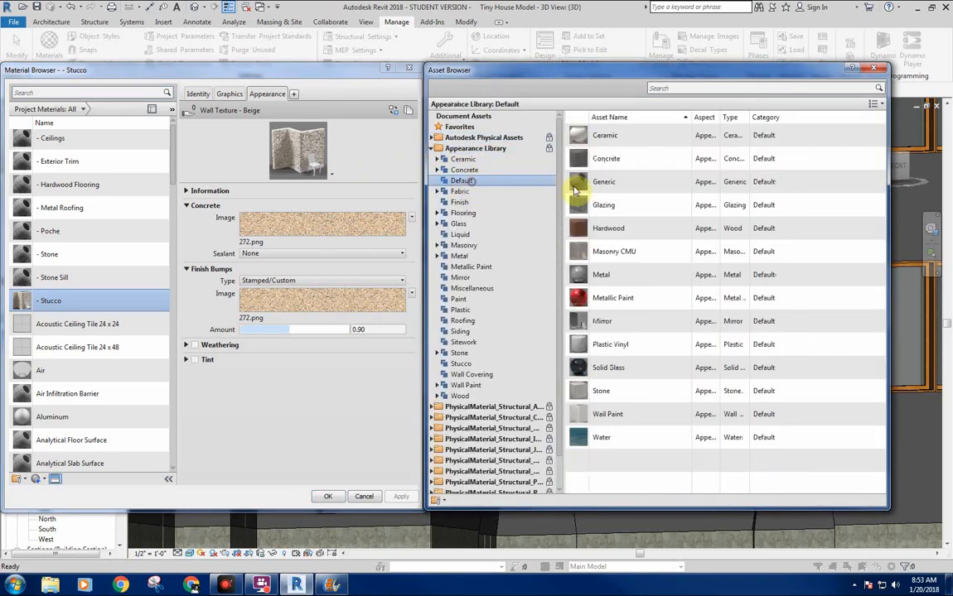
pyautogui.doubleClick(623, 190)
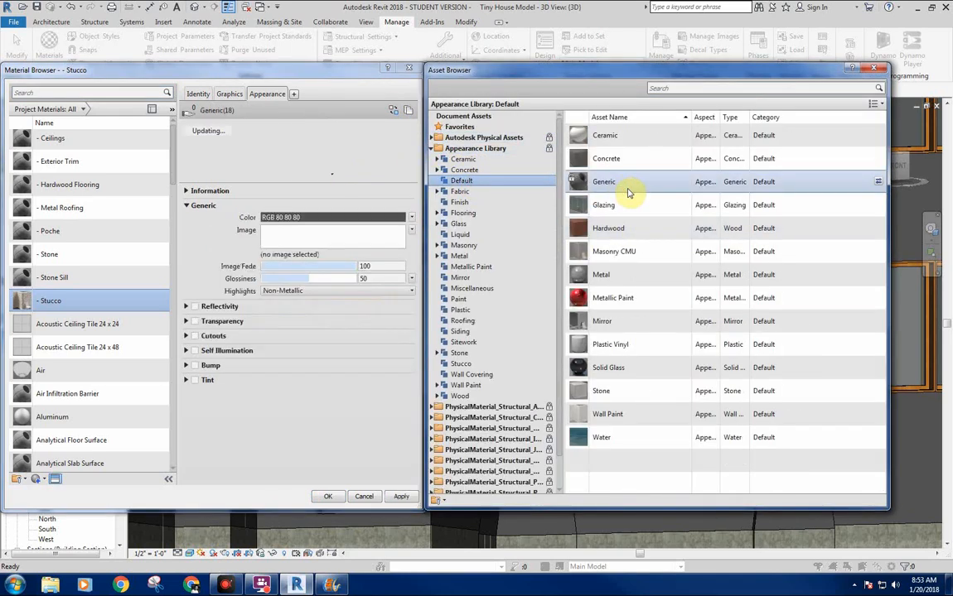
pyautogui.click(873, 68)
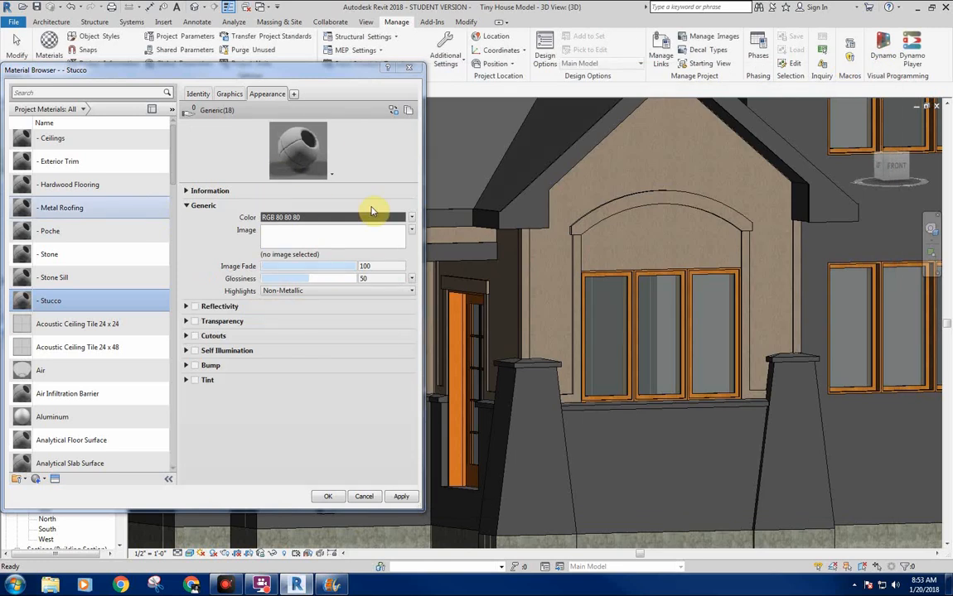
# Set the Generic appearance's color to a light beige, RGB 184 171 156, and its glossiness to 0.
pyautogui.click(308, 217)
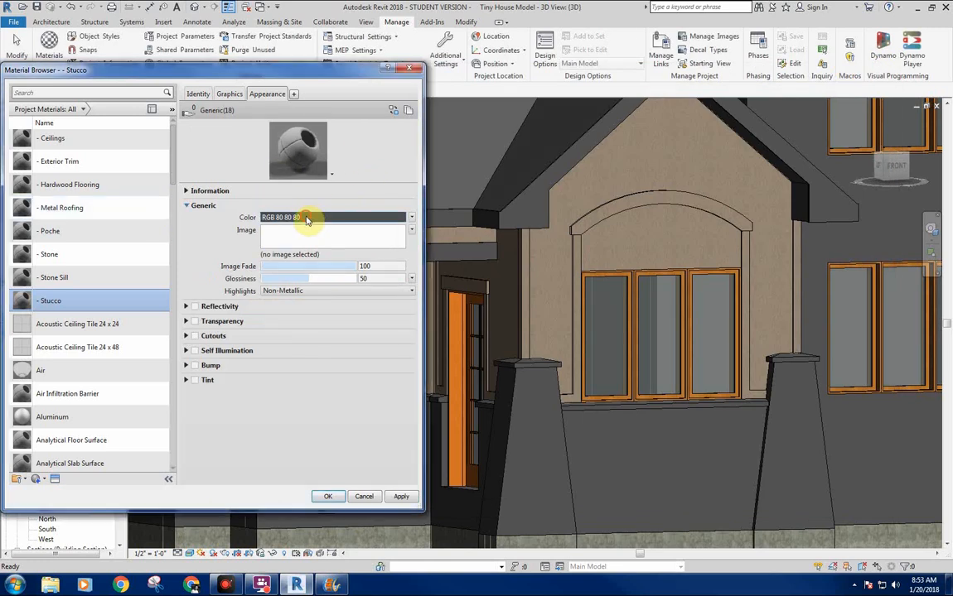
pyautogui.click(244, 304)
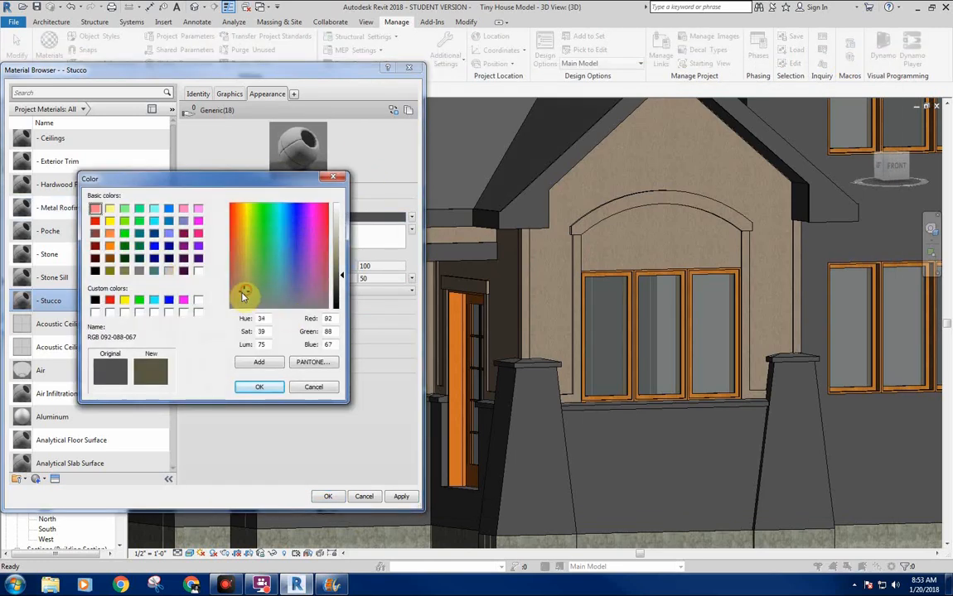
pyautogui.click(339, 233)
pyautogui.click(339, 229)
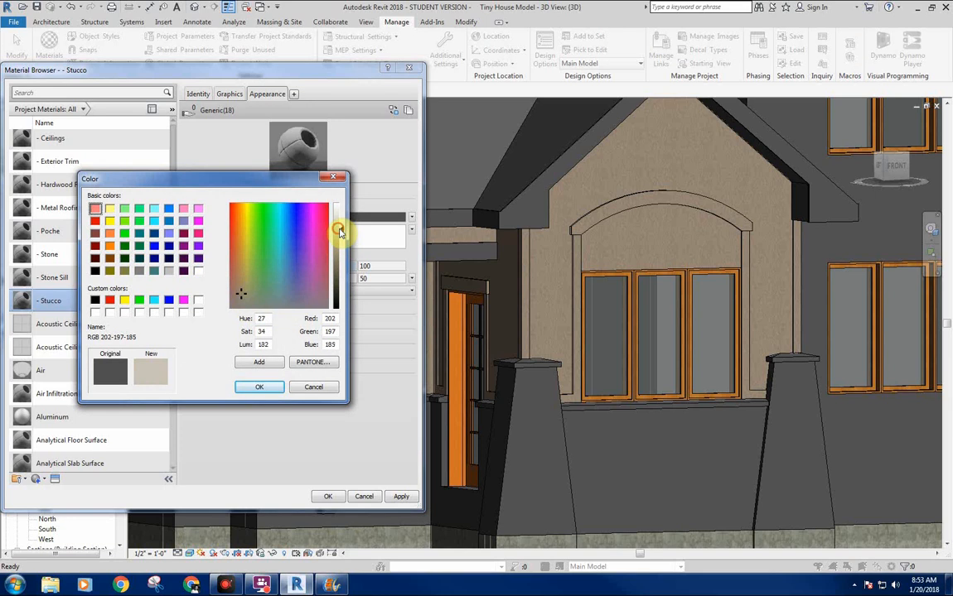
pyautogui.click(237, 297)
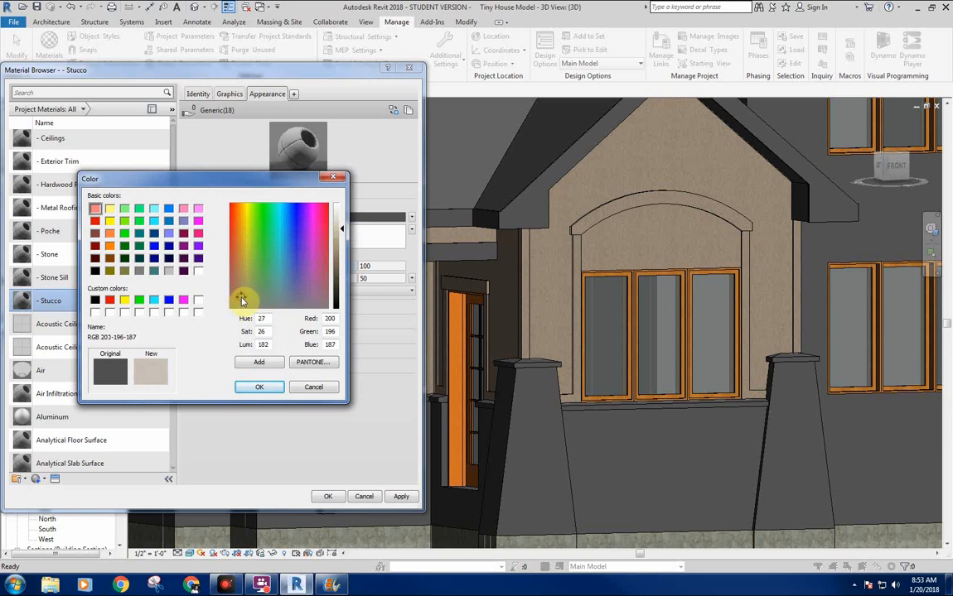
pyautogui.click(339, 224)
pyautogui.click(339, 229)
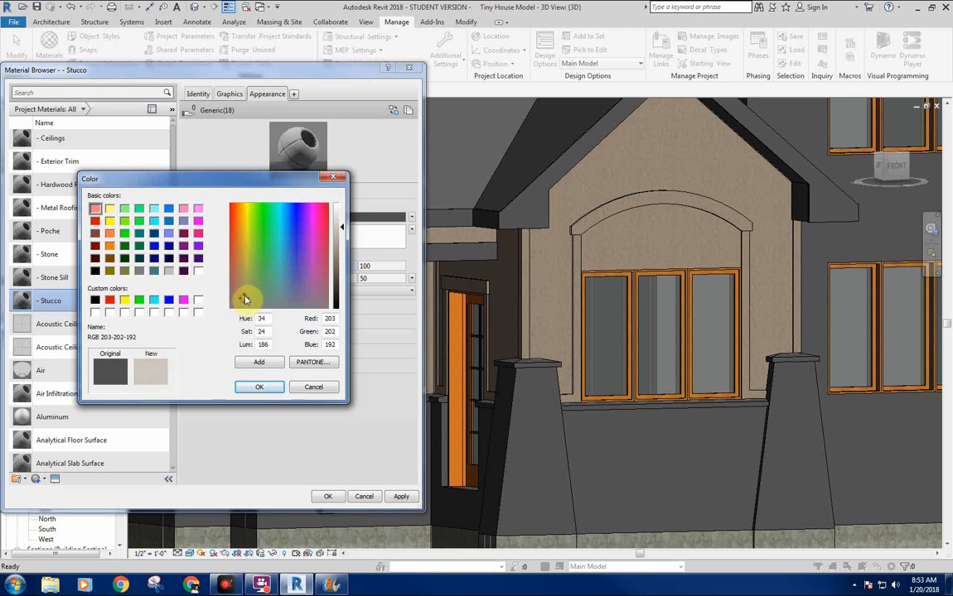
pyautogui.moveTo(243, 298); pyautogui.dragTo(239, 295)
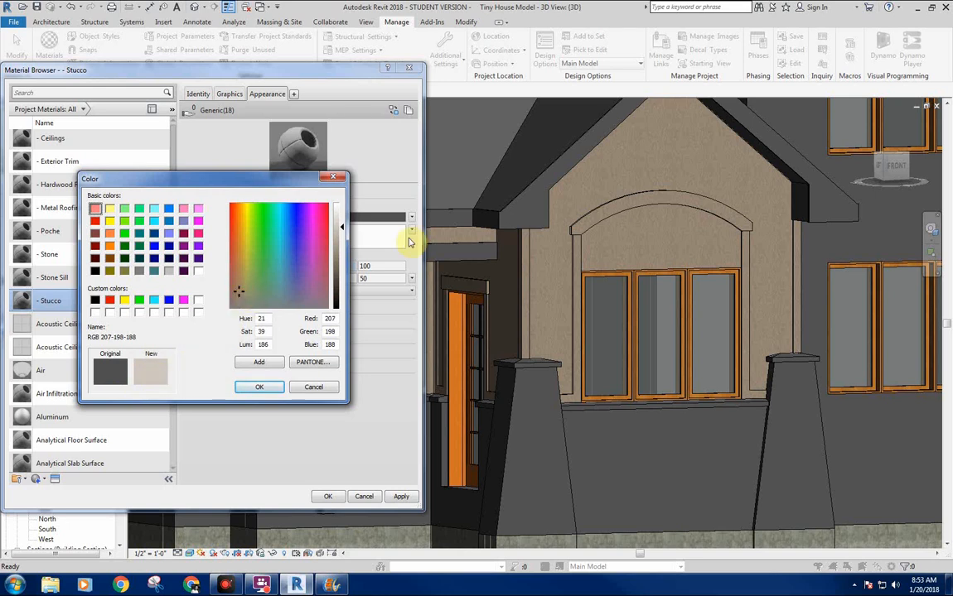
pyautogui.click(340, 241)
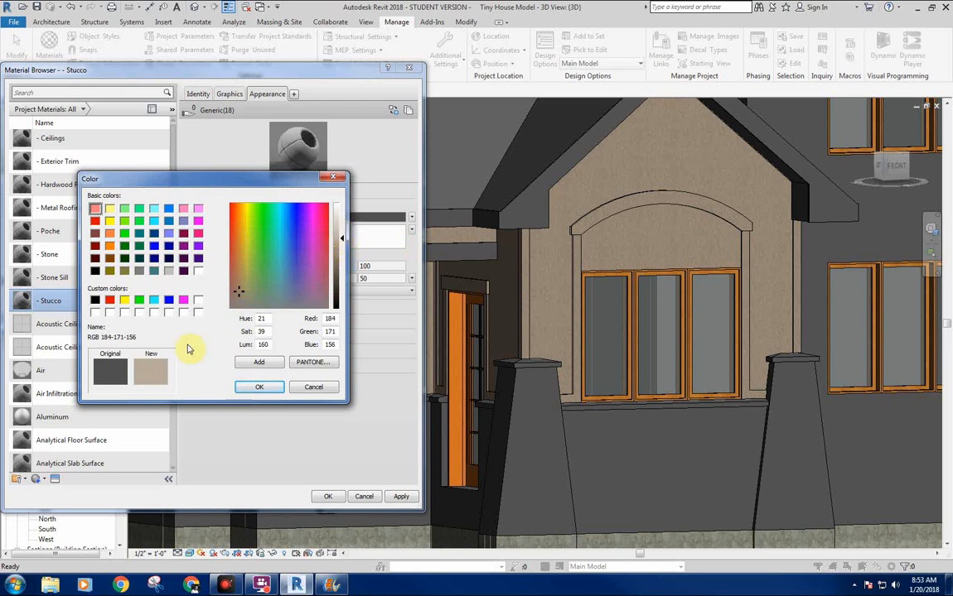
pyautogui.click(255, 388)
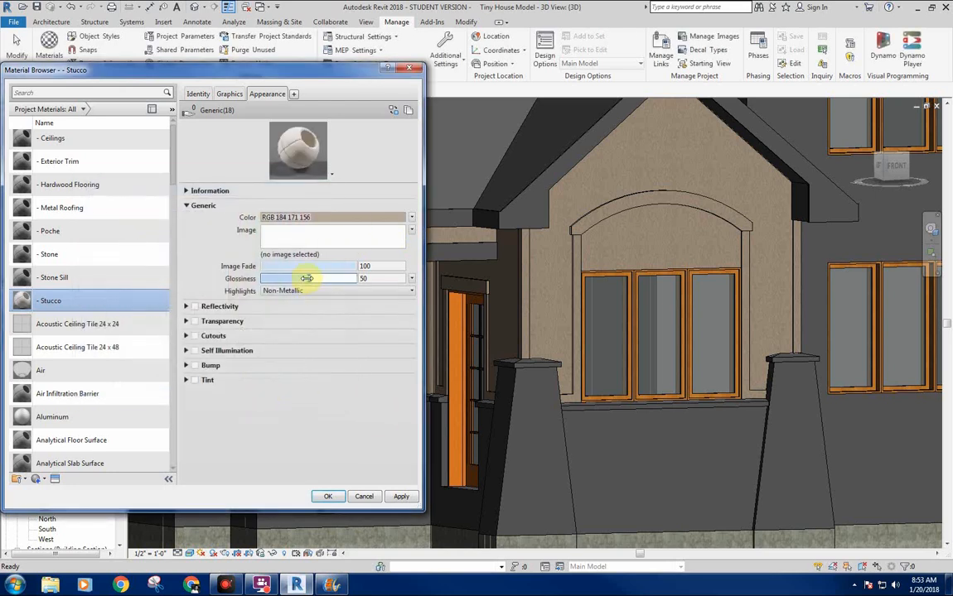
pyautogui.moveTo(313, 278); pyautogui.dragTo(287, 270)
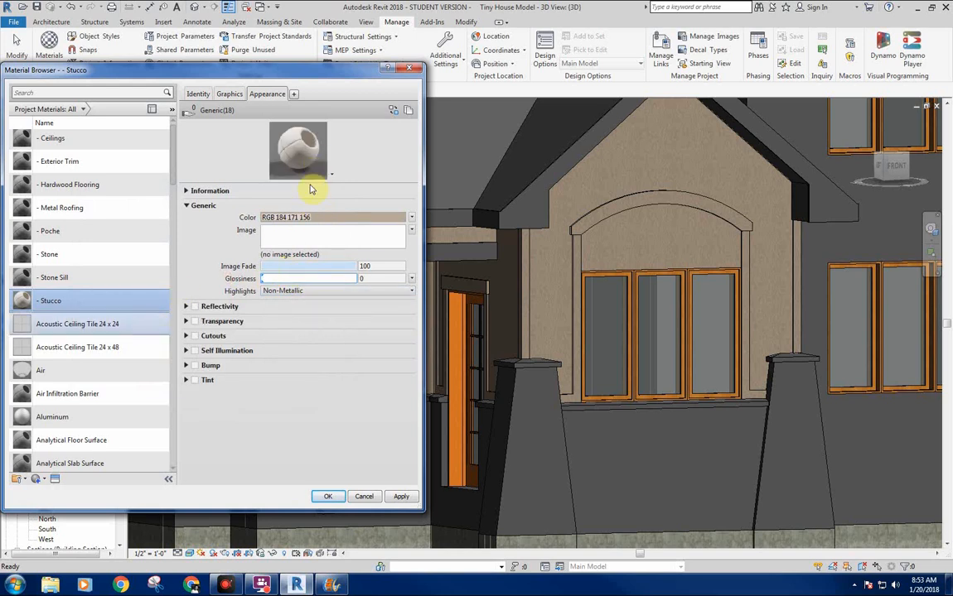
# Enlarge the material preview and enable Bump on the - Stucco appearance with a Noise texture.
pyautogui.moveTo(308, 183); pyautogui.dragTo(308, 261)
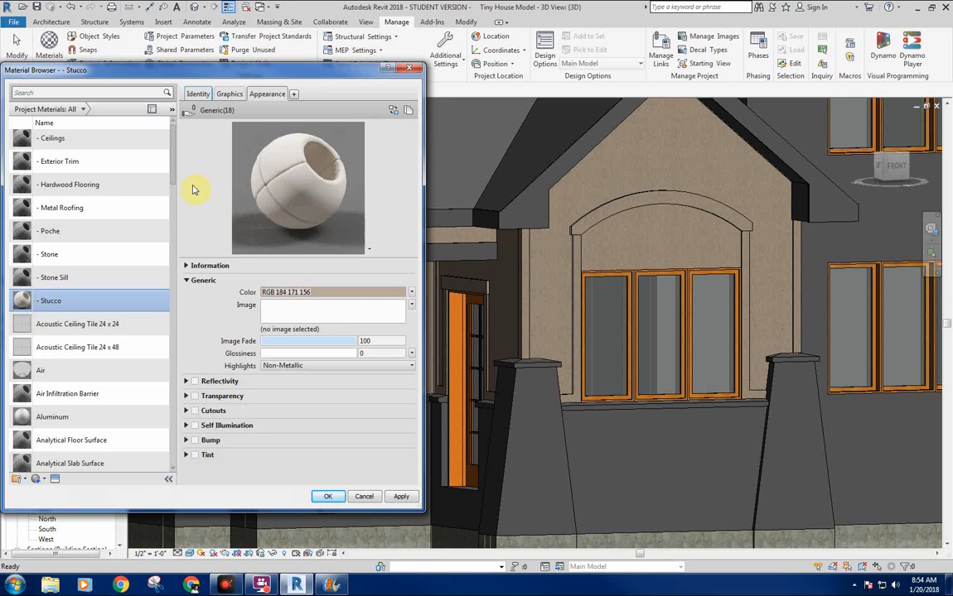
pyautogui.click(196, 440)
pyautogui.click(284, 433)
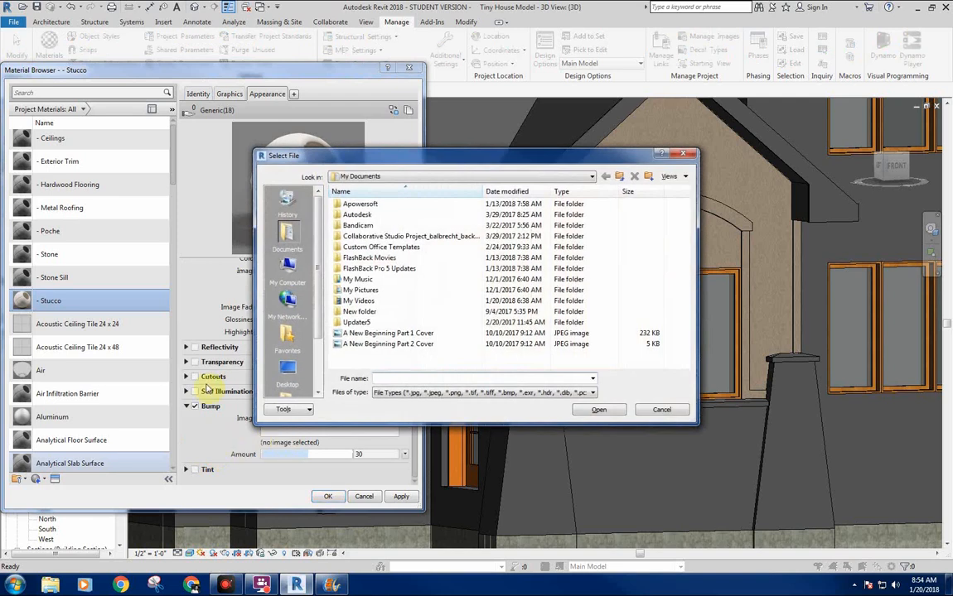
pyautogui.click(659, 411)
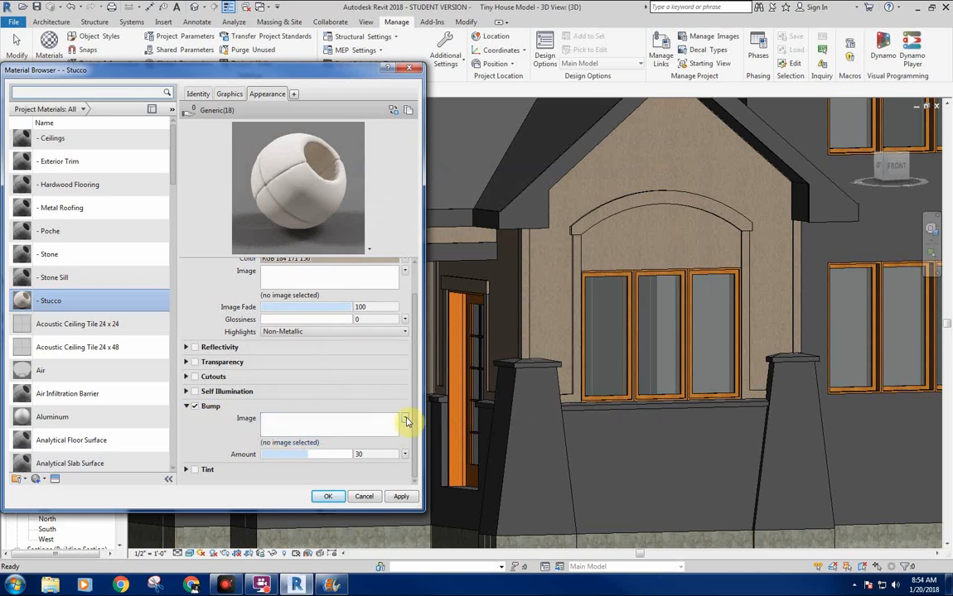
pyautogui.click(405, 420)
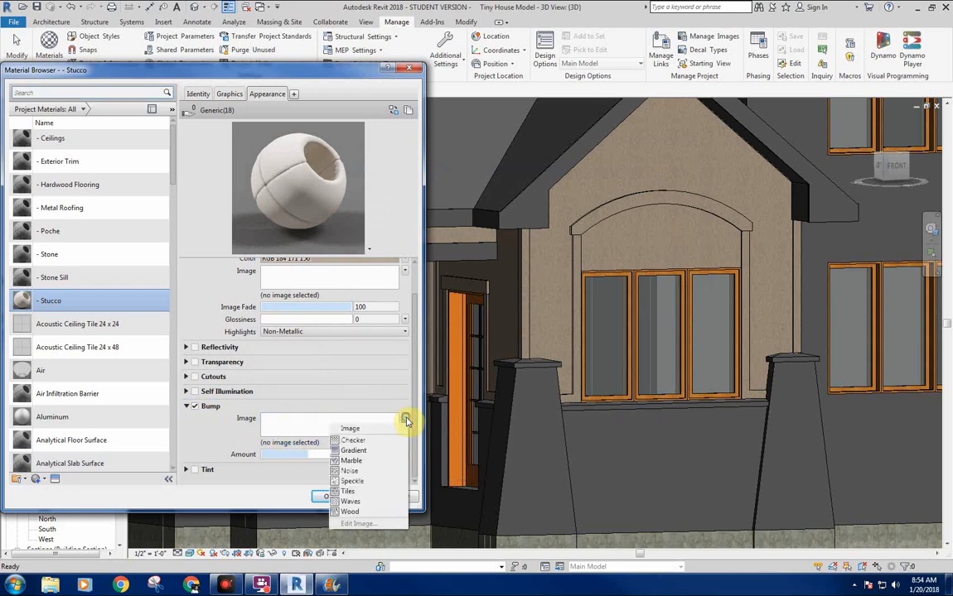
pyautogui.click(366, 471)
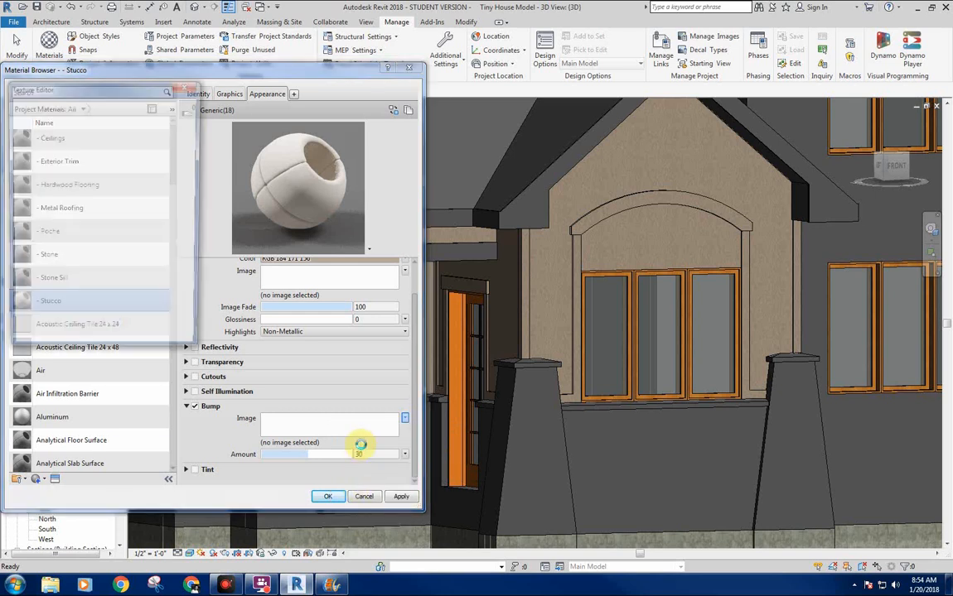
# Place the Texture Editor beside the Material Browser, lengthen it, and set the noise size to 0.10.
pyautogui.moveTo(102, 95); pyautogui.dragTo(527, 145)
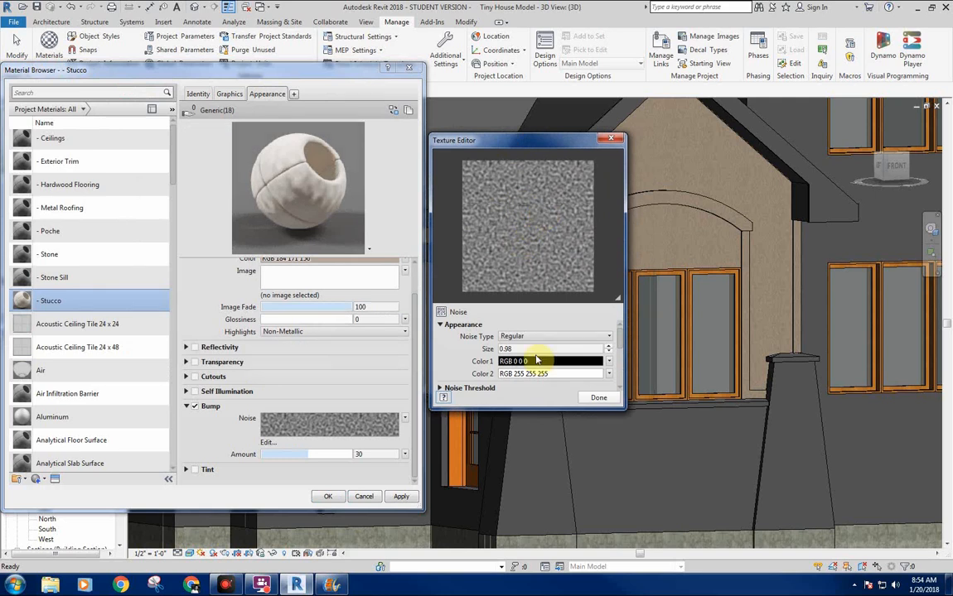
pyautogui.moveTo(521, 406); pyautogui.dragTo(519, 510)
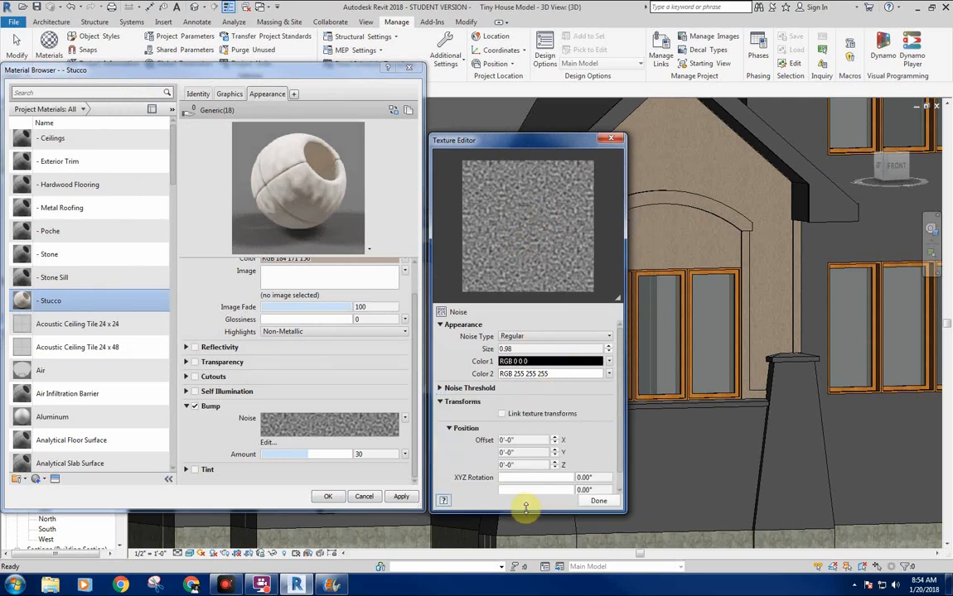
pyautogui.doubleClick(528, 349)
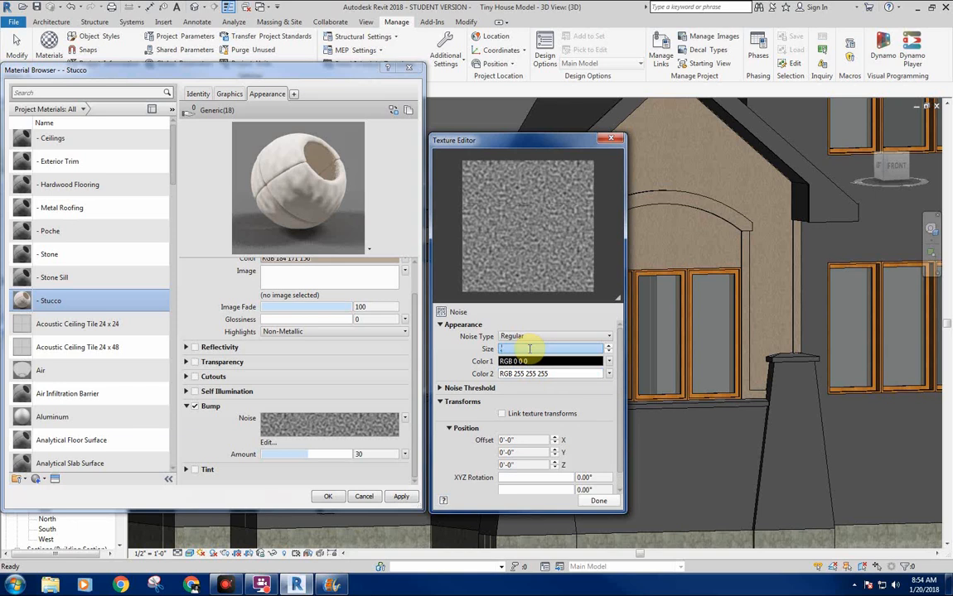
pyautogui.press('Return')
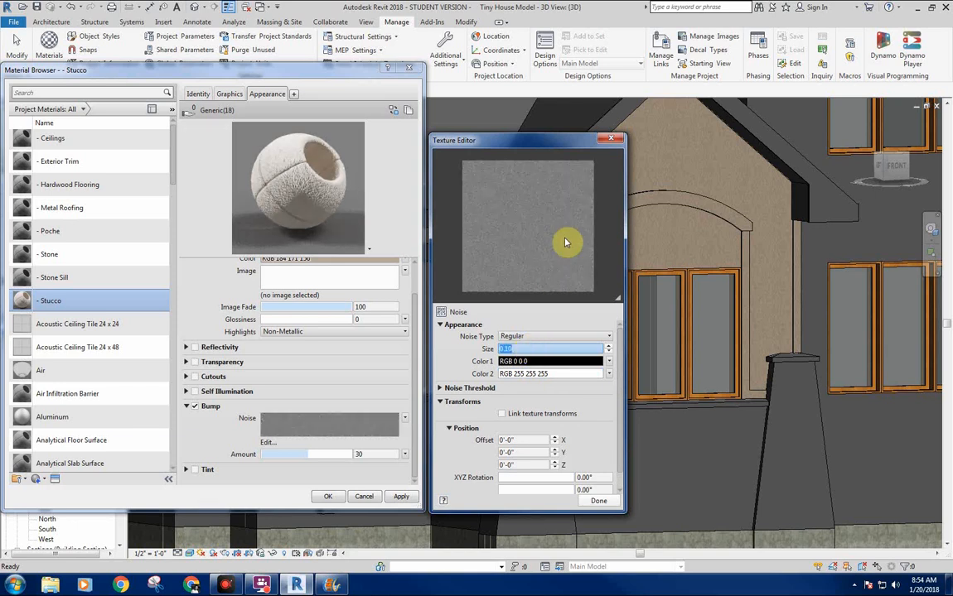
# Enlarge the material preview slightly, try the Fractal and Turbulence noise types on the stucco bump, and return to Regular.
pyautogui.moveTo(324, 257); pyautogui.dragTo(327, 271)
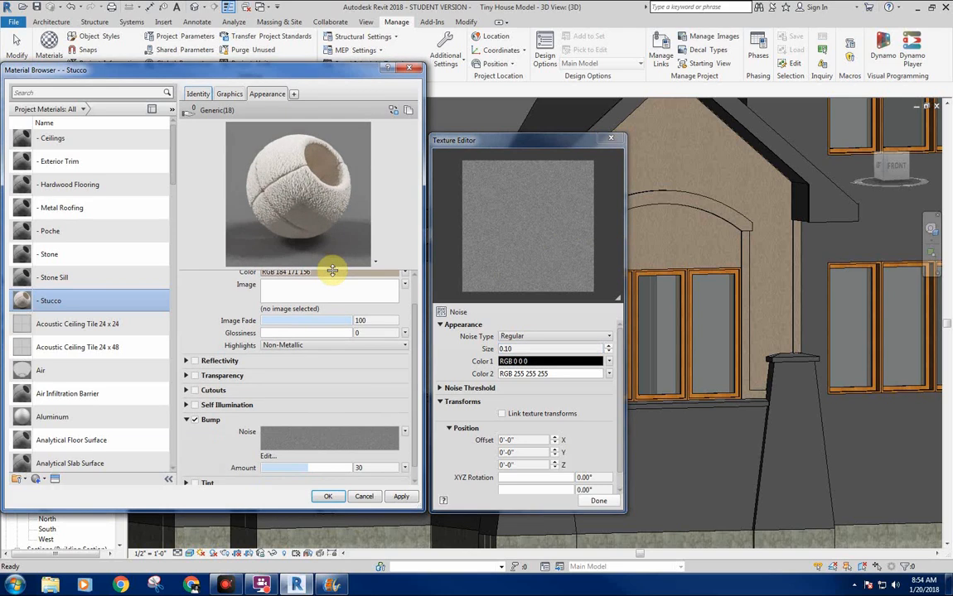
pyautogui.click(298, 197)
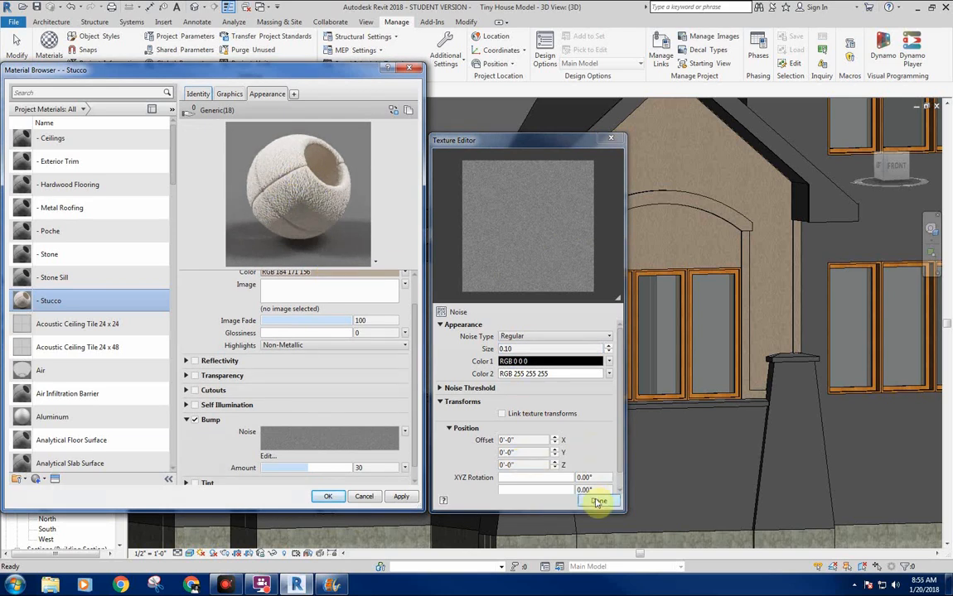
pyautogui.click(528, 338)
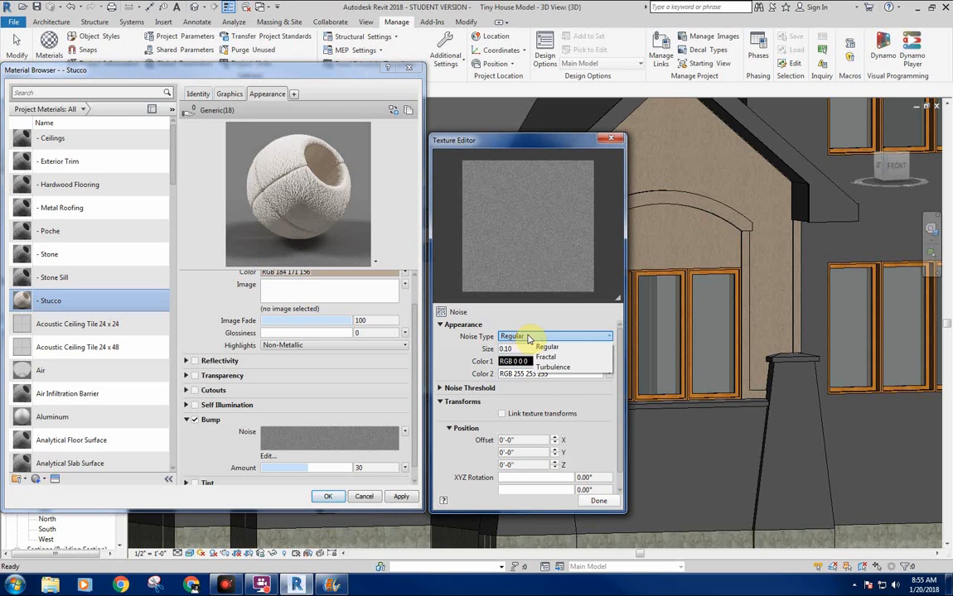
pyautogui.click(545, 357)
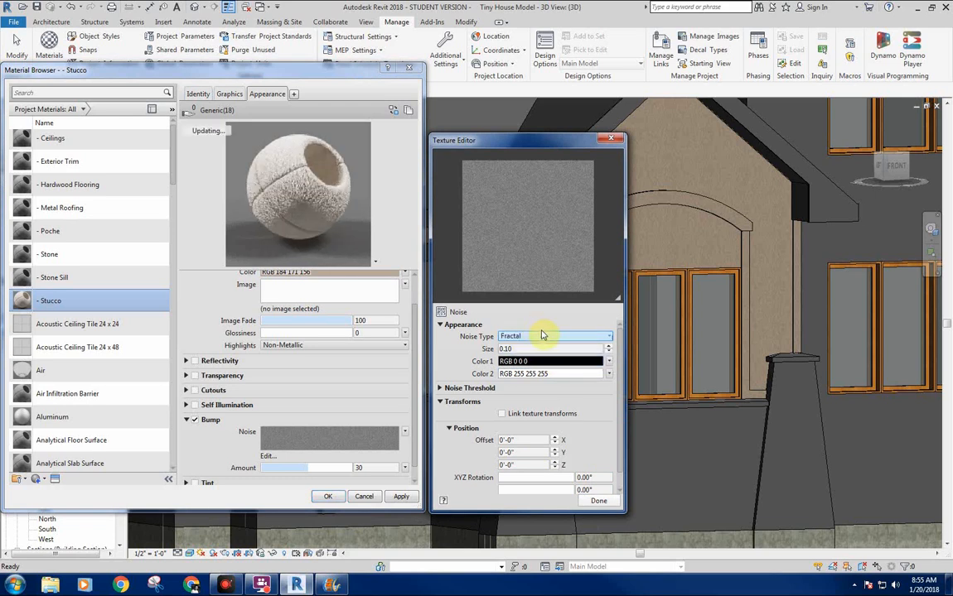
pyautogui.click(554, 336)
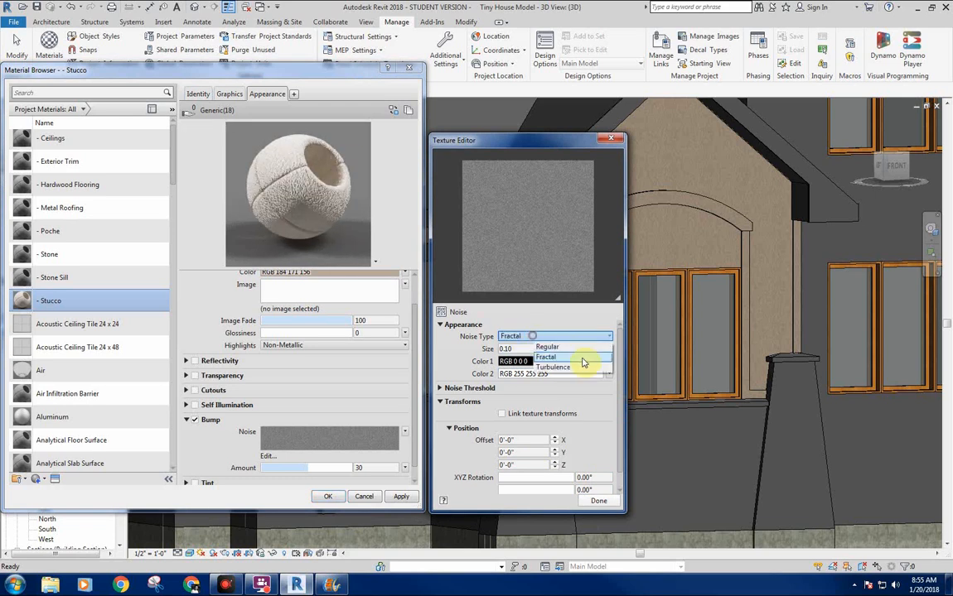
pyautogui.click(553, 367)
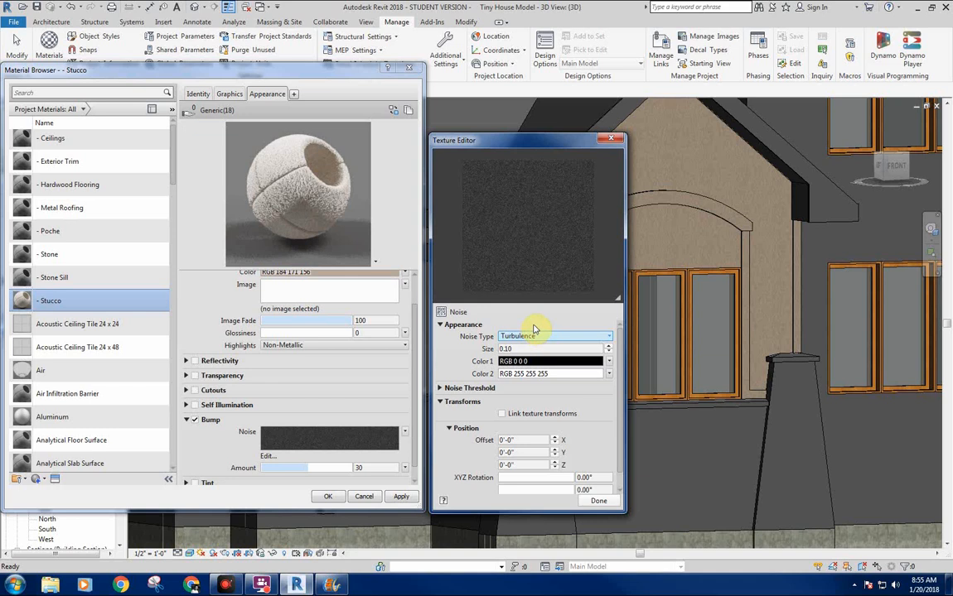
pyautogui.click(549, 336)
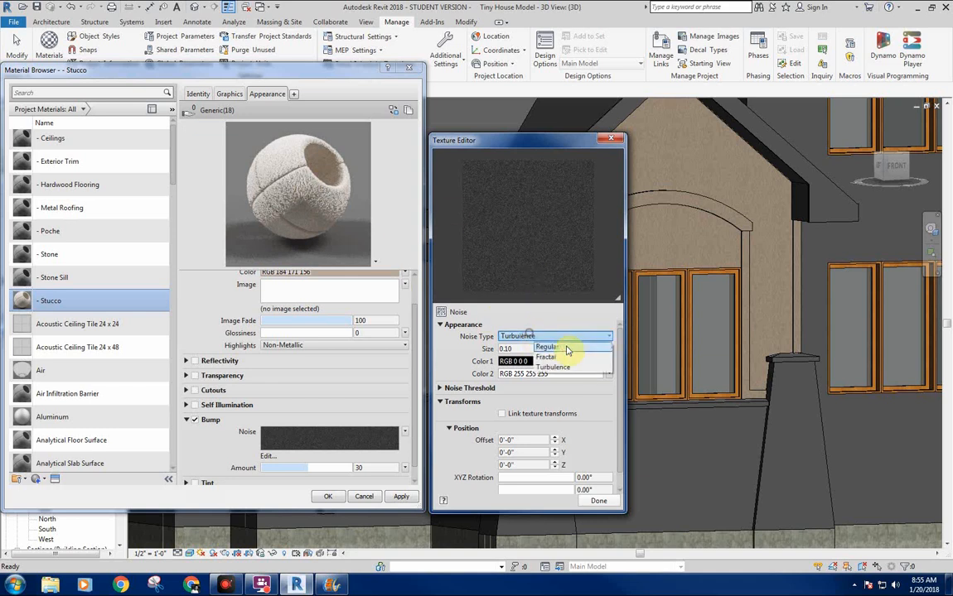
pyautogui.click(540, 347)
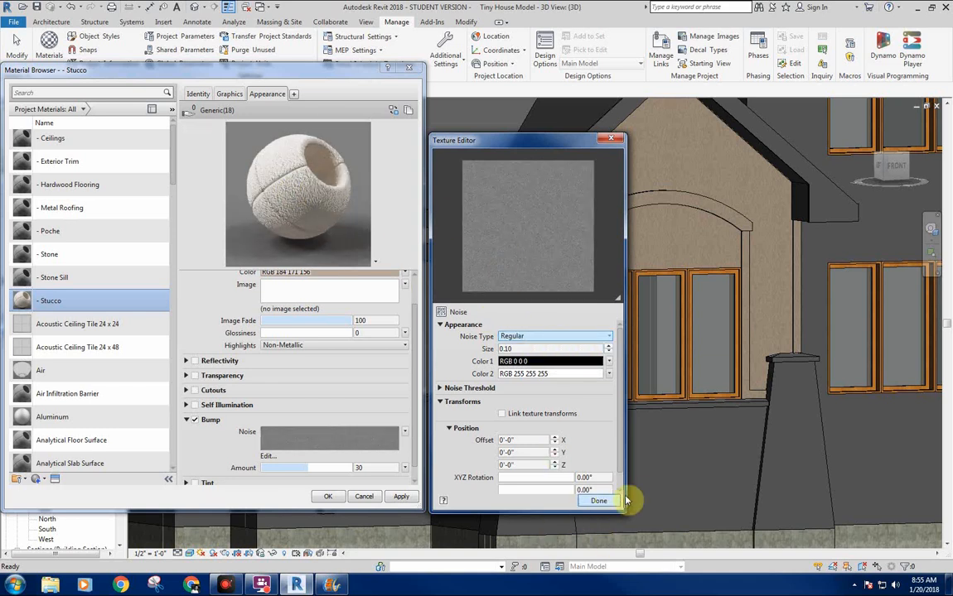
# Finish the noise edit, raise the - Stucco bump amount to 95, and apply the material changes to the model.
pyautogui.click(598, 502)
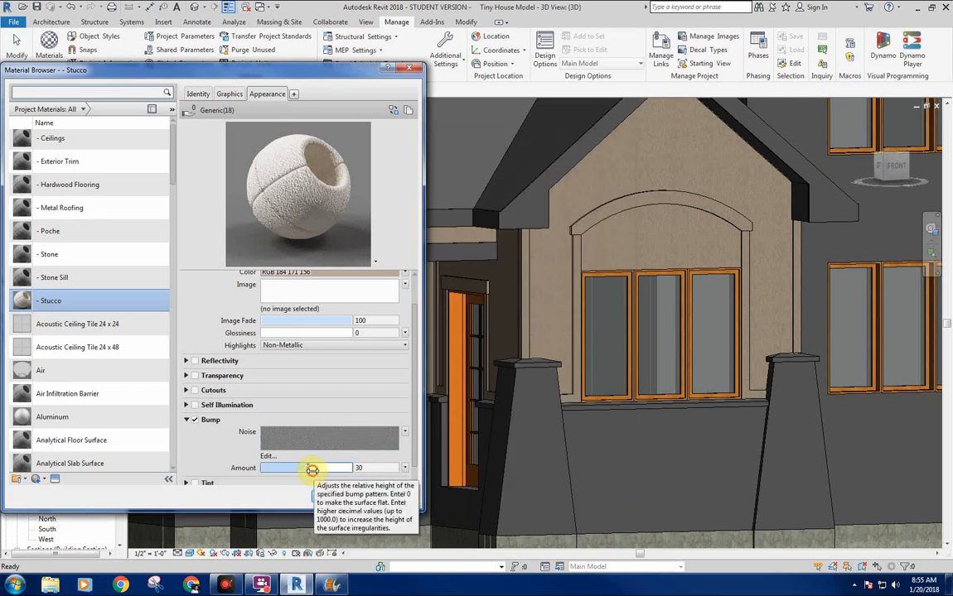
pyautogui.moveTo(312, 469); pyautogui.dragTo(316, 470)
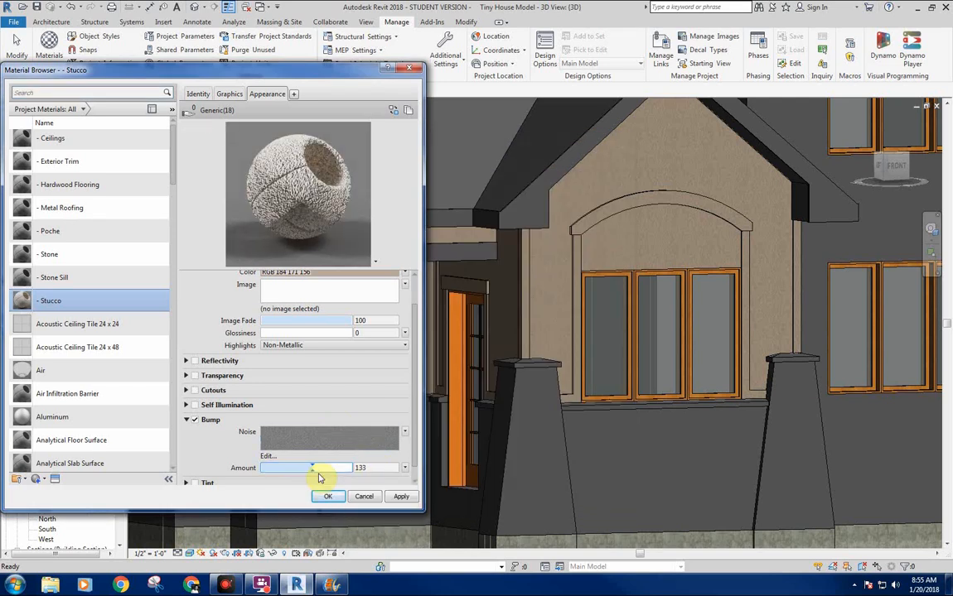
pyautogui.moveTo(317, 469); pyautogui.dragTo(315, 471)
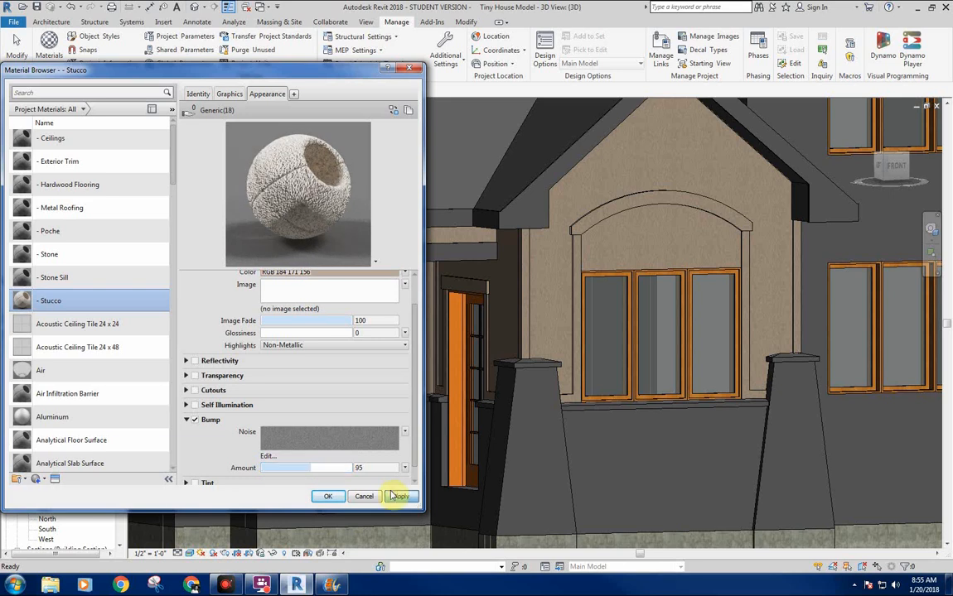
pyautogui.click(399, 496)
pyautogui.click(327, 497)
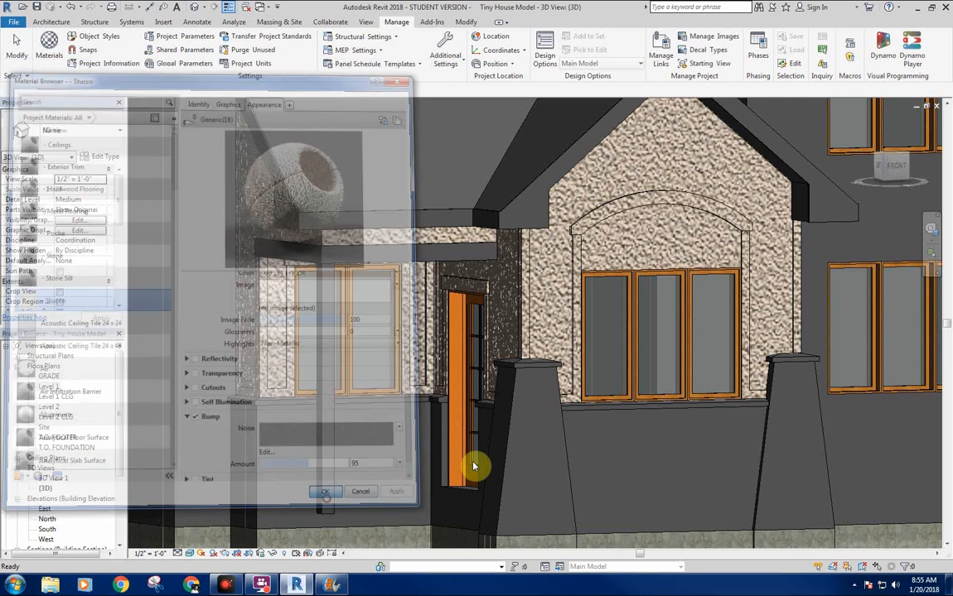
# Open the render settings for the 3D view of the house front and set the quality to Medium.
pyautogui.scroll(-4, 484, 287)
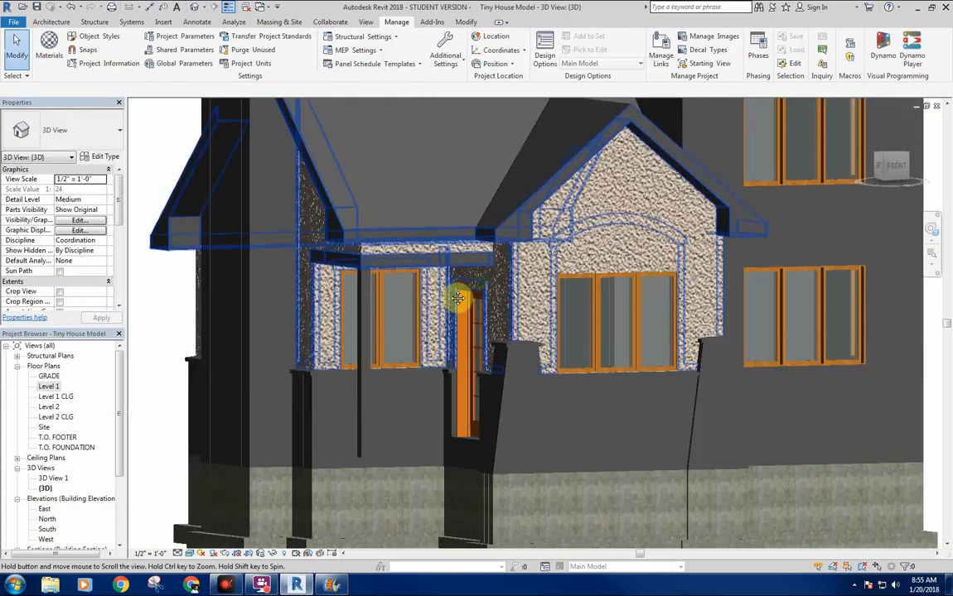
pyautogui.scroll(-4, 398, 174)
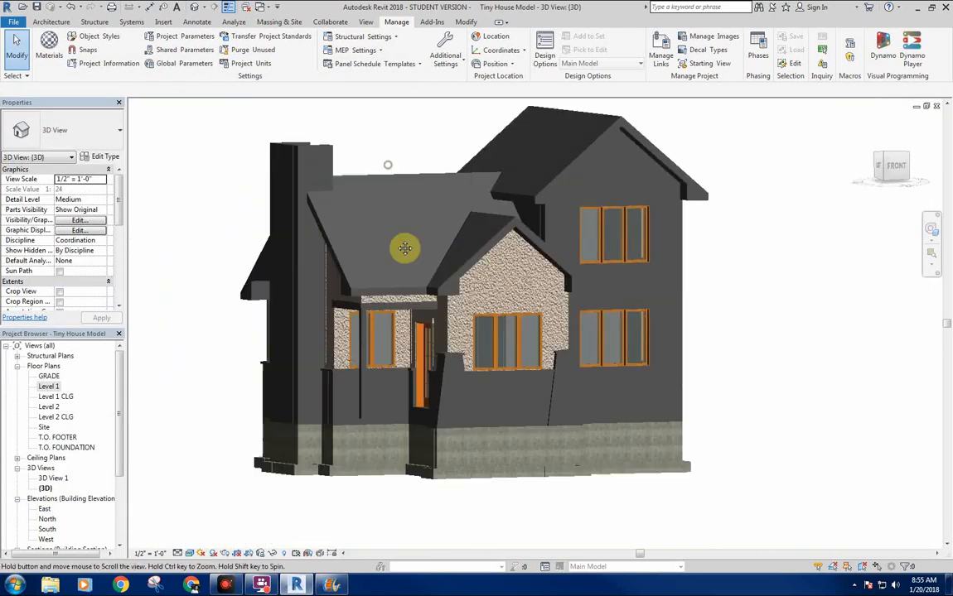
pyautogui.scroll(5, 408, 262)
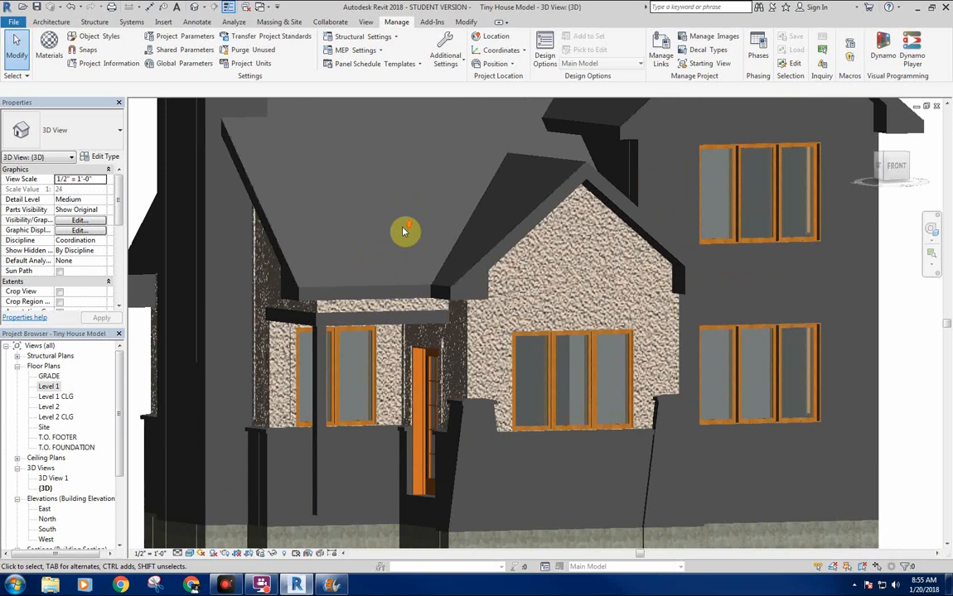
pyautogui.moveTo(403, 232)
pyautogui.mouseDown(button='middle')
pyautogui.moveTo(411, 226)
pyautogui.moveTo(385, 232)
pyautogui.mouseUp(button='middle')
pyautogui.scroll(-1, 410, 230)
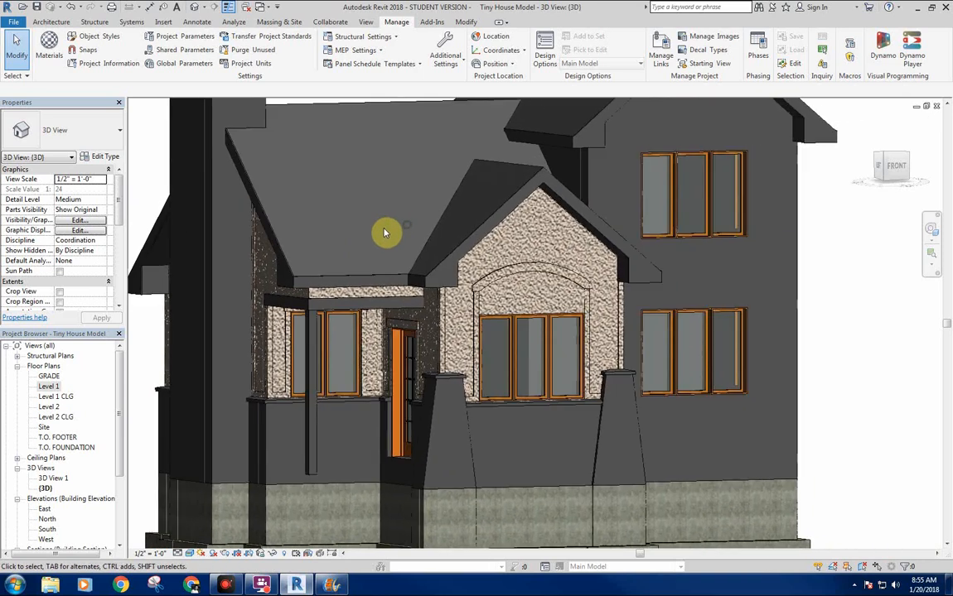
pyautogui.click(226, 553)
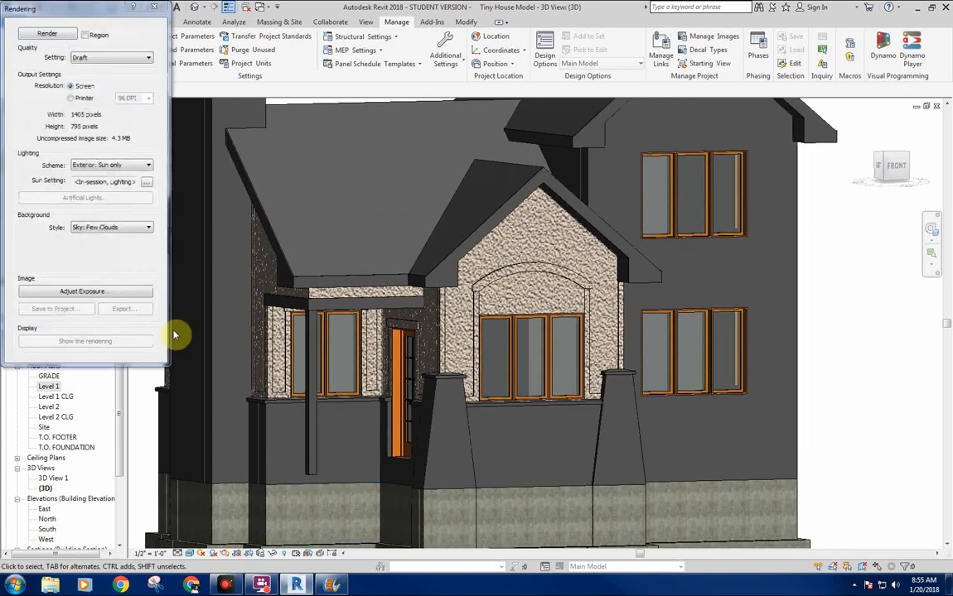
pyautogui.click(124, 57)
pyautogui.click(106, 83)
pyautogui.click(112, 57)
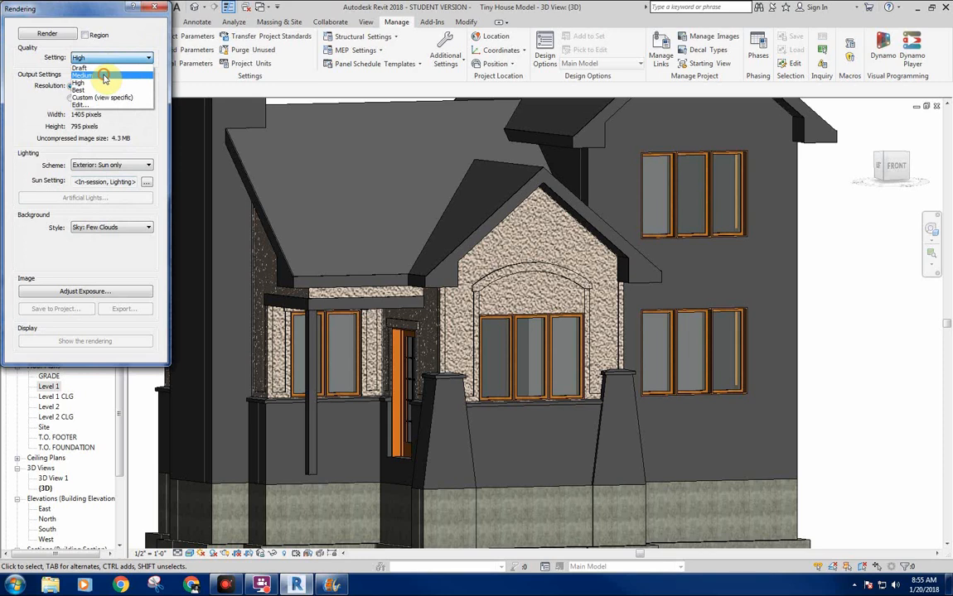
pyautogui.click(106, 76)
pyautogui.moveTo(70, 9); pyautogui.dragTo(89, 62)
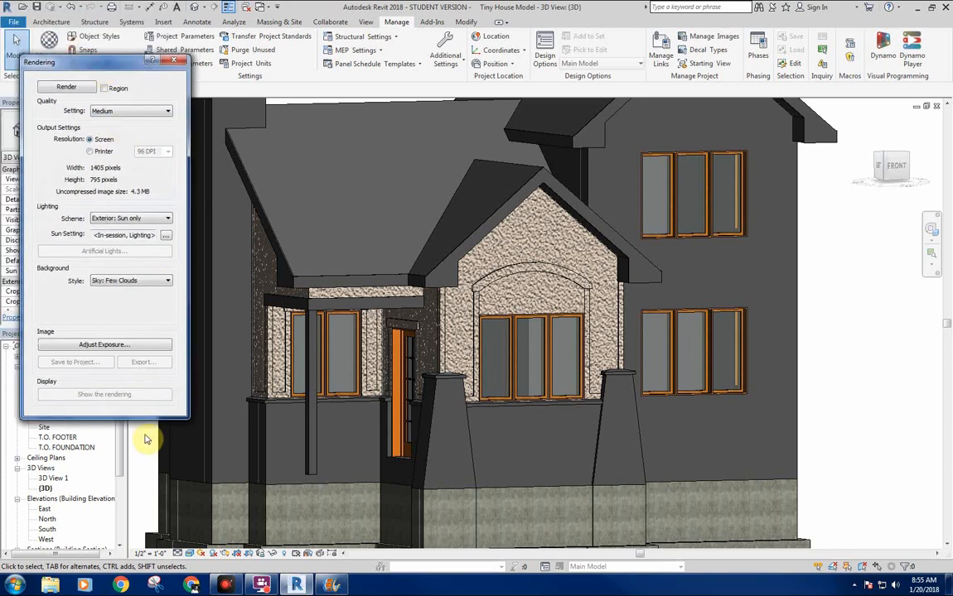
# Turn on shadows in the 3D view and render it, stopping the rendering once the stucco texture can be judged.
pyautogui.click(213, 553)
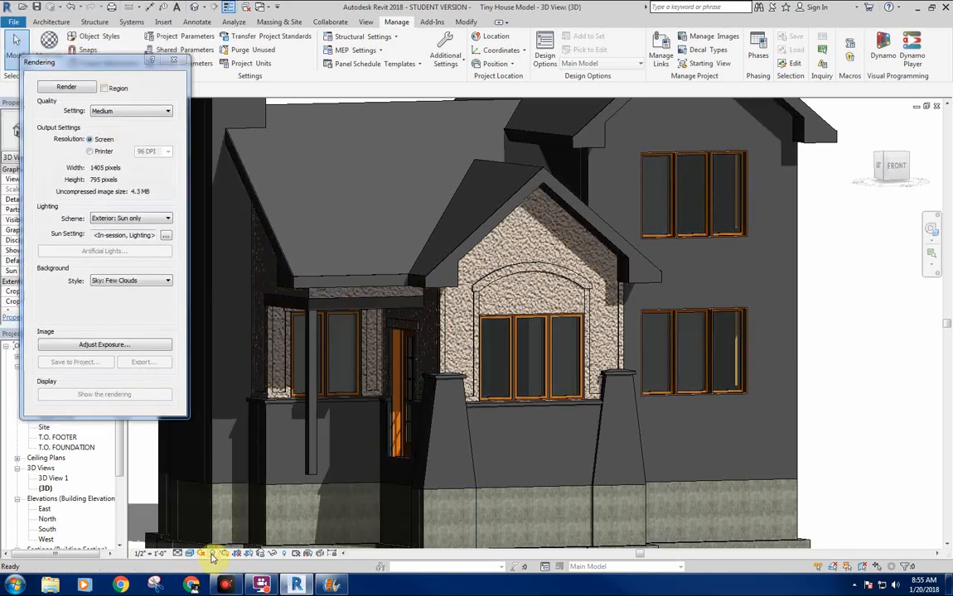
pyautogui.click(83, 88)
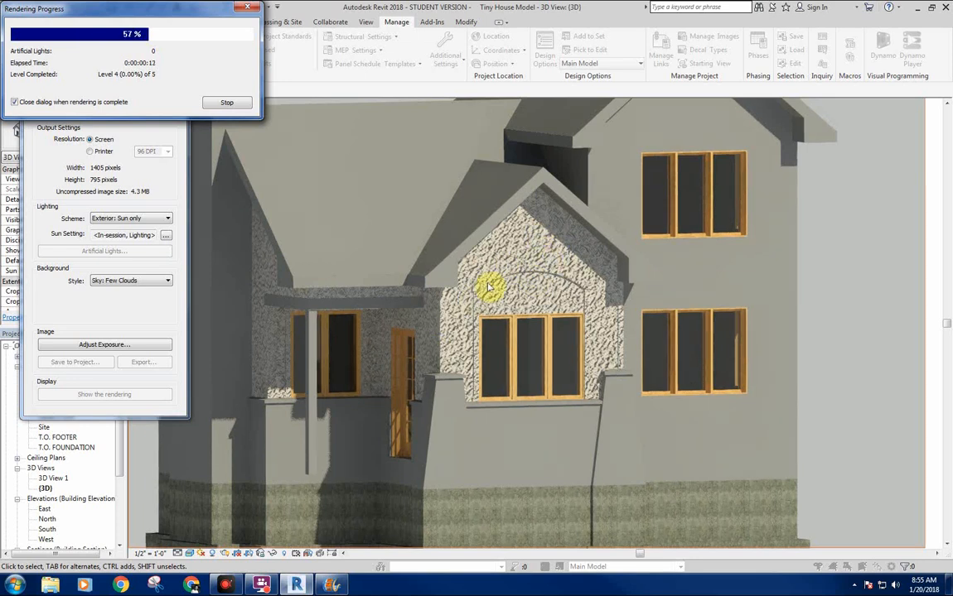
pyautogui.click(227, 103)
pyautogui.click(497, 291)
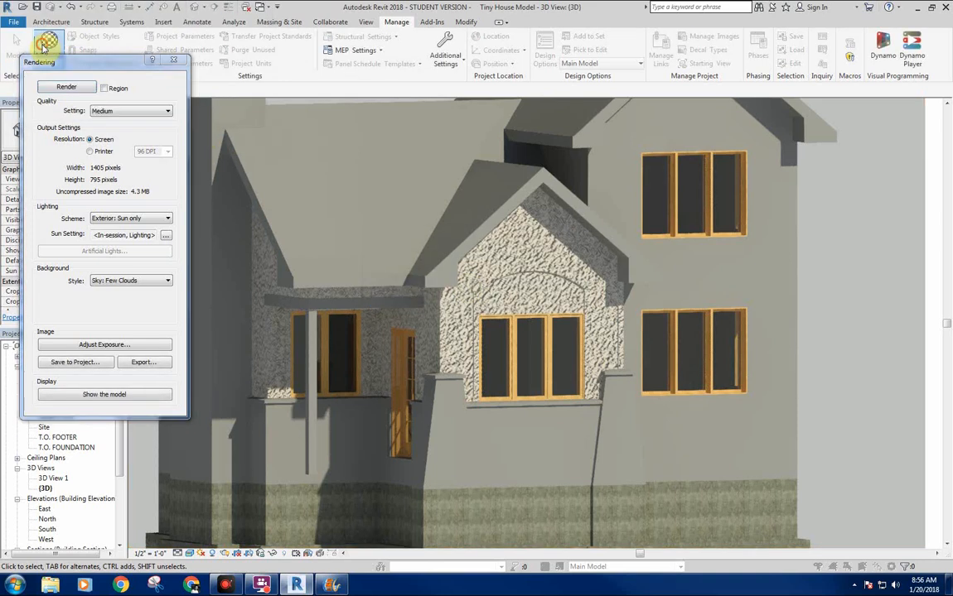
# Set the - Stucco bump's noise size to 0.02 and its bump amount to 46, and accept the material changes.
pyautogui.click(552, 338)
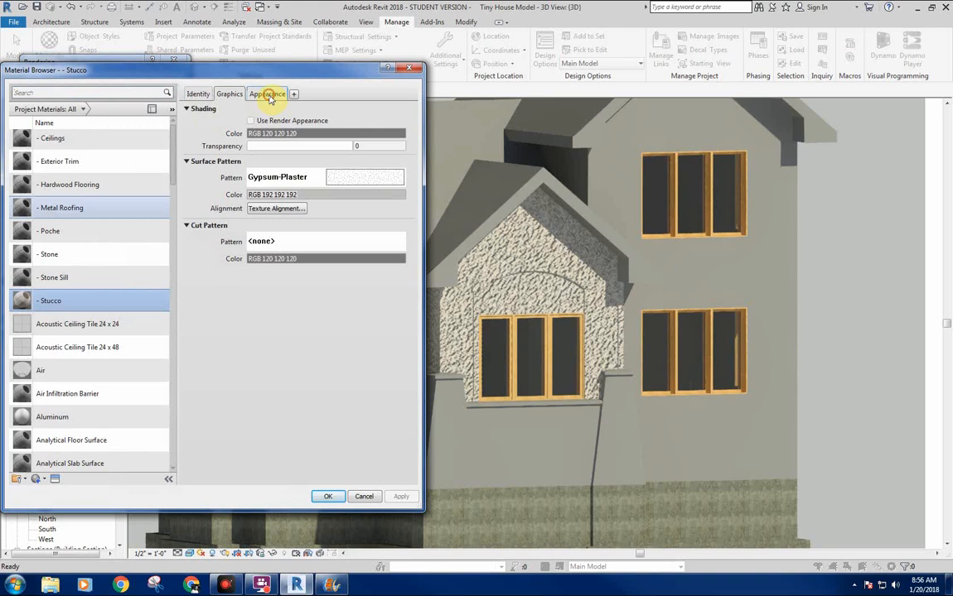
pyautogui.click(267, 94)
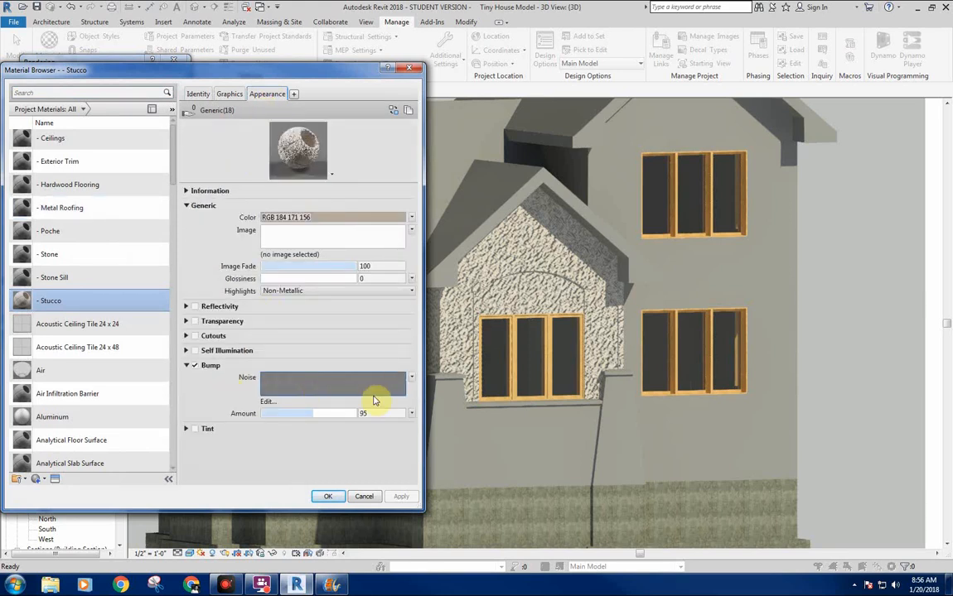
pyautogui.click(411, 378)
pyautogui.click(365, 482)
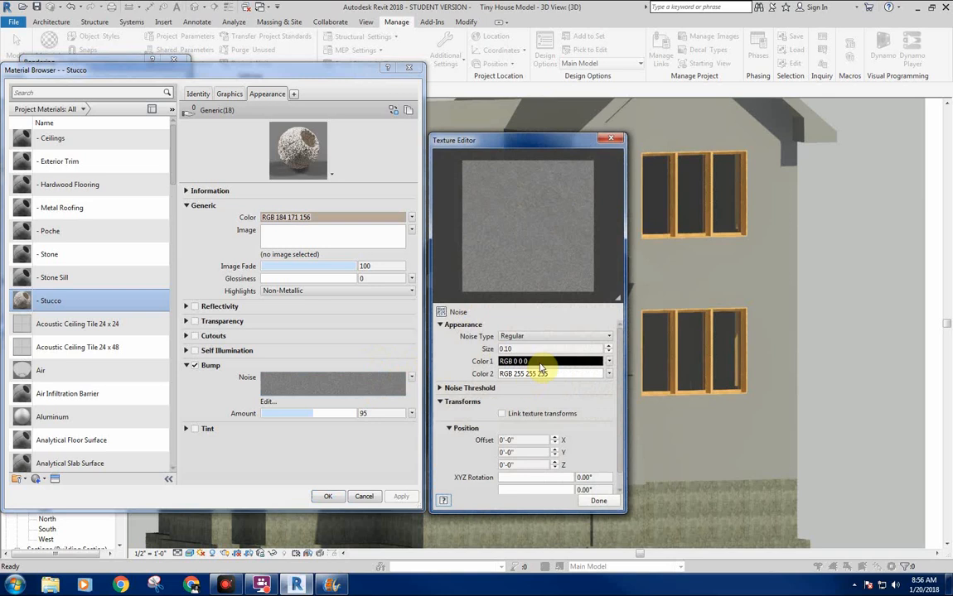
pyautogui.doubleClick(528, 349)
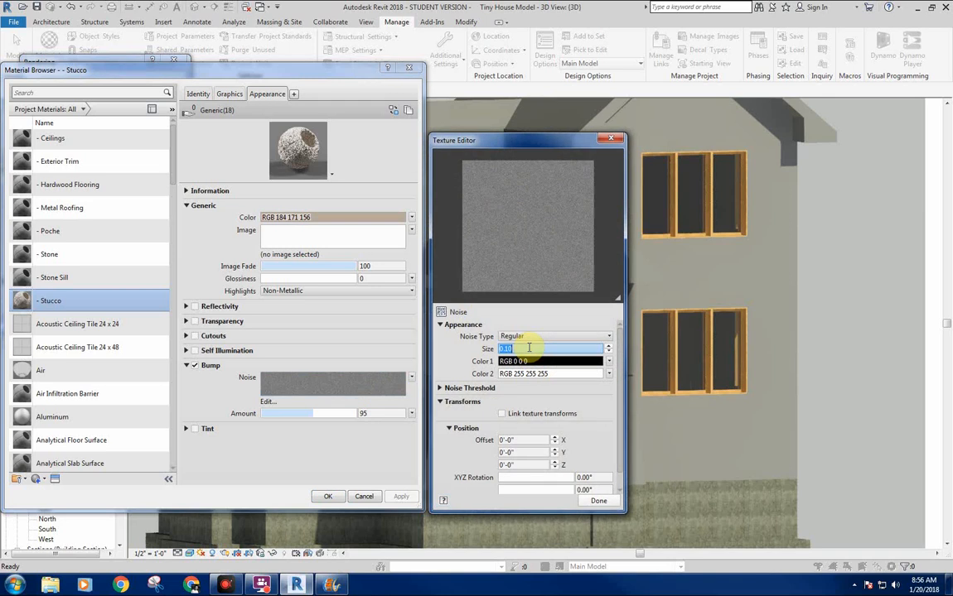
pyautogui.click(598, 501)
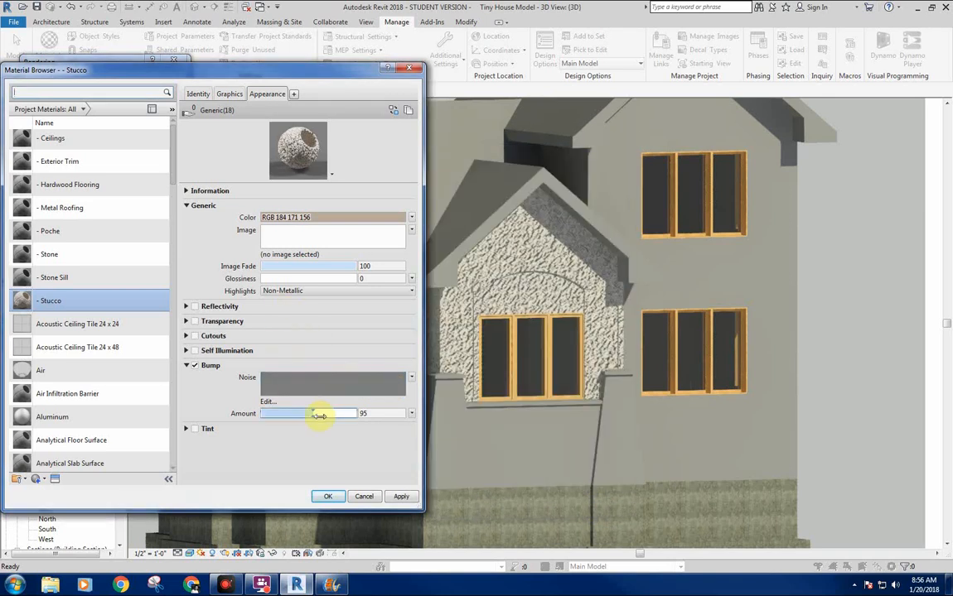
pyautogui.moveTo(319, 415); pyautogui.dragTo(316, 419)
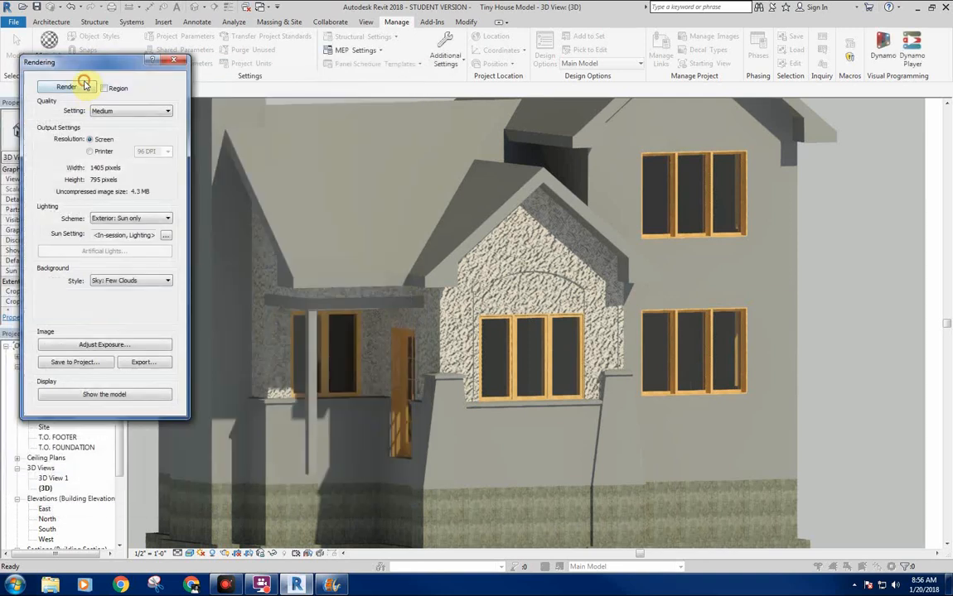
# Render the 3D view again to check the stucco, and close the render settings.
pyautogui.click(66, 87)
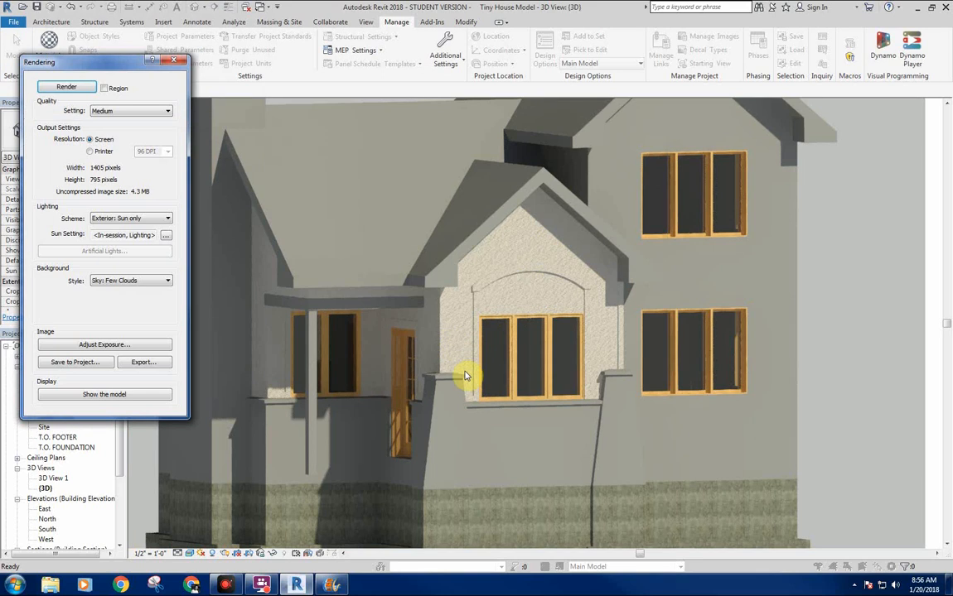
pyautogui.click(182, 62)
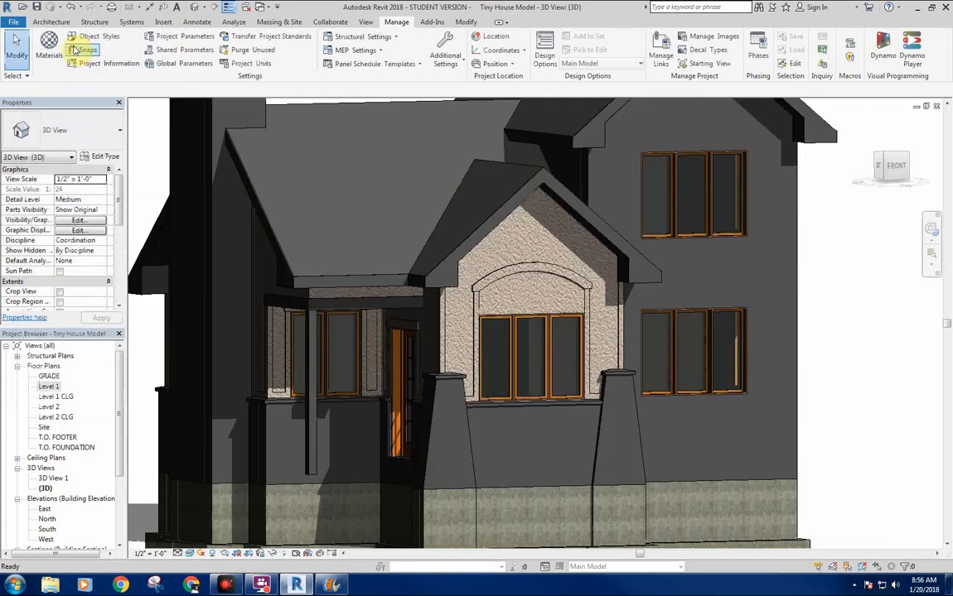
# Reopen the - Stucco material's appearance and set the bump's noise size to 0.01.
pyautogui.click(49, 42)
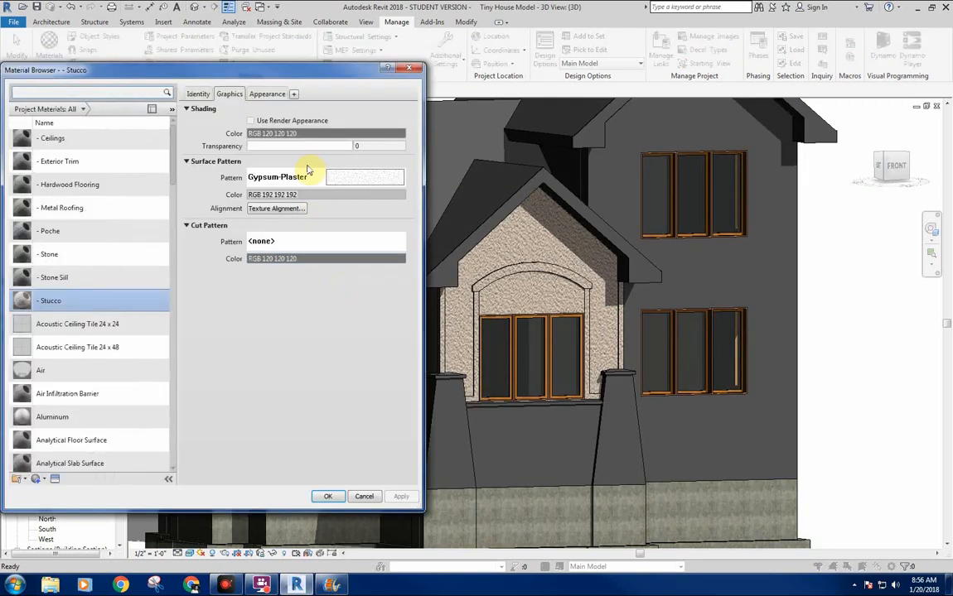
pyautogui.click(268, 93)
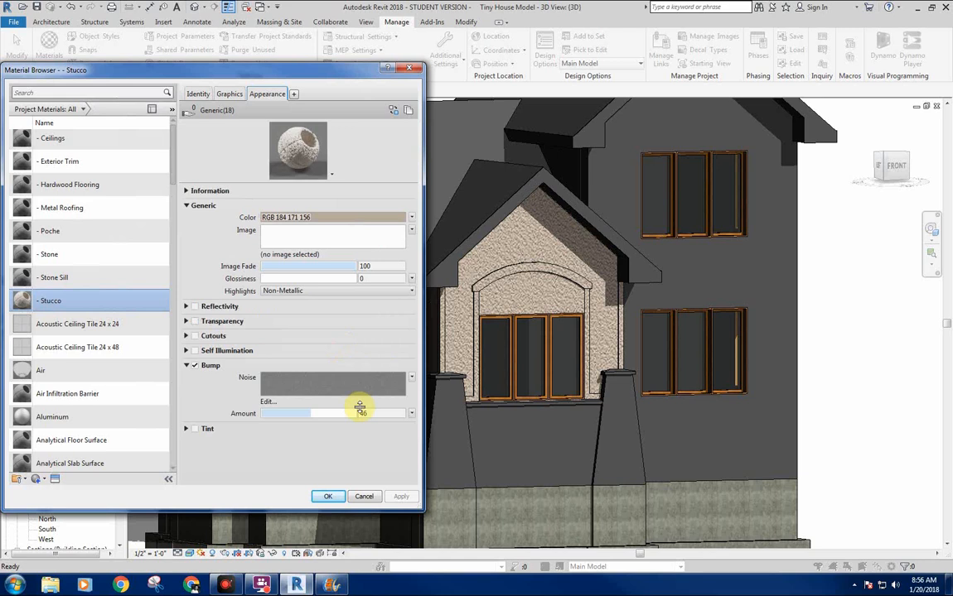
pyautogui.click(412, 380)
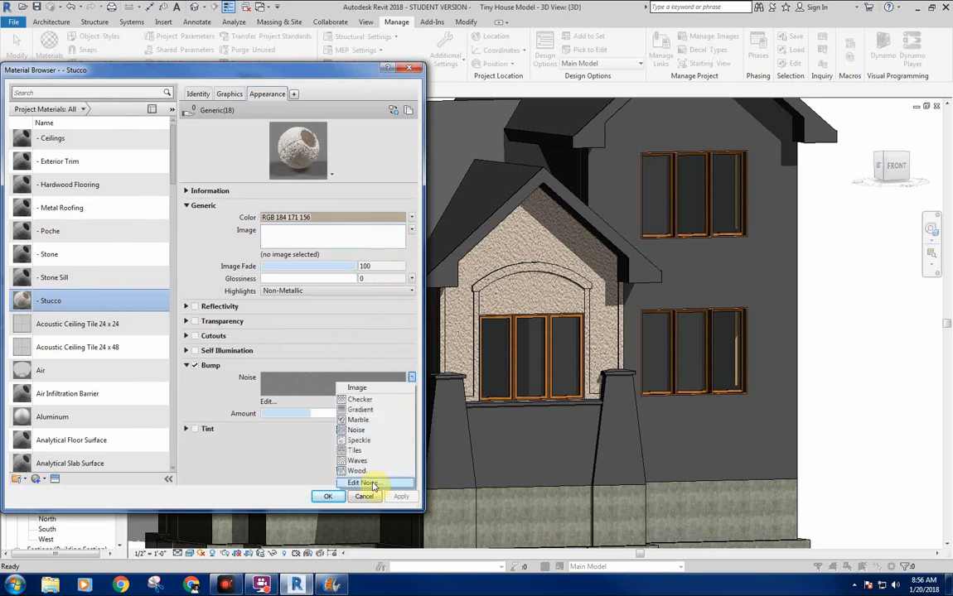
pyautogui.click(372, 482)
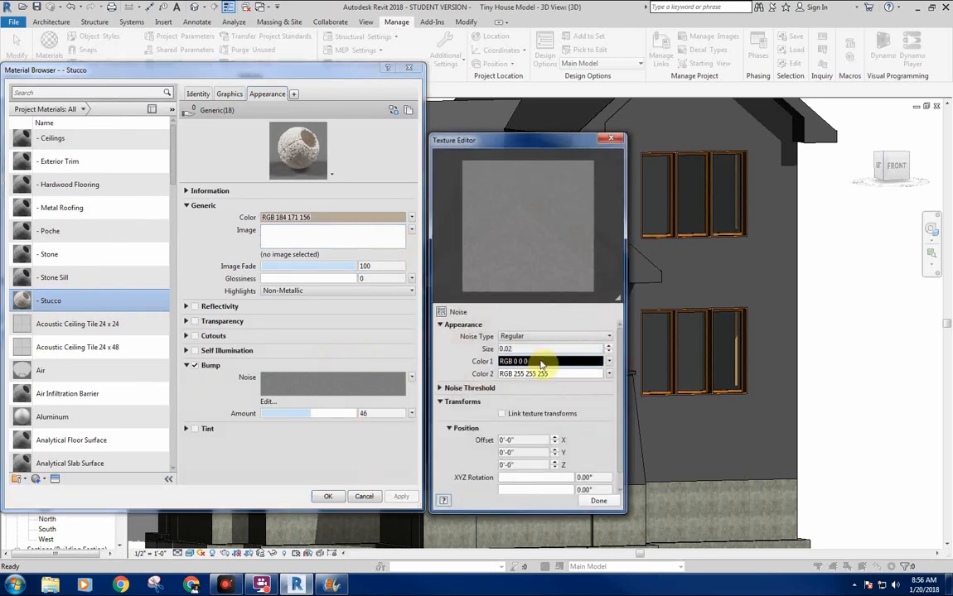
pyautogui.click(532, 346)
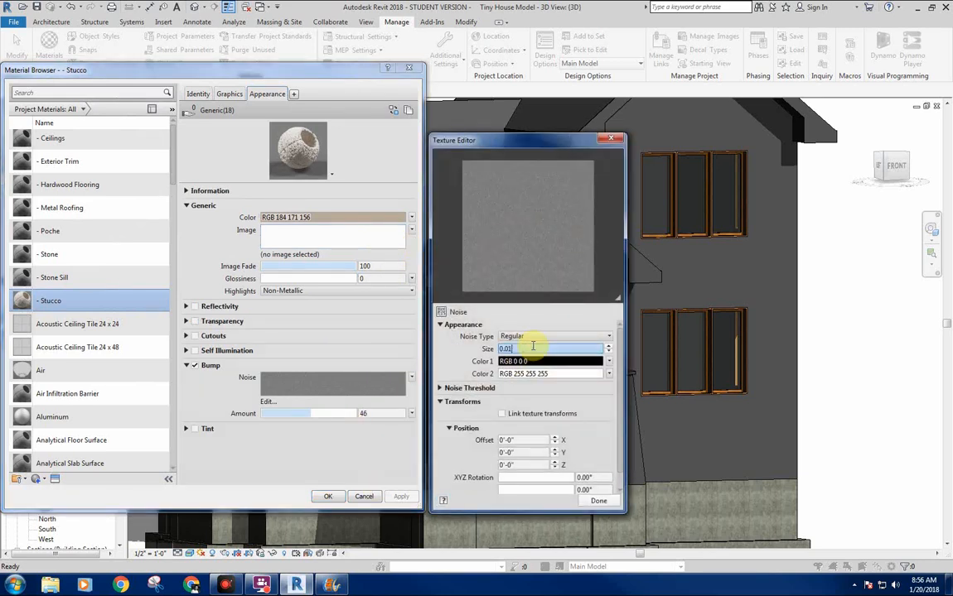
pyautogui.click(600, 501)
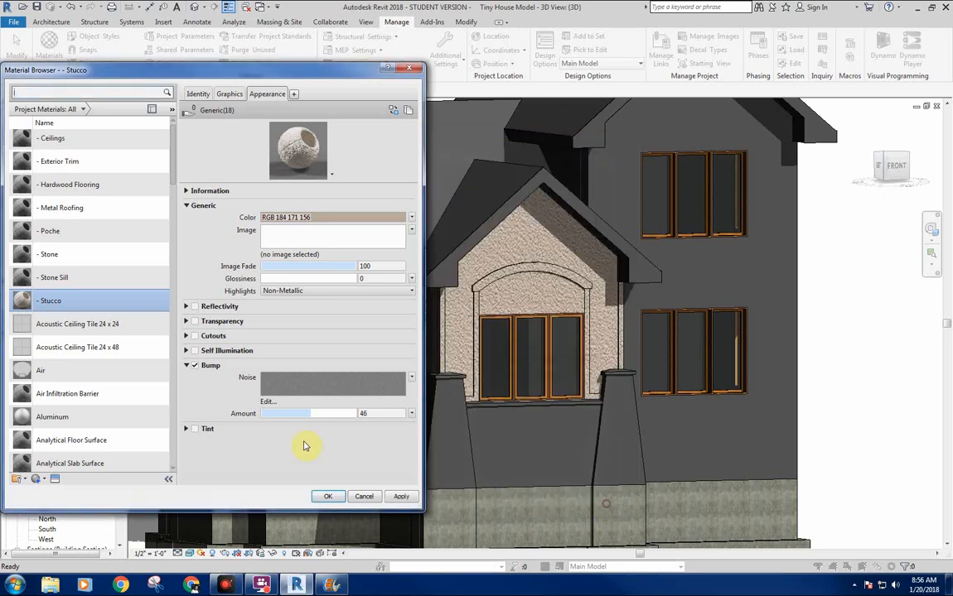
# Set the - Stucco material's bump amount to 56 and accept the material changes.
pyautogui.click(312, 414)
pyautogui.click(313, 417)
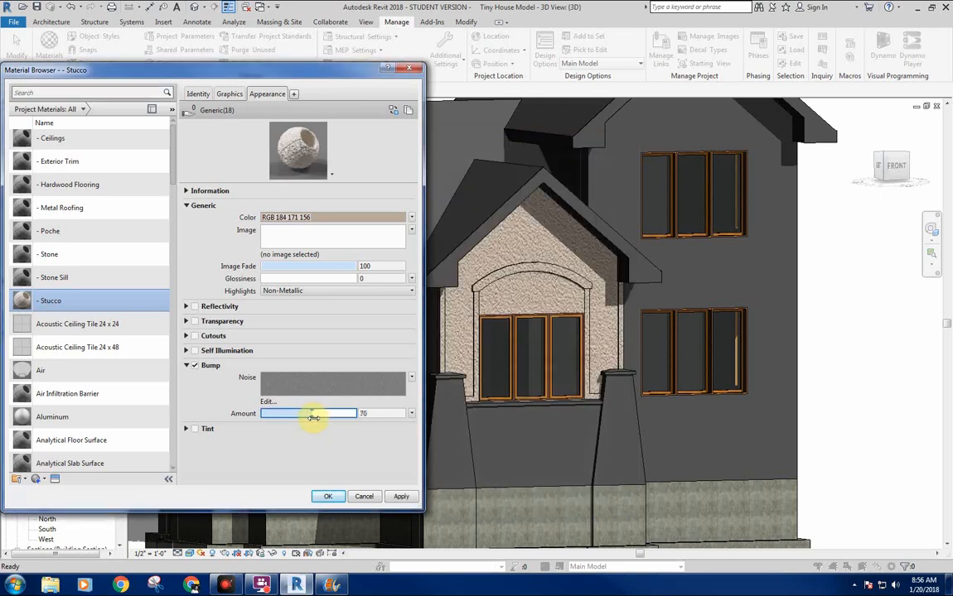
pyautogui.click(312, 417)
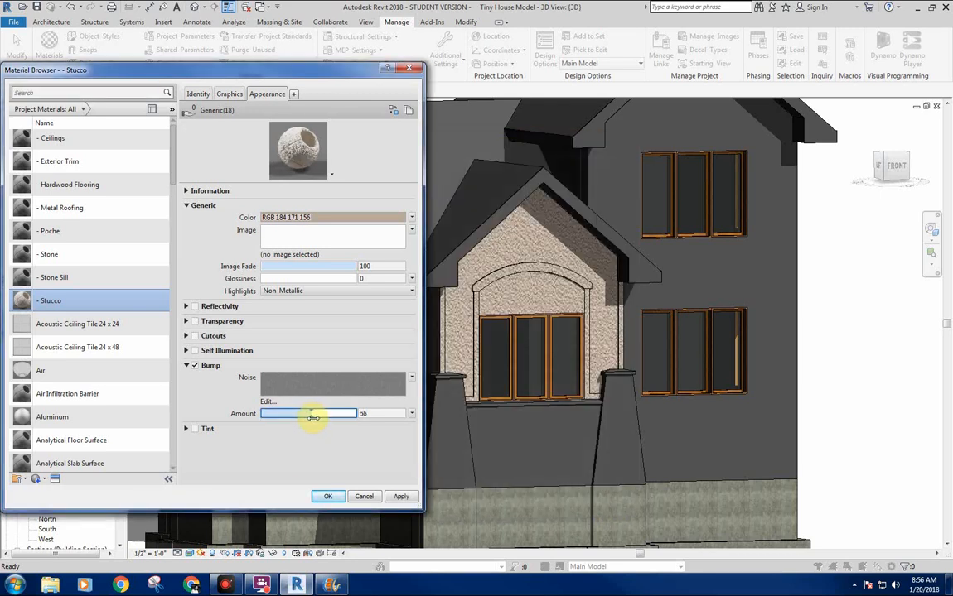
pyautogui.click(336, 495)
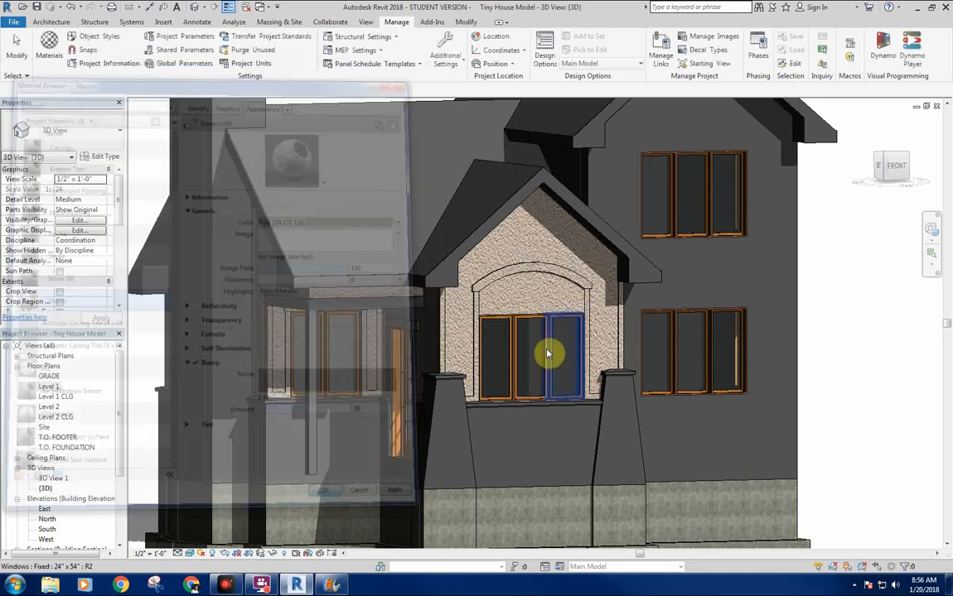
# Open the - Stone material's appearance in the Material Browser and set its glossiness to 0.
pyautogui.scroll(-3, 661, 307)
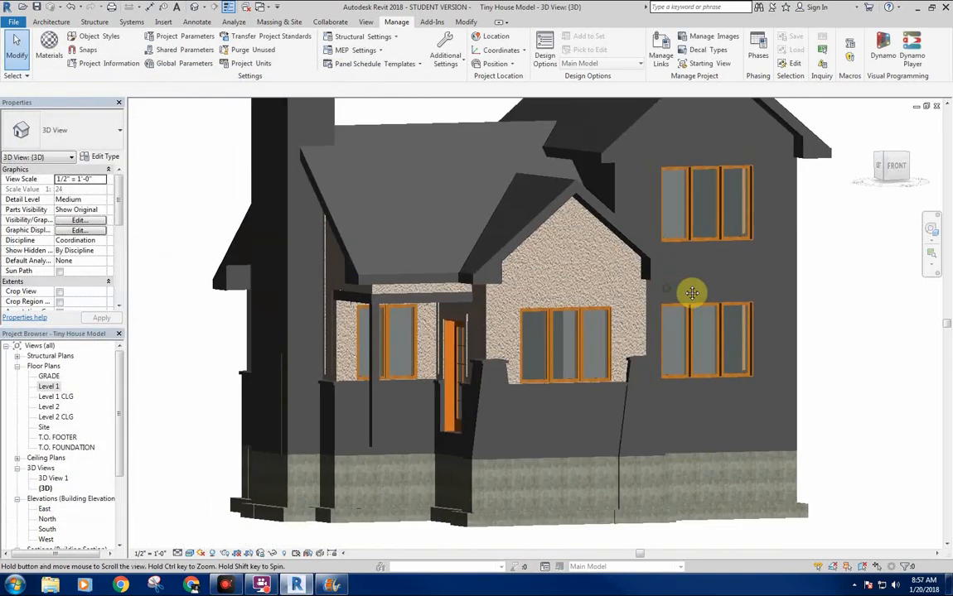
pyautogui.scroll(4, 332, 221)
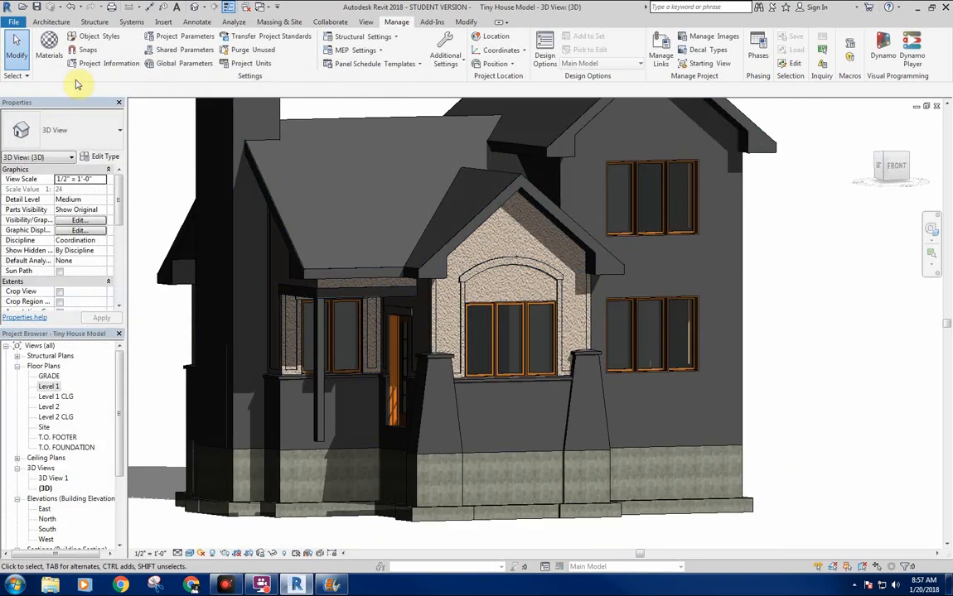
pyautogui.click(50, 50)
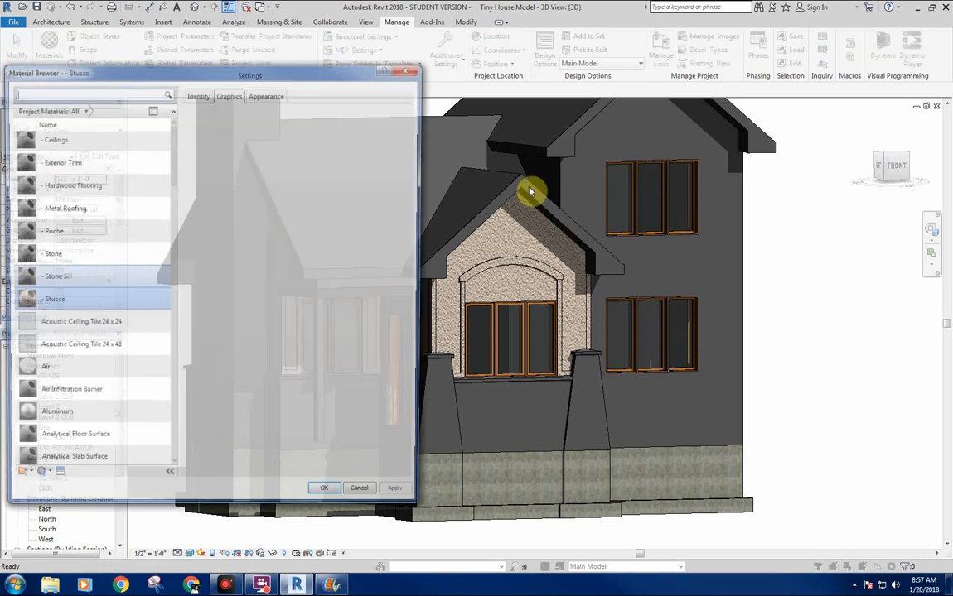
pyautogui.click(95, 279)
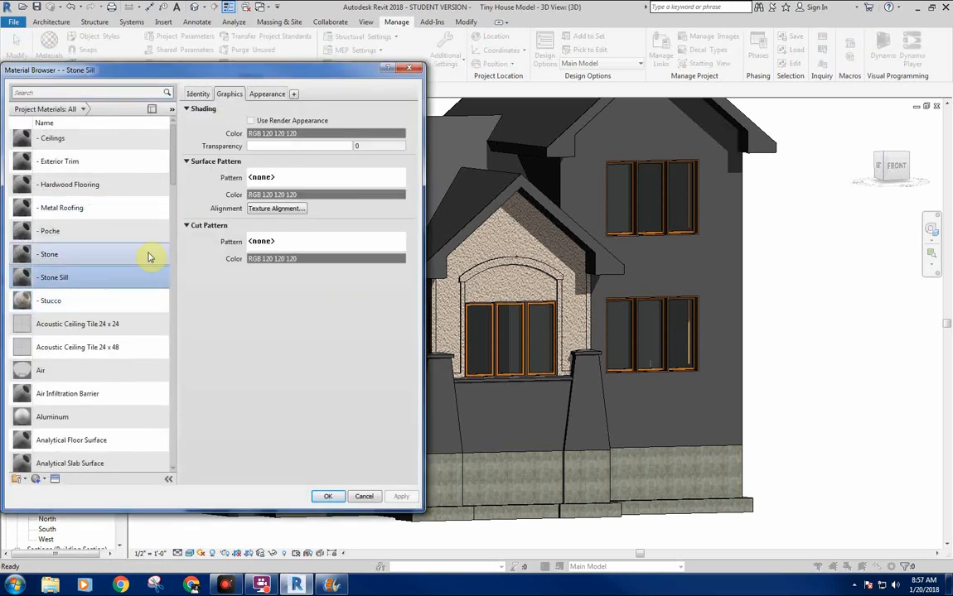
pyautogui.click(266, 95)
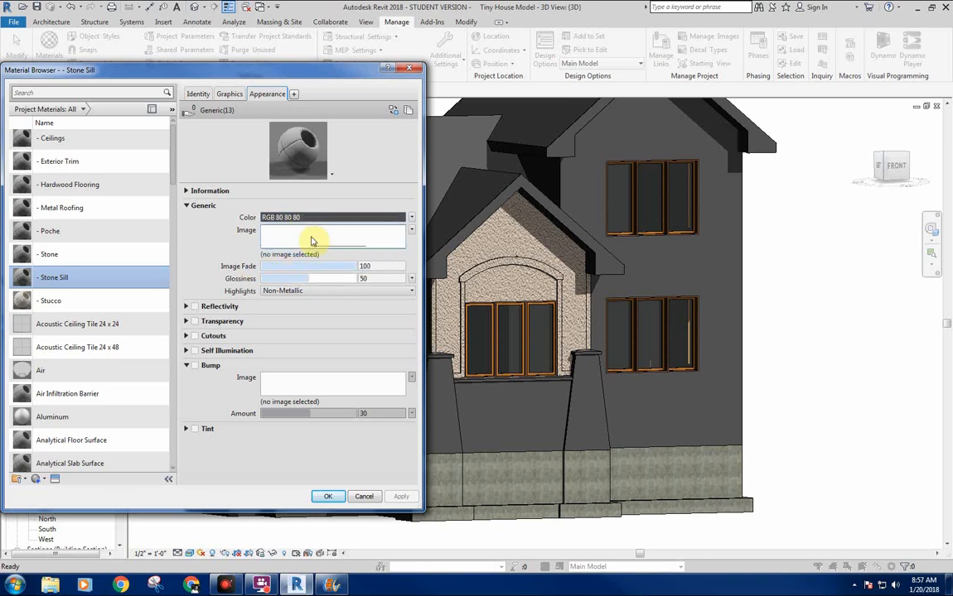
pyautogui.click(94, 253)
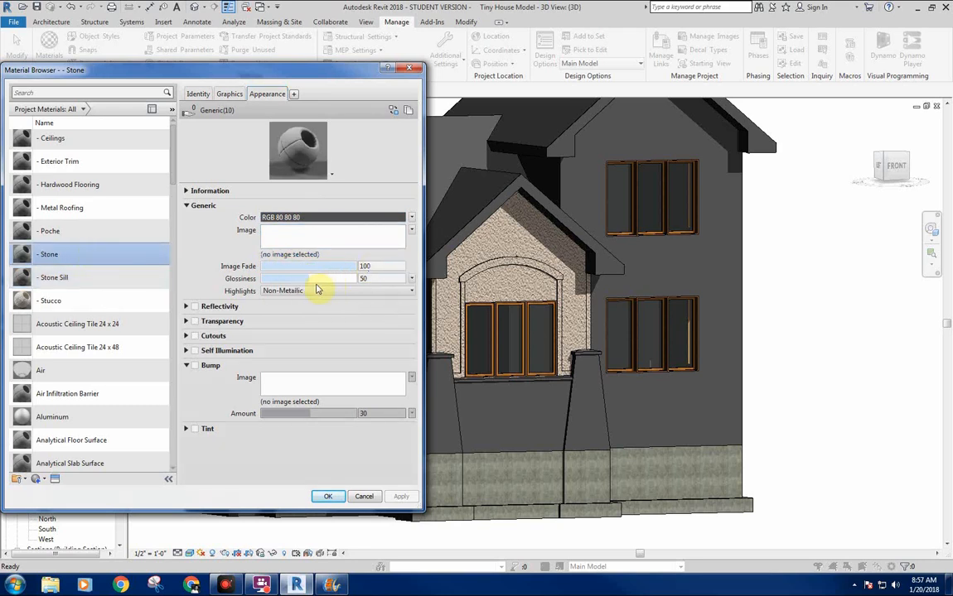
pyautogui.moveTo(315, 278); pyautogui.dragTo(193, 321)
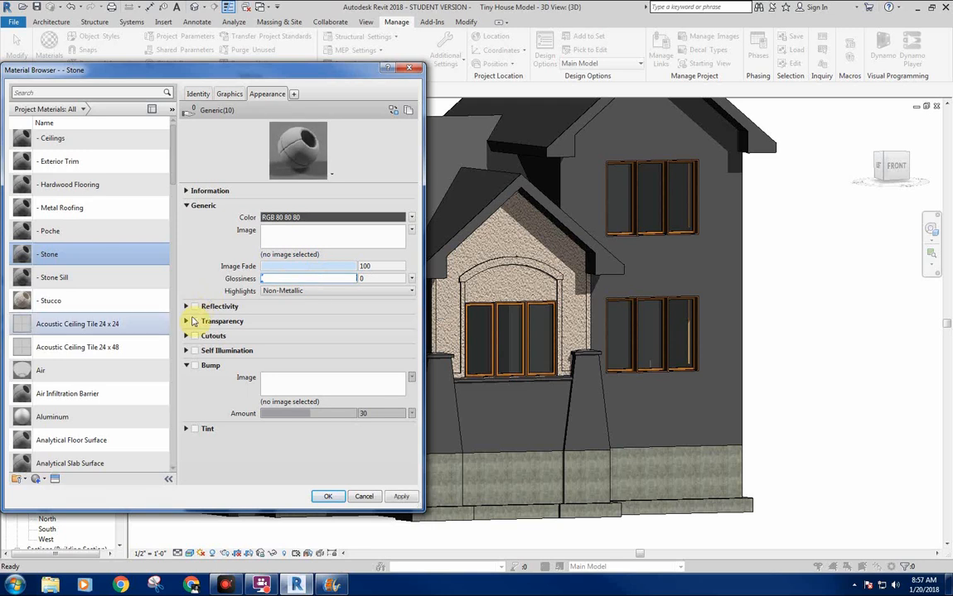
# Start choosing an image for the - Stone appearance, browse to External > Textures > Stone on drive E, and show the files as thumbnails.
pyautogui.click(268, 256)
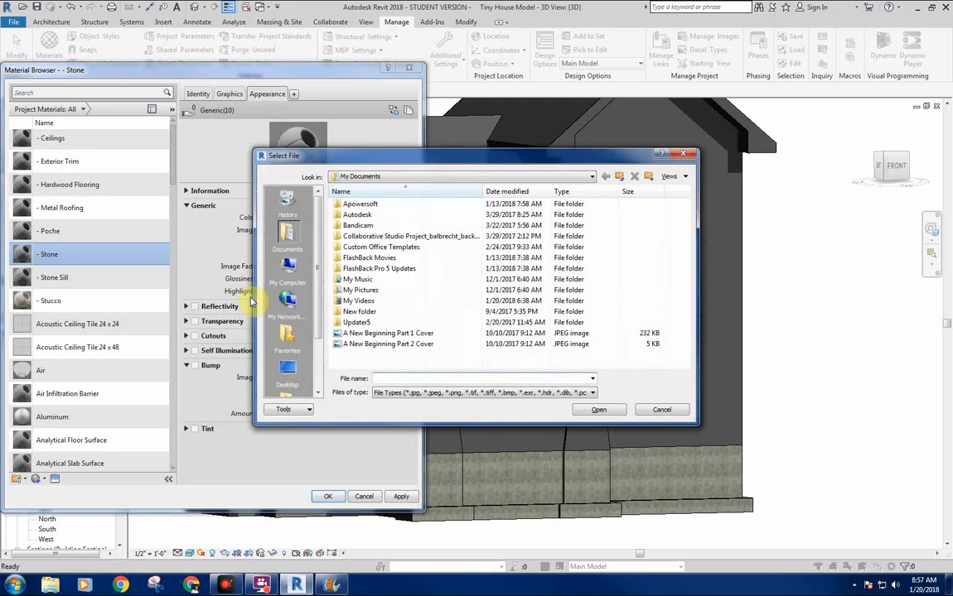
pyautogui.click(288, 273)
pyautogui.click(372, 229)
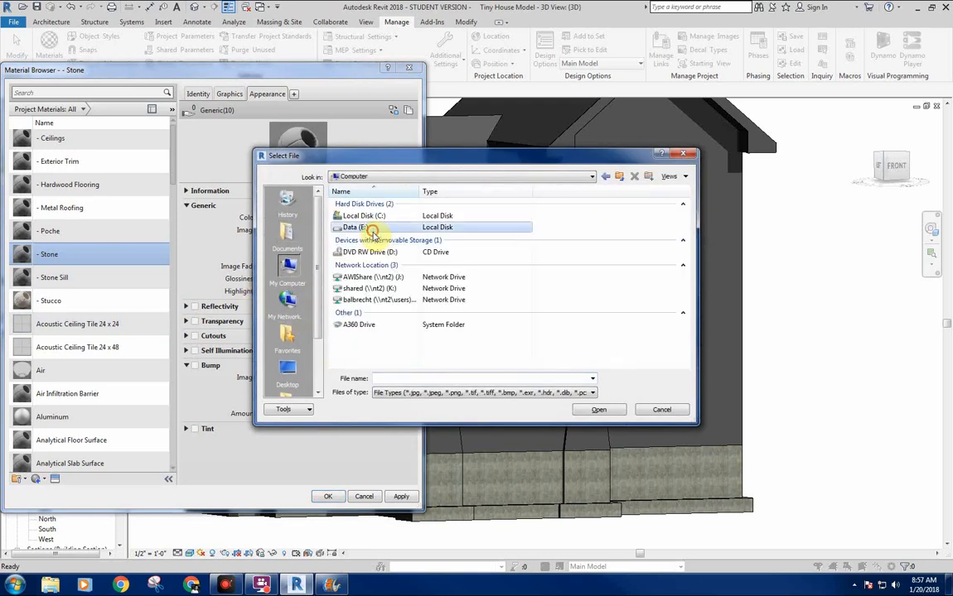
pyautogui.doubleClick(365, 228)
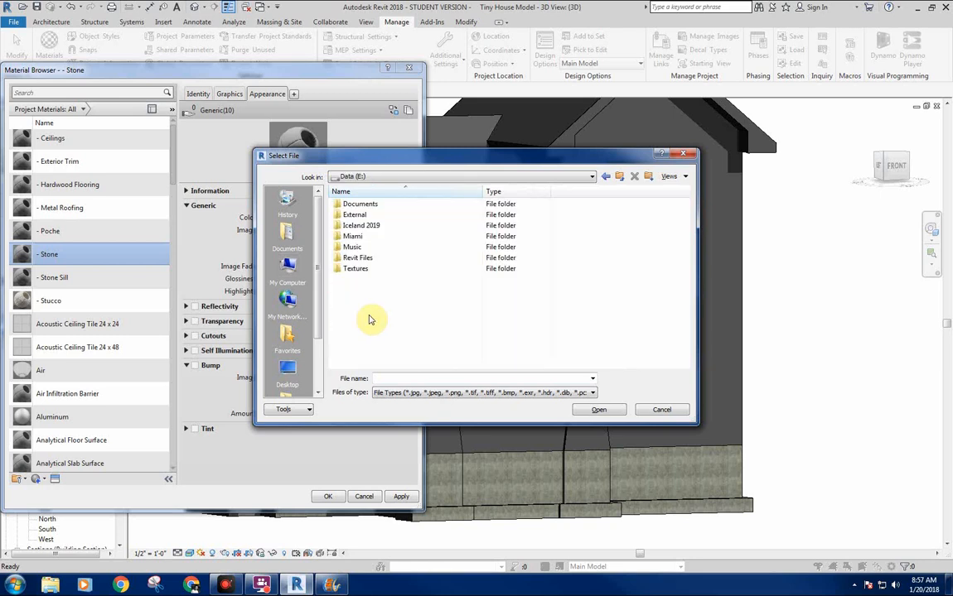
pyautogui.doubleClick(355, 215)
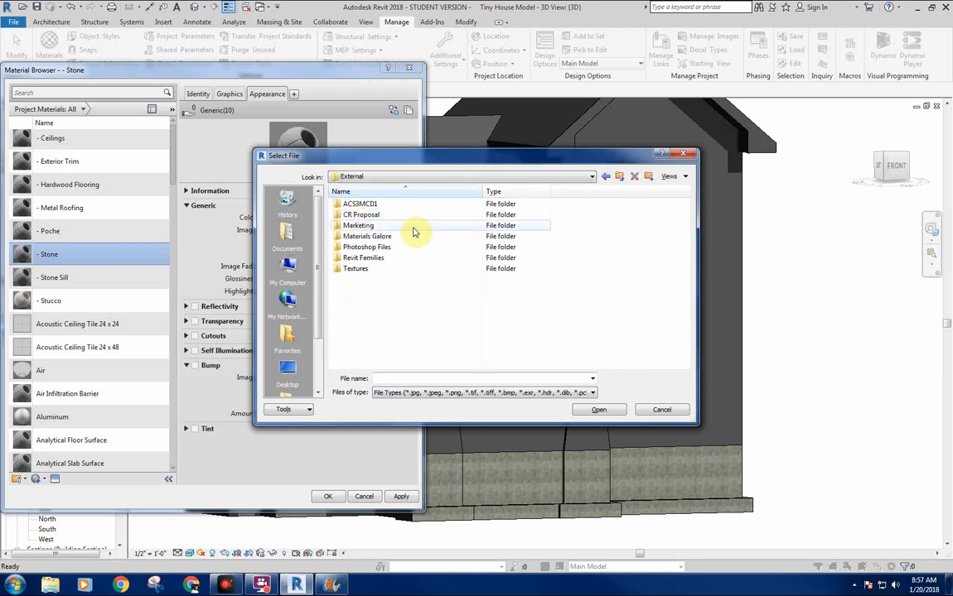
pyautogui.doubleClick(365, 269)
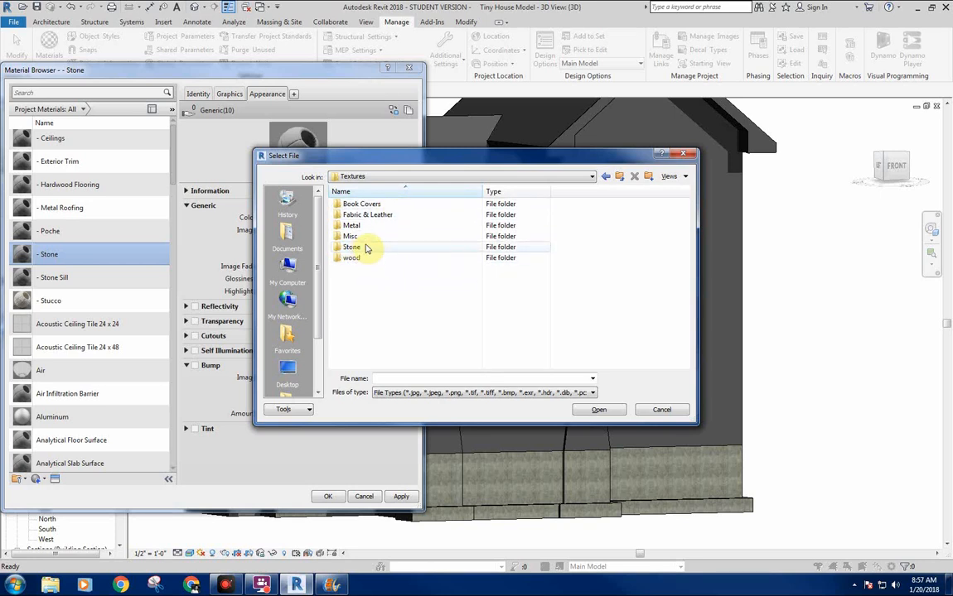
pyautogui.doubleClick(370, 248)
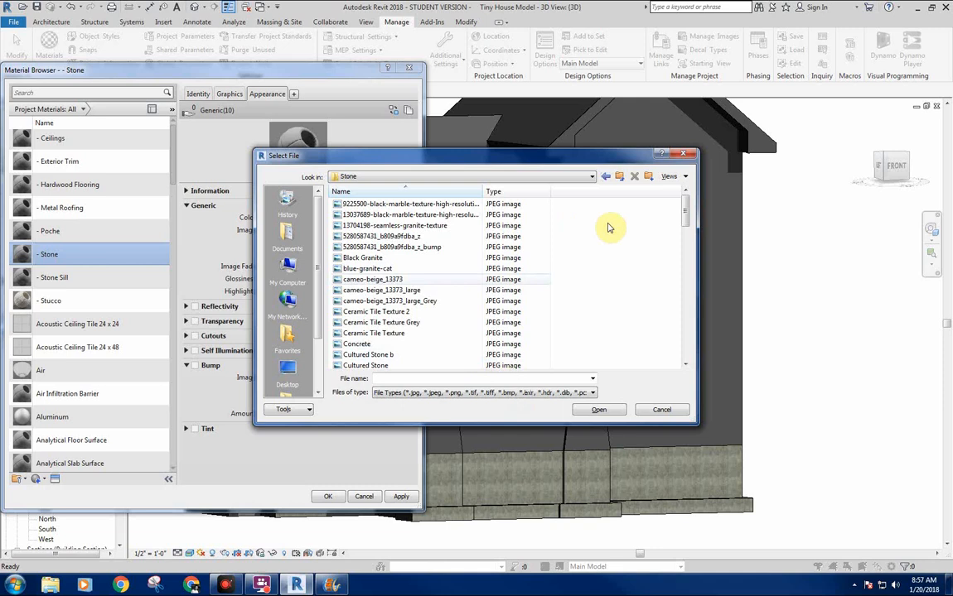
pyautogui.click(671, 176)
pyautogui.click(689, 216)
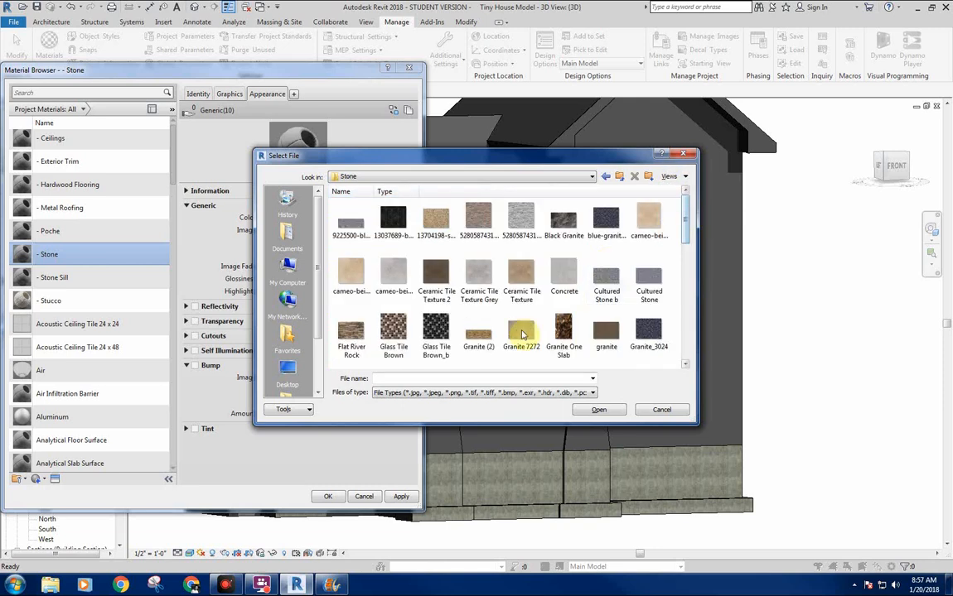
# Examine the Stone folder's thumbnails for a suitable stone wall texture with a matching bump image, including stone_texture925 and stone_texture925_bump.
pyautogui.scroll(-1, 688, 236)
pyautogui.scroll(1, 689, 228)
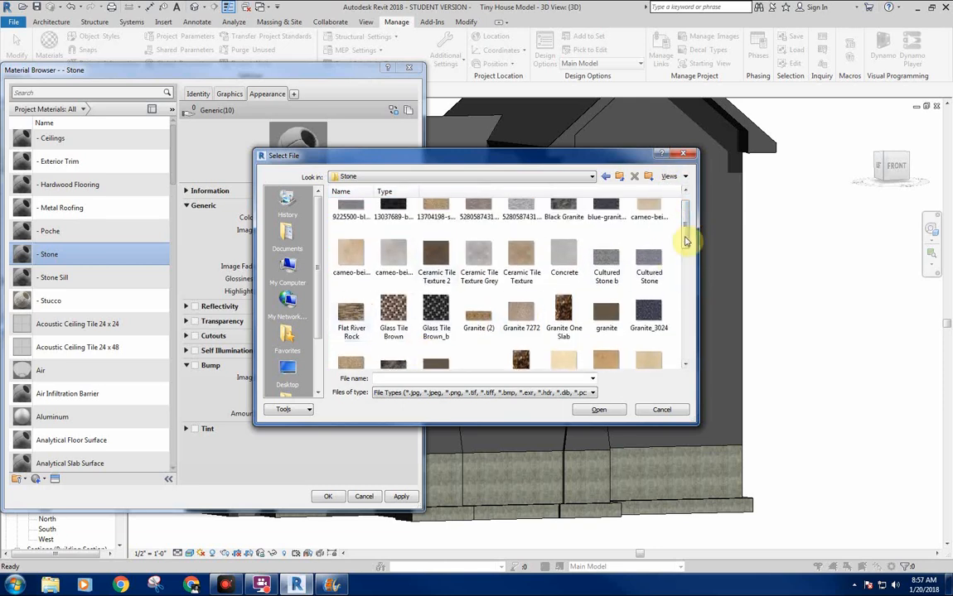
pyautogui.moveTo(685, 236); pyautogui.dragTo(698, 314)
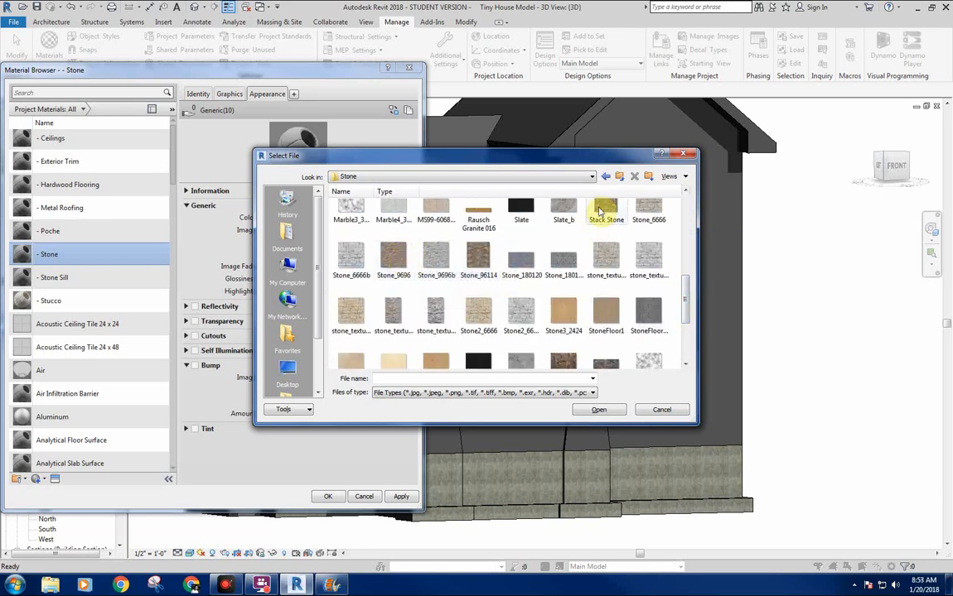
pyautogui.scroll(-3, 685, 304)
pyautogui.scroll(-2, 685, 315)
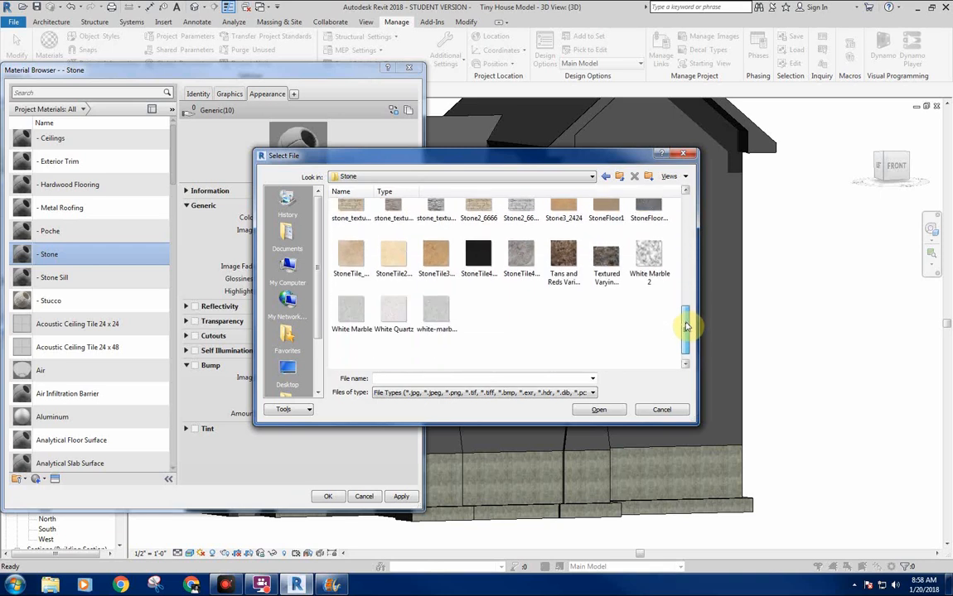
pyautogui.moveTo(686, 328); pyautogui.dragTo(686, 286)
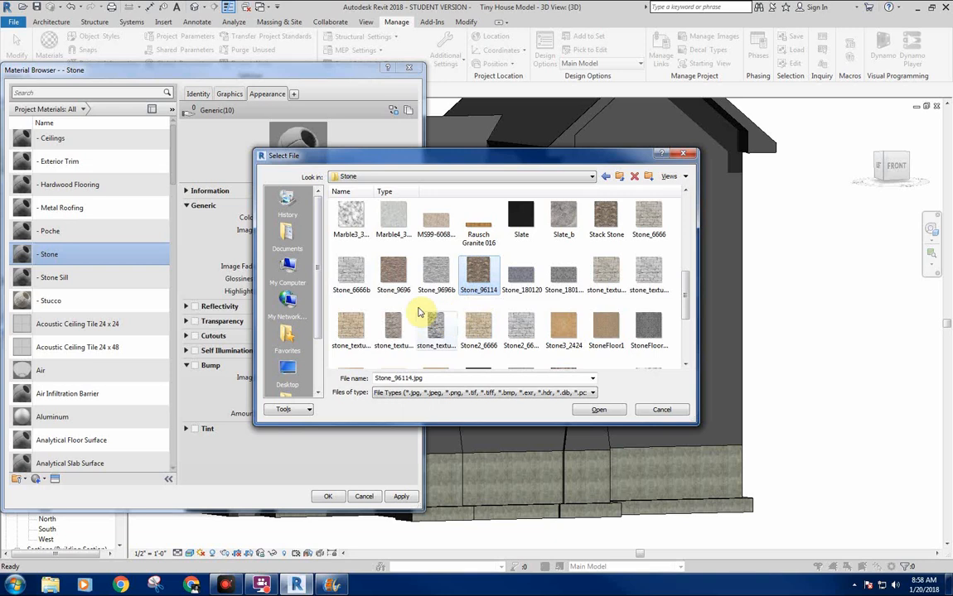
pyautogui.moveTo(686, 284)
pyautogui.mouseDown()
pyautogui.moveTo(683, 204)
pyautogui.moveTo(672, 207)
pyautogui.moveTo(690, 279)
pyautogui.moveTo(685, 308)
pyautogui.moveTo(694, 281)
pyautogui.mouseUp()
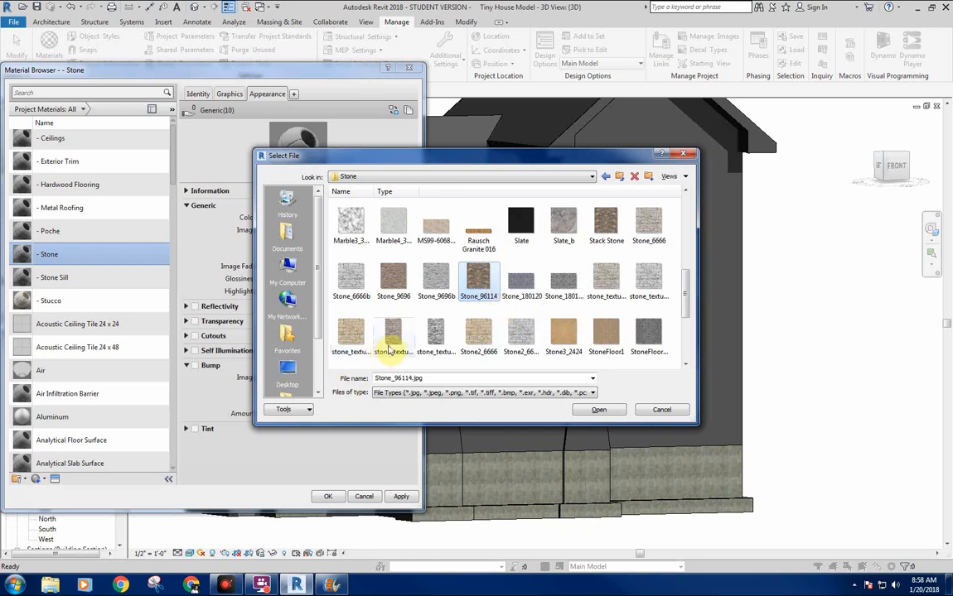
pyautogui.click(431, 334)
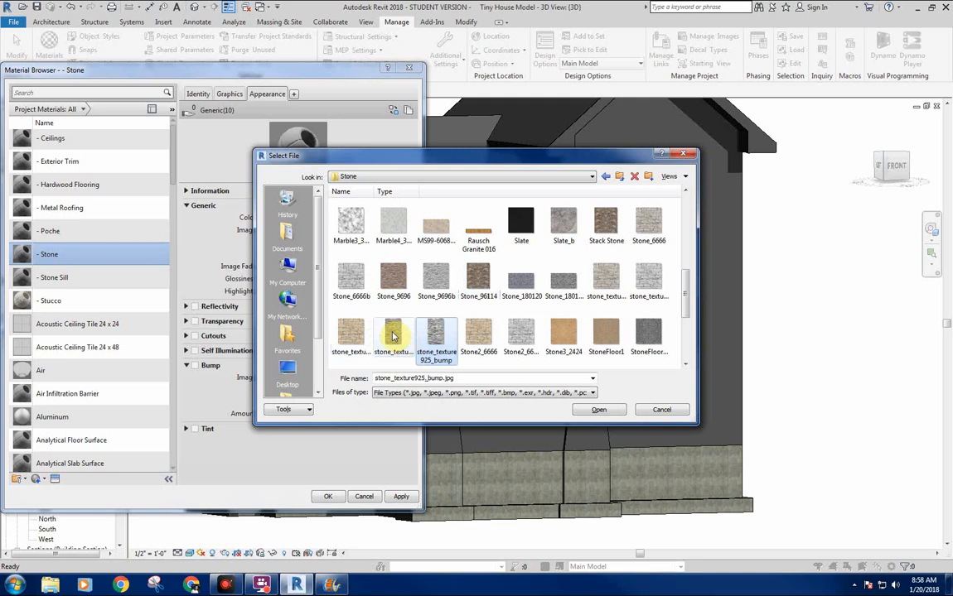
pyautogui.click(394, 335)
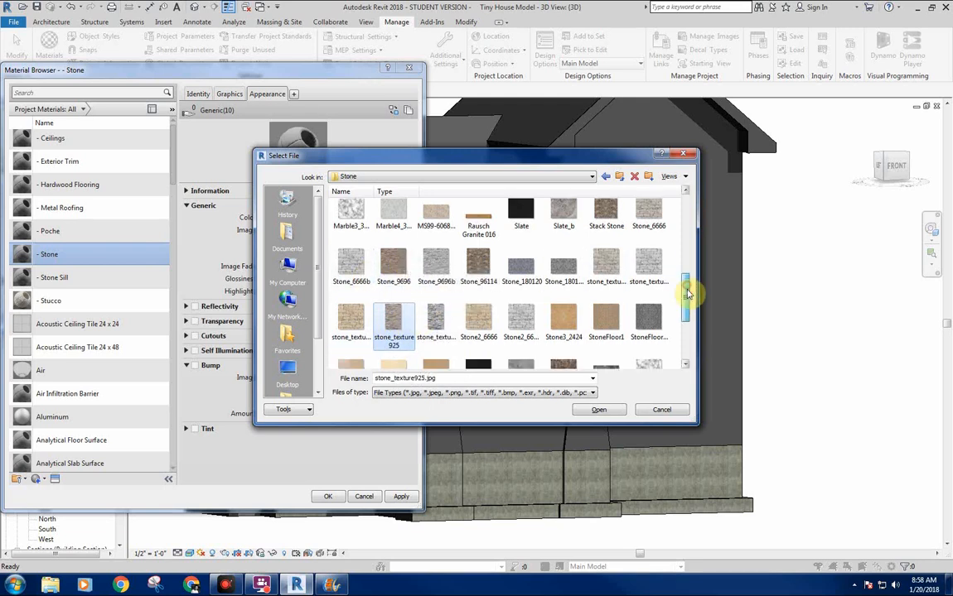
pyautogui.moveTo(686, 291); pyautogui.dragTo(687, 225)
# Load Eldorado Nantucket Stacked Stone.jpg from drive E's Textures > Stone > Stone Walls folder as the - Stone material's image.
pyautogui.click(619, 176)
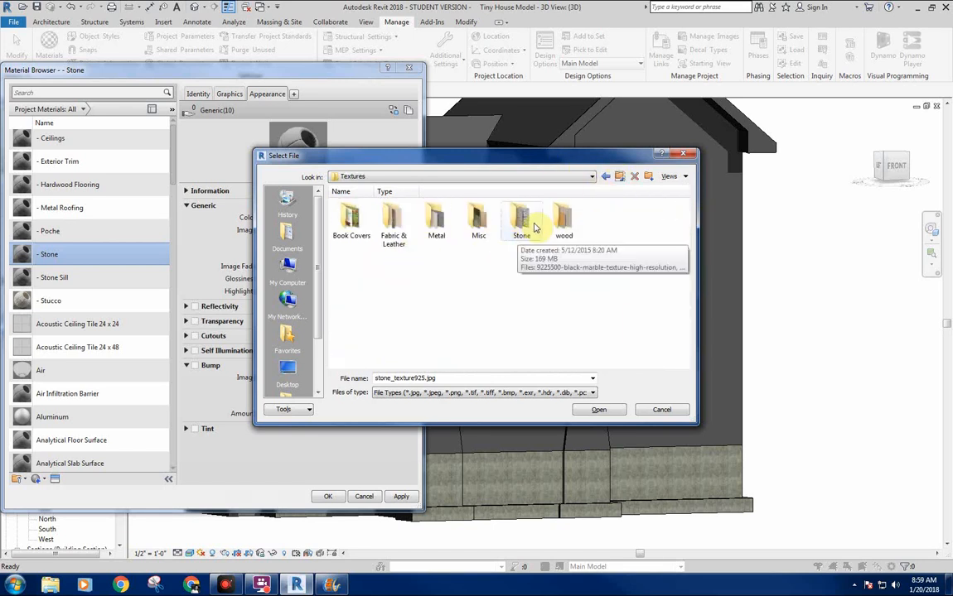
pyautogui.click(287, 265)
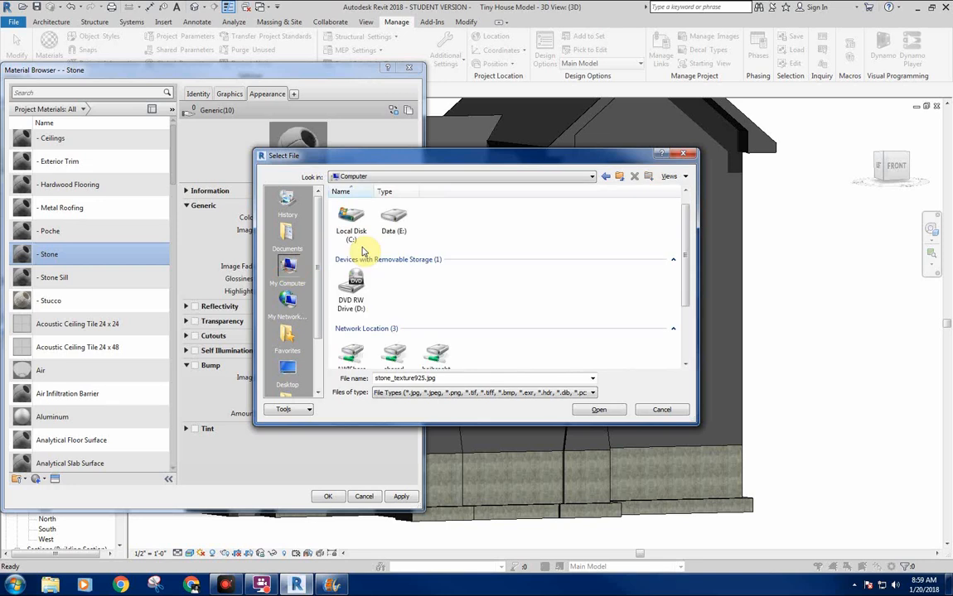
pyautogui.doubleClick(395, 220)
pyautogui.doubleClick(606, 218)
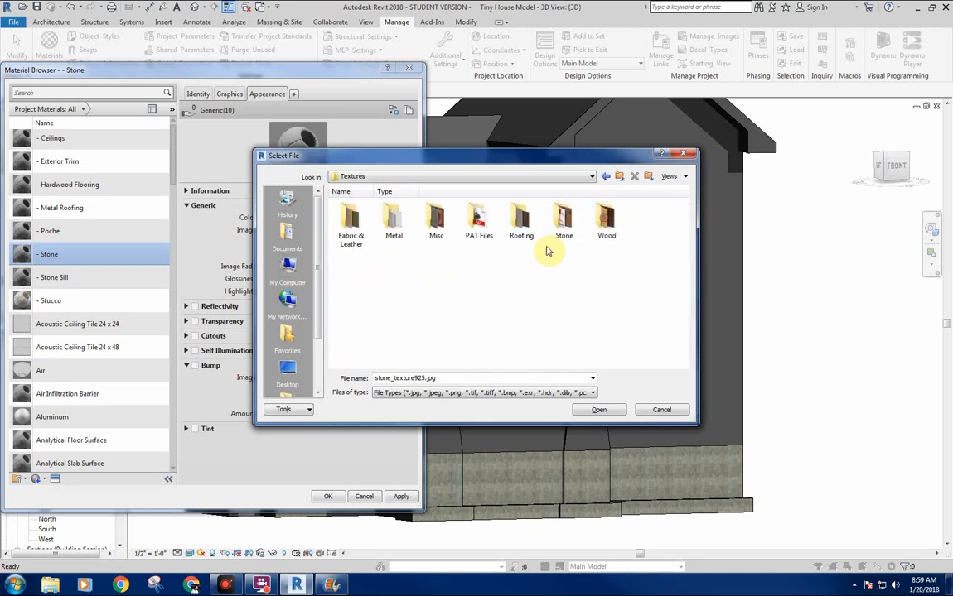
pyautogui.doubleClick(553, 231)
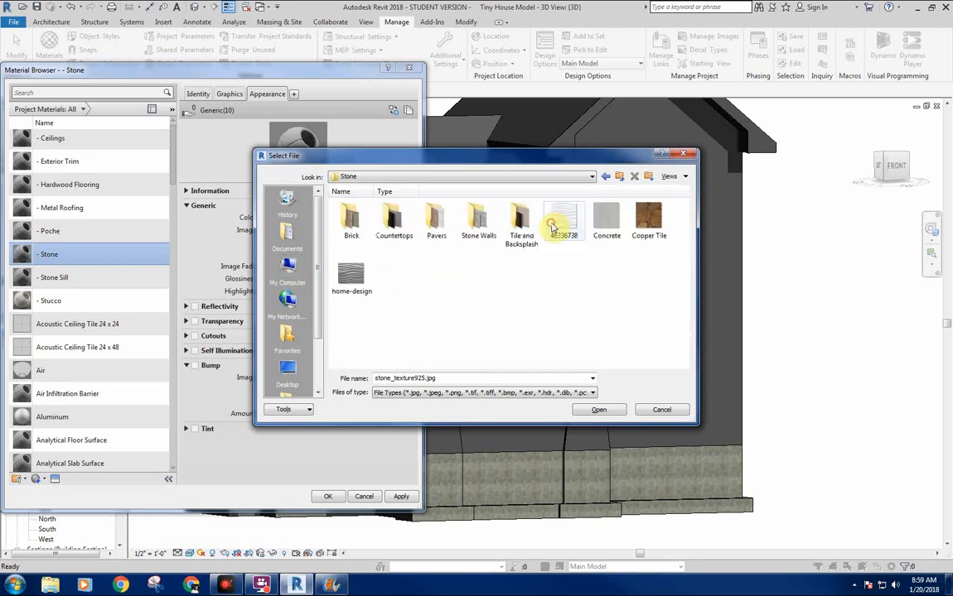
pyautogui.doubleClick(483, 221)
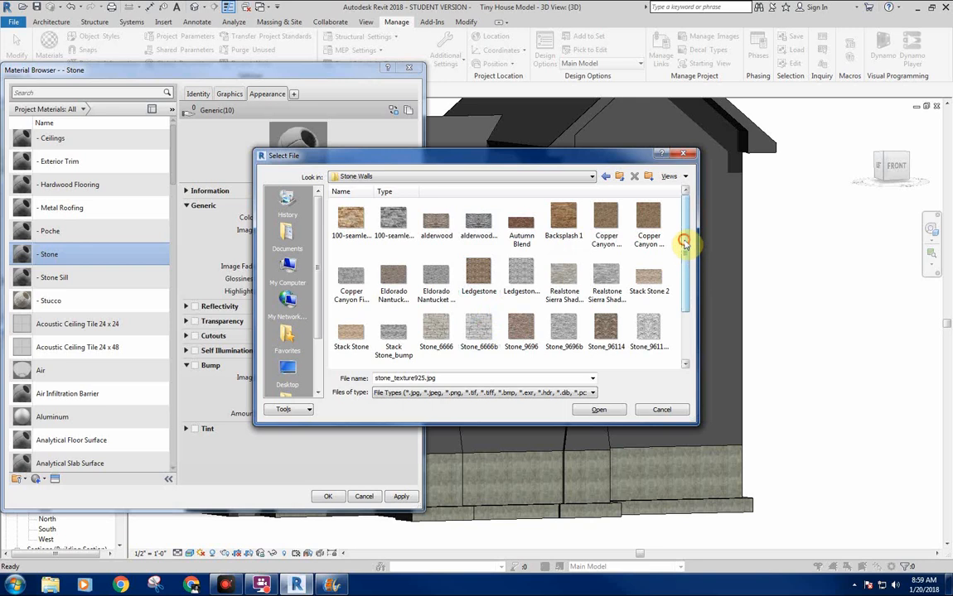
pyautogui.moveTo(684, 242)
pyautogui.mouseDown()
pyautogui.moveTo(691, 309)
pyautogui.moveTo(684, 235)
pyautogui.mouseUp()
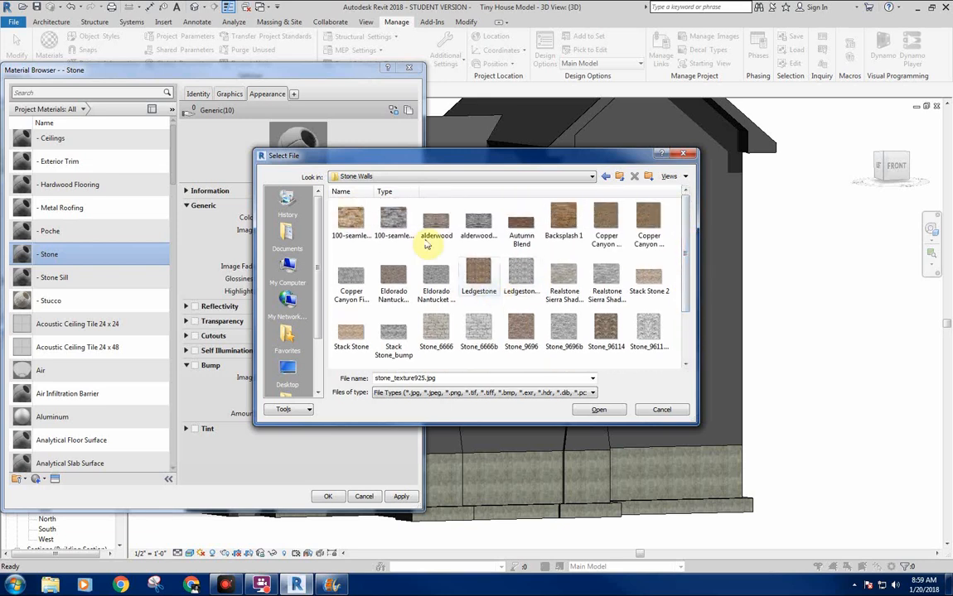
pyautogui.click(397, 284)
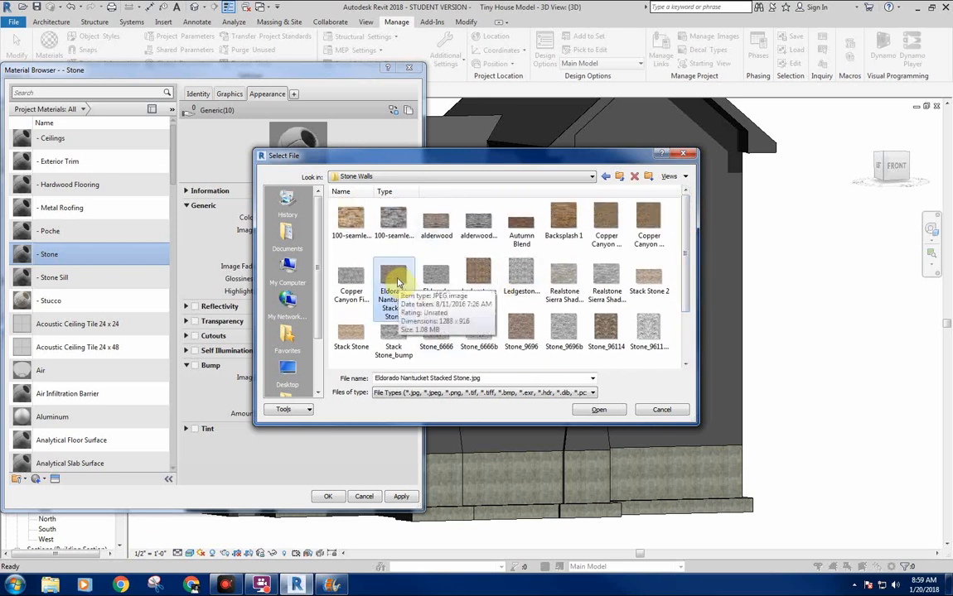
pyautogui.doubleClick(396, 286)
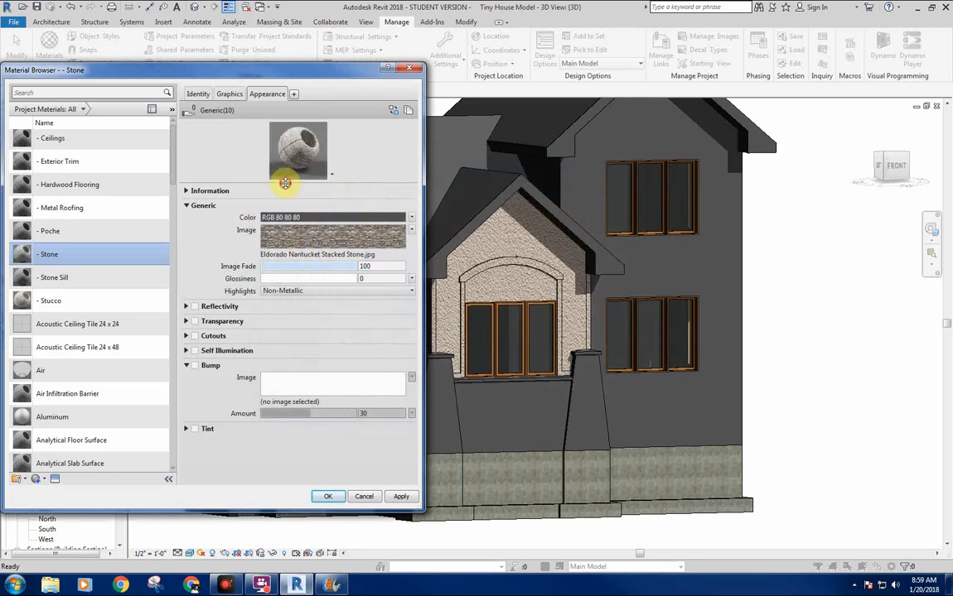
# Enlarge the - Stone material's preview and inspect its image in the Texture Editor.
pyautogui.moveTo(285, 183); pyautogui.dragTo(384, 280)
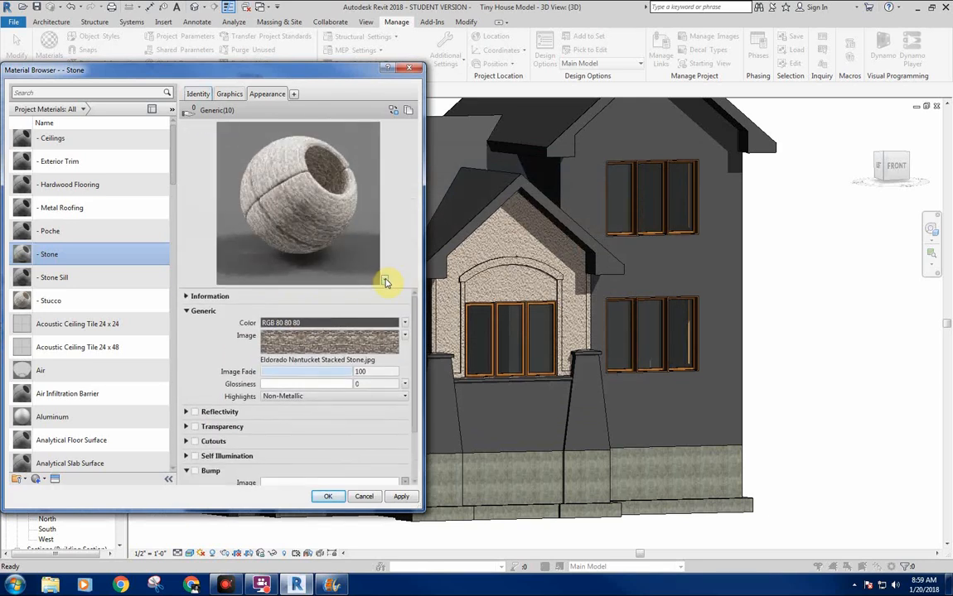
pyautogui.click(362, 346)
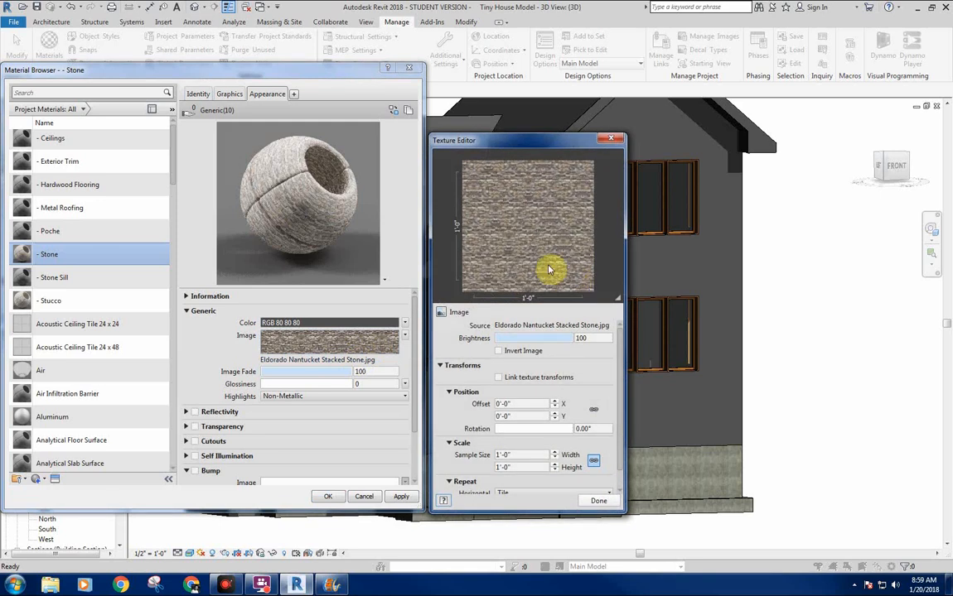
pyautogui.click(616, 145)
# Replace the - Stone material's image with Copper Canyon Fieldstone Texture.jpg and enlarge the Texture Editor to show all its settings.
pyautogui.click(323, 361)
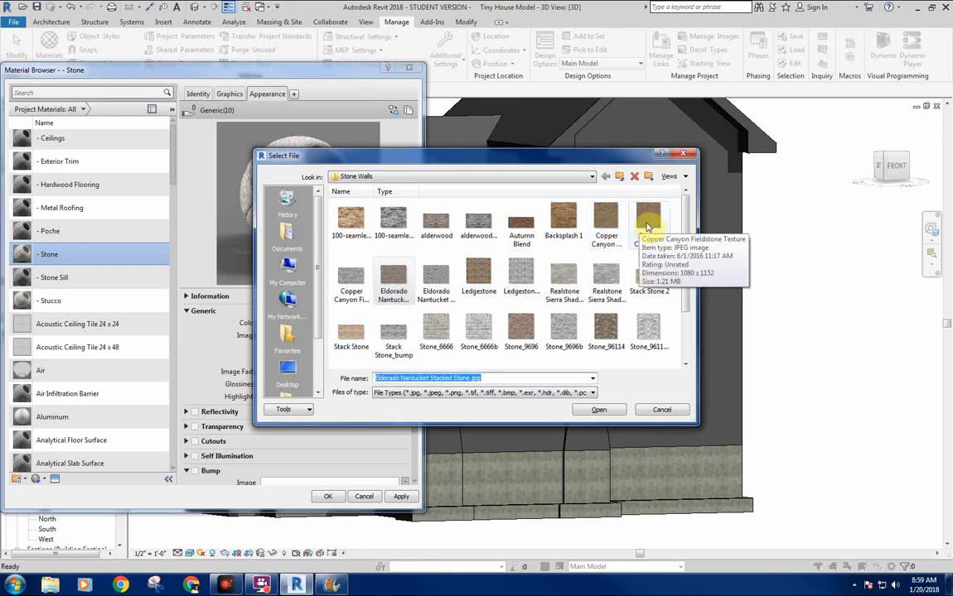
pyautogui.doubleClick(649, 224)
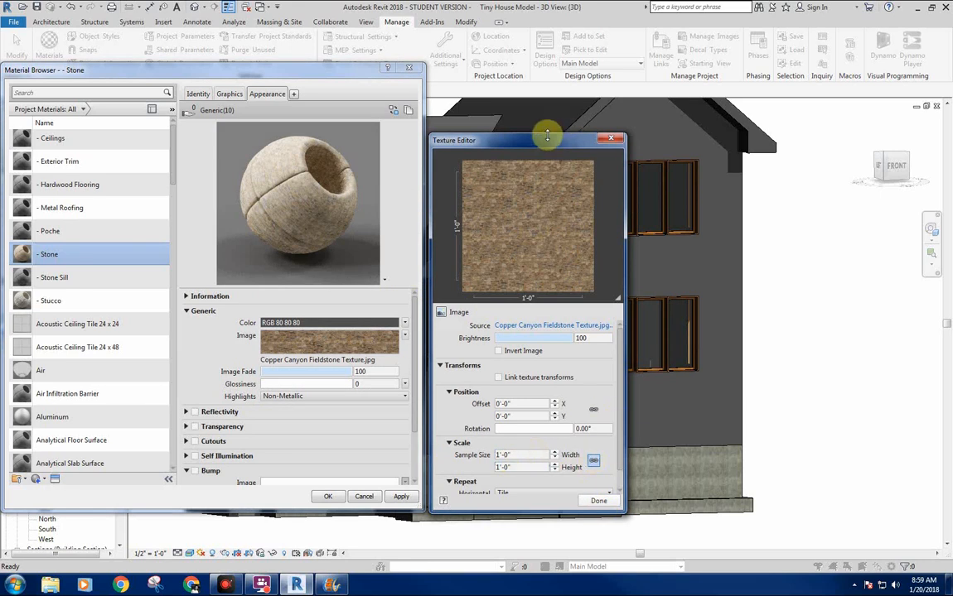
pyautogui.moveTo(547, 135); pyautogui.dragTo(548, 43)
pyautogui.moveTo(627, 231); pyautogui.dragTo(641, 249)
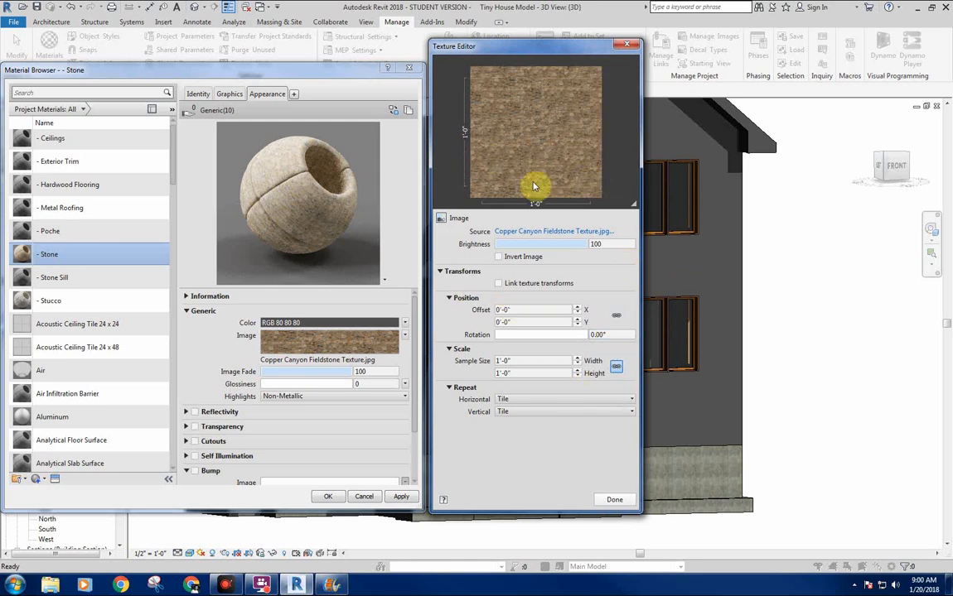
# Set the fieldstone image's sample size to 8'-0" in width and height and apply it to the - Stone material.
pyautogui.click(508, 411)
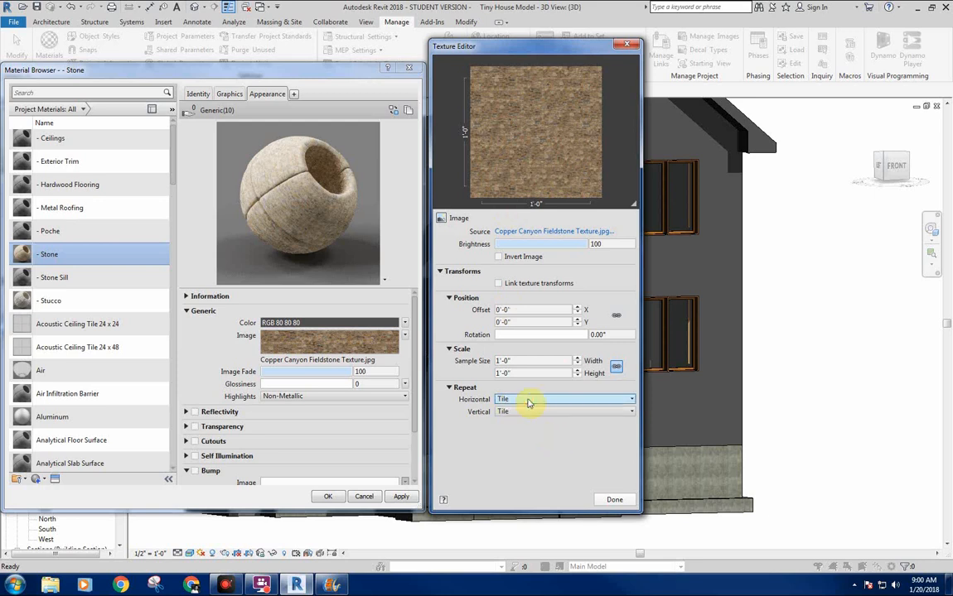
pyautogui.click(529, 400)
pyautogui.click(529, 400)
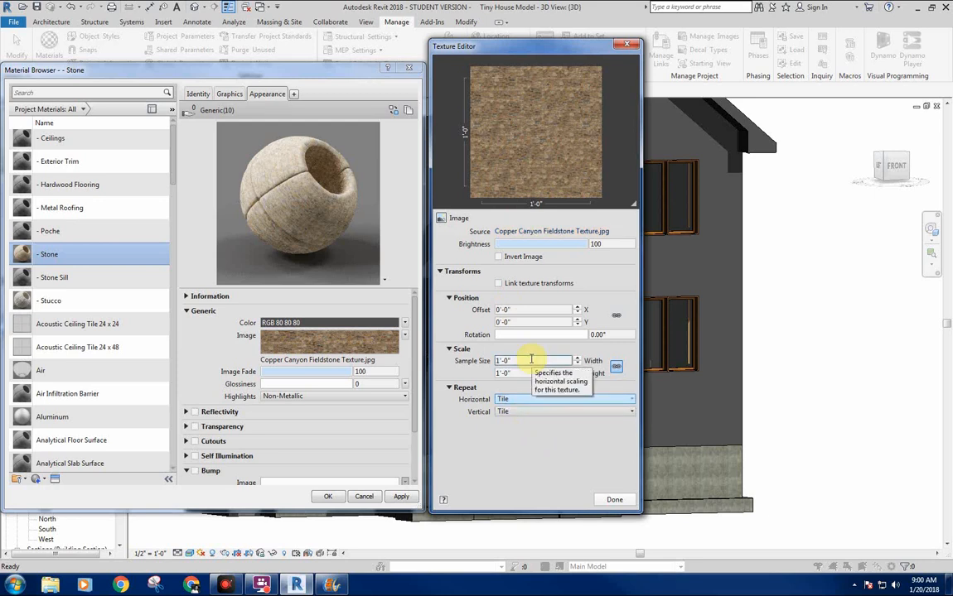
pyautogui.click(530, 359)
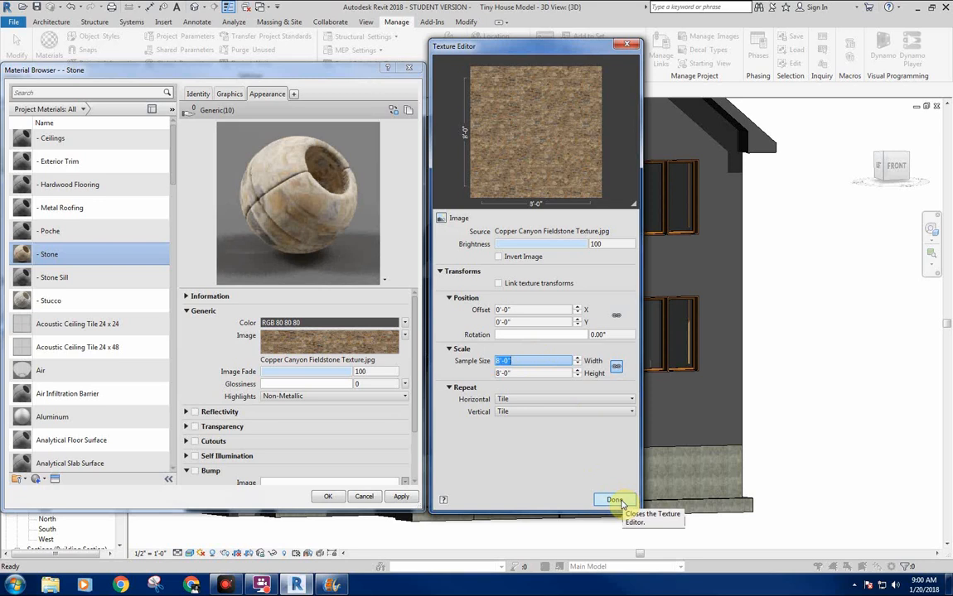
pyautogui.click(614, 500)
pyautogui.click(402, 497)
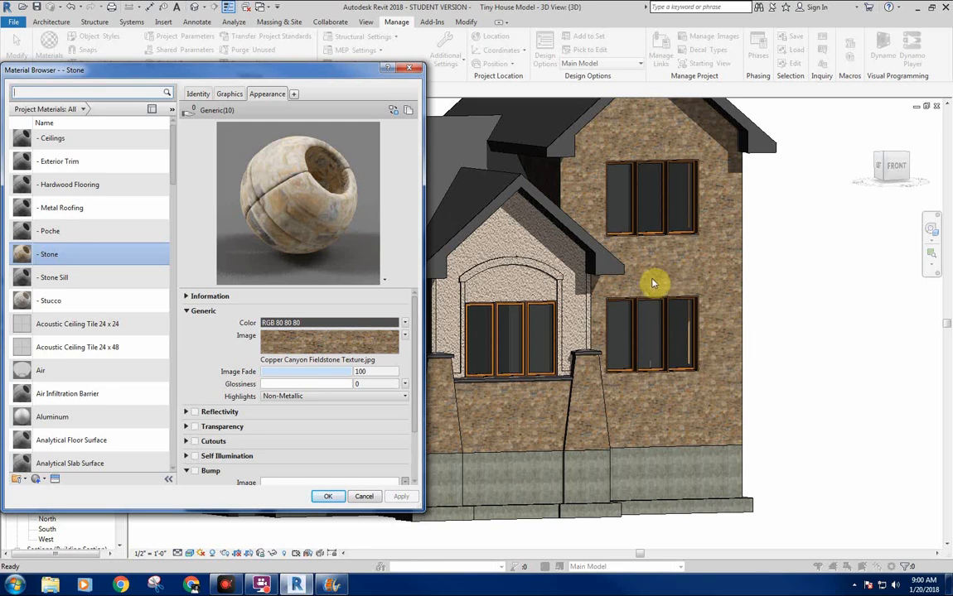
# Reopen the - Stone image for editing, set its sample size to 14'-0" by 14'-0", and apply the change.
pyautogui.click(404, 336)
pyautogui.click(389, 439)
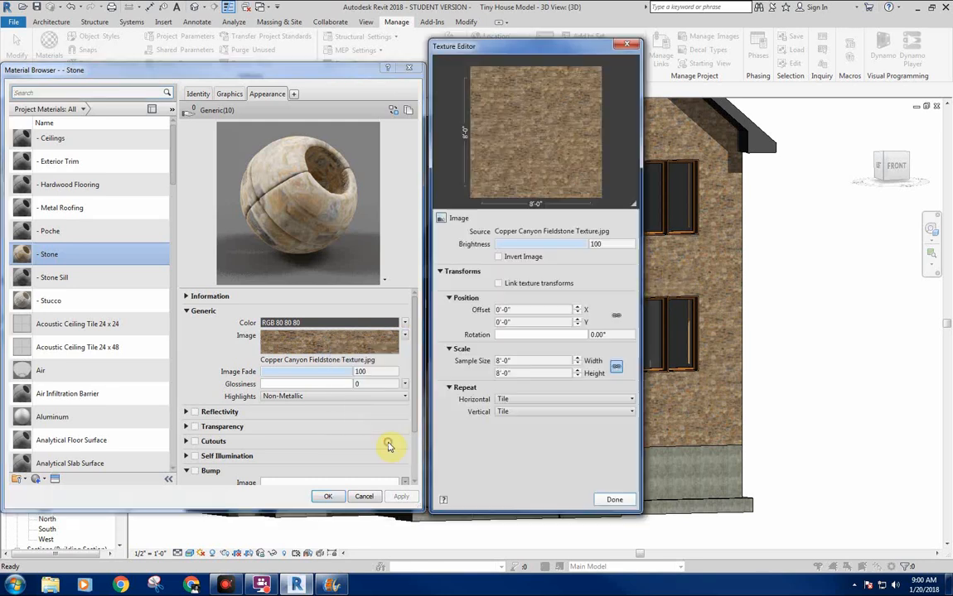
pyautogui.click(536, 362)
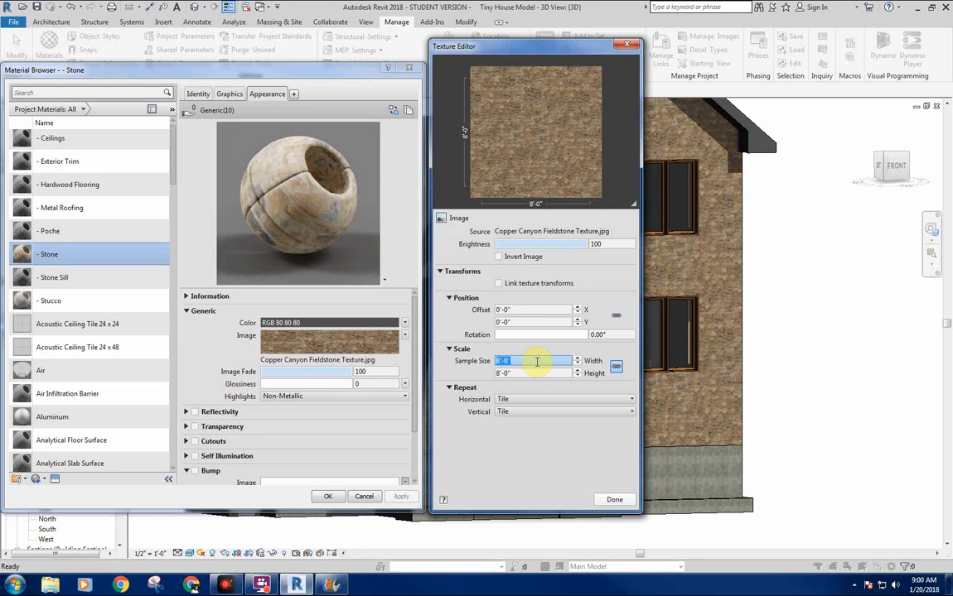
pyautogui.write('14')
pyautogui.press('Return')
pyautogui.click(400, 497)
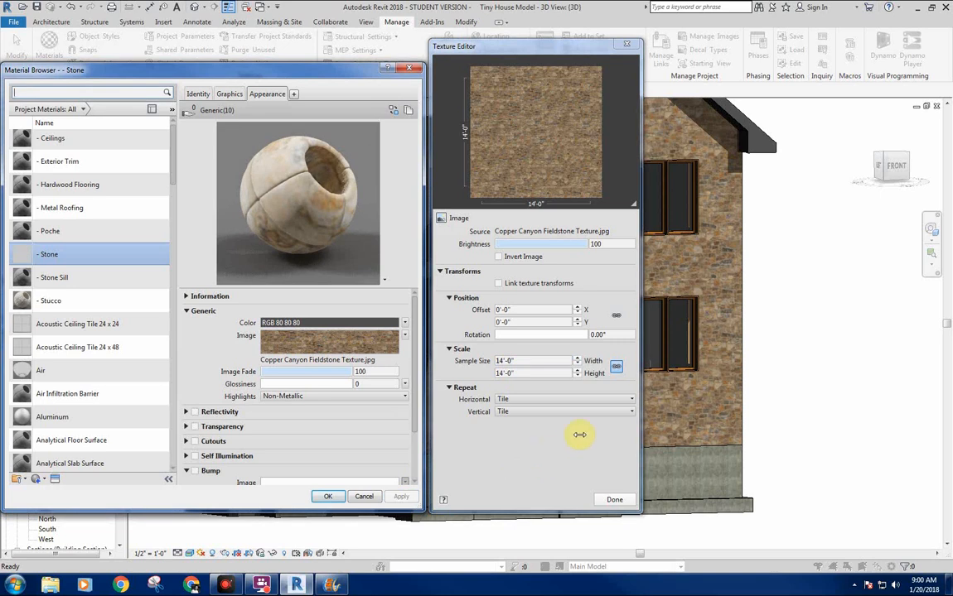
# Set the fieldstone image's sample size to 17'-0" by 17'-0", accept the material changes, and check the stone on the house's front.
pyautogui.click(537, 361)
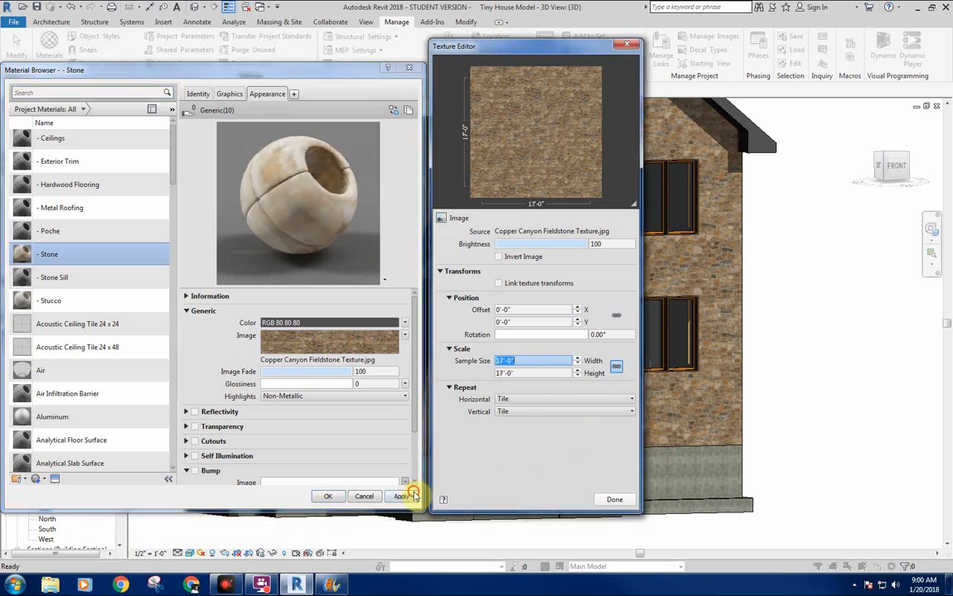
pyautogui.click(402, 497)
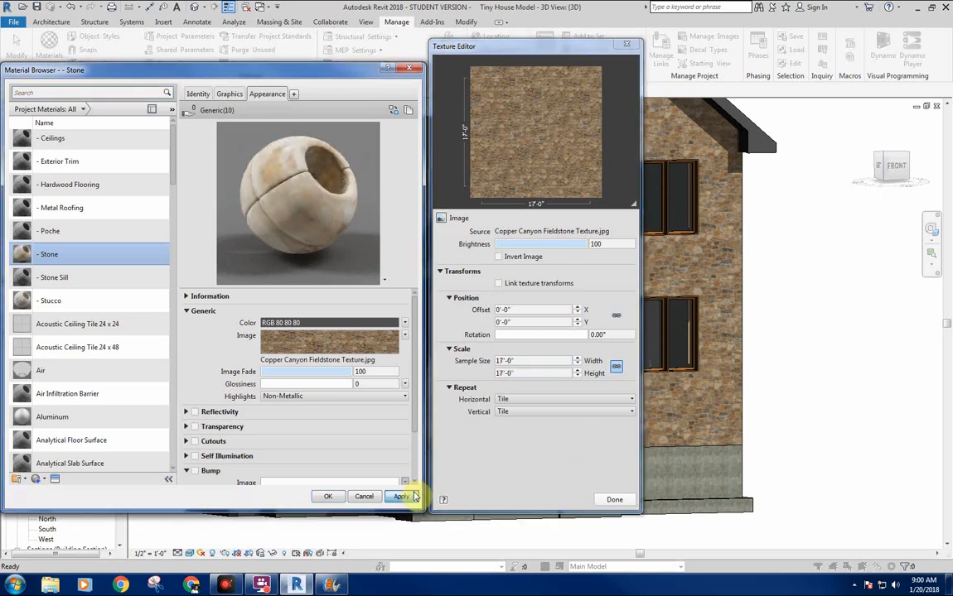
pyautogui.click(614, 500)
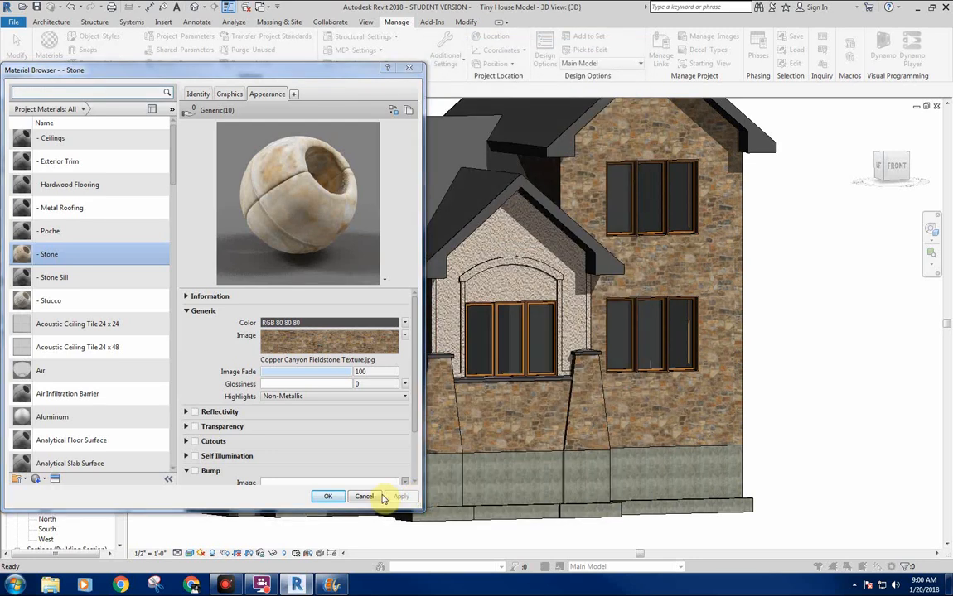
pyautogui.click(328, 498)
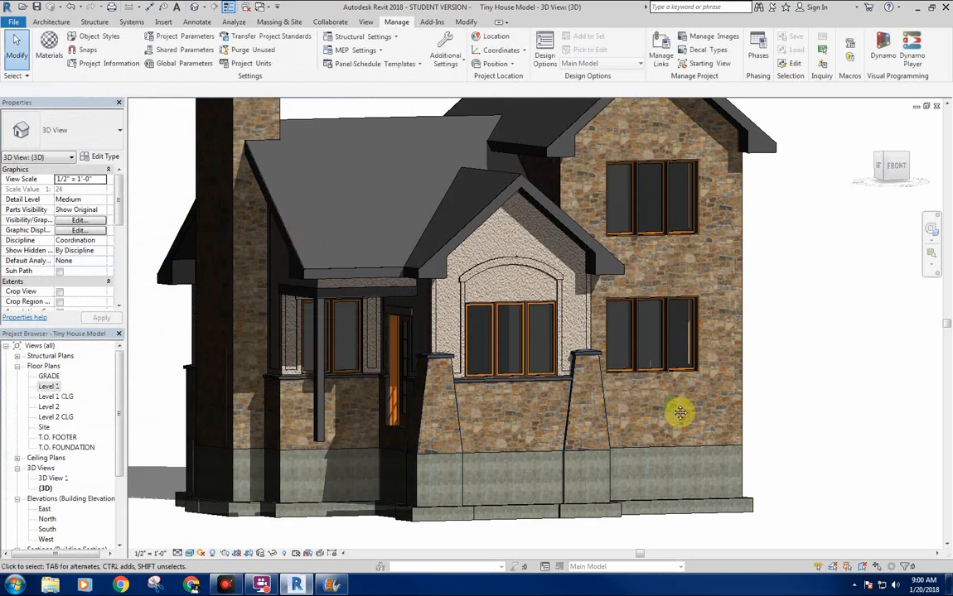
pyautogui.moveTo(696, 403); pyautogui.dragTo(689, 446, button='middle')
pyautogui.scroll(-2, 734, 417)
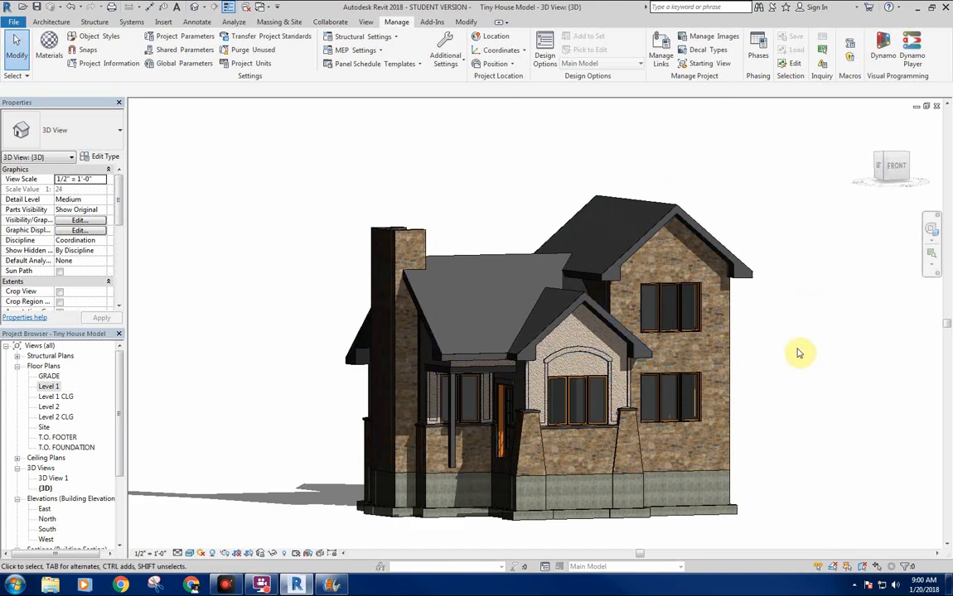
pyautogui.moveTo(798, 379)
pyautogui.keyDown('shift'); pyautogui.mouseDown(button='middle')
pyautogui.moveTo(813, 385)
pyautogui.moveTo(797, 379)
pyautogui.moveTo(793, 344)
pyautogui.mouseUp(button='middle'); pyautogui.keyUp('shift')
pyautogui.scroll(4, 787, 346)
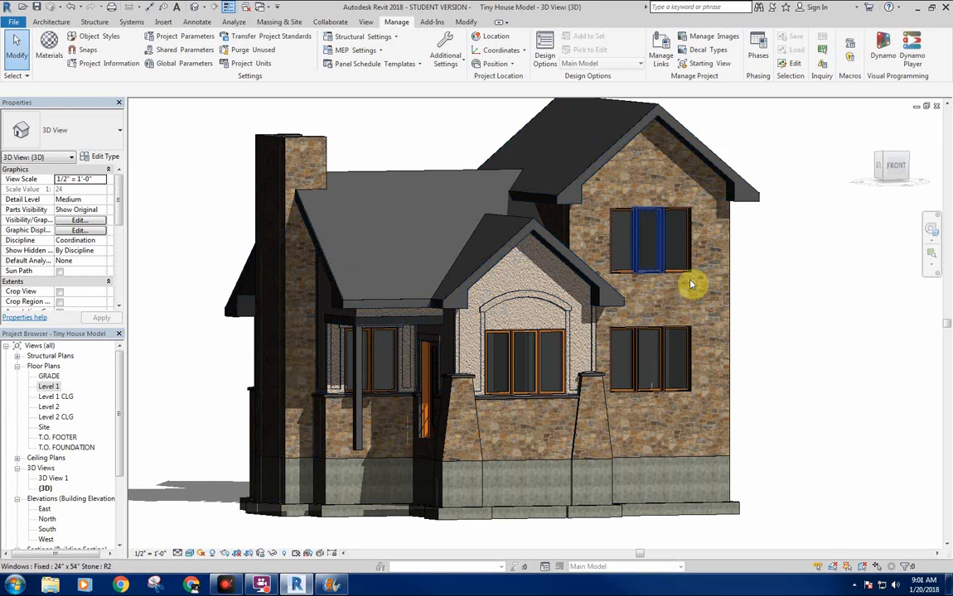
pyautogui.moveTo(718, 317); pyautogui.dragTo(681, 344, button='middle')
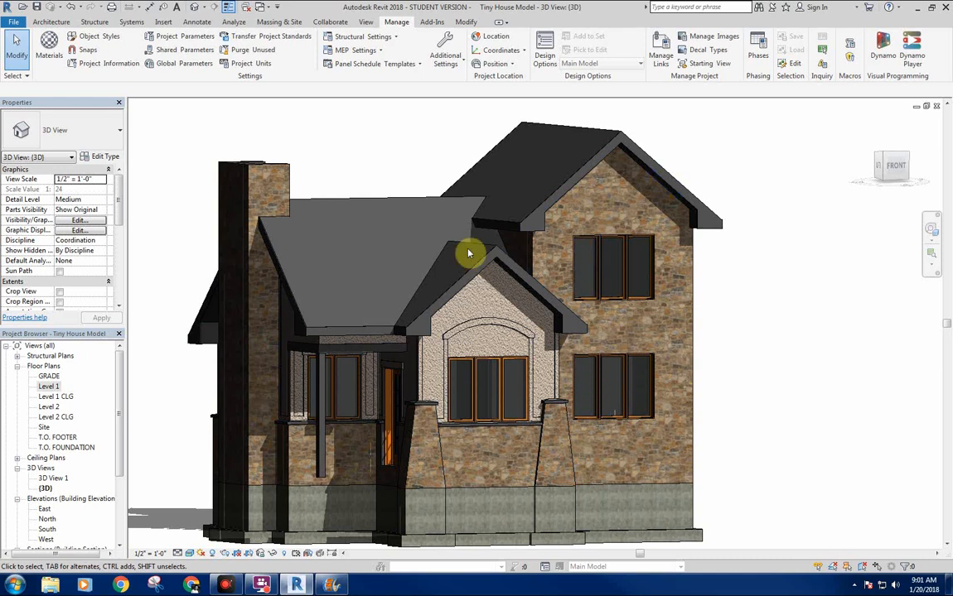
# Enable Bump in the - Stone material's appearance and load Copper Canyon Fieldstone_bump.jpg from the Stone Walls folder.
pyautogui.click(49, 43)
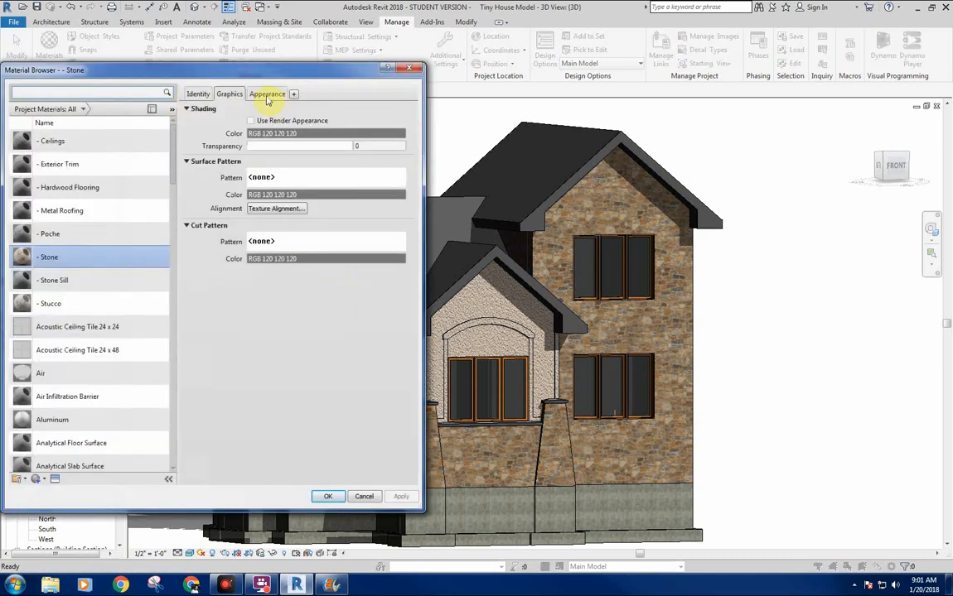
pyautogui.click(268, 94)
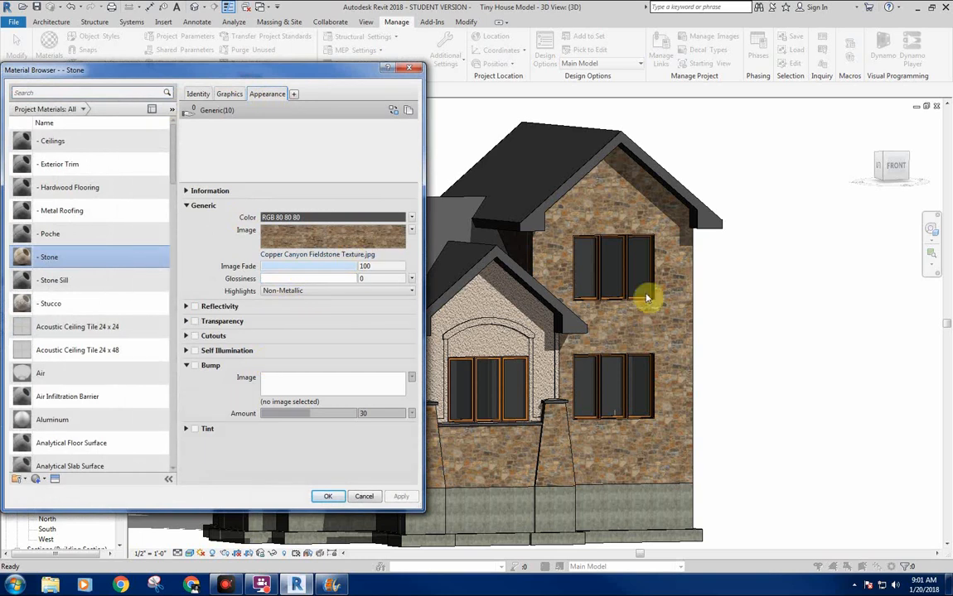
pyautogui.click(195, 366)
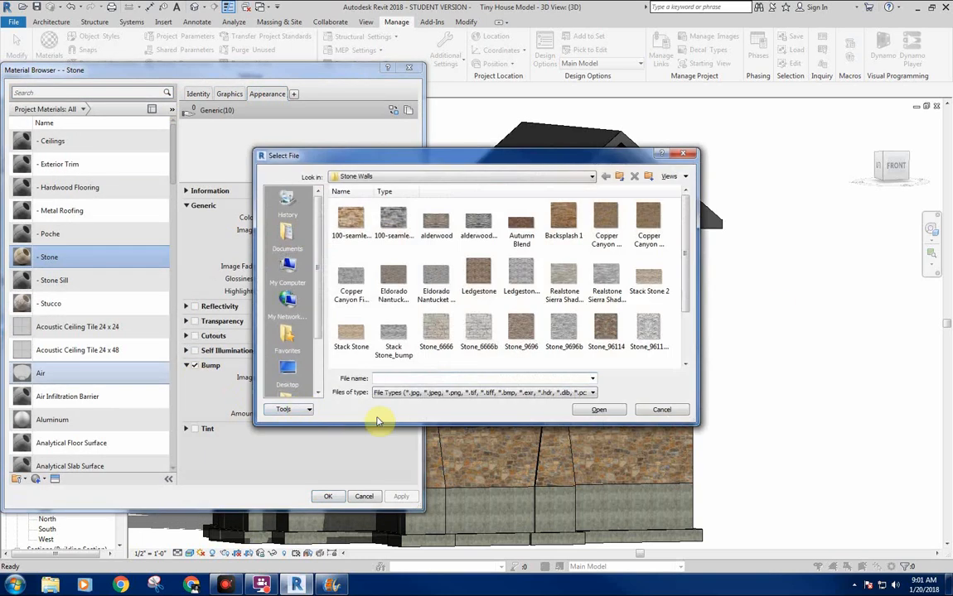
pyautogui.click(649, 217)
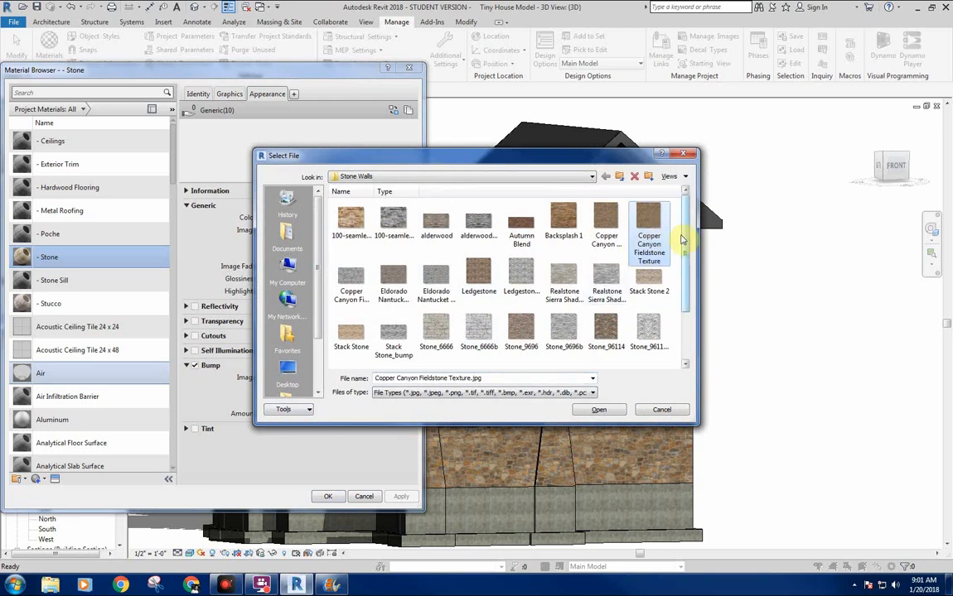
pyautogui.click(346, 282)
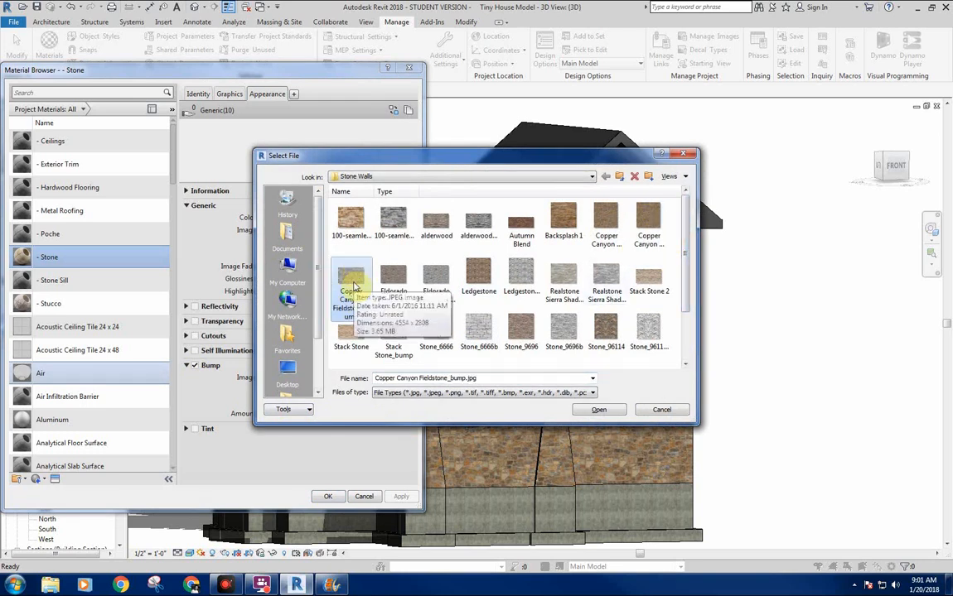
pyautogui.doubleClick(353, 282)
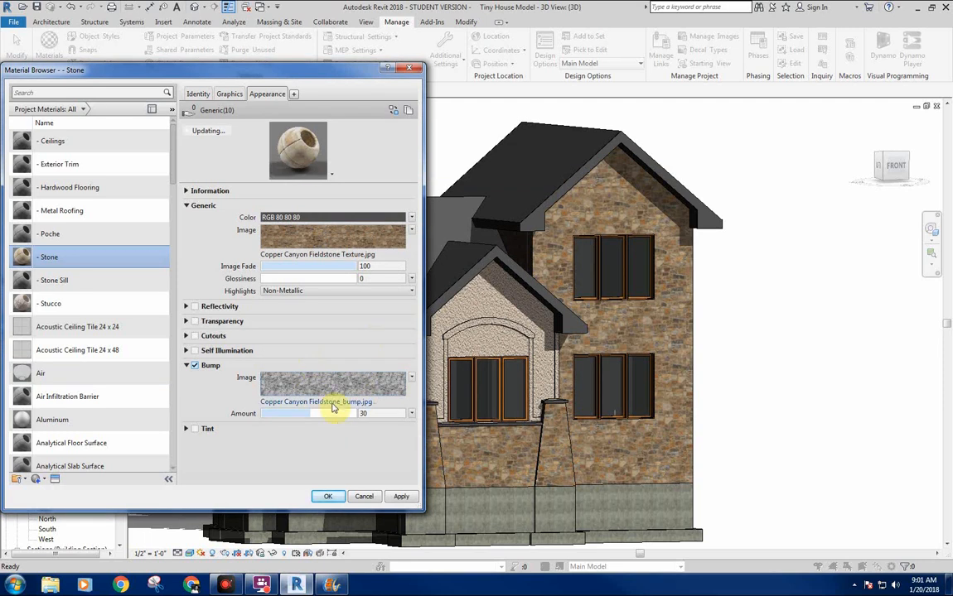
# Edit the - Stone material's bump image so its sample size is 17'-0" by 17'-0".
pyautogui.click(411, 378)
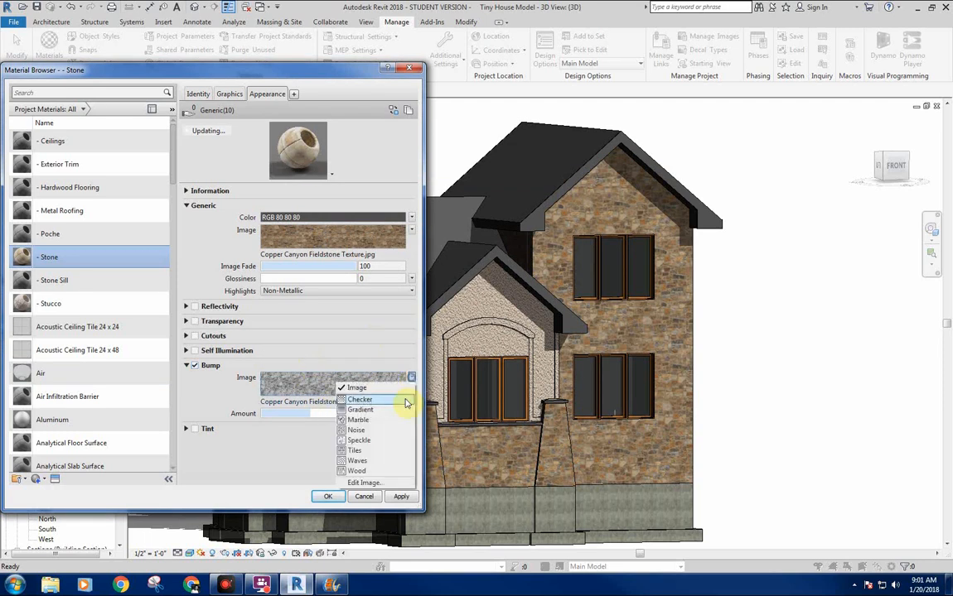
pyautogui.click(368, 485)
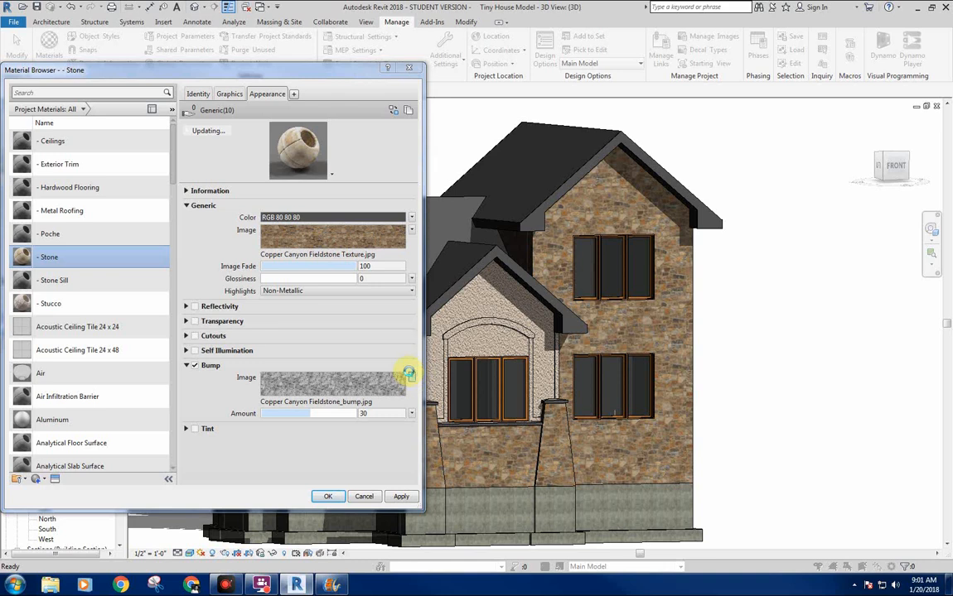
pyautogui.click(409, 374)
pyautogui.doubleClick(533, 361)
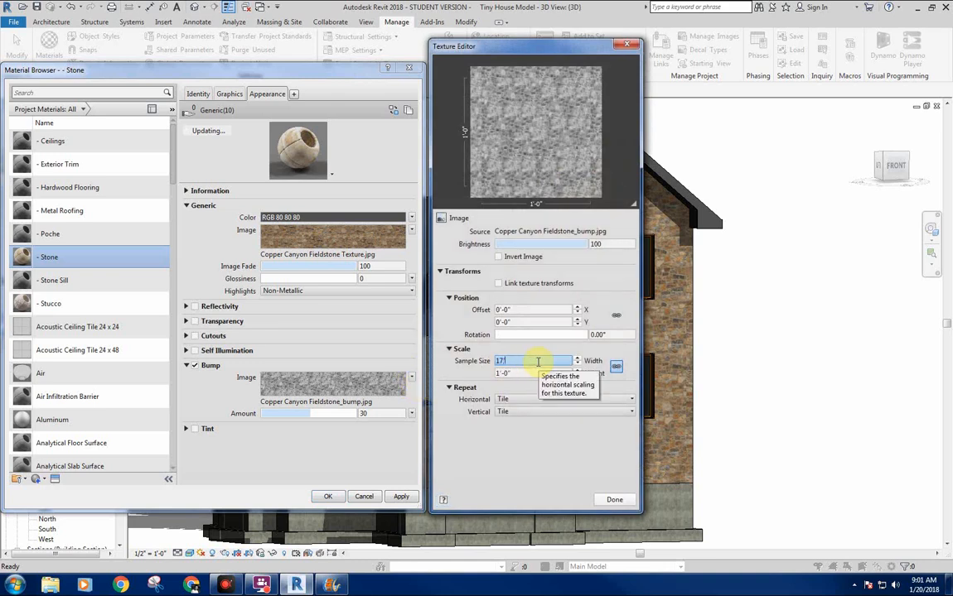
pyautogui.write('17')
pyautogui.press('Return')
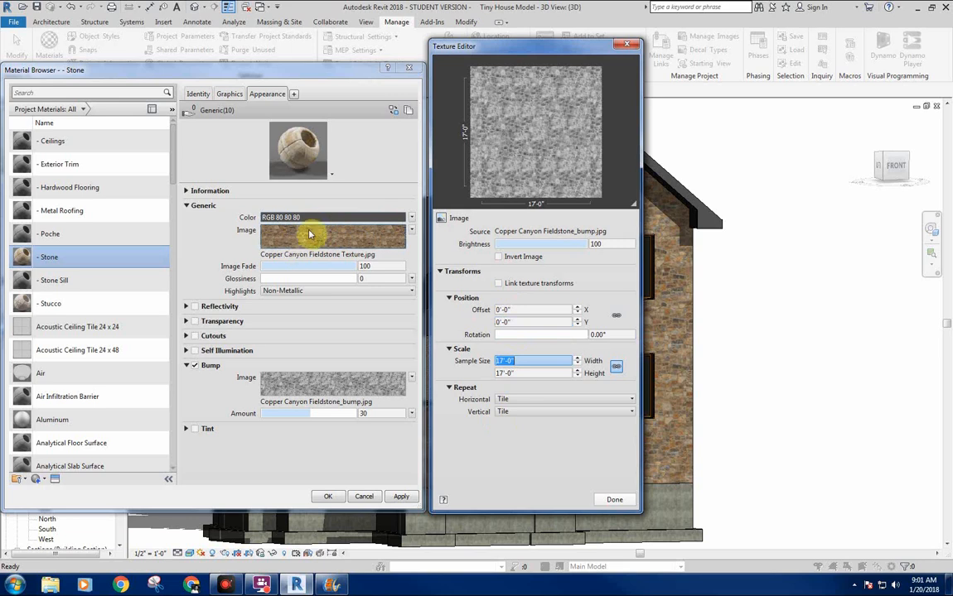
pyautogui.click(614, 501)
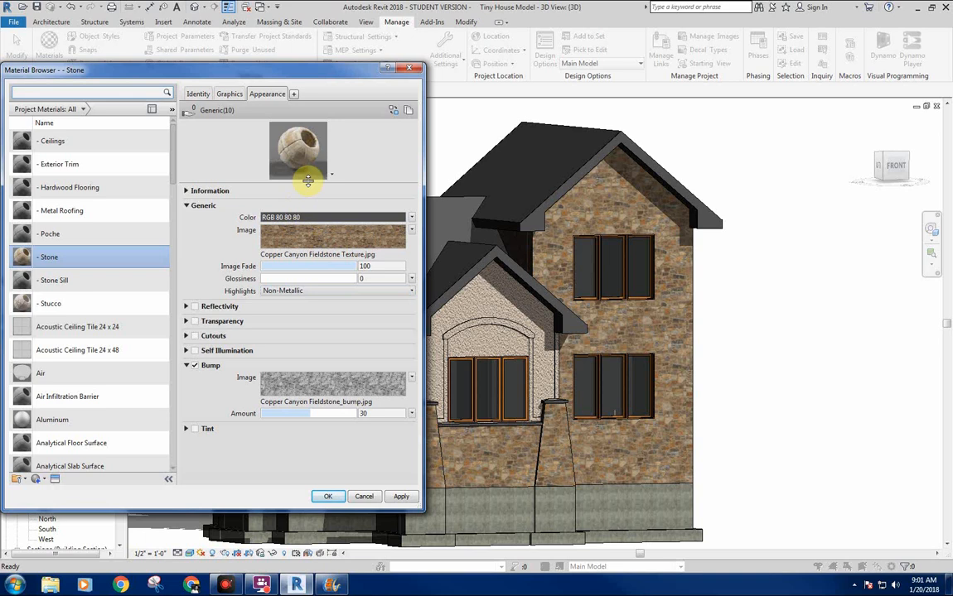
# Change the - Stone material's preview scene to Walls and enlarge the preview.
pyautogui.moveTo(296, 182); pyautogui.dragTo(308, 255)
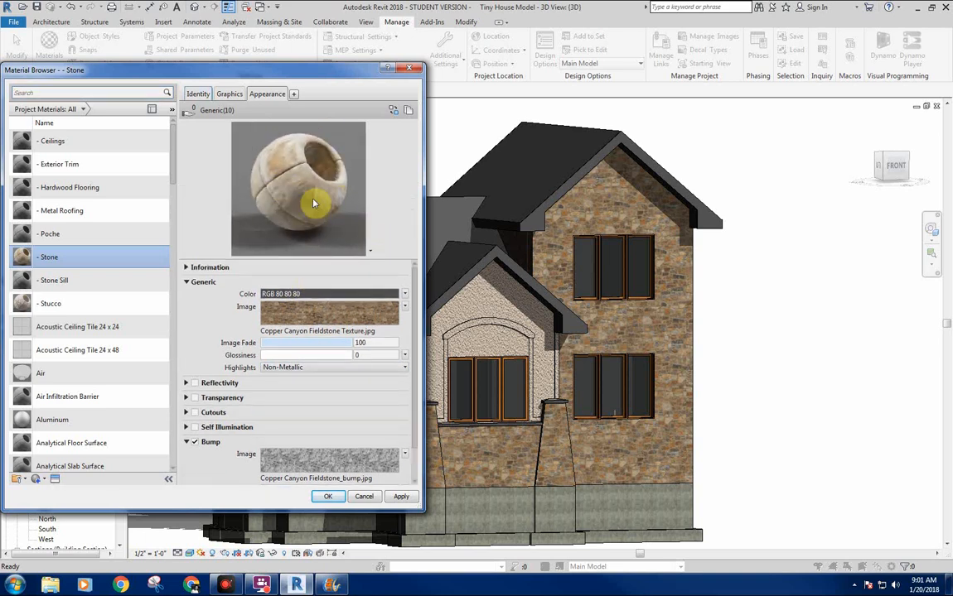
pyautogui.click(371, 253)
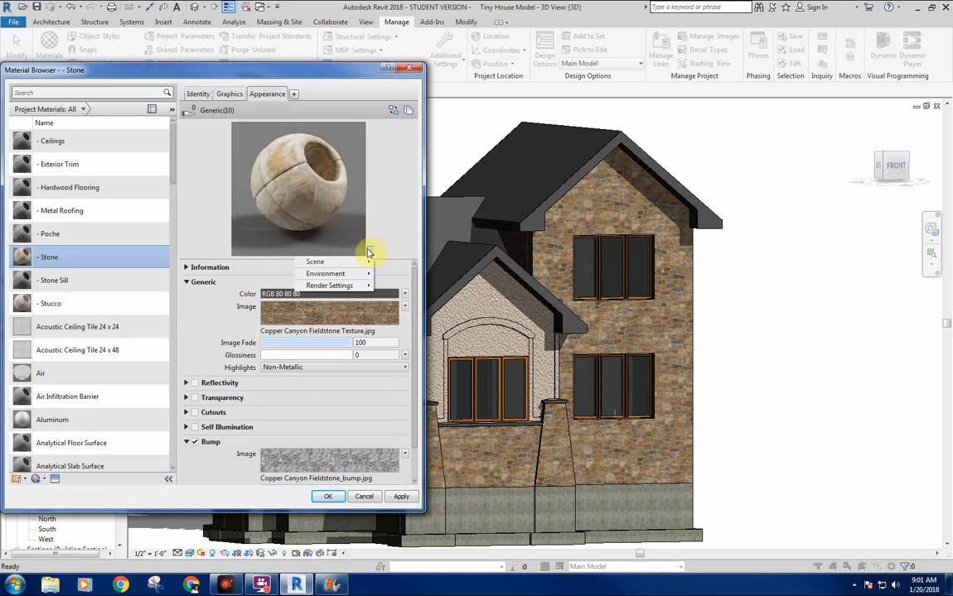
pyautogui.moveTo(333, 264)
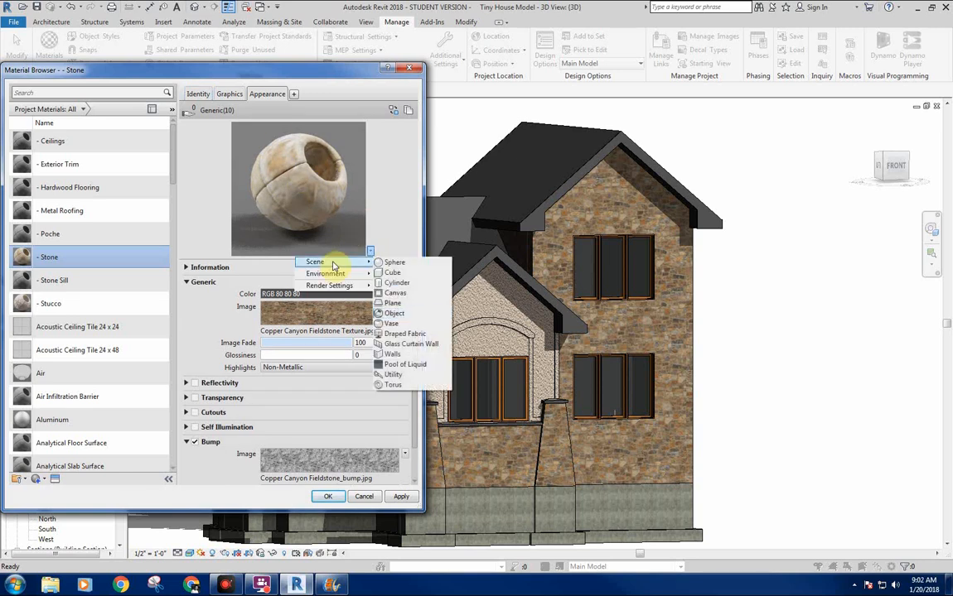
pyautogui.click(392, 354)
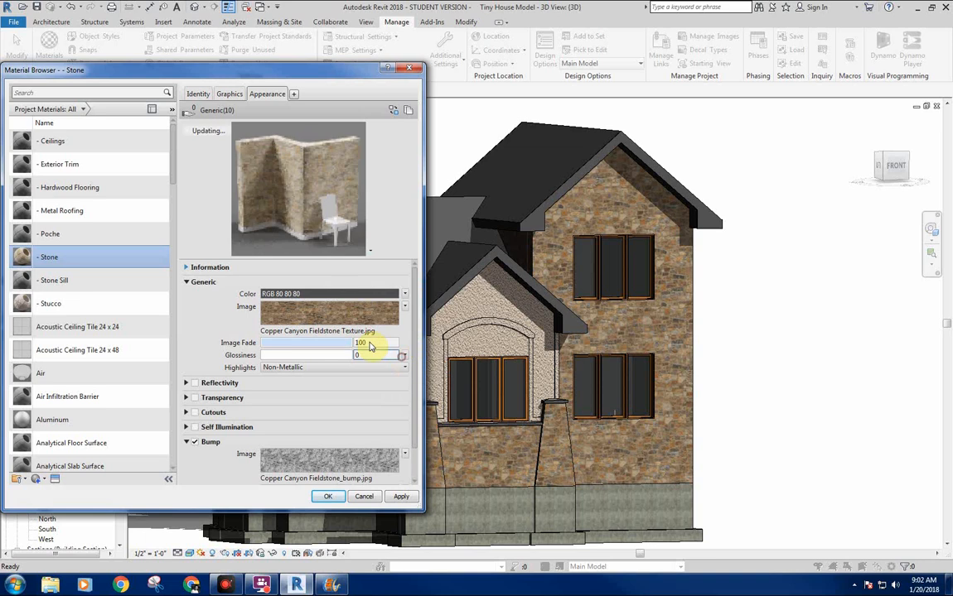
pyautogui.moveTo(322, 270); pyautogui.dragTo(319, 300)
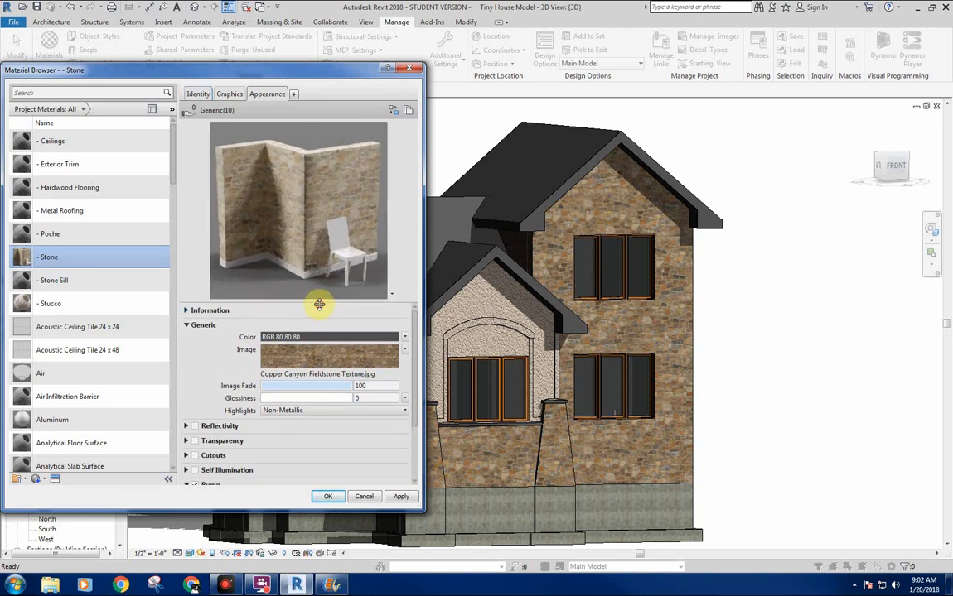
# Raise the - Stone material's bump amount to 158.
pyautogui.scroll(-3, 418, 357)
pyautogui.scroll(-1, 415, 352)
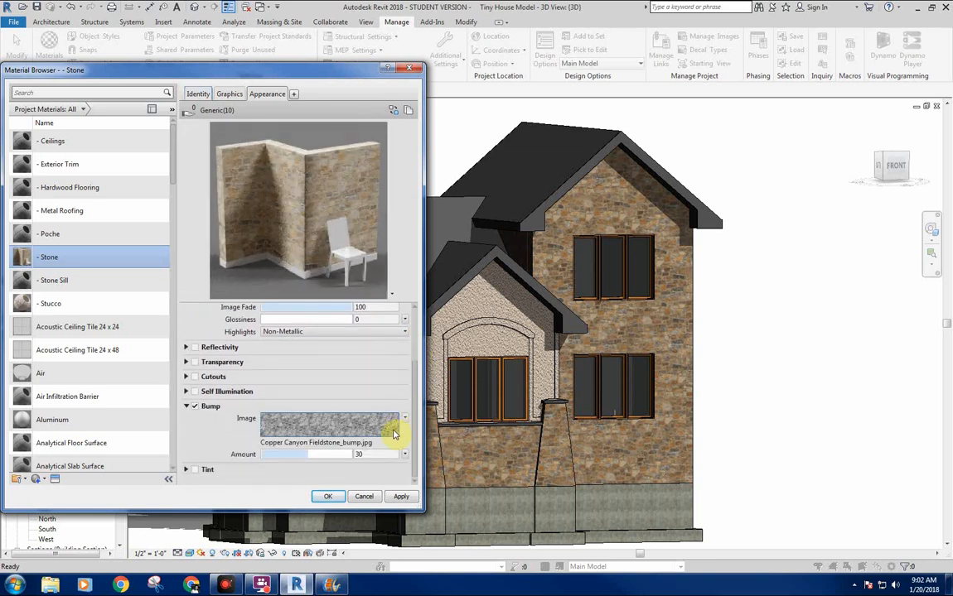
pyautogui.moveTo(314, 456); pyautogui.dragTo(316, 454)
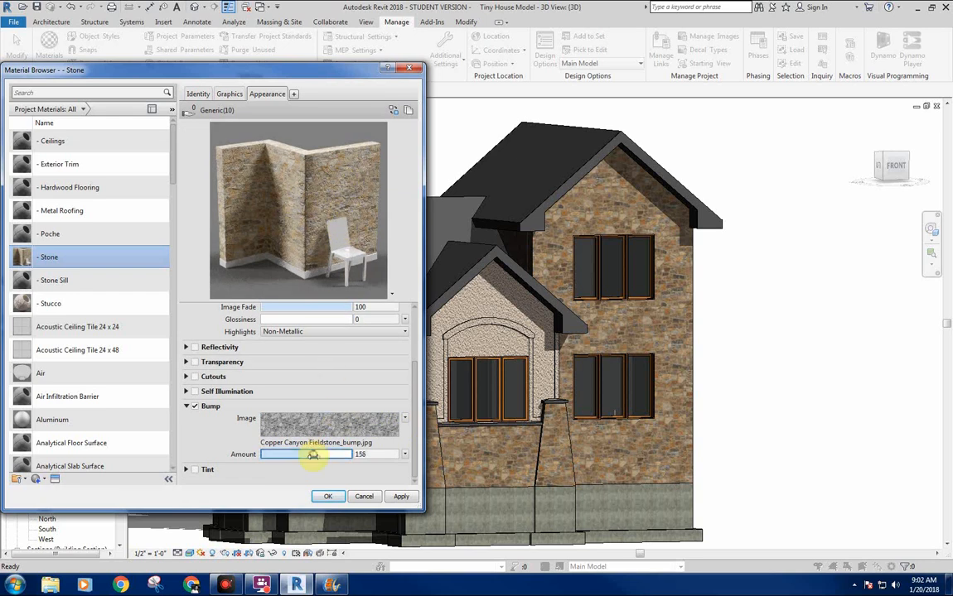
# Set the - Stone material's bump amount to -111, apply the change and close the material editor.
pyautogui.moveTo(313, 454); pyautogui.dragTo(312, 464)
pyautogui.moveTo(312, 456); pyautogui.dragTo(312, 458)
pyautogui.moveTo(310, 454); pyautogui.dragTo(299, 453)
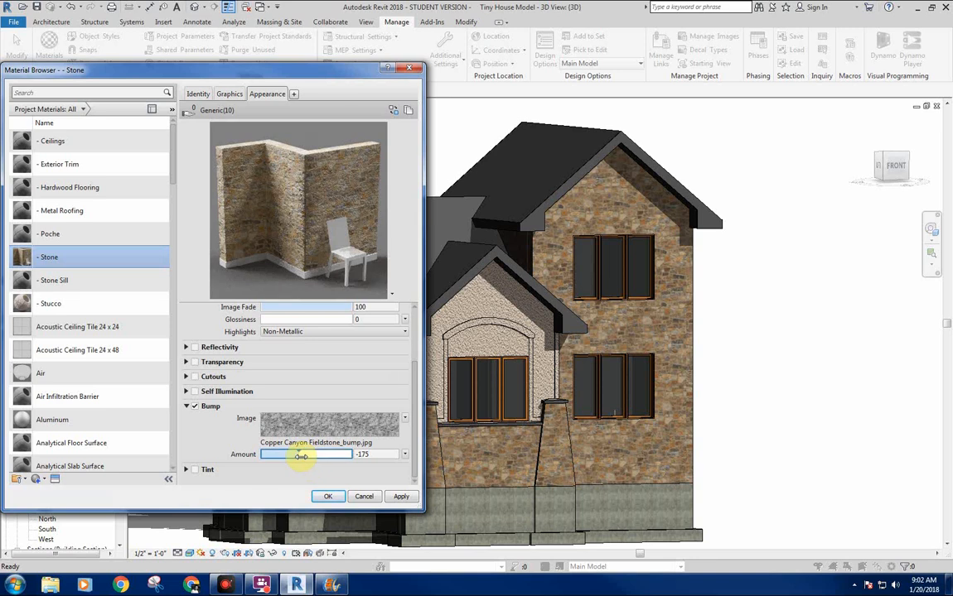
pyautogui.moveTo(300, 455); pyautogui.dragTo(299, 456)
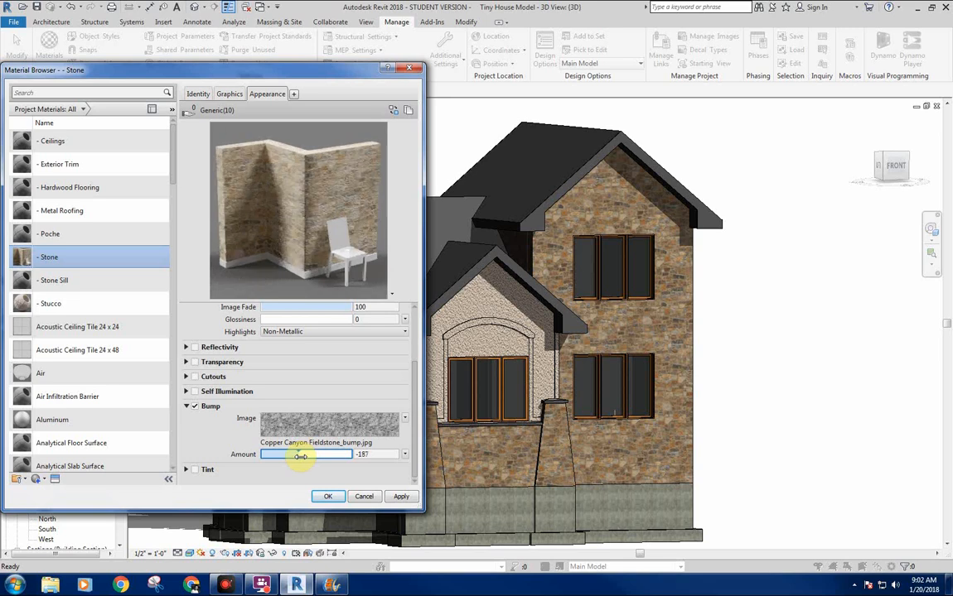
pyautogui.moveTo(300, 456); pyautogui.dragTo(304, 456)
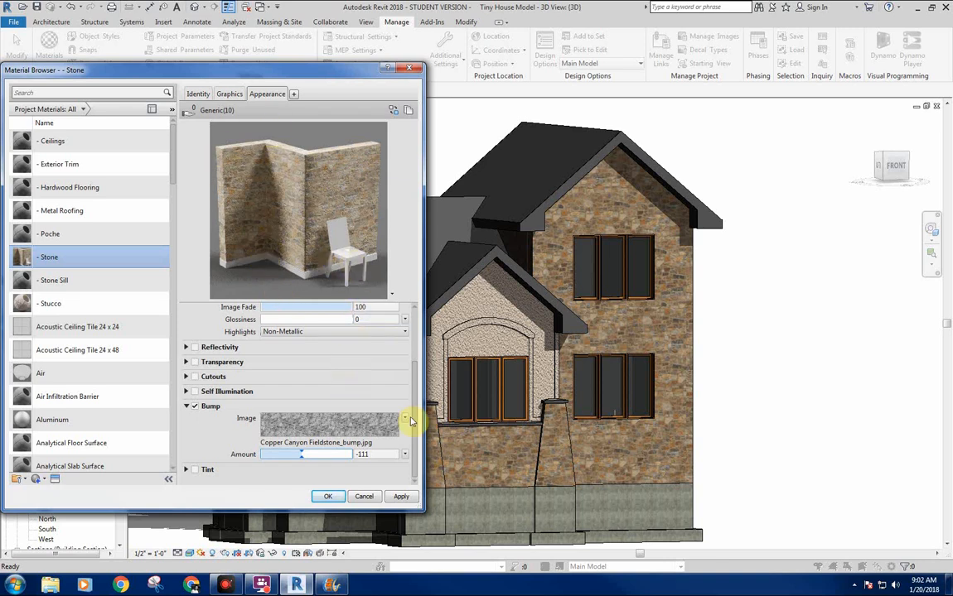
pyautogui.click(397, 496)
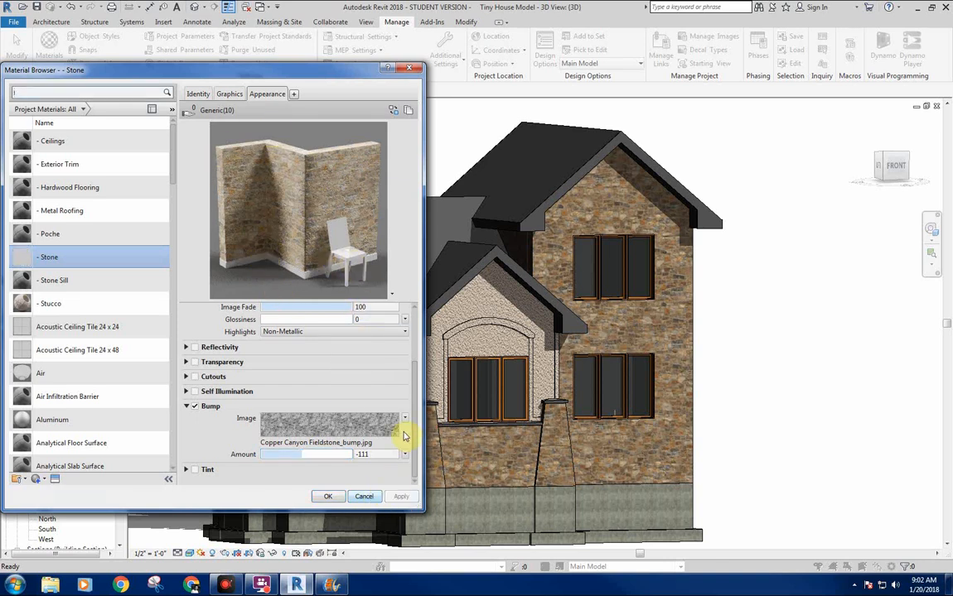
pyautogui.click(328, 497)
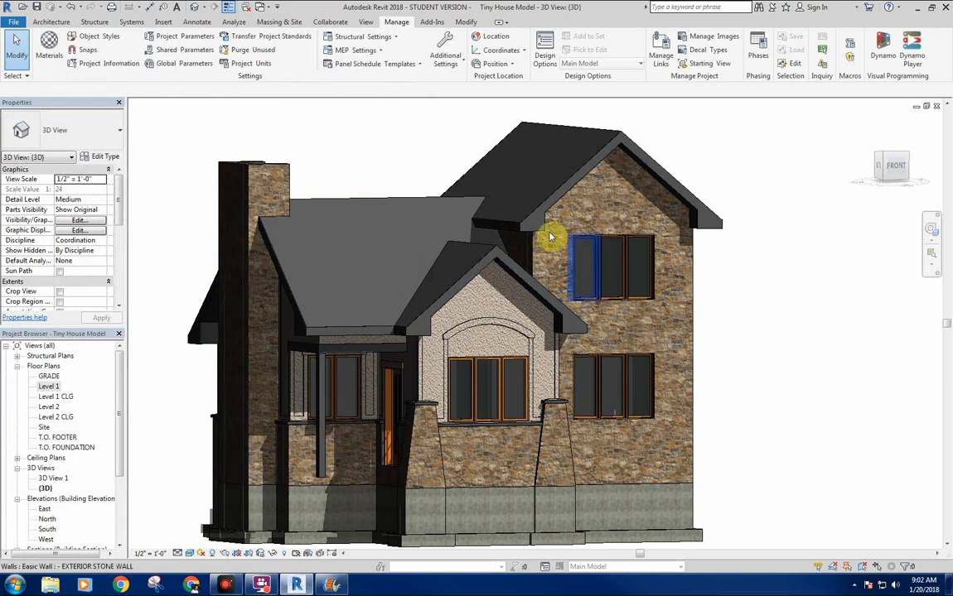
# Set the - Metal Roofing material's appearance color to dark brown, RGB 44 39 35.
pyautogui.moveTo(375, 164)
pyautogui.keyDown('shift'); pyautogui.mouseDown(button='middle')
pyautogui.moveTo(389, 187)
pyautogui.moveTo(402, 132)
pyautogui.moveTo(420, 166)
pyautogui.moveTo(410, 165)
pyautogui.moveTo(419, 150)
pyautogui.moveTo(429, 166)
pyautogui.moveTo(421, 160)
pyautogui.mouseUp(button='middle'); pyautogui.keyUp('shift')
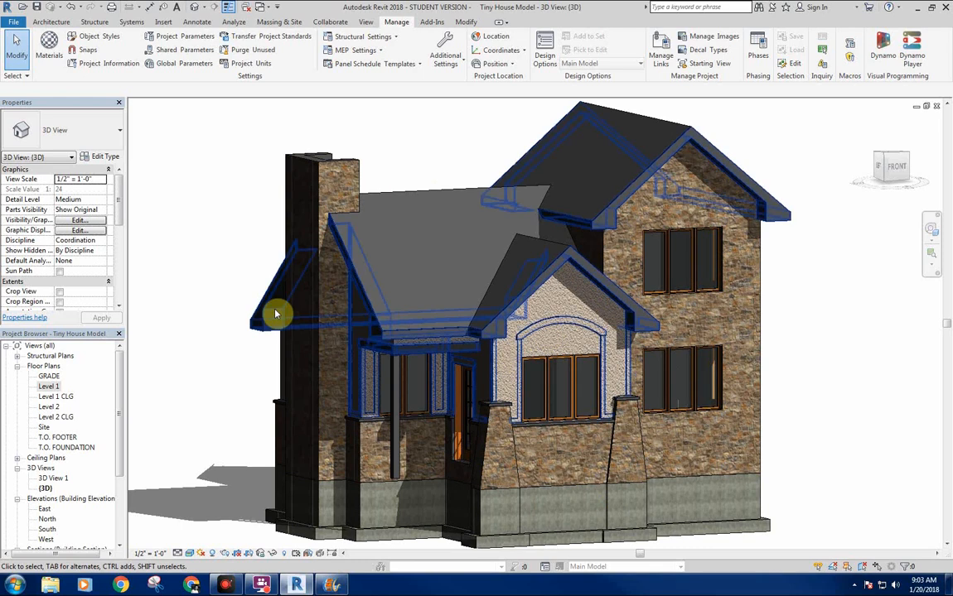
pyautogui.click(49, 44)
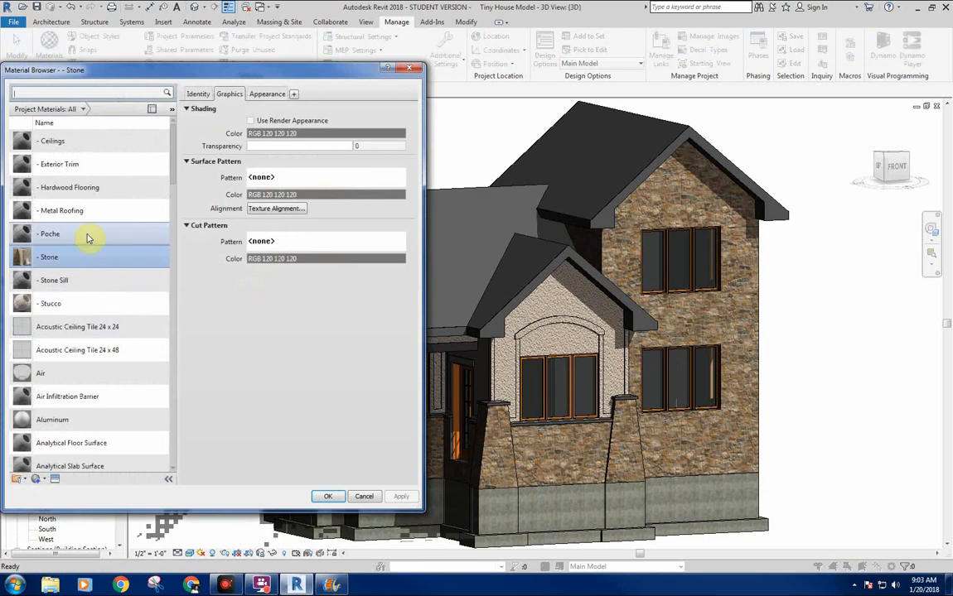
pyautogui.click(116, 236)
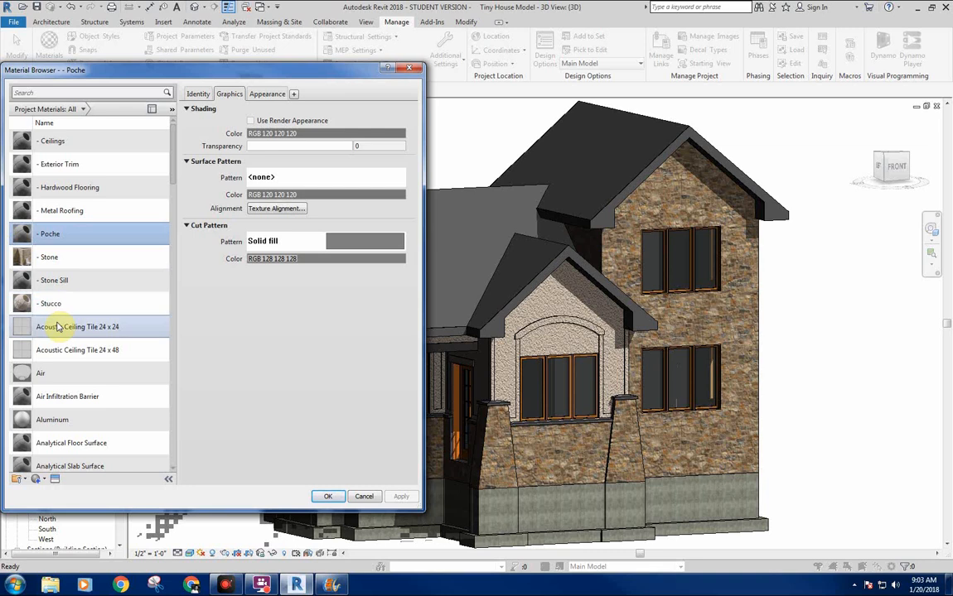
pyautogui.click(110, 210)
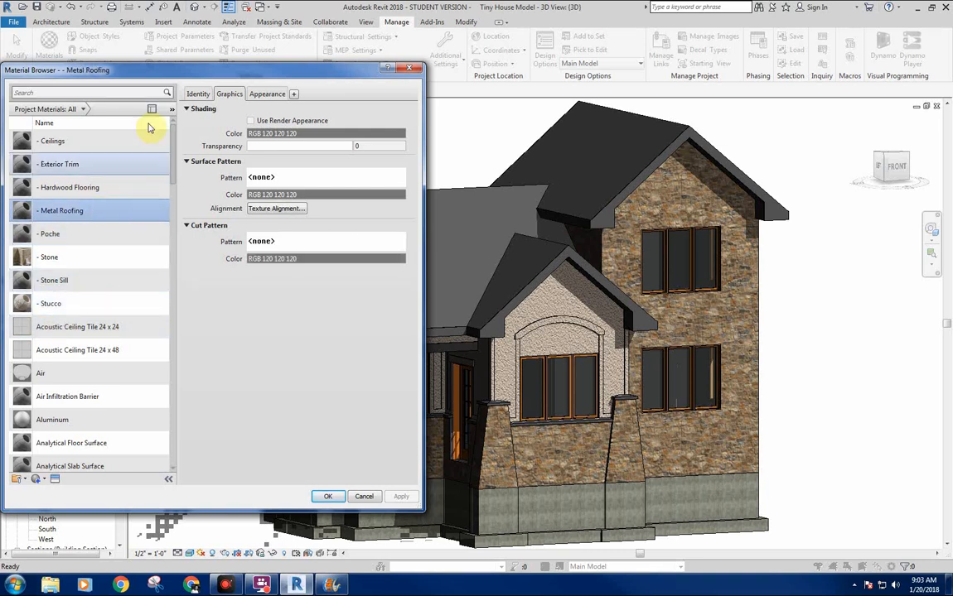
pyautogui.click(266, 94)
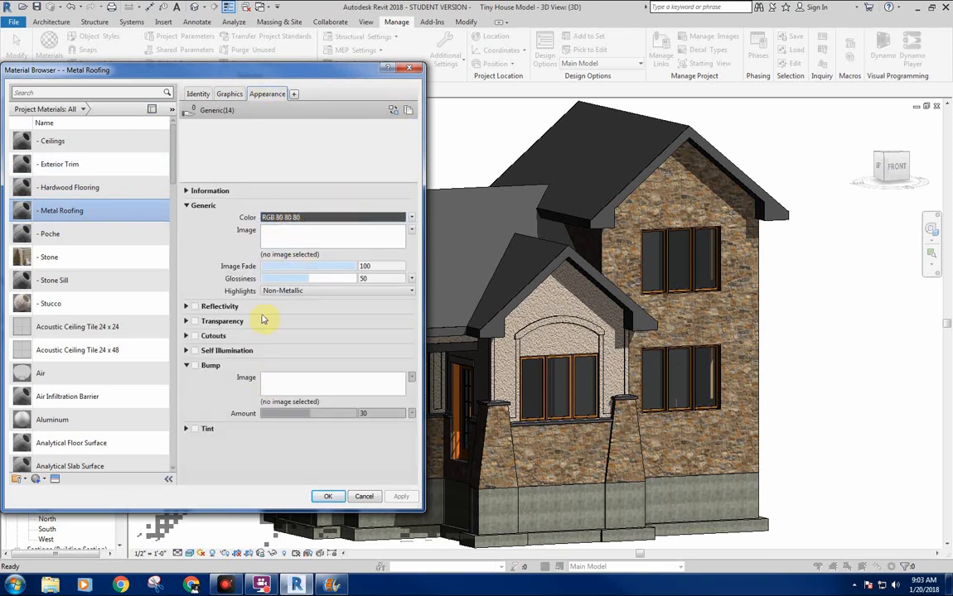
pyautogui.click(291, 219)
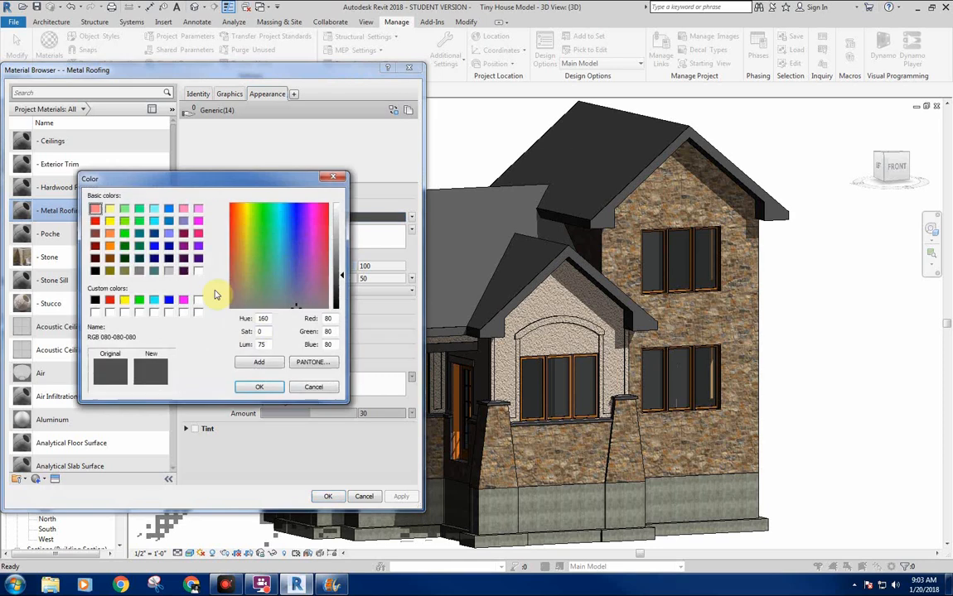
pyautogui.moveTo(247, 270); pyautogui.dragTo(237, 288)
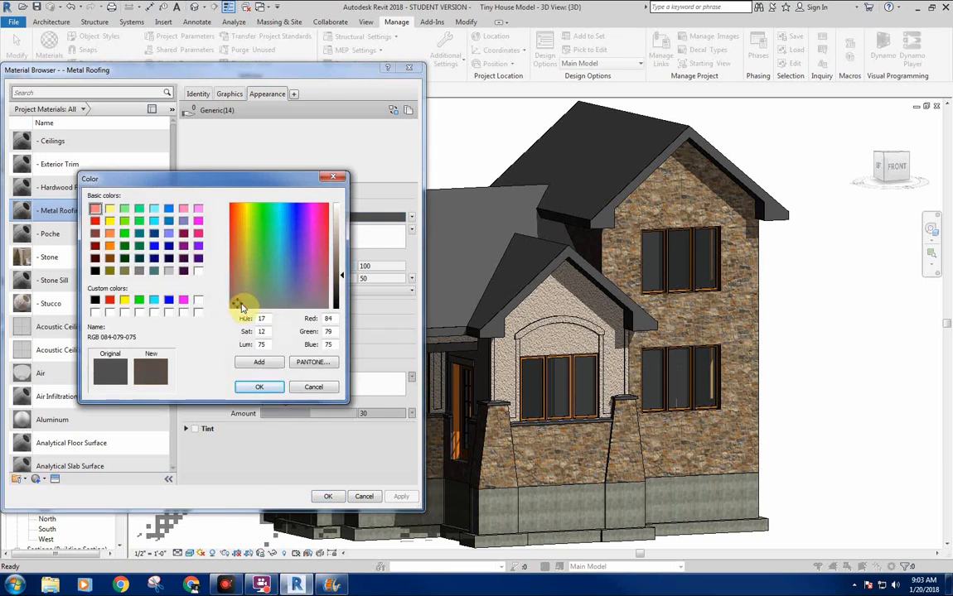
pyautogui.click(335, 290)
pyautogui.click(237, 294)
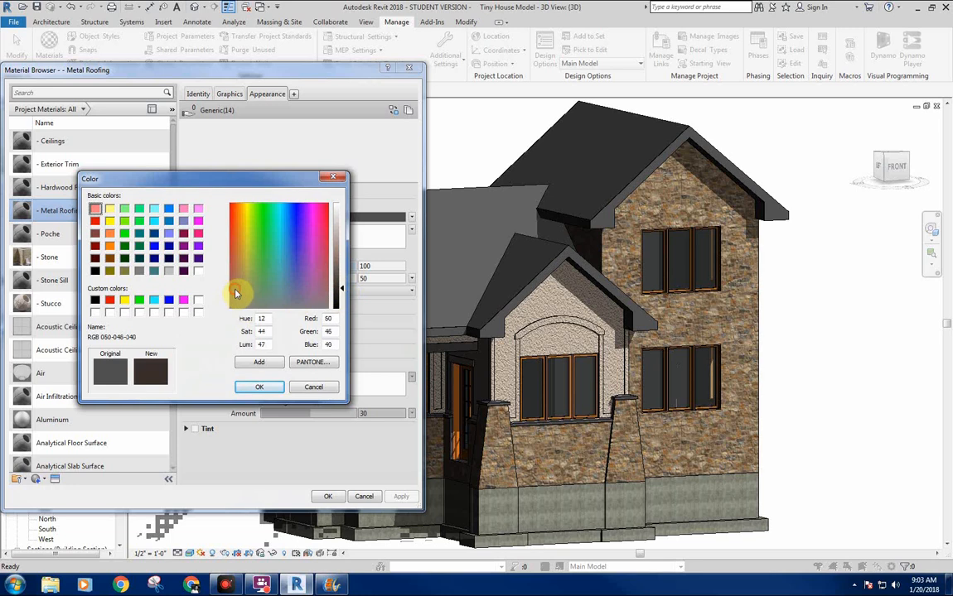
pyautogui.click(341, 297)
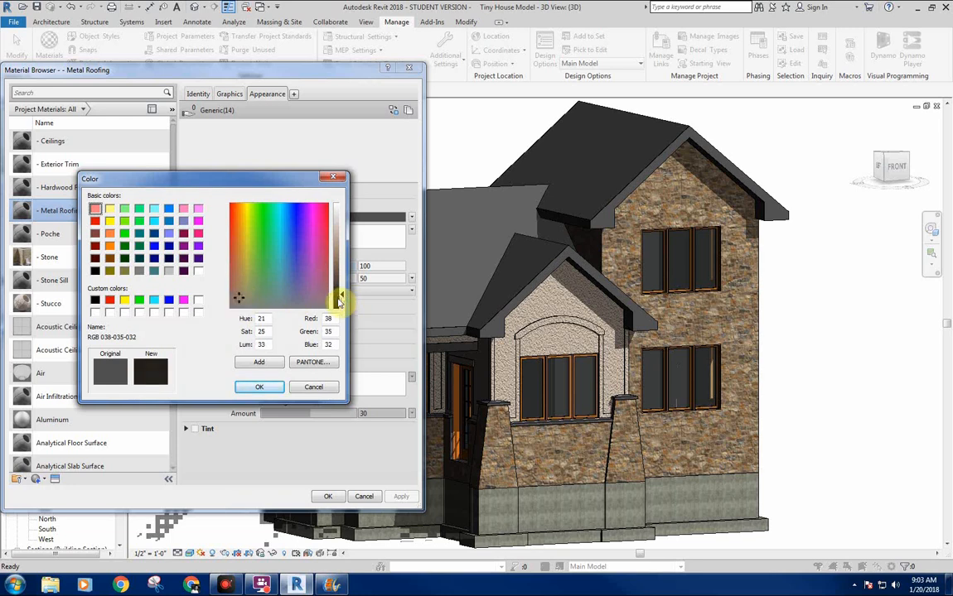
pyautogui.click(238, 298)
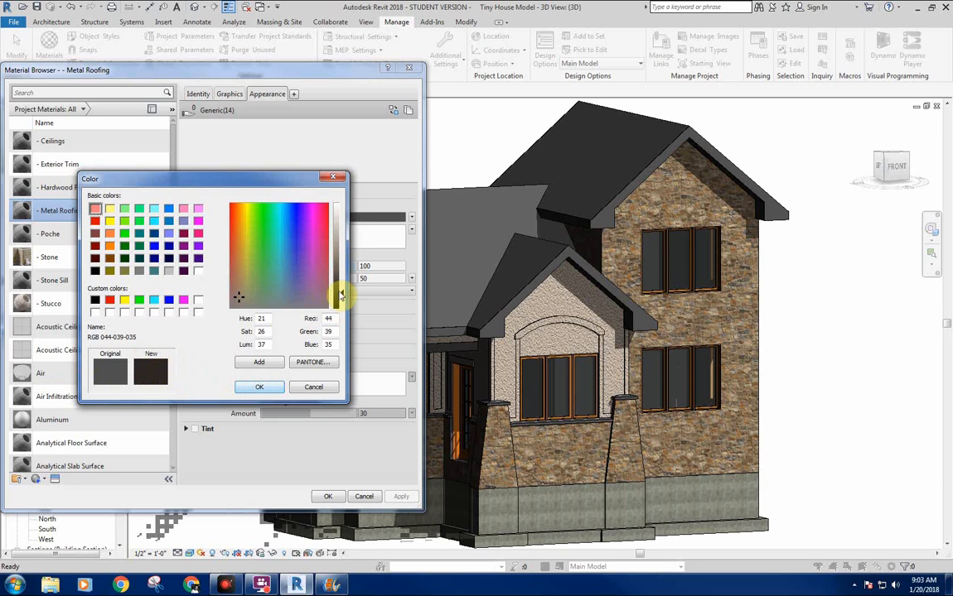
pyautogui.click(259, 387)
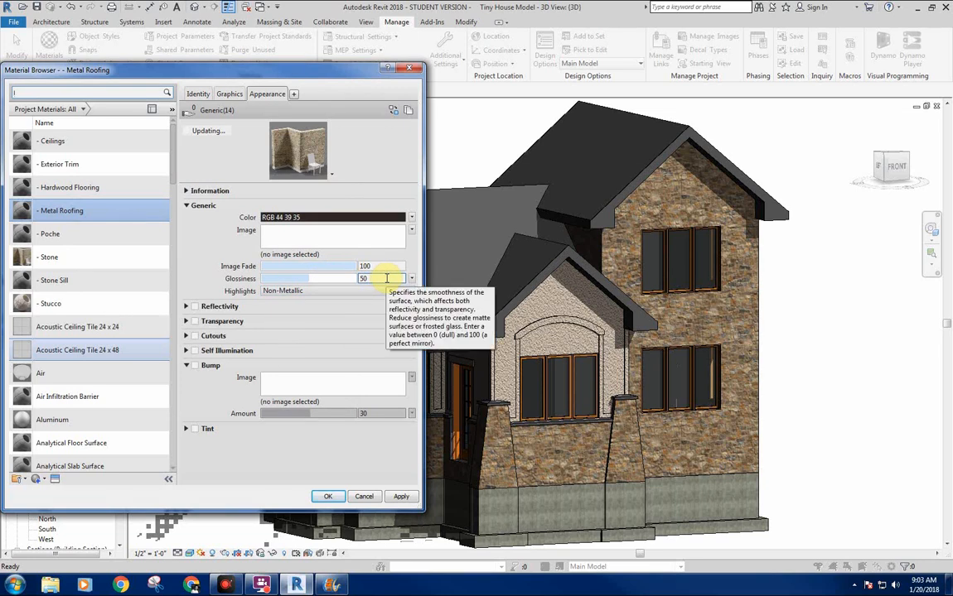
# Set the - Metal Roofing material's glossiness to 10 and enable Reflectivity with Direct 3 and Oblique 3.
pyautogui.doubleClick(375, 280)
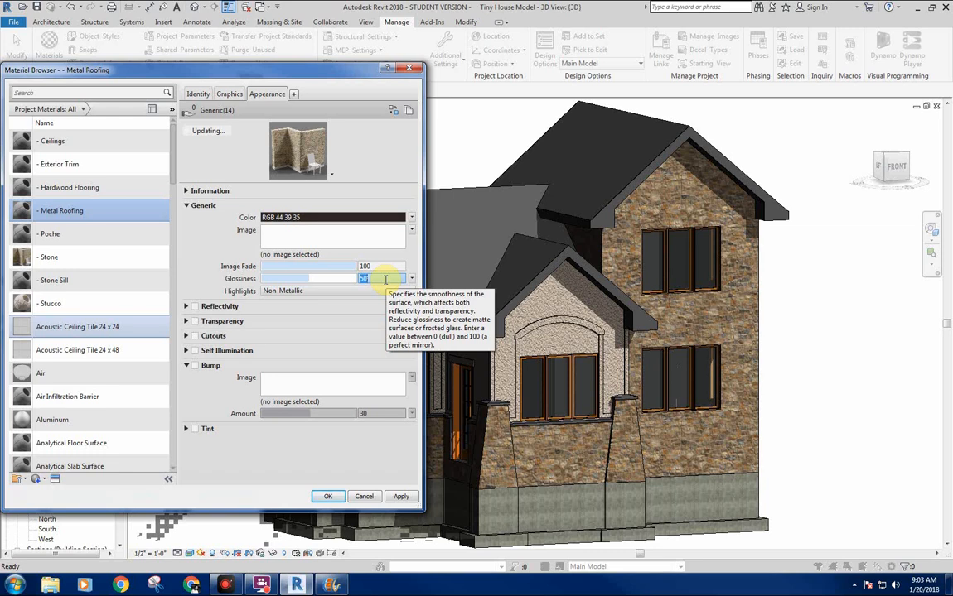
pyautogui.write('10')
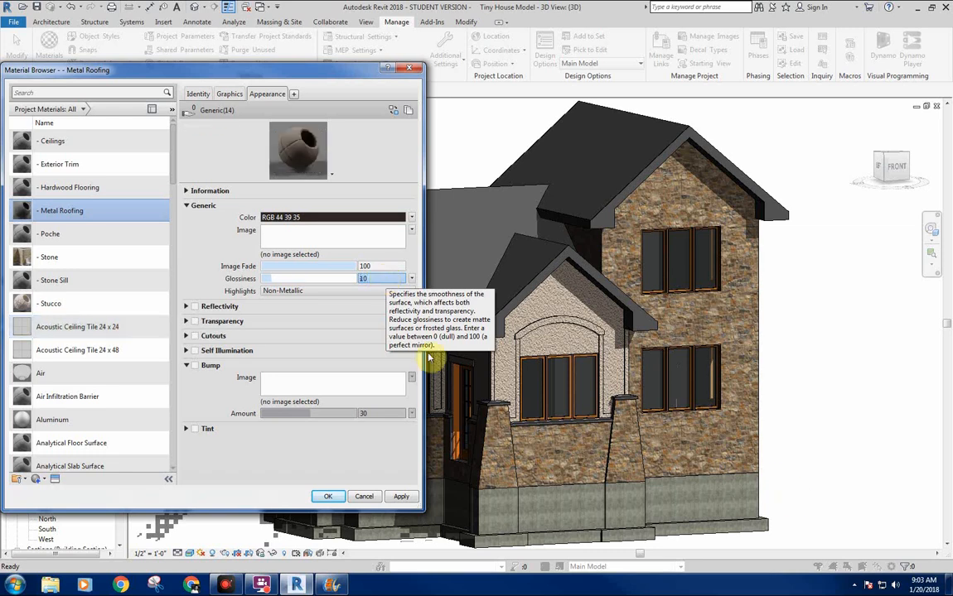
pyautogui.click(194, 306)
pyautogui.doubleClick(378, 318)
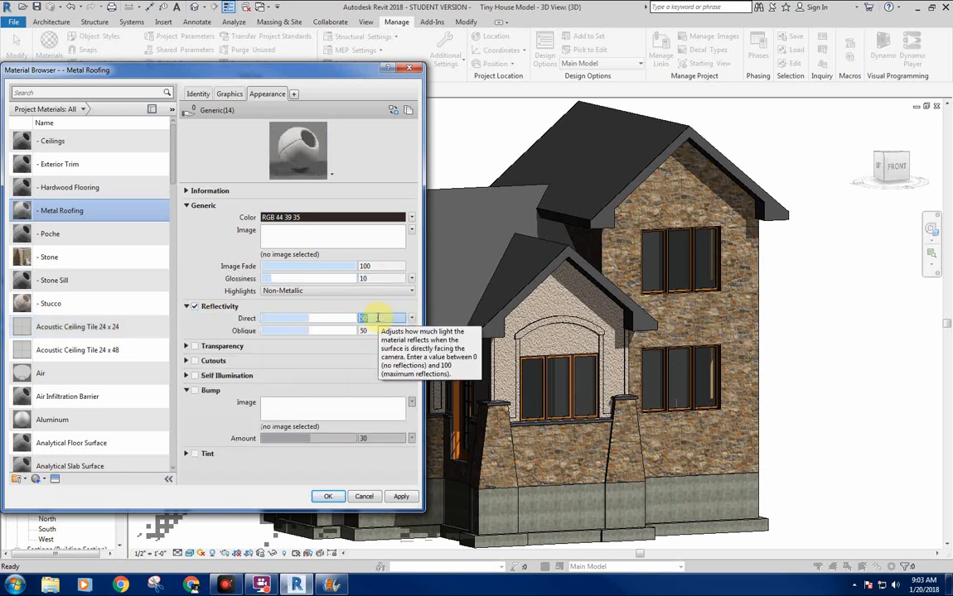
pyautogui.write('3')
pyautogui.press('Tab')
pyautogui.write('3')
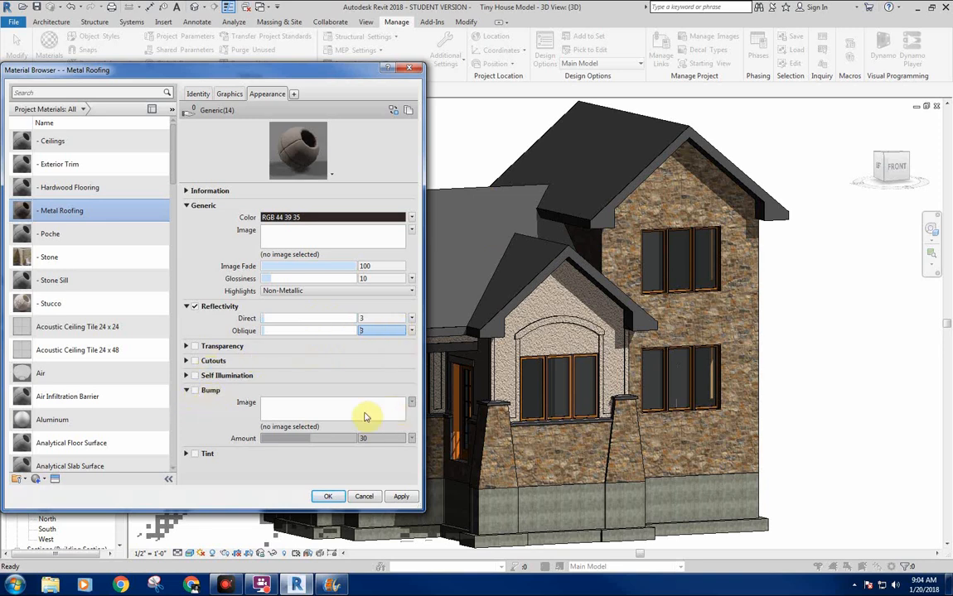
pyautogui.click(195, 392)
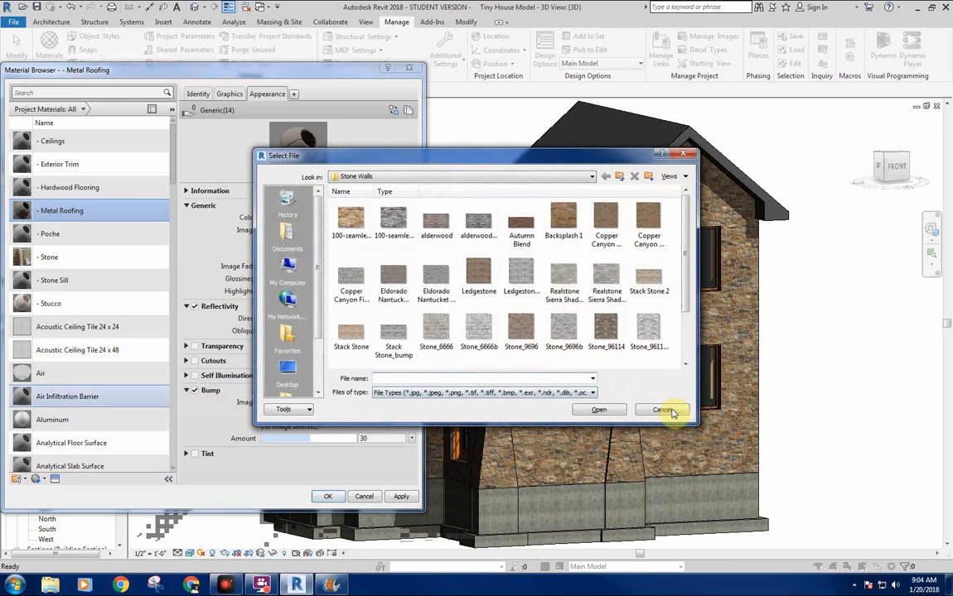
pyautogui.click(662, 410)
pyautogui.click(410, 404)
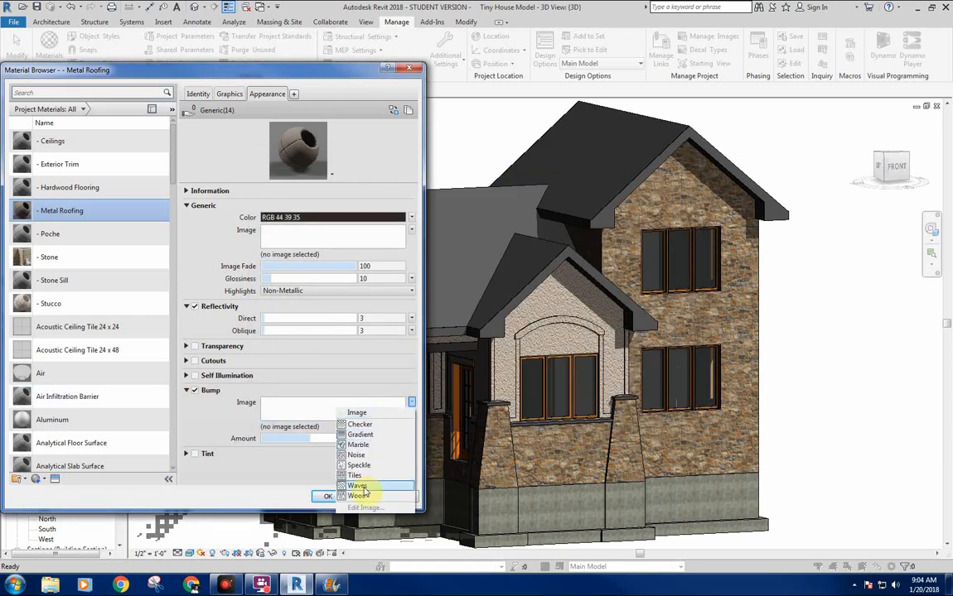
pyautogui.click(315, 405)
pyautogui.click(412, 402)
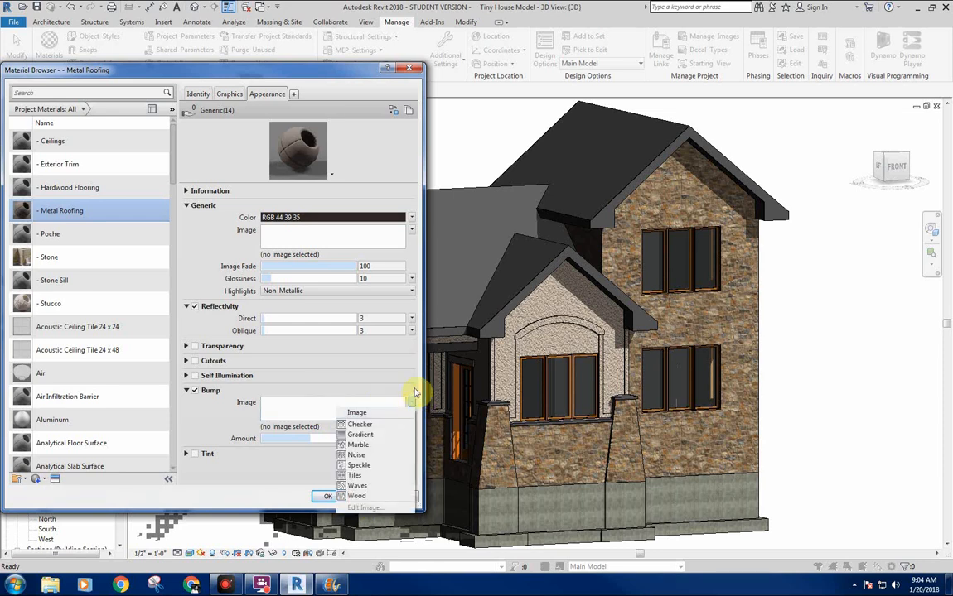
pyautogui.click(411, 402)
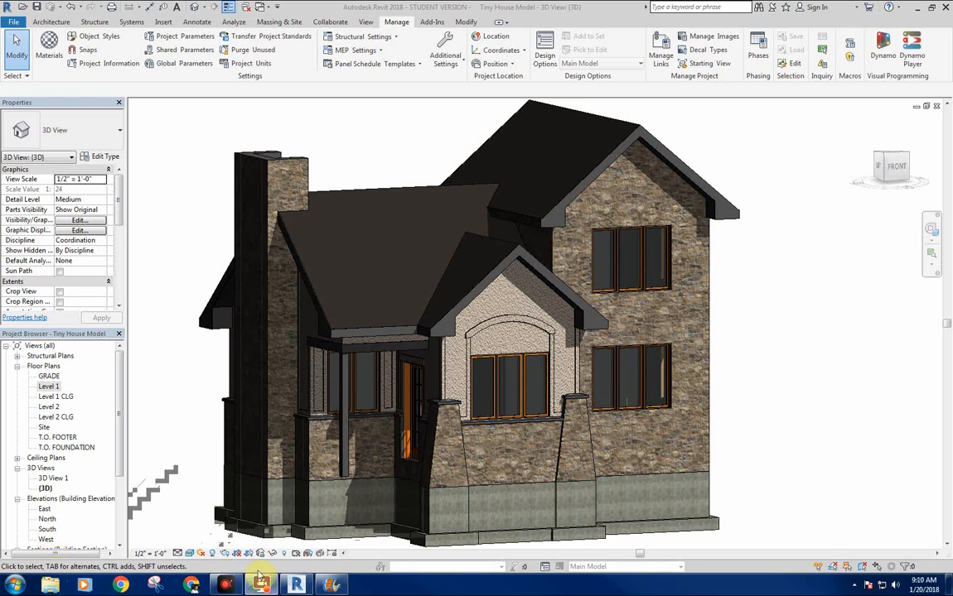
# Reopen the project materials and show the - Metal Roofing material's appearance settings.
pyautogui.click(318, 161)
pyautogui.moveTo(372, 167); pyautogui.dragTo(366, 167, button='middle')
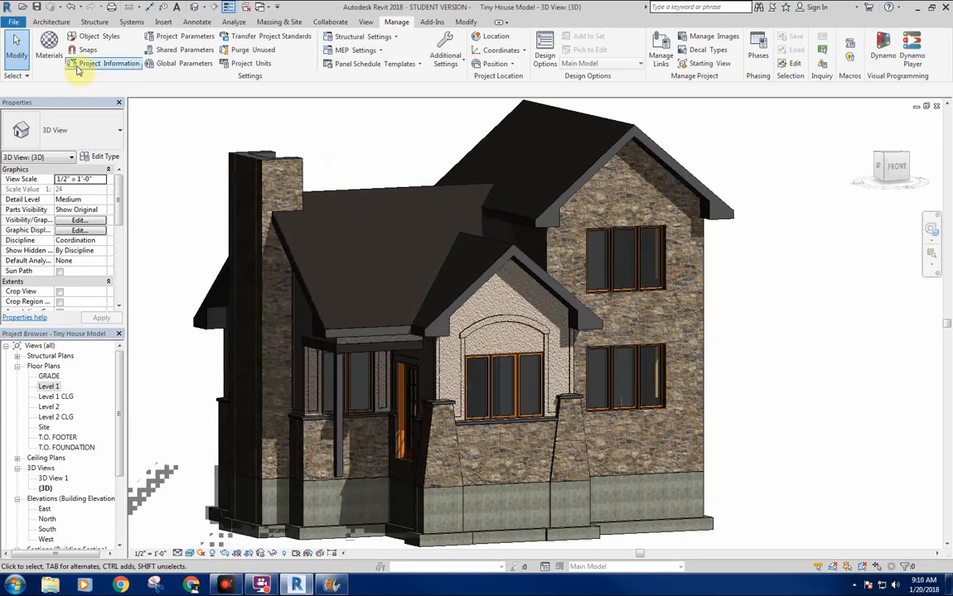
pyautogui.click(49, 46)
pyautogui.click(84, 211)
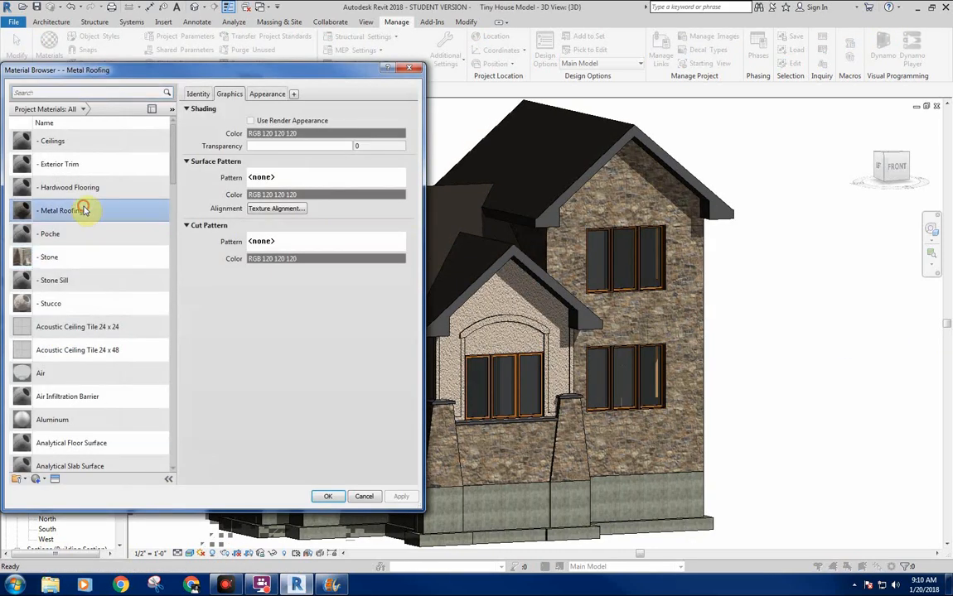
pyautogui.click(267, 93)
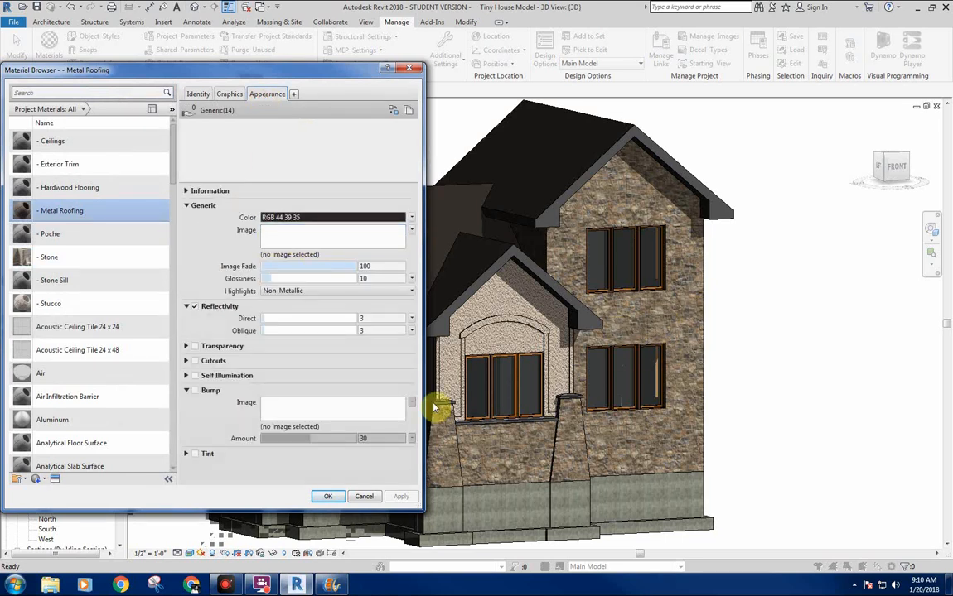
# Enable Bump for the - Metal Roofing material and load Standing Seam Bump.jpg from the Metal folder in Textures.
pyautogui.click(196, 391)
pyautogui.click(619, 177)
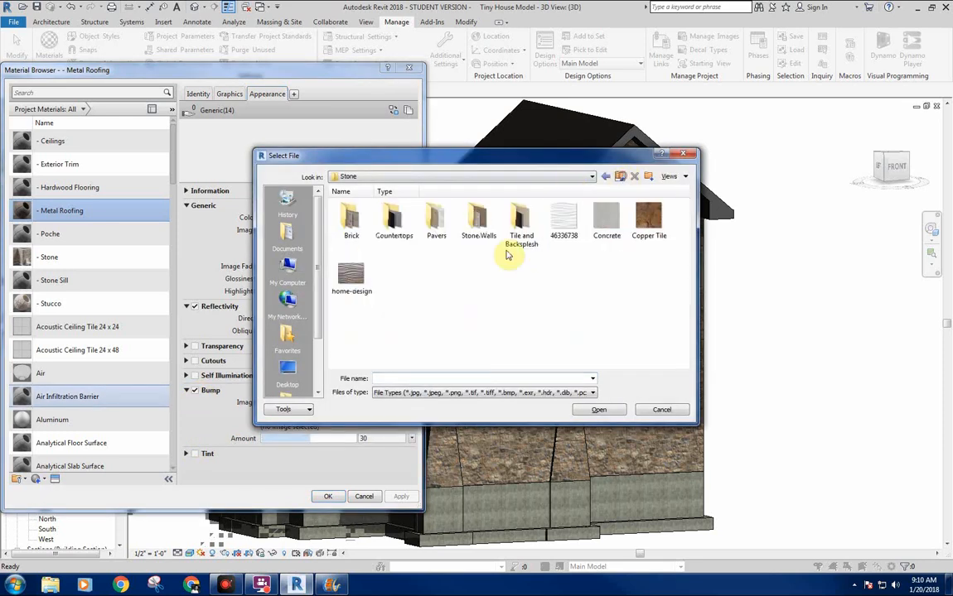
pyautogui.click(286, 265)
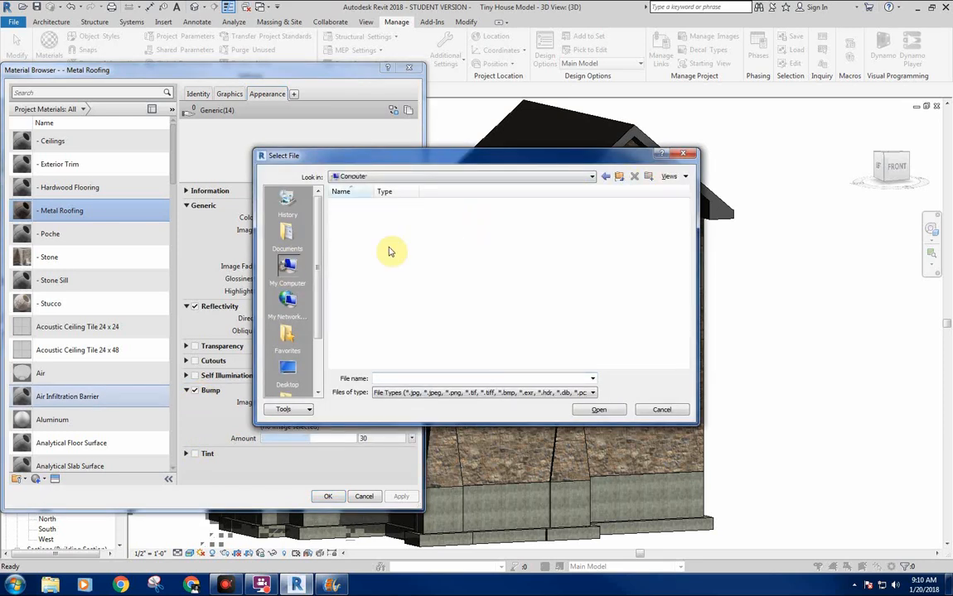
pyautogui.doubleClick(400, 214)
pyautogui.doubleClick(607, 217)
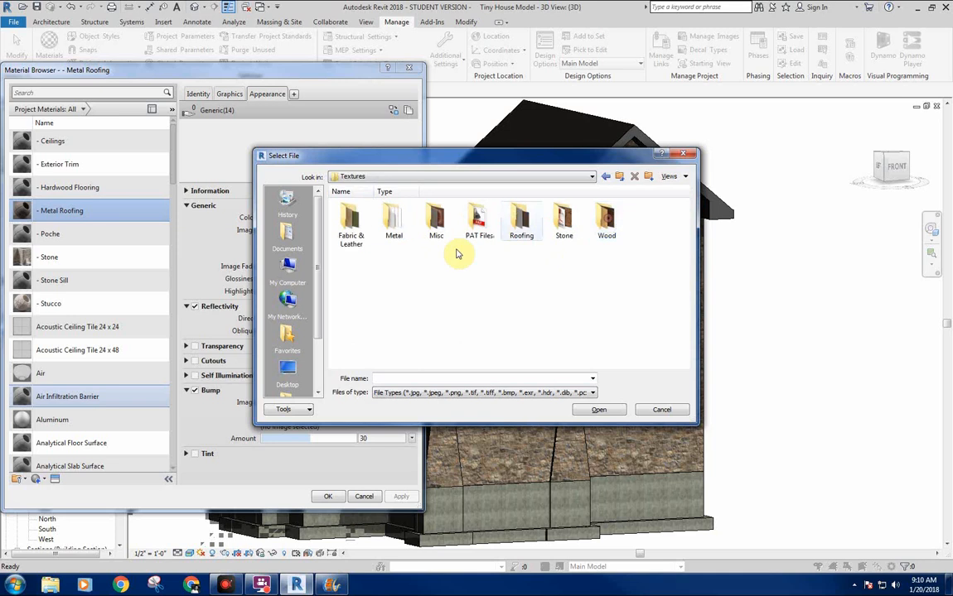
pyautogui.doubleClick(394, 220)
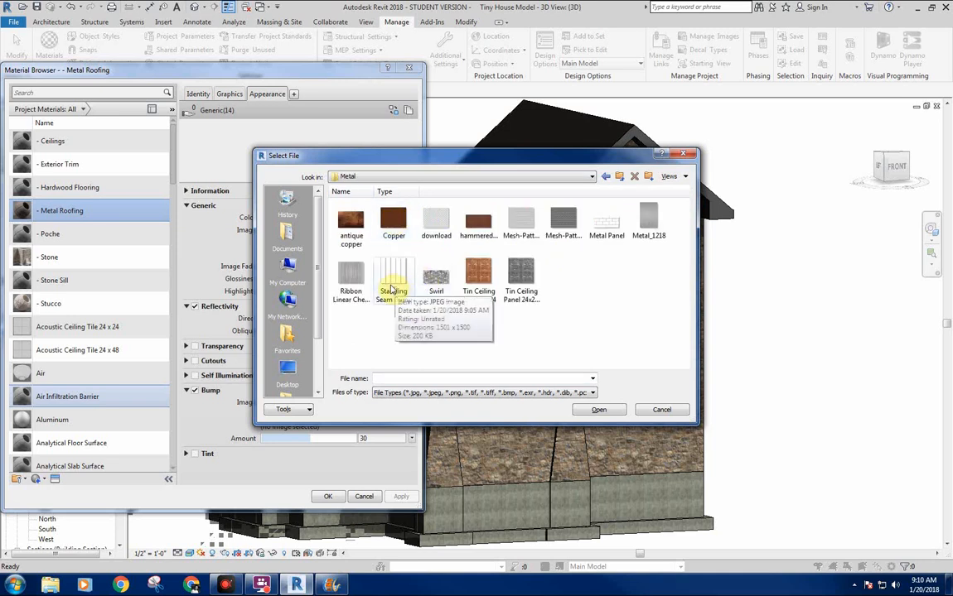
pyautogui.click(394, 284)
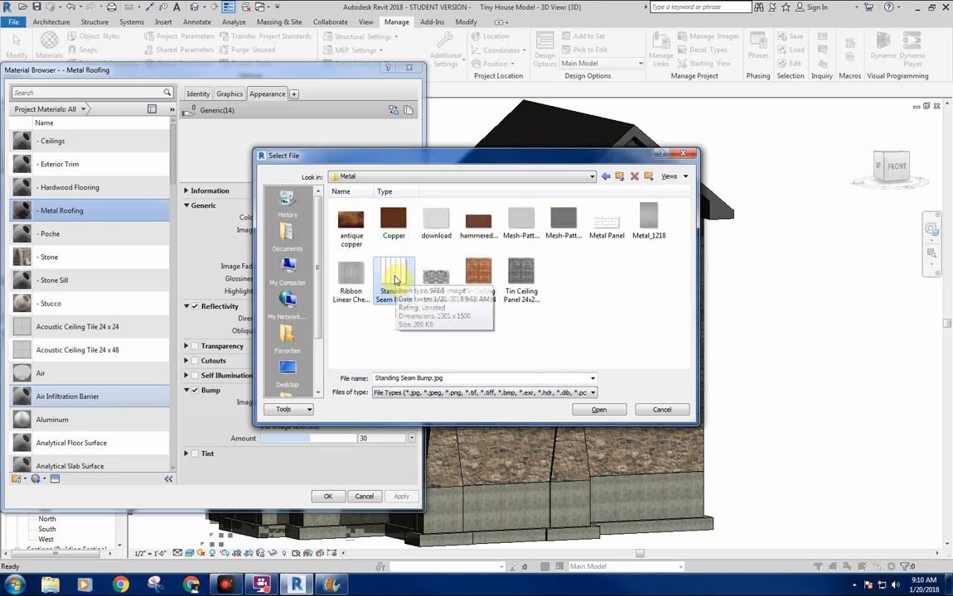
pyautogui.doubleClick(385, 297)
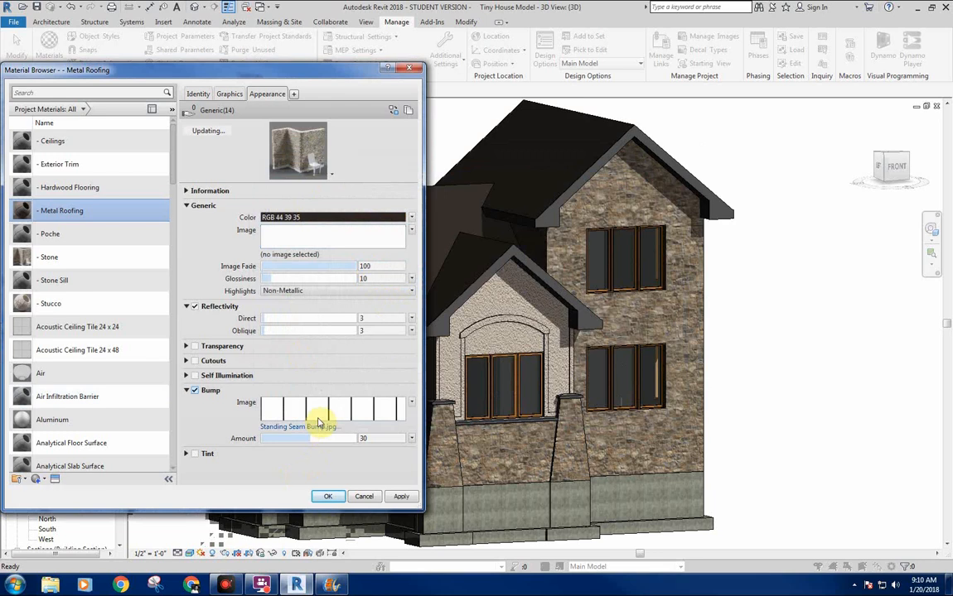
# Set the standing seam bump image's sample size to 7'-6" wide and high.
pyautogui.click(414, 403)
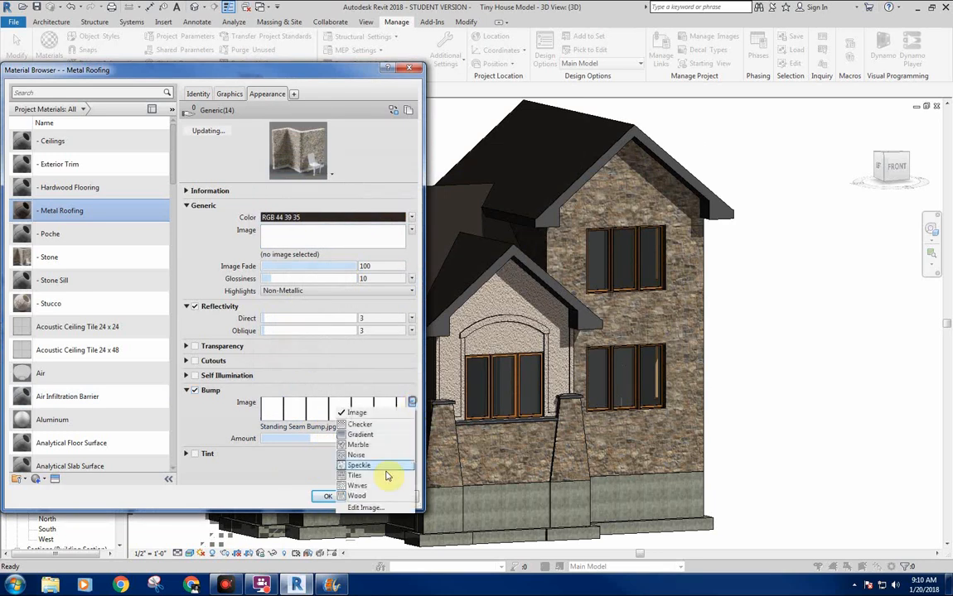
pyautogui.click(372, 510)
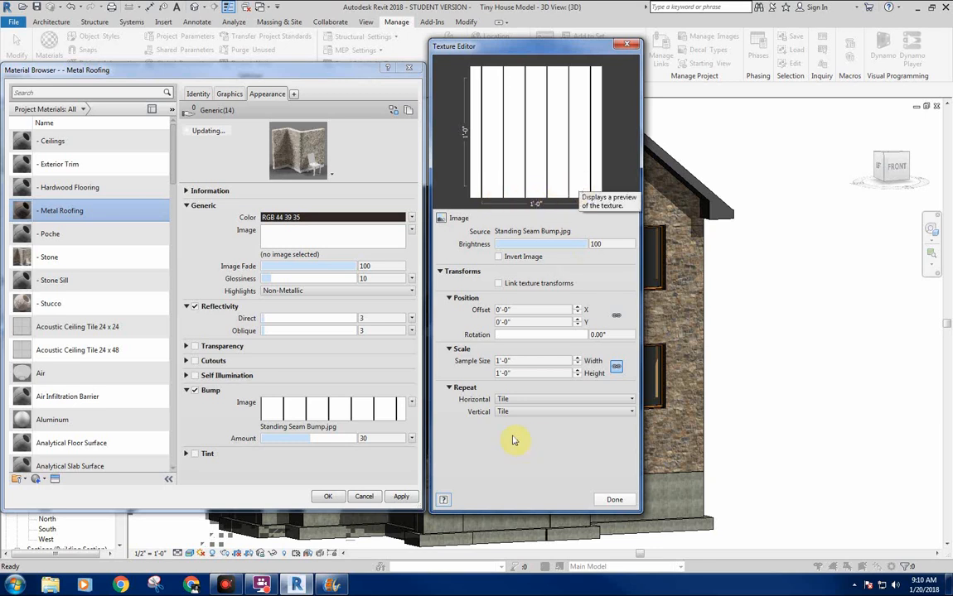
pyautogui.click(527, 360)
pyautogui.write("7'6")
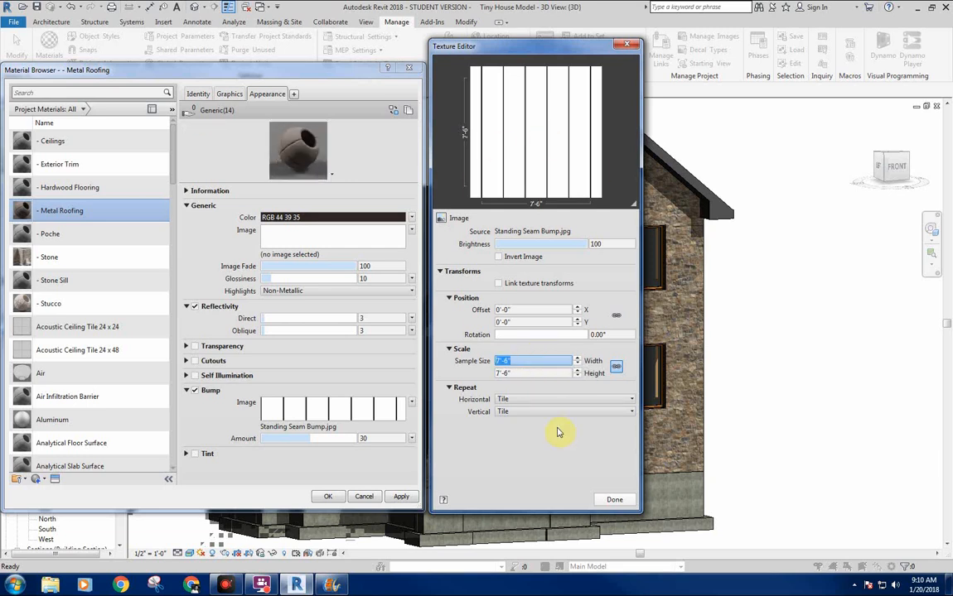
pyautogui.click(614, 498)
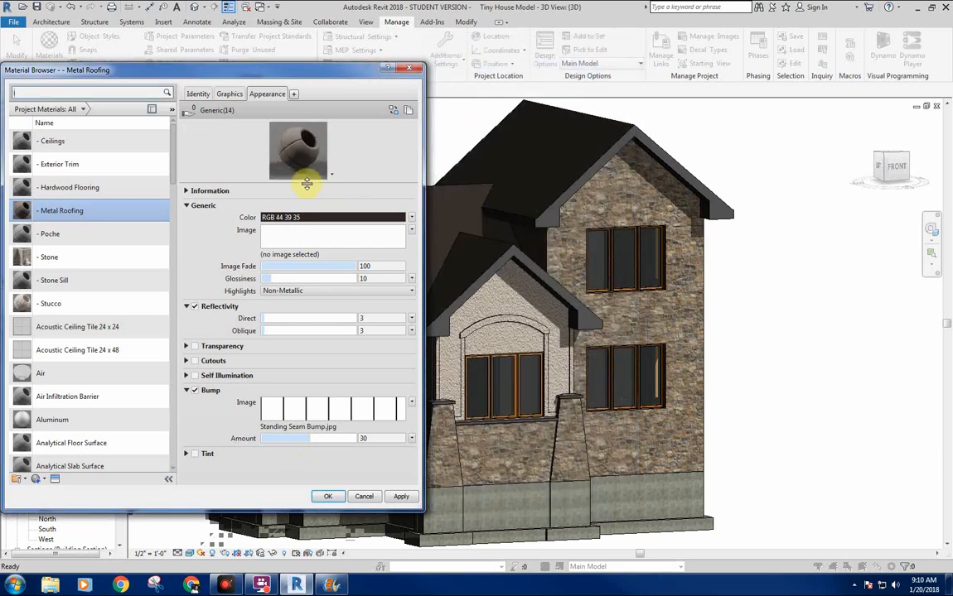
# Switch the - Metal Roofing material's preview scene to Walls and enlarge the preview.
pyautogui.click(344, 200)
pyautogui.moveTo(326, 213)
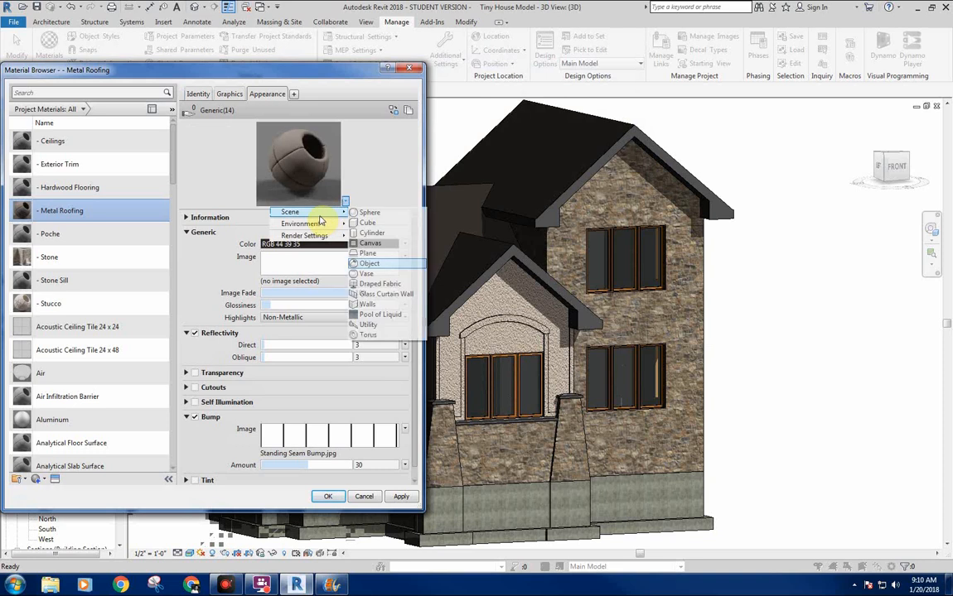
pyautogui.click(369, 304)
pyautogui.moveTo(299, 211); pyautogui.dragTo(297, 297)
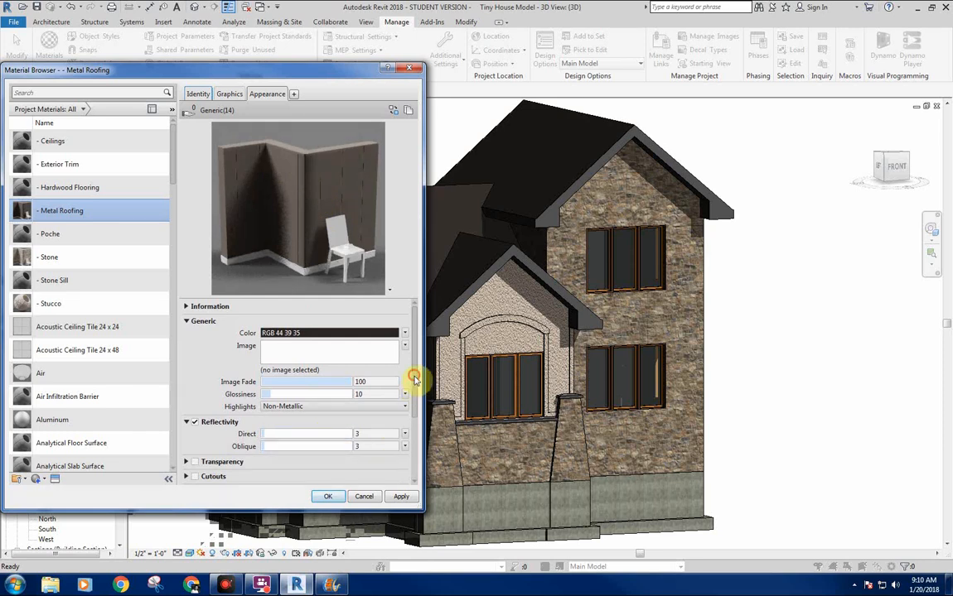
# Lower the - Metal Roofing bump amount to -743 and accept the material changes.
pyautogui.moveTo(414, 379); pyautogui.dragTo(411, 448)
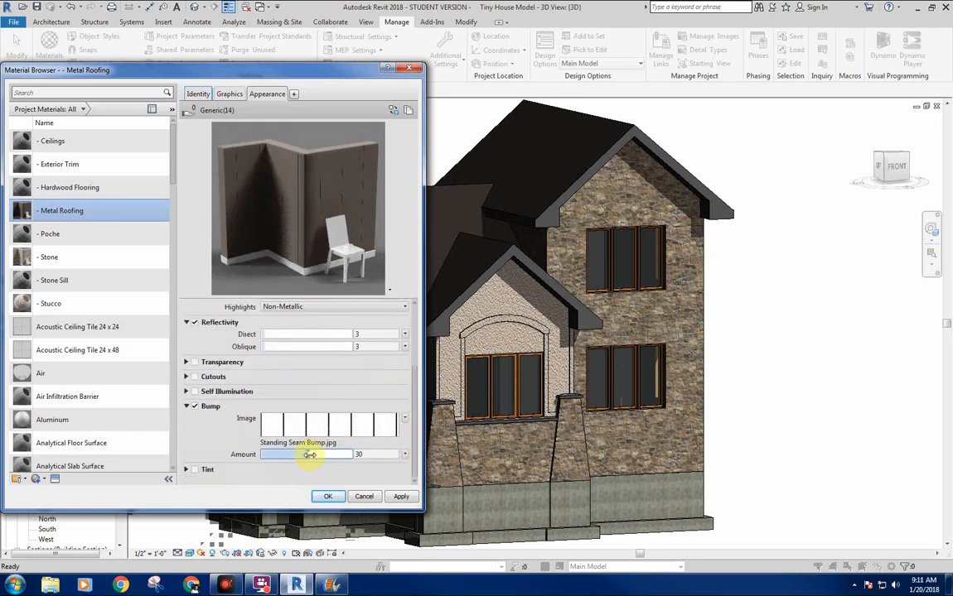
pyautogui.moveTo(309, 455)
pyautogui.mouseDown()
pyautogui.moveTo(253, 455)
pyautogui.moveTo(290, 455)
pyautogui.mouseUp()
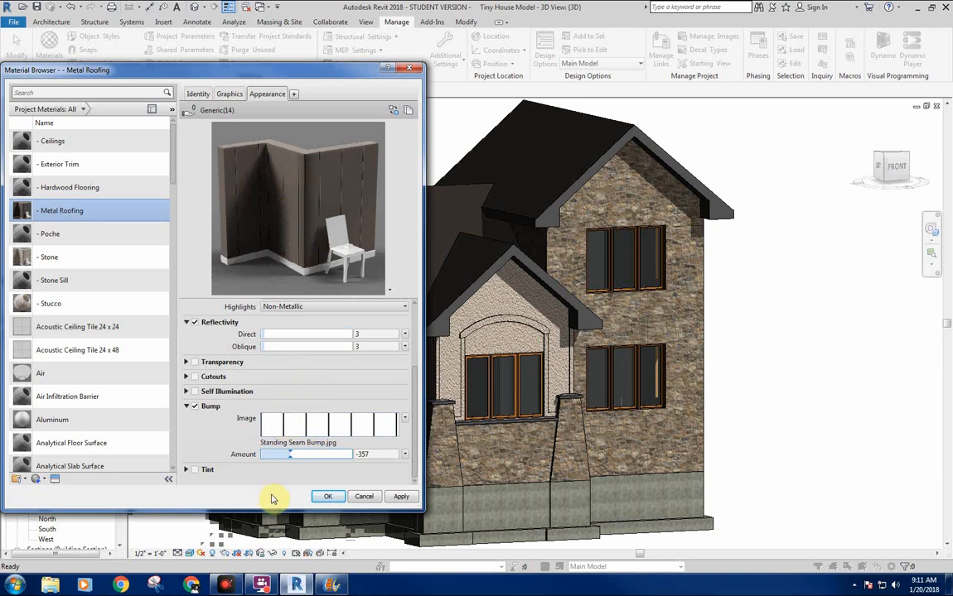
pyautogui.moveTo(290, 455); pyautogui.dragTo(283, 456)
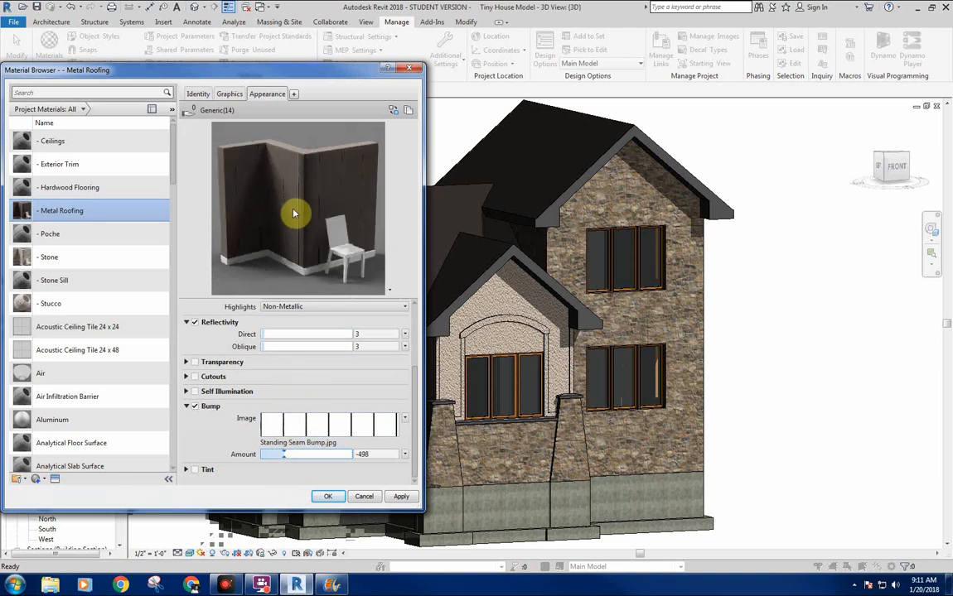
pyautogui.moveTo(284, 454); pyautogui.dragTo(273, 456)
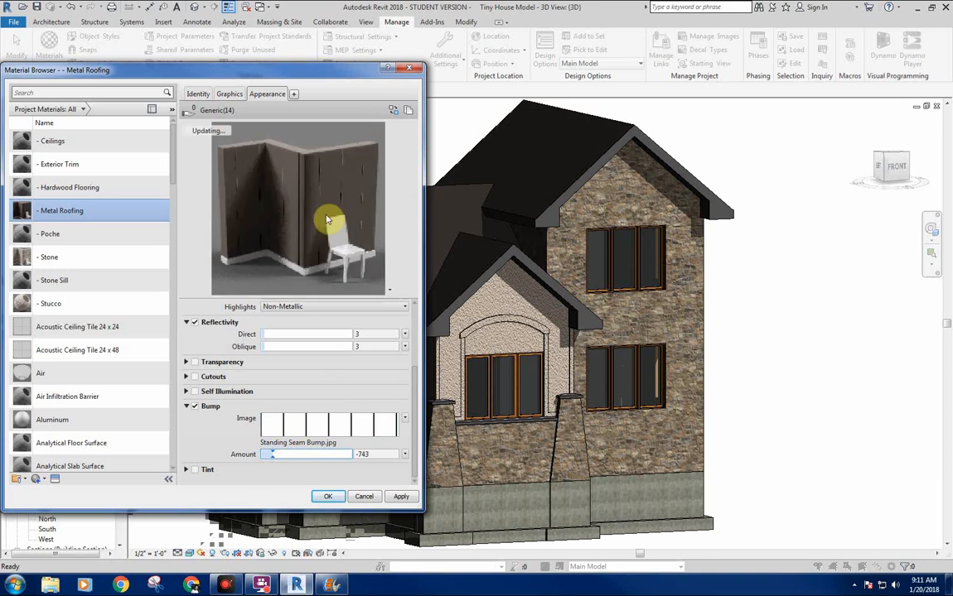
pyautogui.click(327, 496)
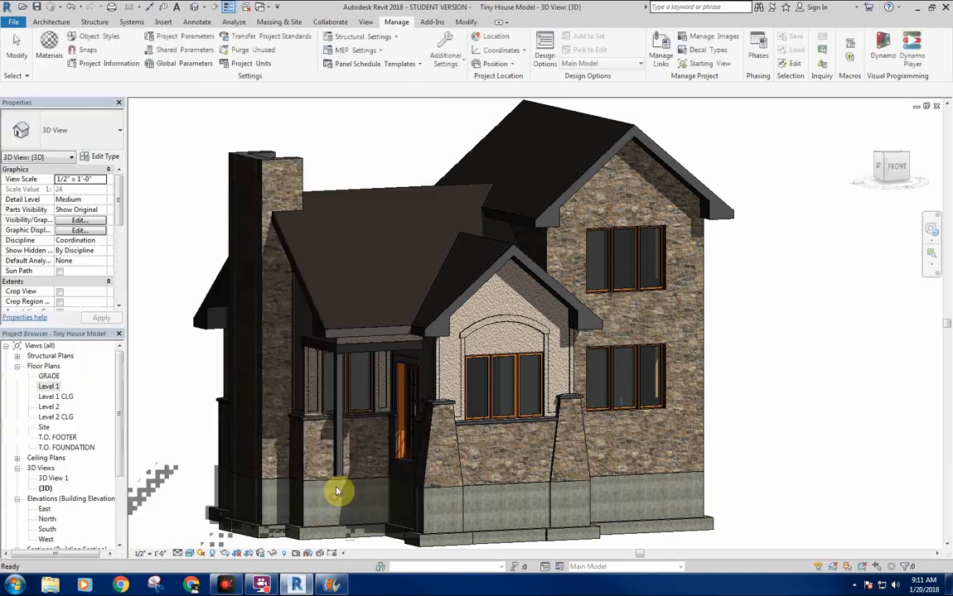
# Examine the standing-seam roofing on the house's roofs up close and from a distance in the 3D view.
pyautogui.scroll(3, 389, 154)
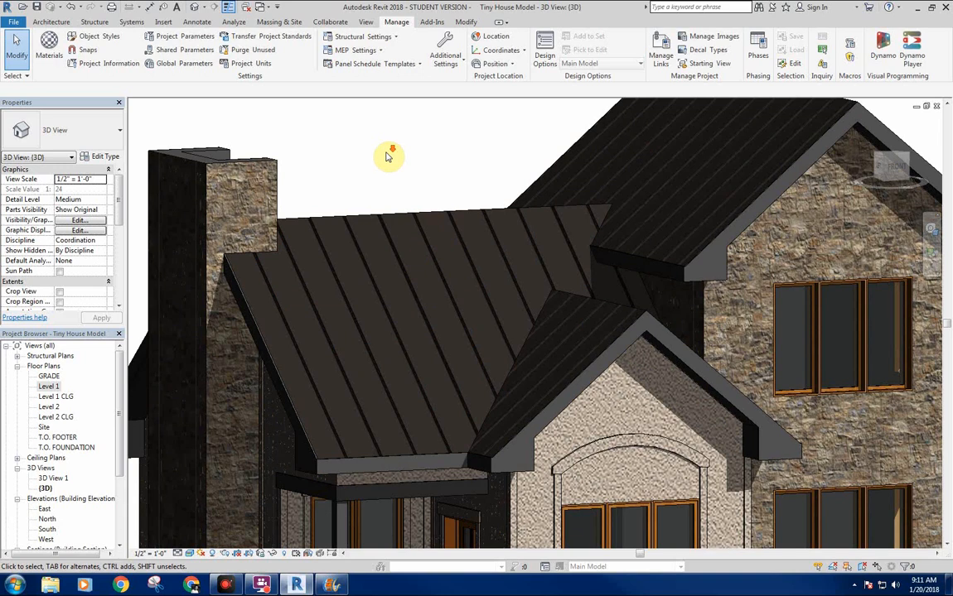
pyautogui.scroll(-3, 375, 149)
pyautogui.scroll(6, 386, 267)
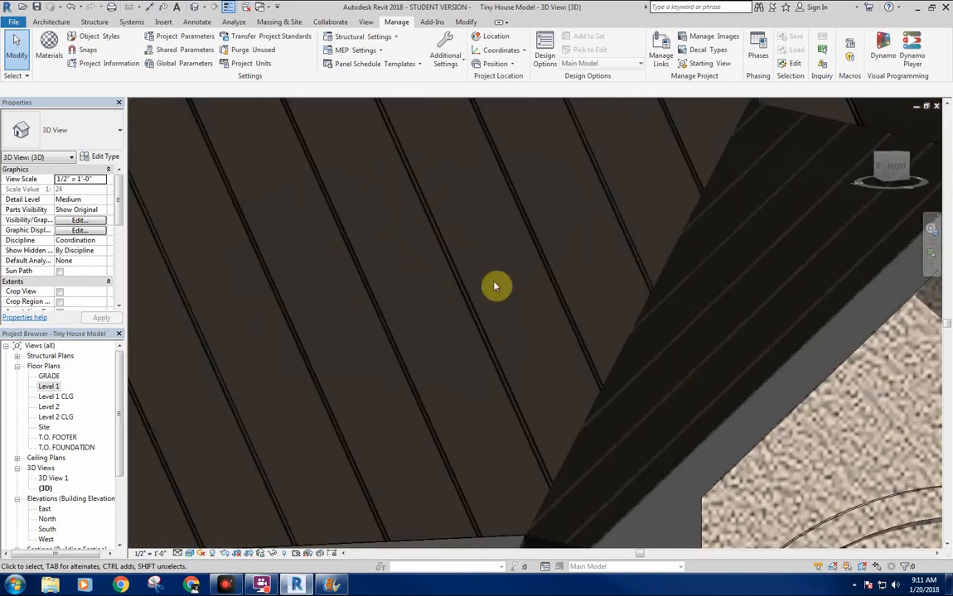
pyautogui.scroll(-5, 495, 287)
pyautogui.scroll(4, 438, 238)
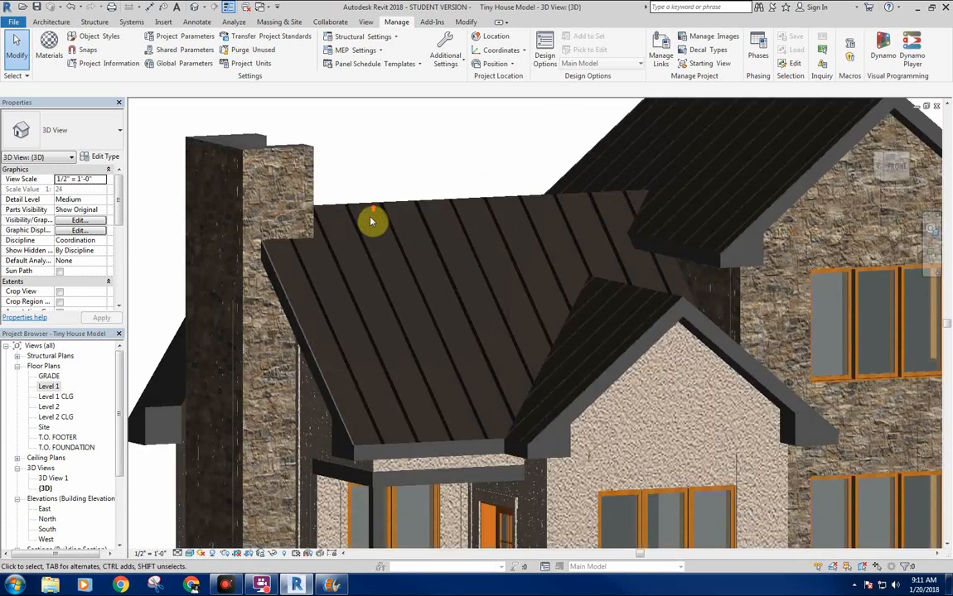
pyautogui.scroll(-3, 308, 204)
pyautogui.scroll(3, 649, 194)
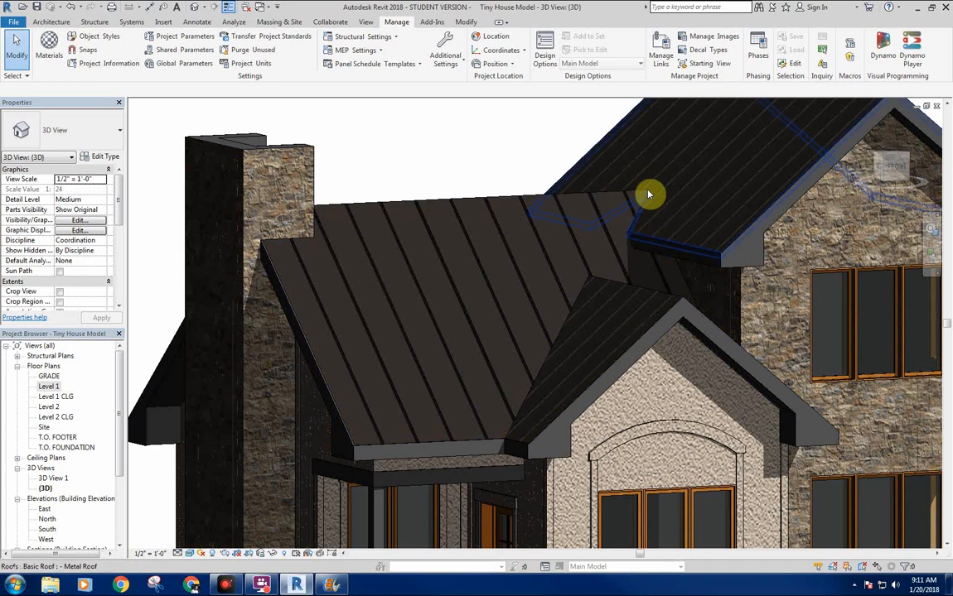
pyautogui.scroll(-3, 648, 194)
pyautogui.scroll(3, 596, 197)
pyautogui.scroll(-3, 616, 267)
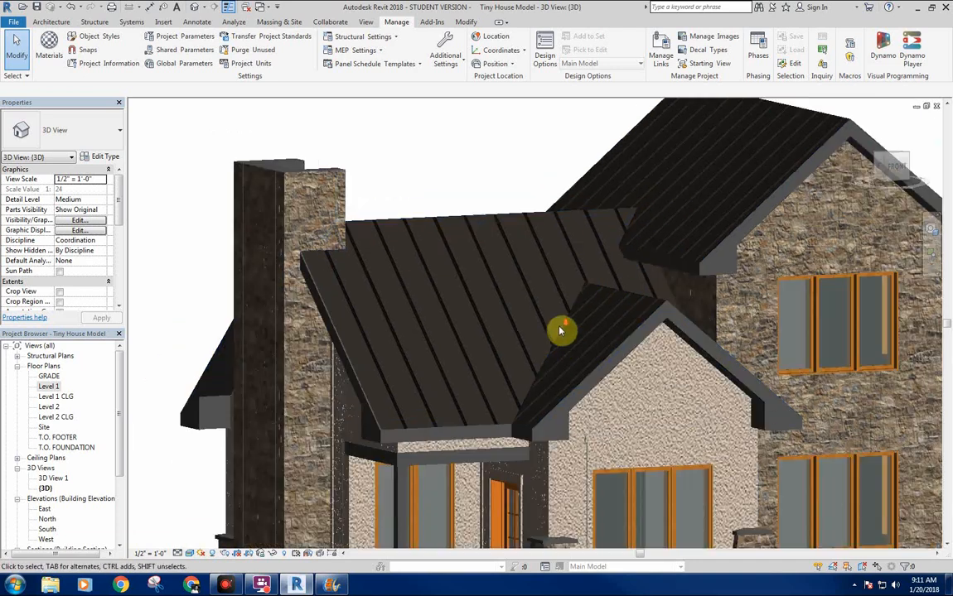
pyautogui.scroll(2, 443, 314)
pyautogui.moveTo(442, 315); pyautogui.dragTo(428, 280, button='middle')
pyautogui.scroll(-2, 427, 280)
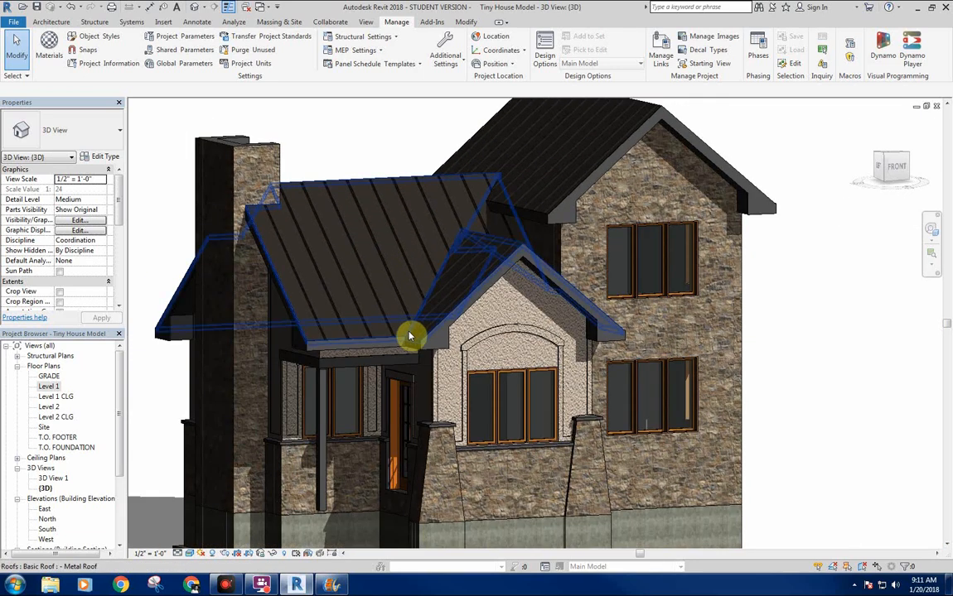
pyautogui.scroll(-1, 404, 224)
pyautogui.moveTo(408, 225); pyautogui.dragTo(387, 234, button='middle')
pyautogui.scroll(1, 365, 222)
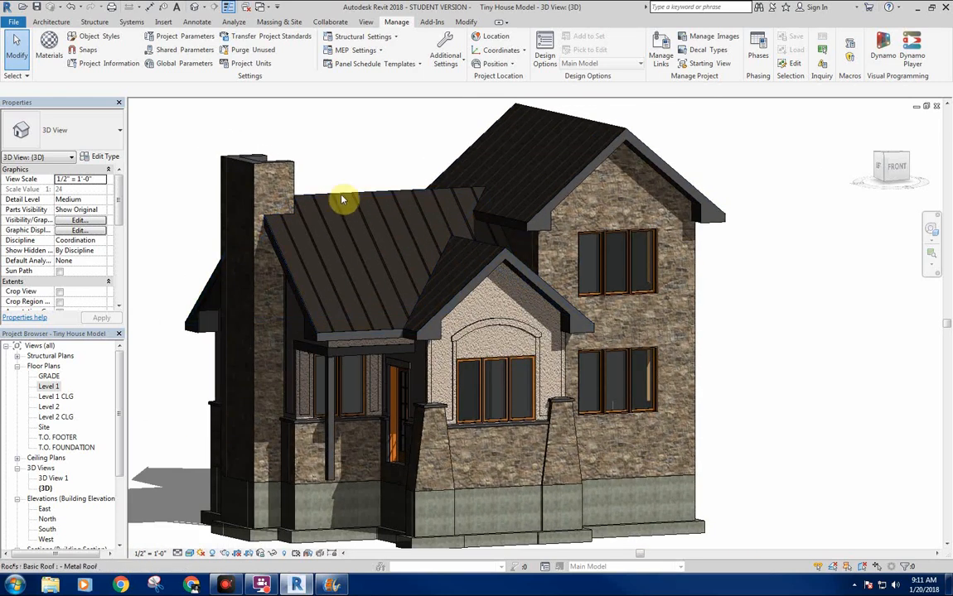
pyautogui.moveTo(434, 245)
pyautogui.mouseDown(button='middle')
pyautogui.moveTo(405, 228)
pyautogui.moveTo(421, 259)
pyautogui.mouseUp(button='middle')
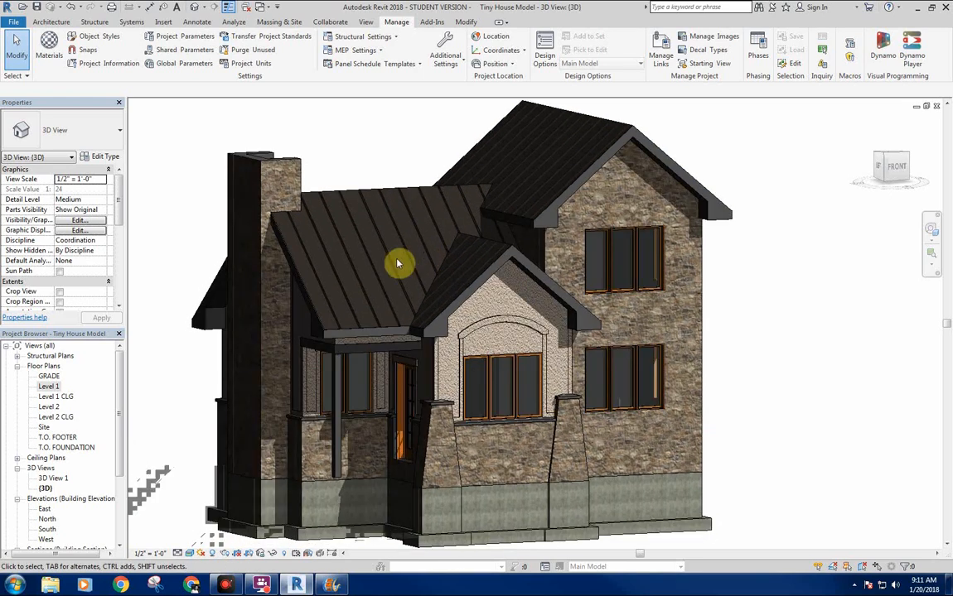
pyautogui.moveTo(389, 257); pyautogui.dragTo(390, 251, button='middle')
pyautogui.moveTo(463, 253); pyautogui.dragTo(475, 262, button='middle')
pyautogui.moveTo(400, 256); pyautogui.dragTo(383, 238, button='middle')
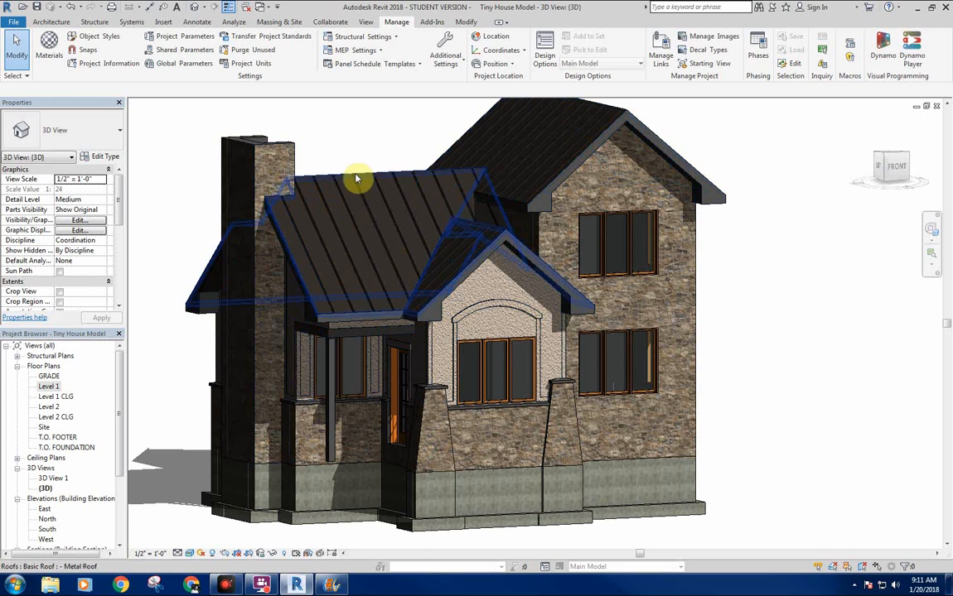
pyautogui.scroll(-2, 409, 236)
pyautogui.moveTo(408, 244); pyautogui.dragTo(378, 241, button='middle')
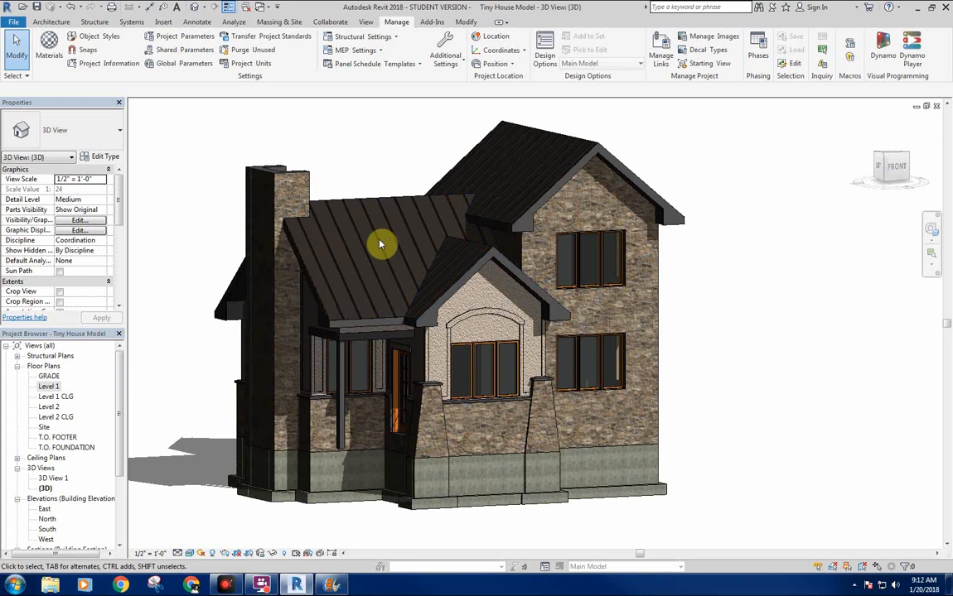
pyautogui.keyDown('shift'); pyautogui.moveTo(644, 336); pyautogui.dragTo(719, 298, button='middle'); pyautogui.keyUp('shift')
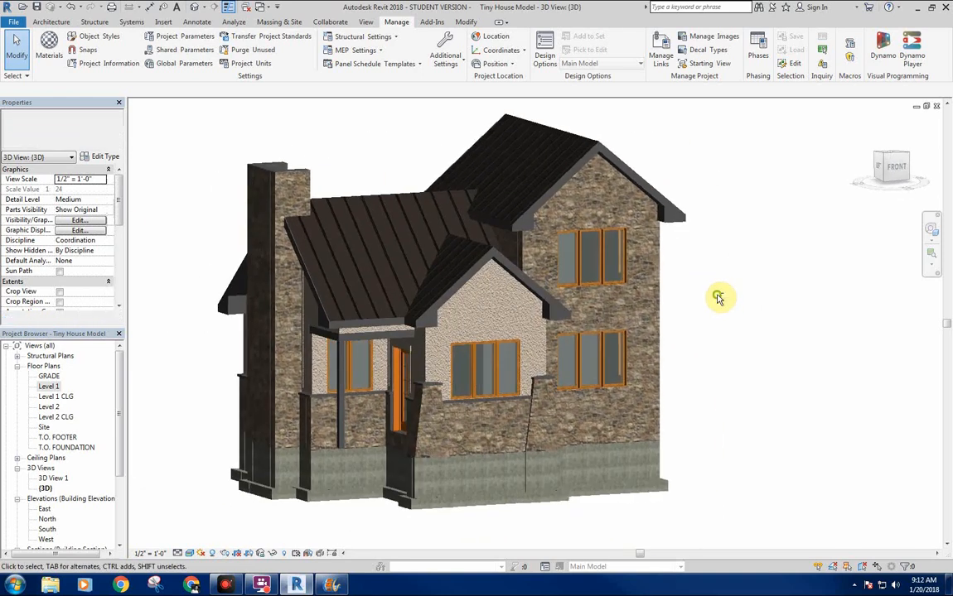
# Reopen the project materials, check the - Metal Roofing color for reference and show the - Exterior Trim material's appearance settings.
pyautogui.click(50, 58)
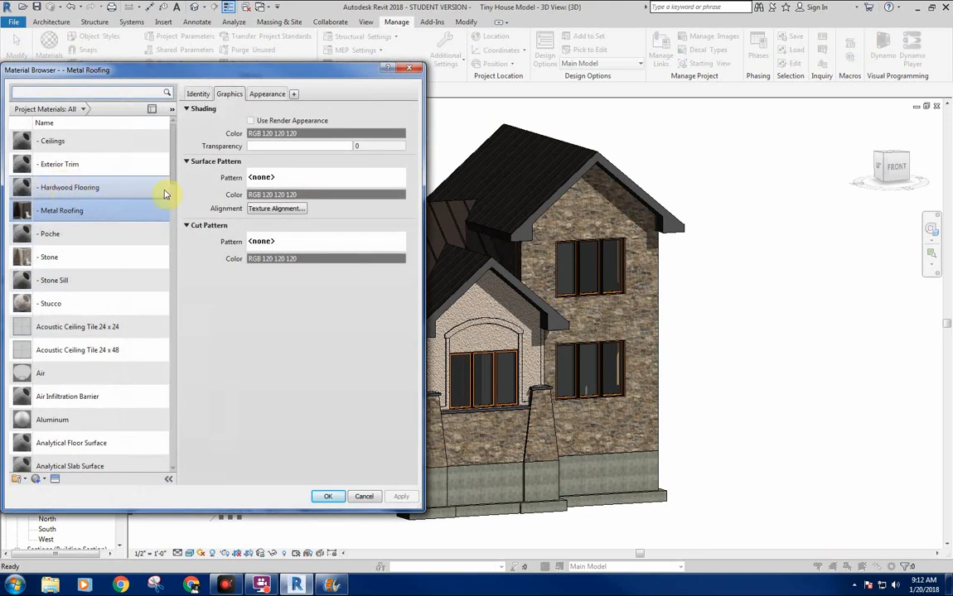
pyautogui.click(96, 166)
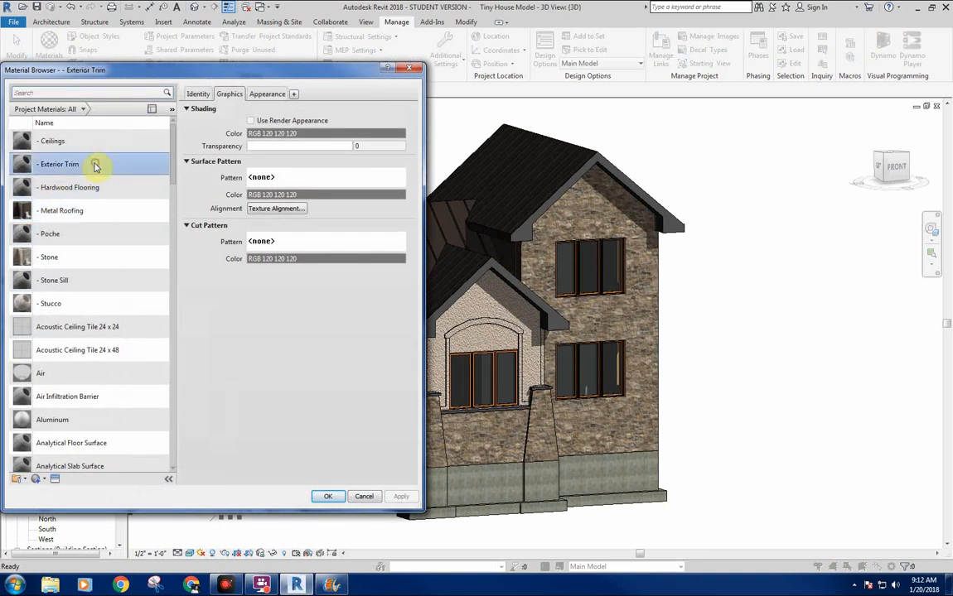
pyautogui.click(267, 94)
pyautogui.click(312, 217)
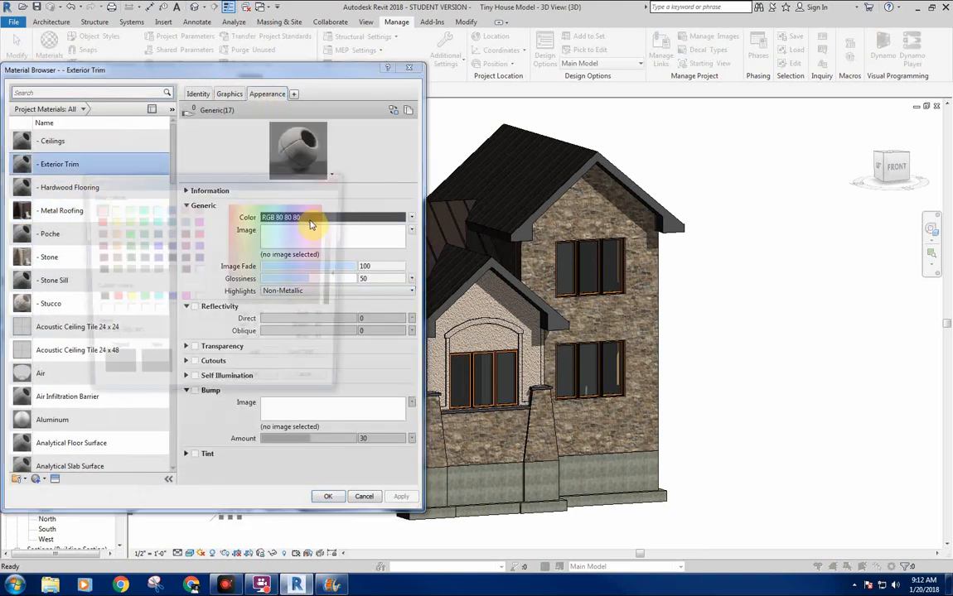
pyautogui.click(313, 387)
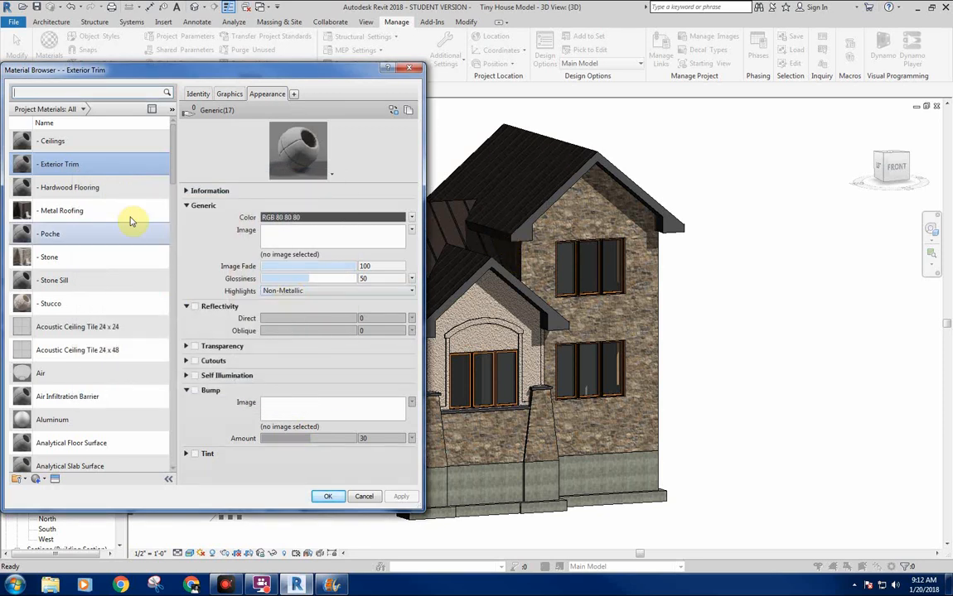
pyautogui.click(75, 211)
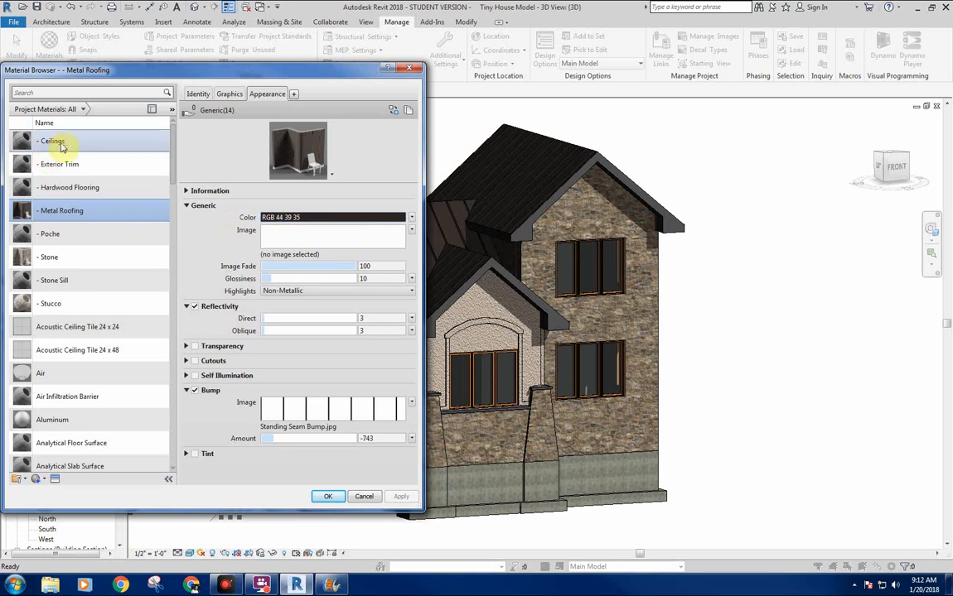
pyautogui.click(95, 165)
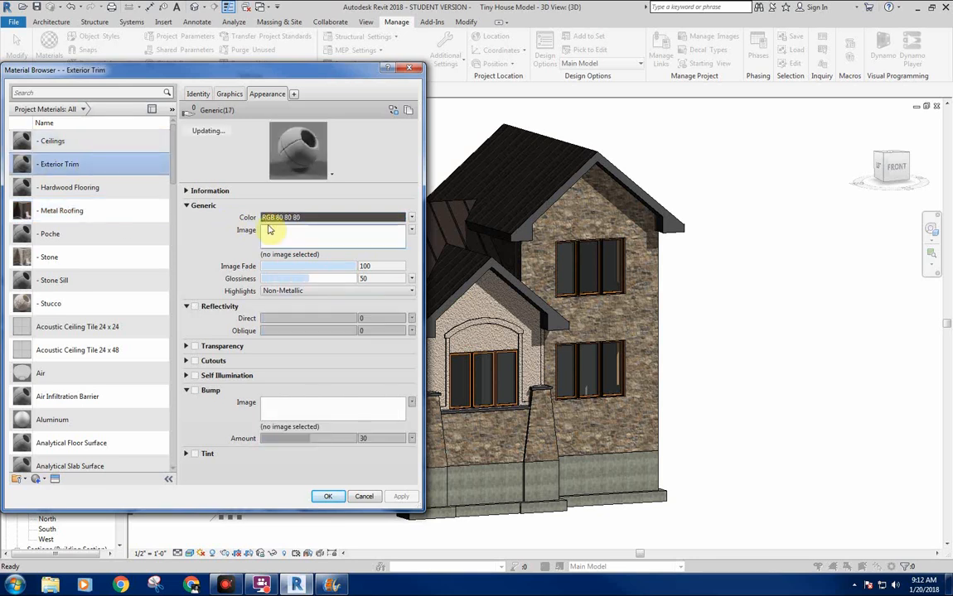
# Set the - Exterior Trim material's appearance color to RGB 44 39 45 and its glossiness to 0.
pyautogui.click(364, 217)
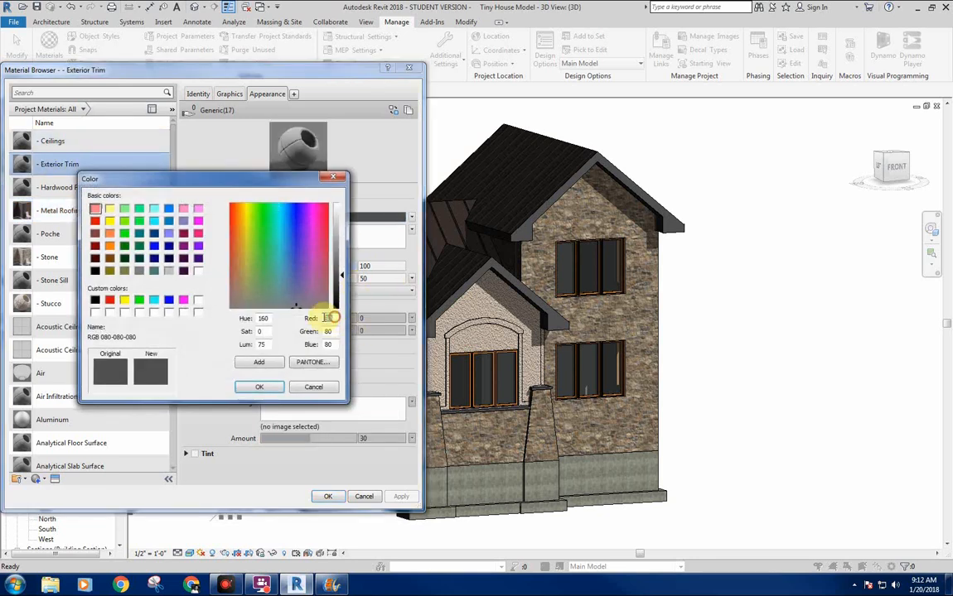
pyautogui.moveTo(334, 318); pyautogui.dragTo(314, 315)
pyautogui.write('44-0')
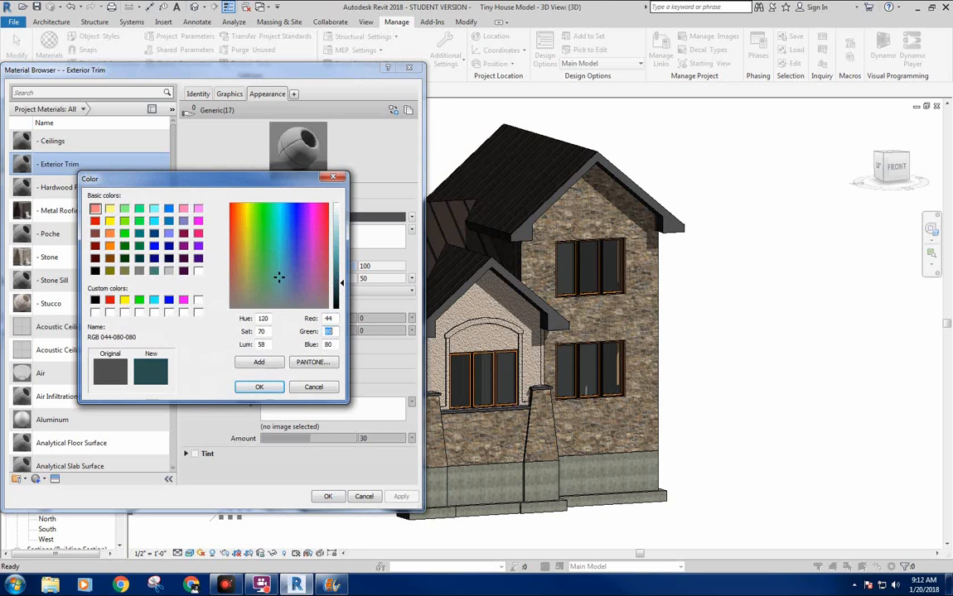
pyautogui.write('39')
pyautogui.press('Tab')
pyautogui.write('45')
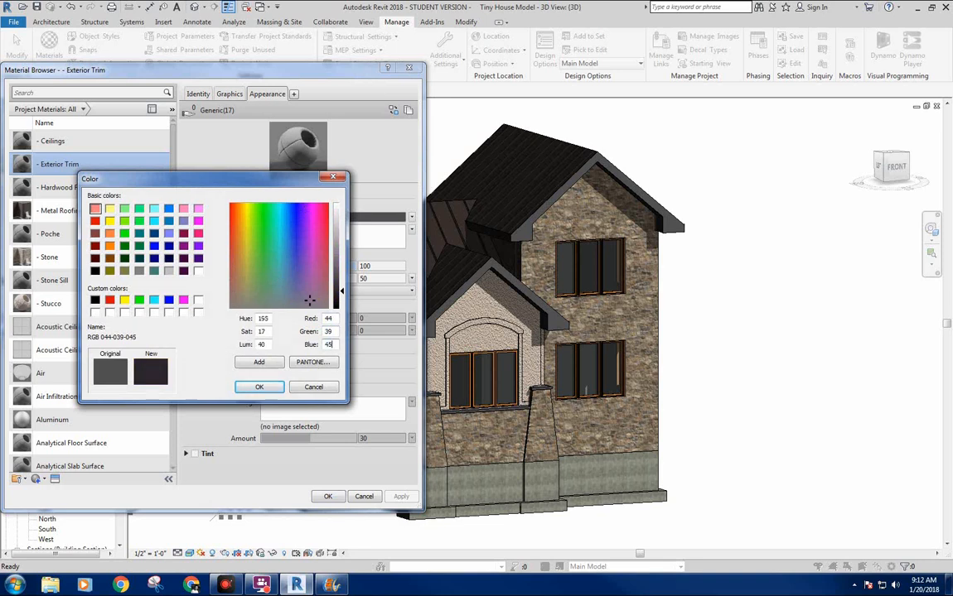
pyautogui.click(259, 387)
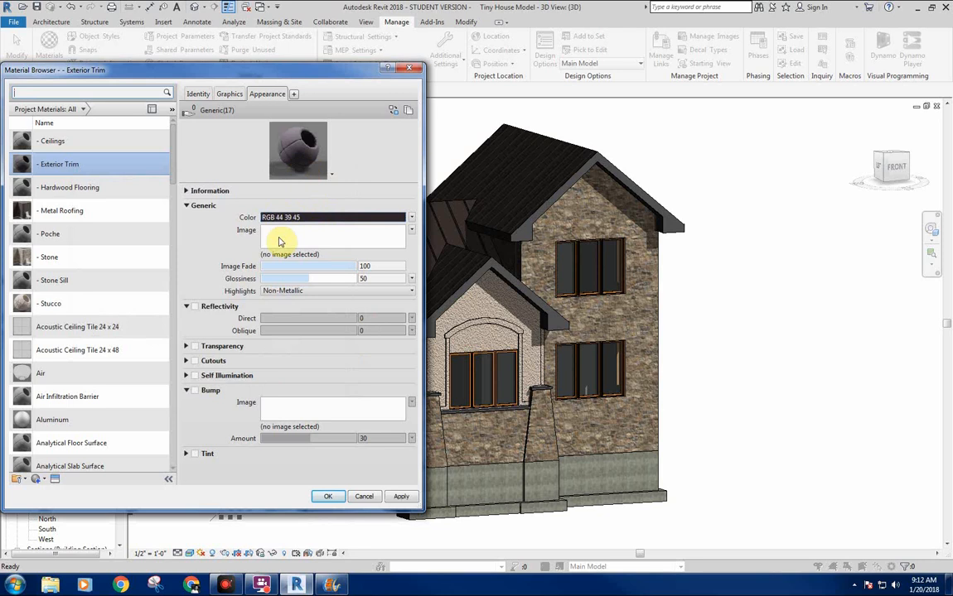
pyautogui.moveTo(319, 278); pyautogui.dragTo(215, 282)
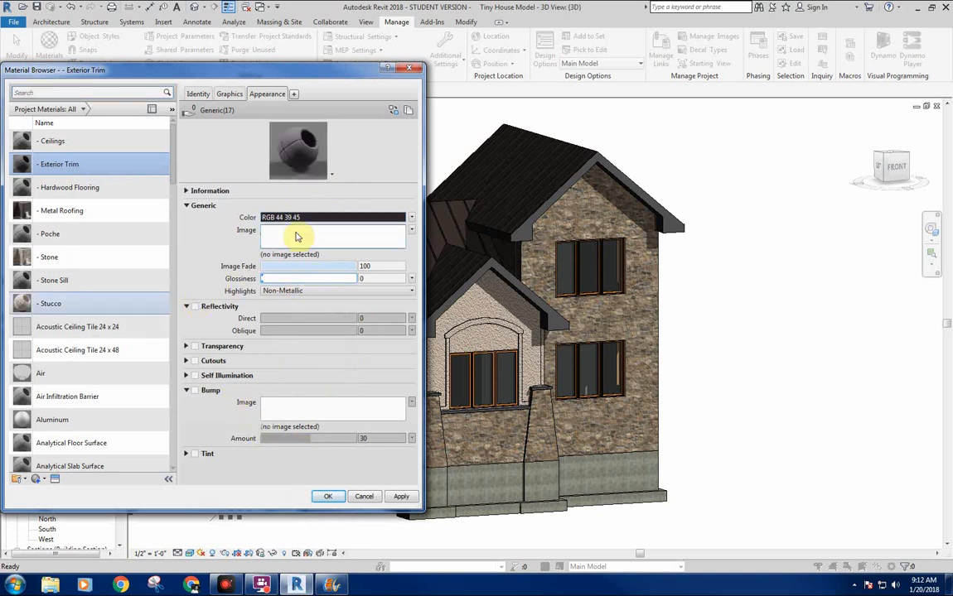
# Recheck the - Metal Roofing color, correct the - Exterior Trim appearance color to RGB 44 39 35, and accept the material changes.
pyautogui.click(88, 210)
pyautogui.click(97, 166)
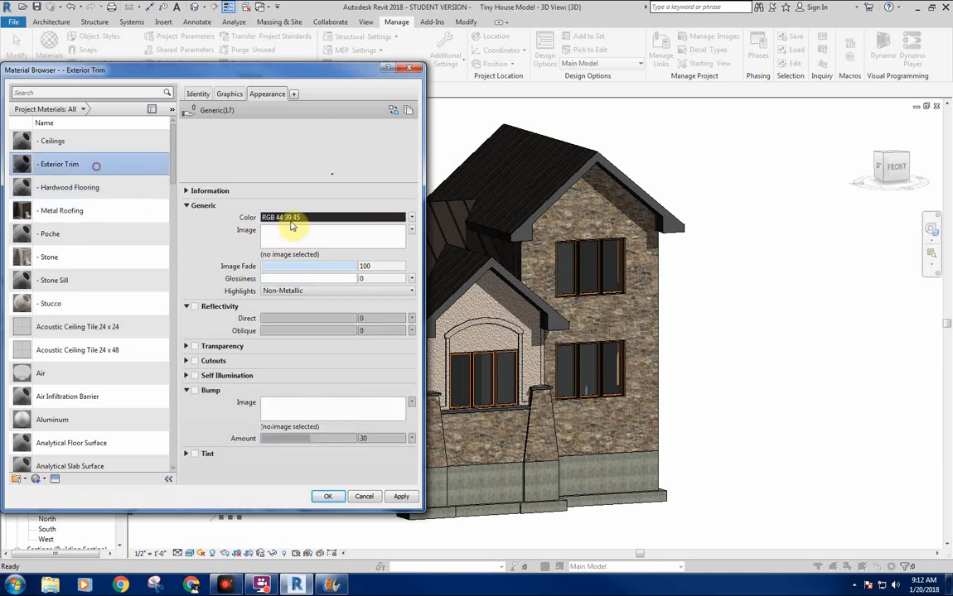
pyautogui.click(327, 218)
pyautogui.click(332, 344)
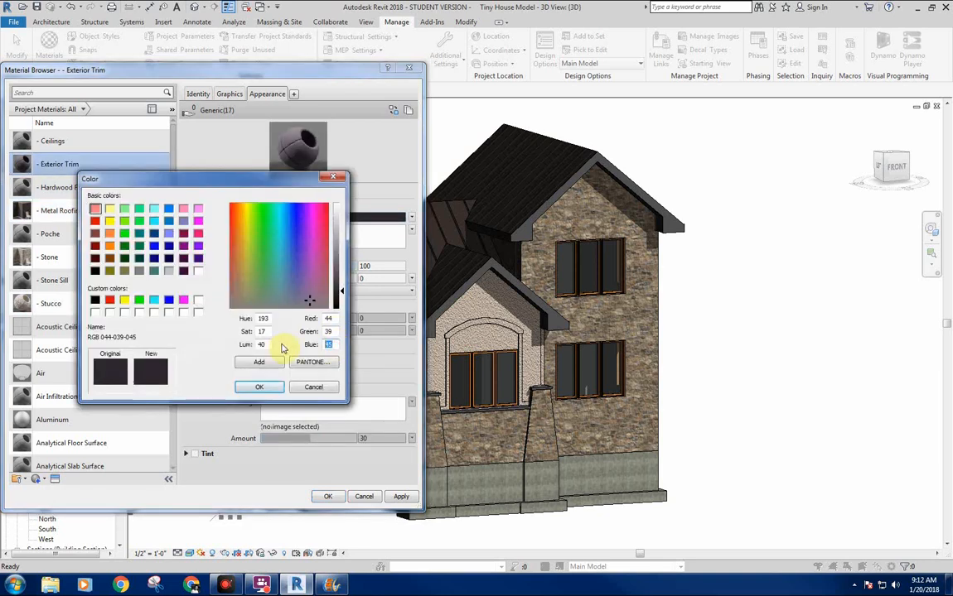
pyautogui.write('35')
pyautogui.press('Return')
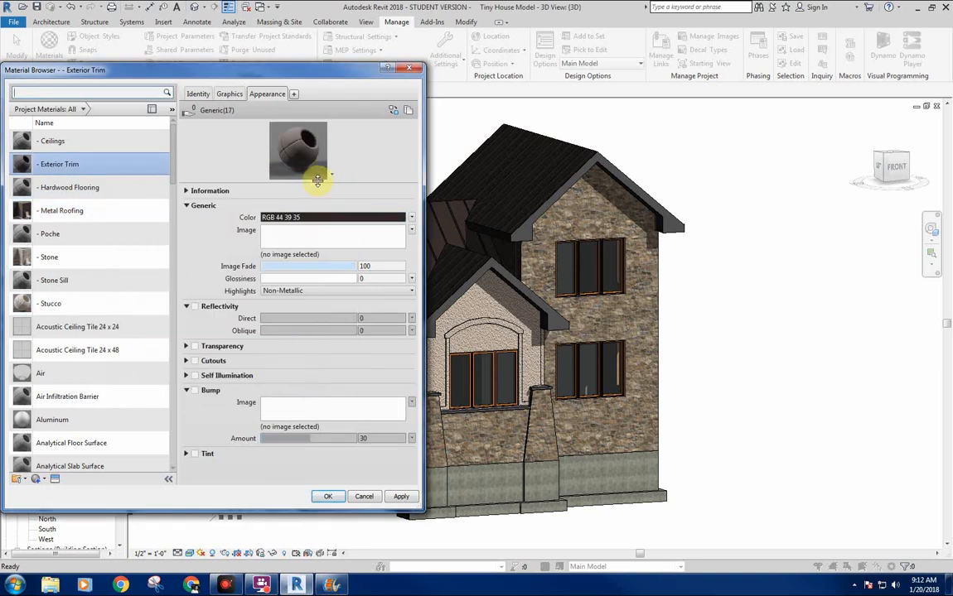
pyautogui.moveTo(294, 183)
pyautogui.mouseDown()
pyautogui.moveTo(297, 224)
pyautogui.moveTo(304, 198)
pyautogui.mouseUp()
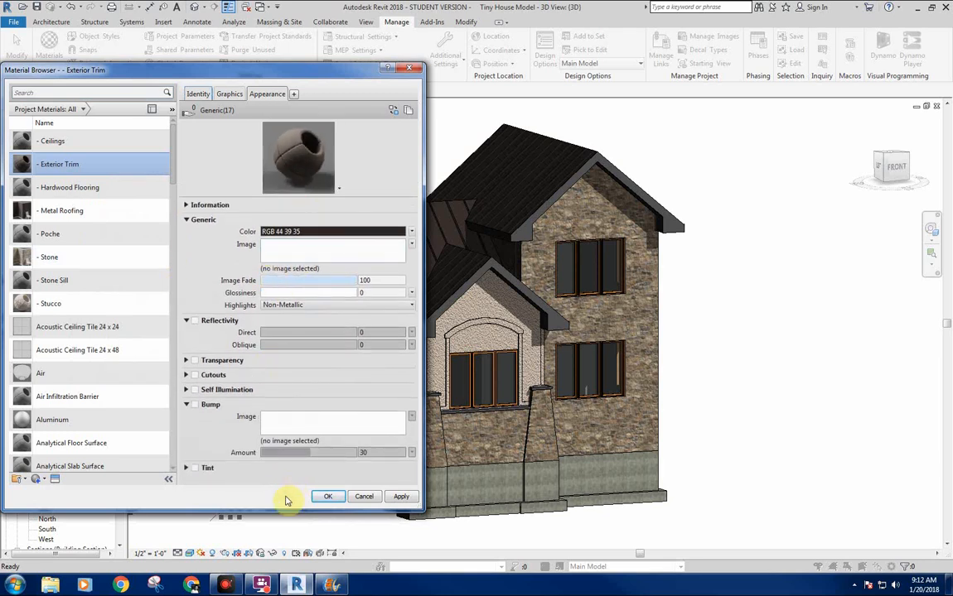
pyautogui.click(327, 497)
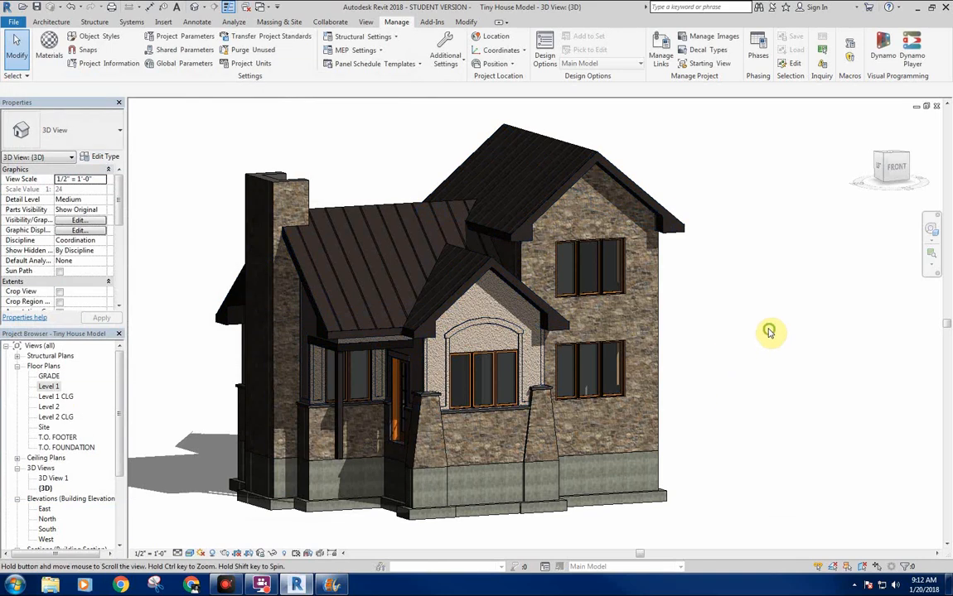
# Start rendering the whole house in the 3D view with the current Medium quality, screen resolution and Exterior: Sun only settings.
pyautogui.moveTo(769, 330); pyautogui.dragTo(758, 323, button='middle')
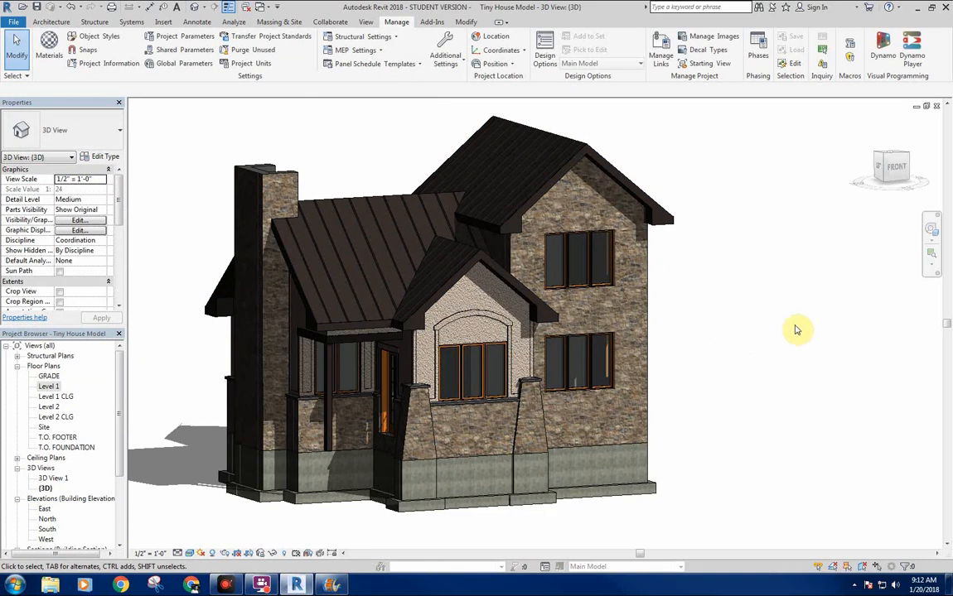
pyautogui.click(224, 554)
pyautogui.moveTo(302, 151); pyautogui.dragTo(397, 170, button='middle')
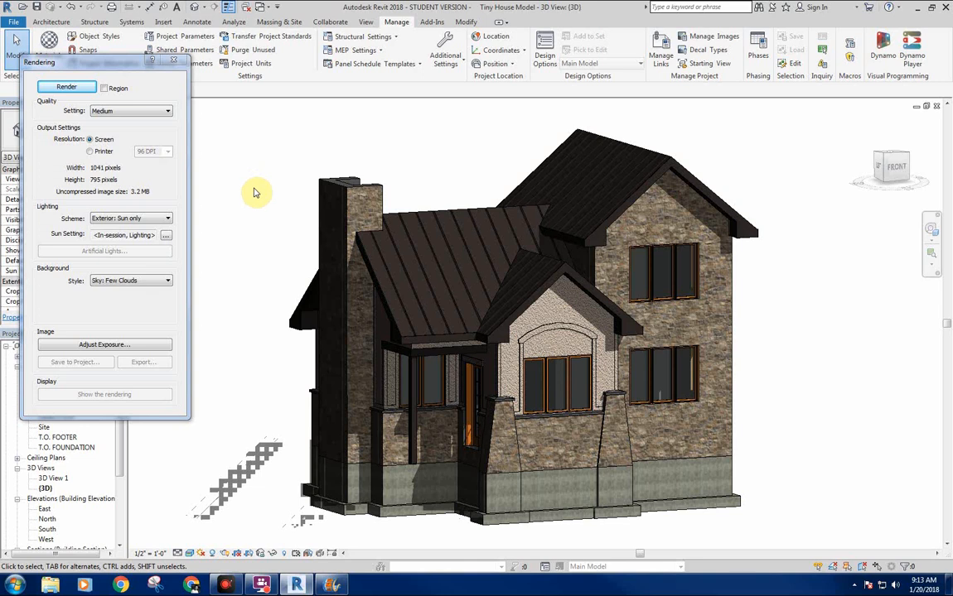
pyautogui.moveTo(245, 210); pyautogui.dragTo(245, 201, button='middle')
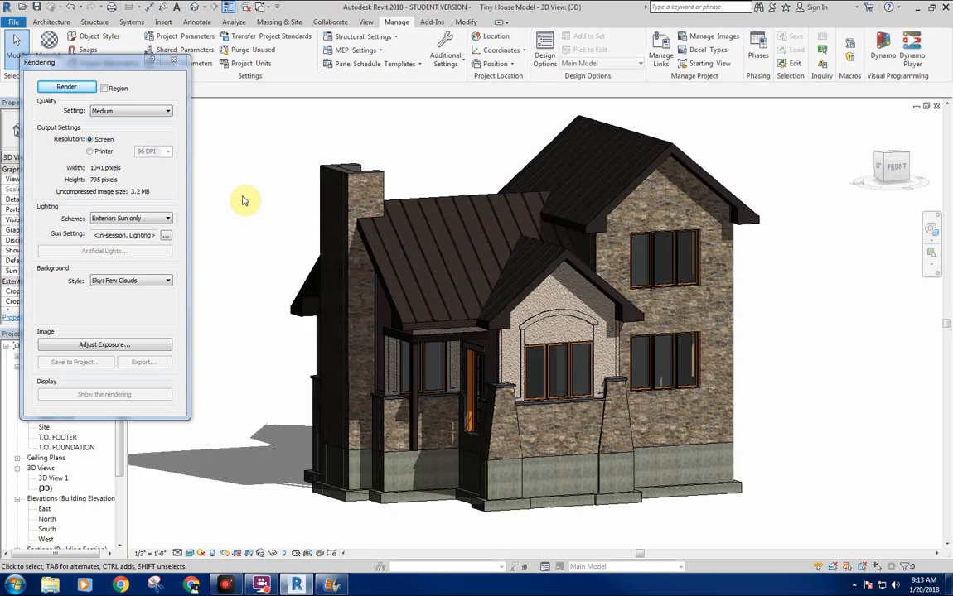
pyautogui.click(80, 86)
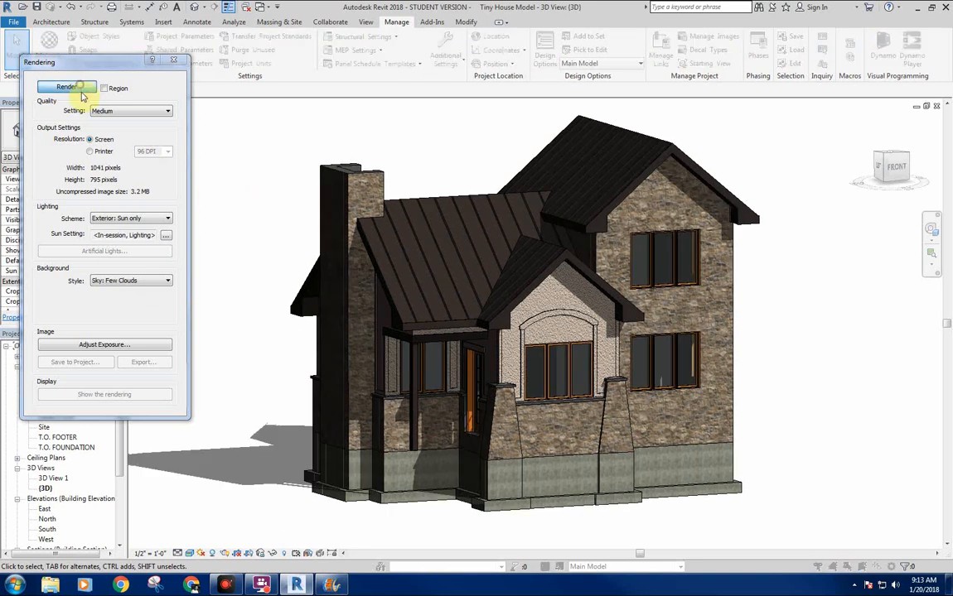
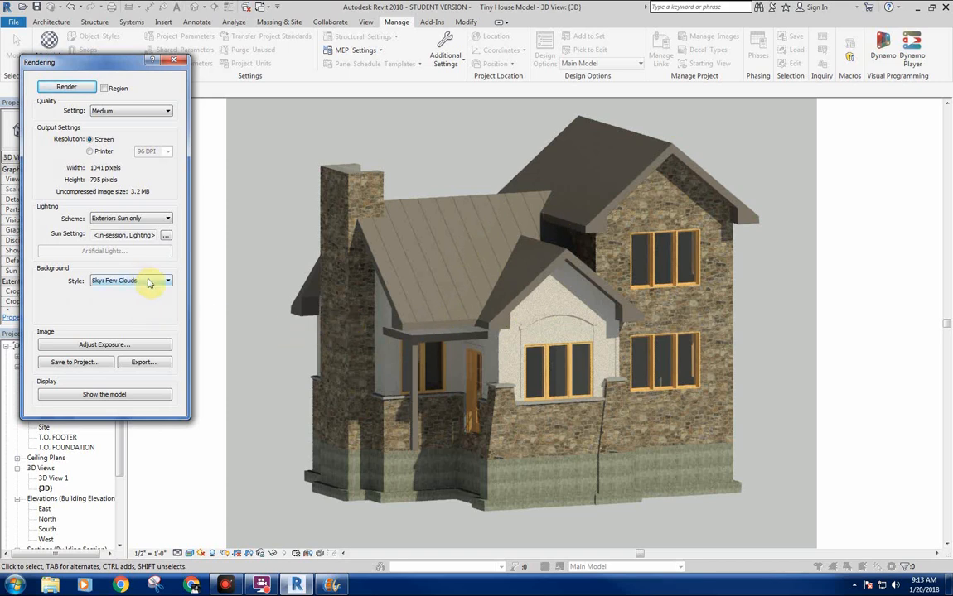
# Open the exposure adjustments for the rendered image and apply a Shadows value of 0.54.
pyautogui.click(102, 344)
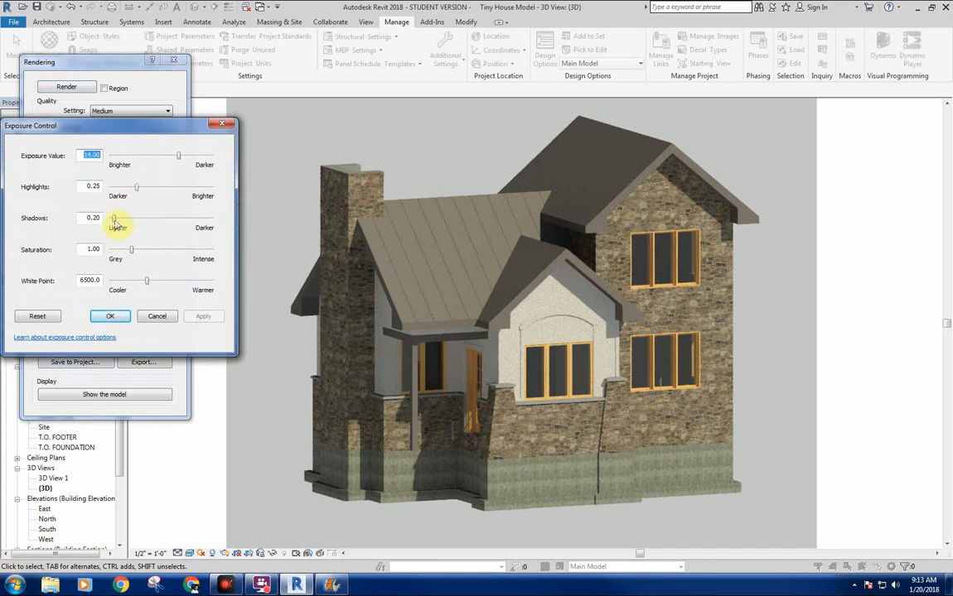
pyautogui.click(116, 219)
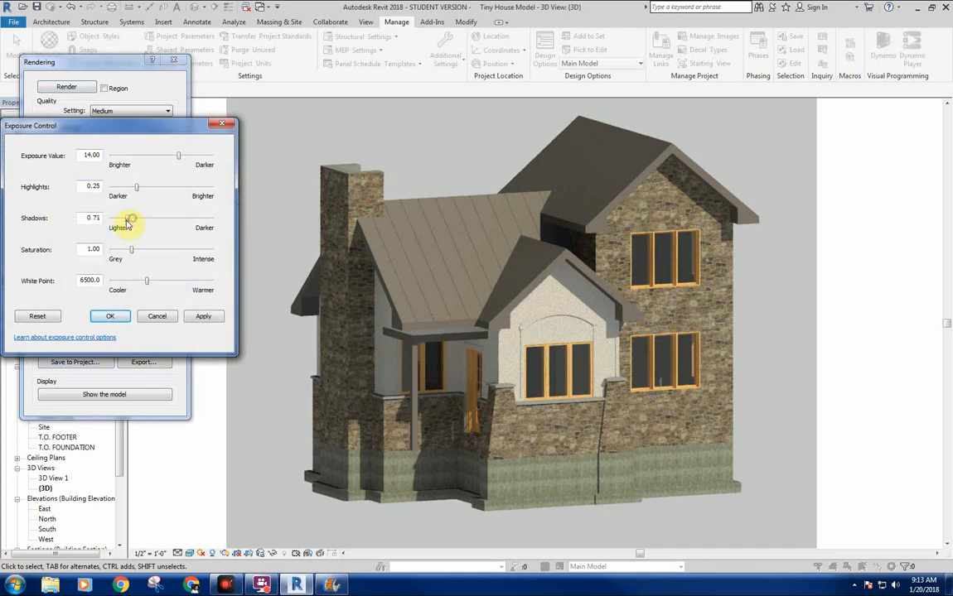
pyautogui.click(207, 318)
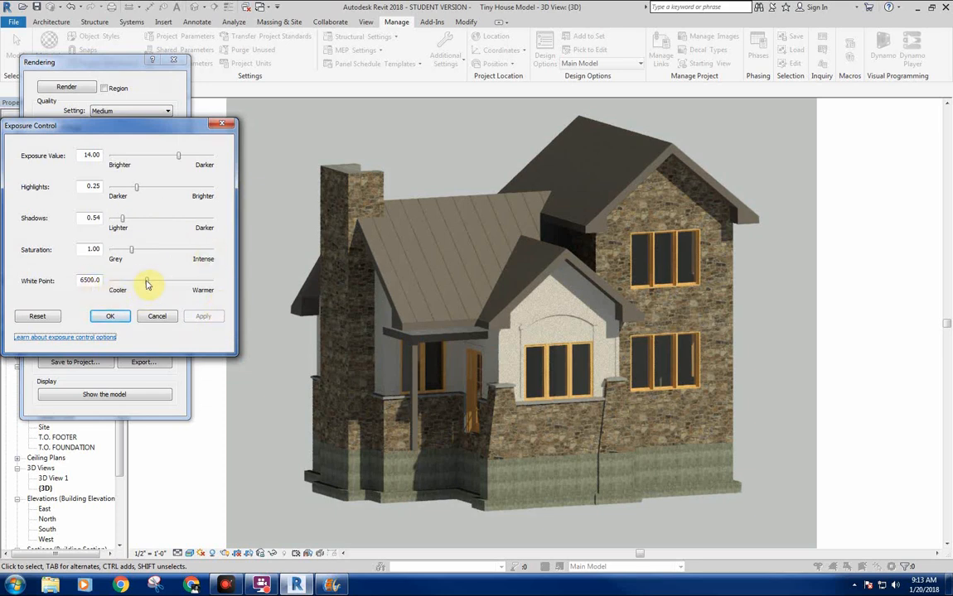
# Make the rendered image cooler by lowering the exposure's White Point to 5952.8 and applying it.
pyautogui.moveTo(146, 285); pyautogui.dragTo(144, 285)
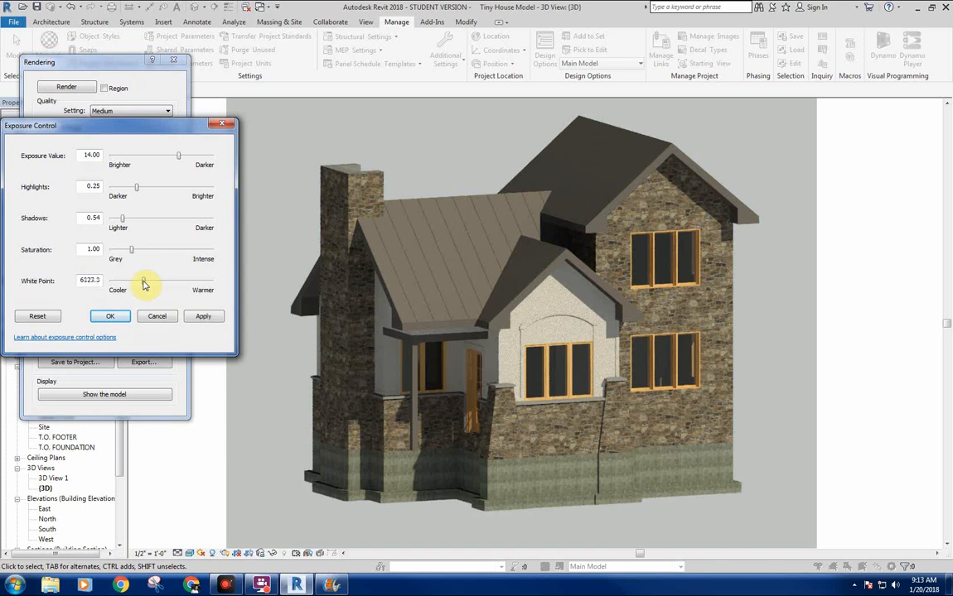
pyautogui.click(217, 317)
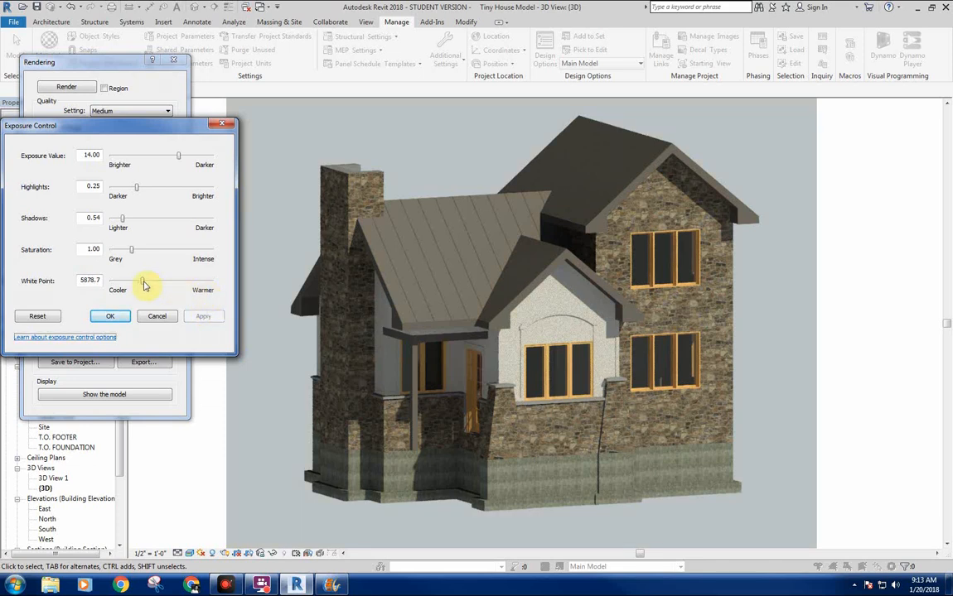
pyautogui.moveTo(143, 283); pyautogui.dragTo(143, 284)
pyautogui.click(214, 317)
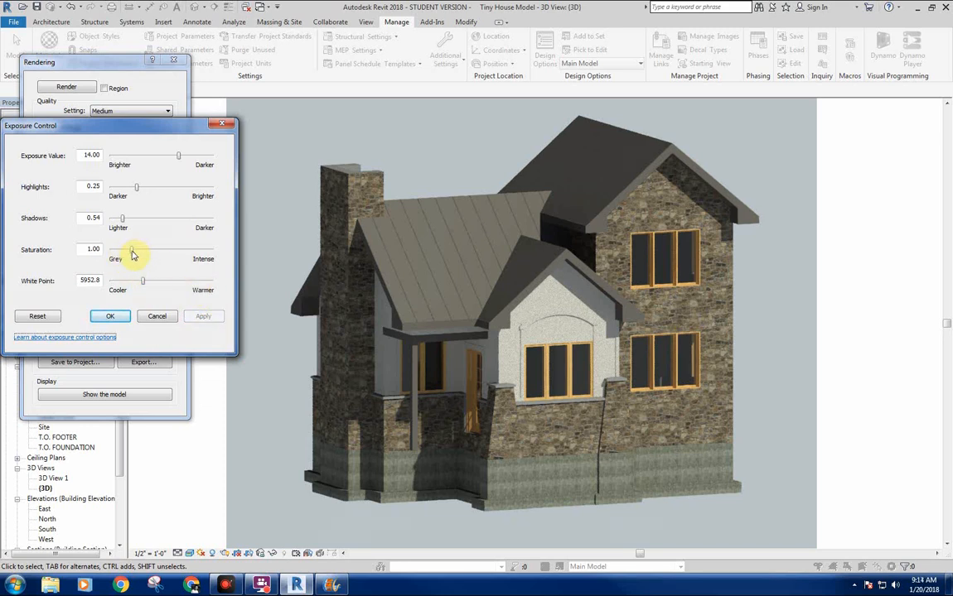
# Try several lower Saturation values on the rendered image, finishing with 0.98 applied.
pyautogui.moveTo(133, 254); pyautogui.dragTo(126, 255)
pyautogui.click(213, 319)
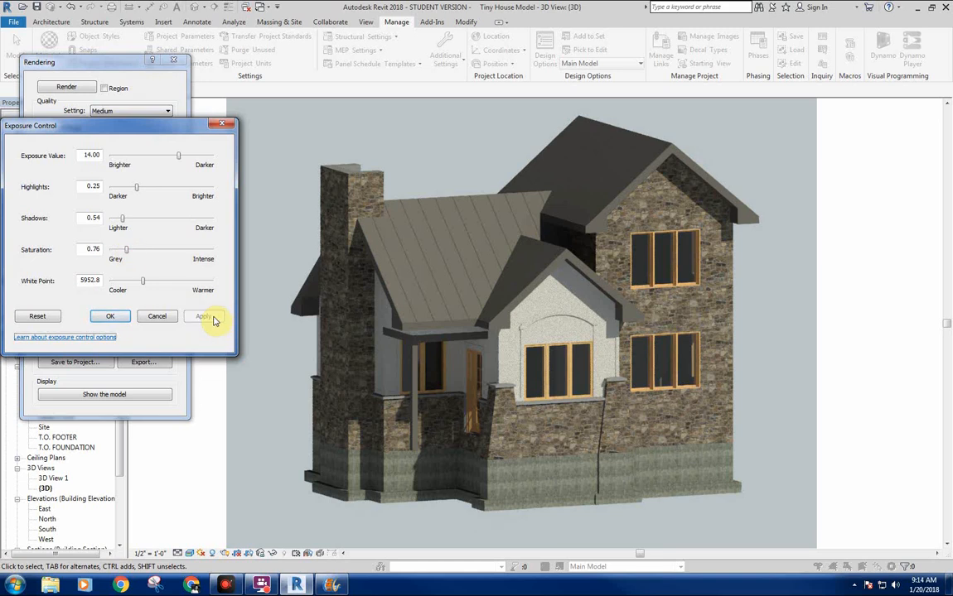
pyautogui.moveTo(129, 255); pyautogui.dragTo(128, 254)
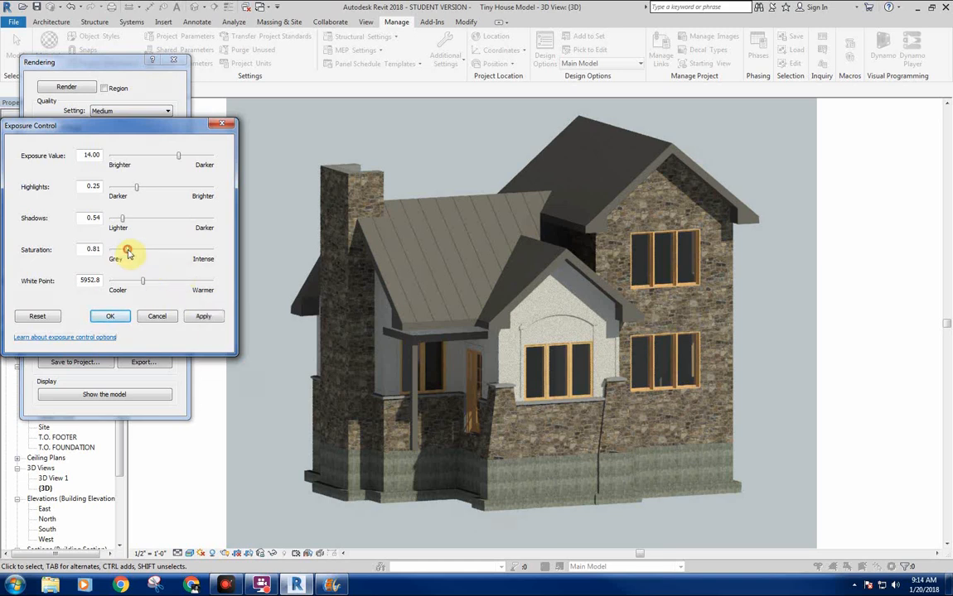
pyautogui.click(207, 317)
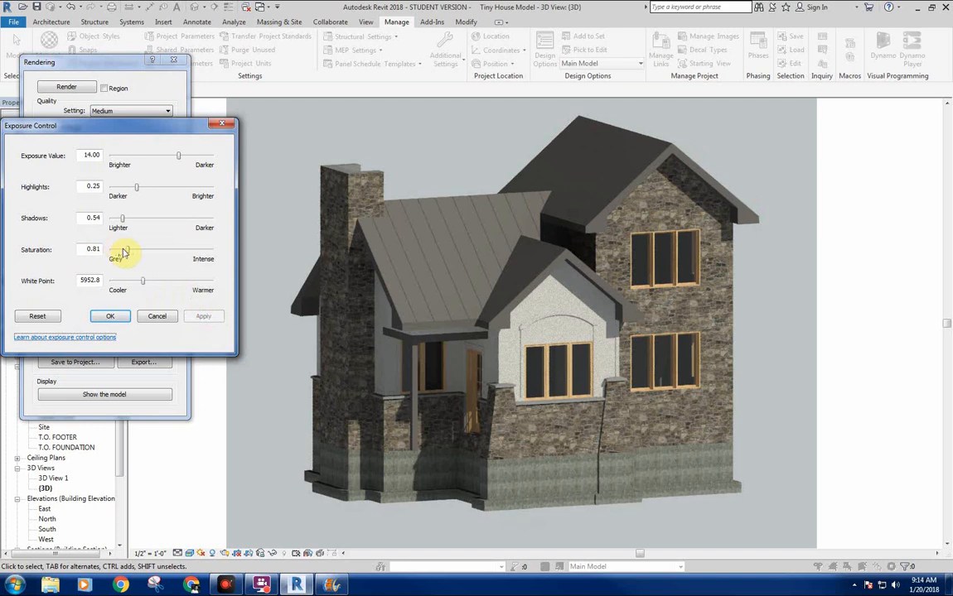
pyautogui.moveTo(129, 253)
pyautogui.mouseDown()
pyautogui.moveTo(189, 251)
pyautogui.moveTo(131, 250)
pyautogui.mouseUp()
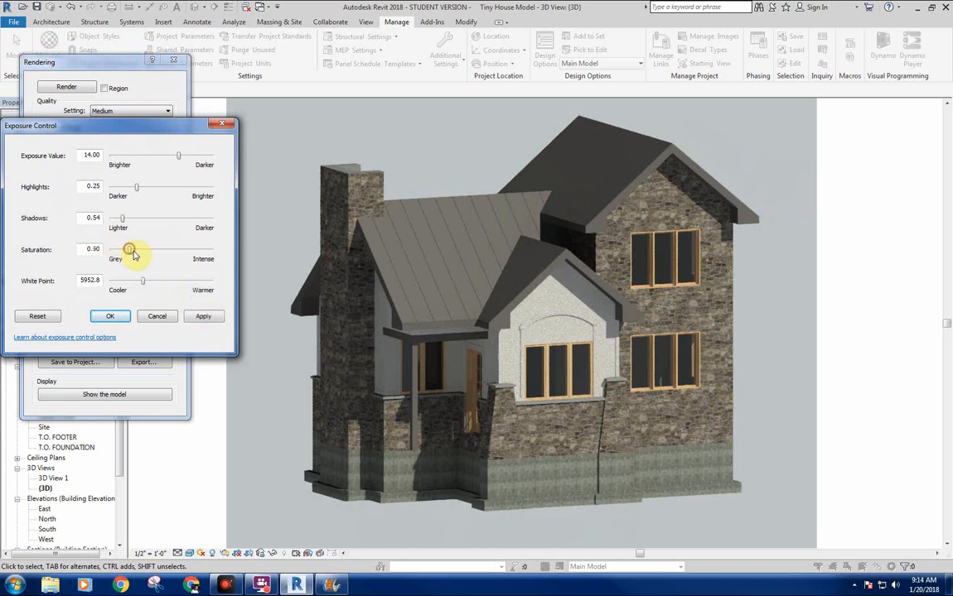
pyautogui.click(213, 318)
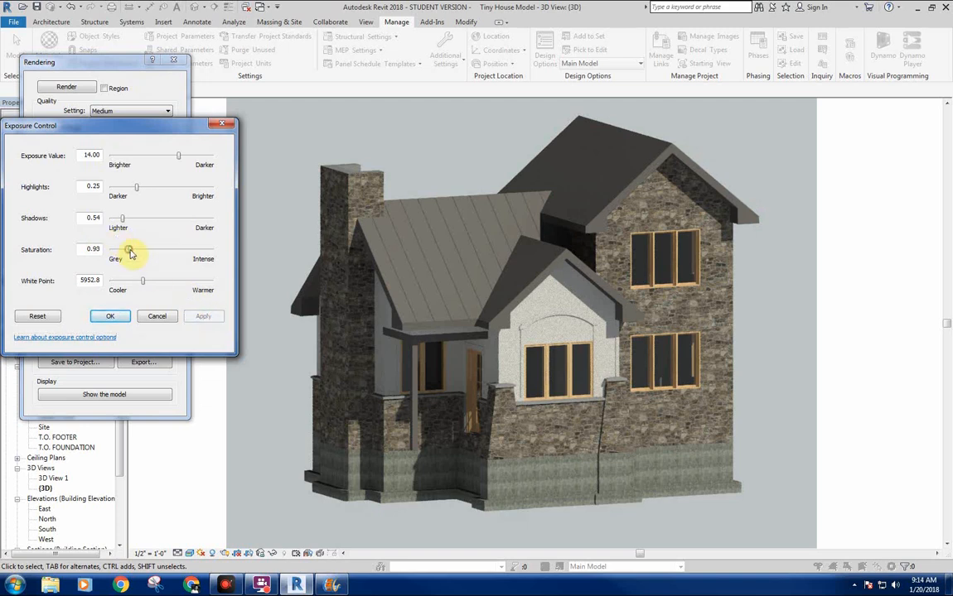
pyautogui.moveTo(130, 253); pyautogui.dragTo(131, 252)
pyautogui.click(198, 320)
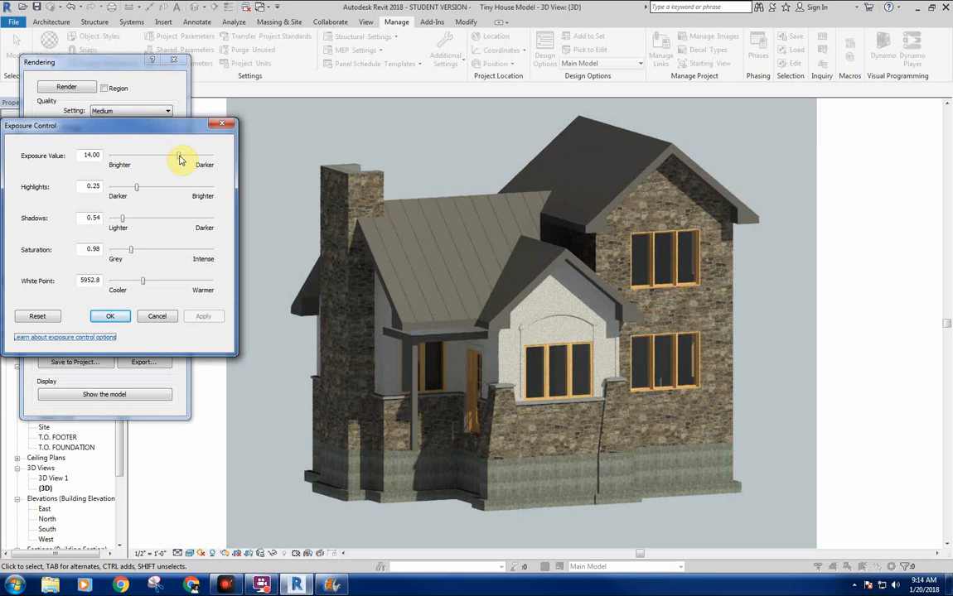
# Brighten the rendered image by setting the Exposure Value to 13.57, and accept the exposure adjustments.
pyautogui.moveTo(182, 158); pyautogui.dragTo(177, 160)
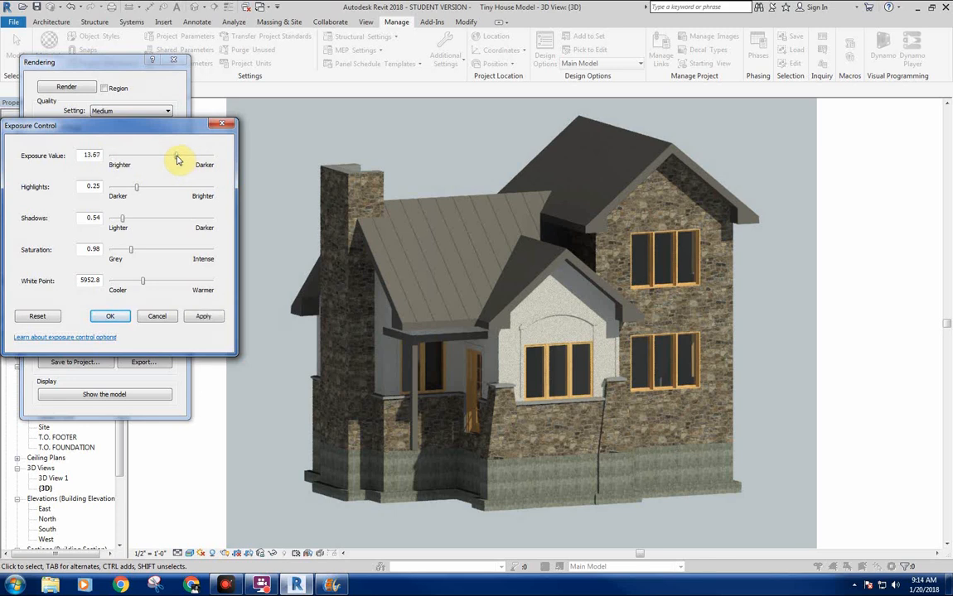
pyautogui.click(209, 318)
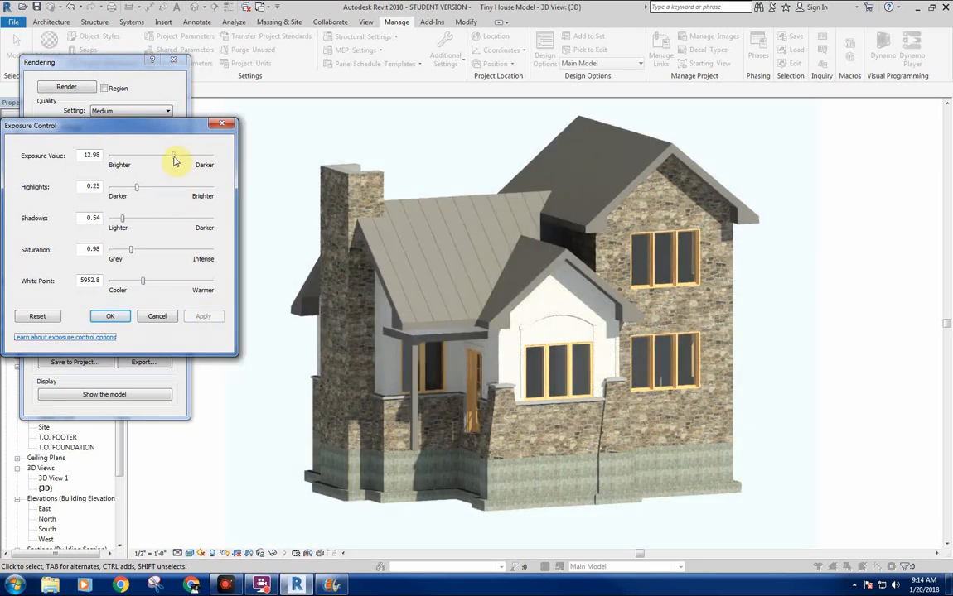
pyautogui.moveTo(175, 159); pyautogui.dragTo(176, 174)
pyautogui.click(204, 318)
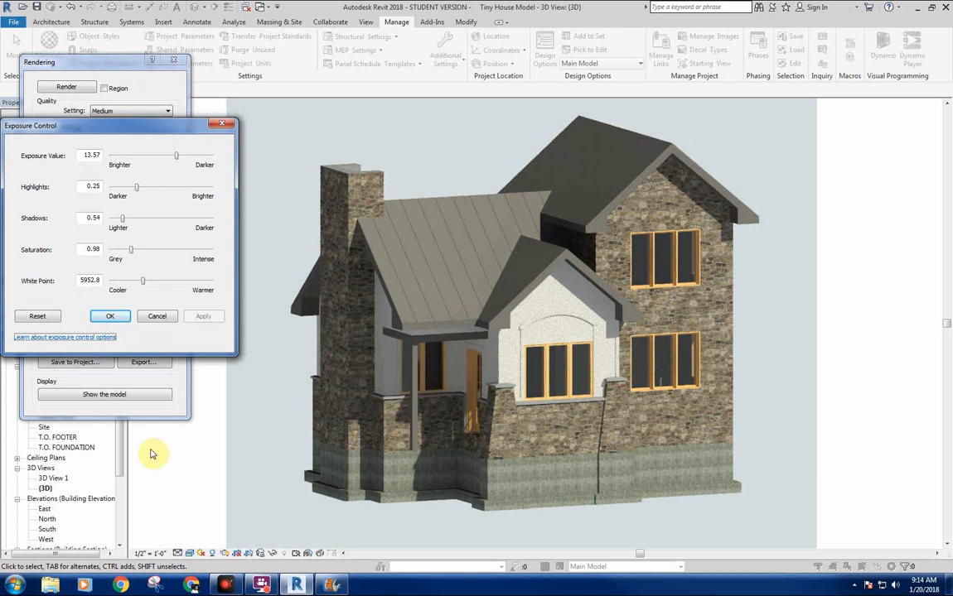
pyautogui.click(107, 316)
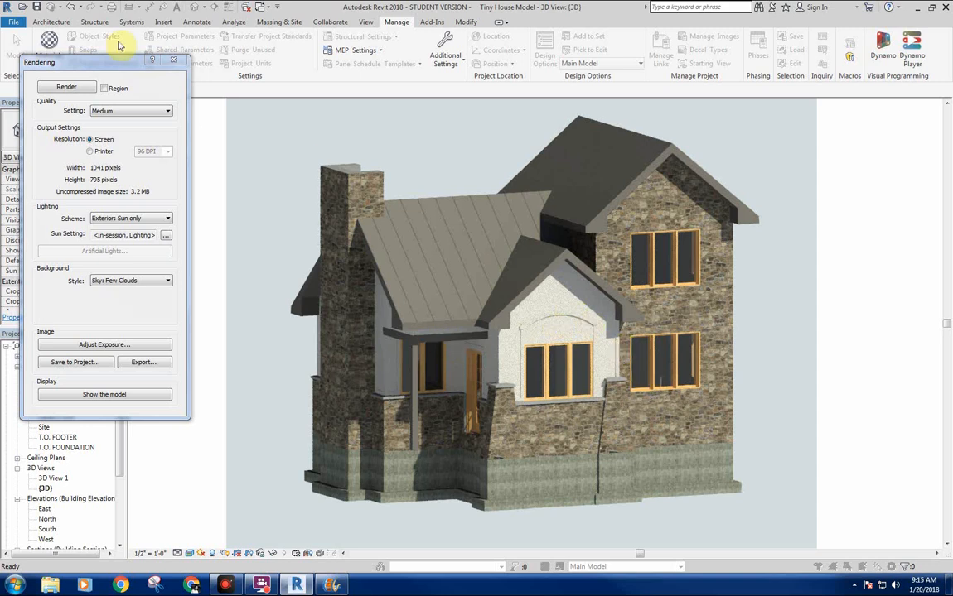
# Open the project materials and examine the - Stucco material's appearance settings, including its enlarged preview and self illumination options.
pyautogui.click(46, 38)
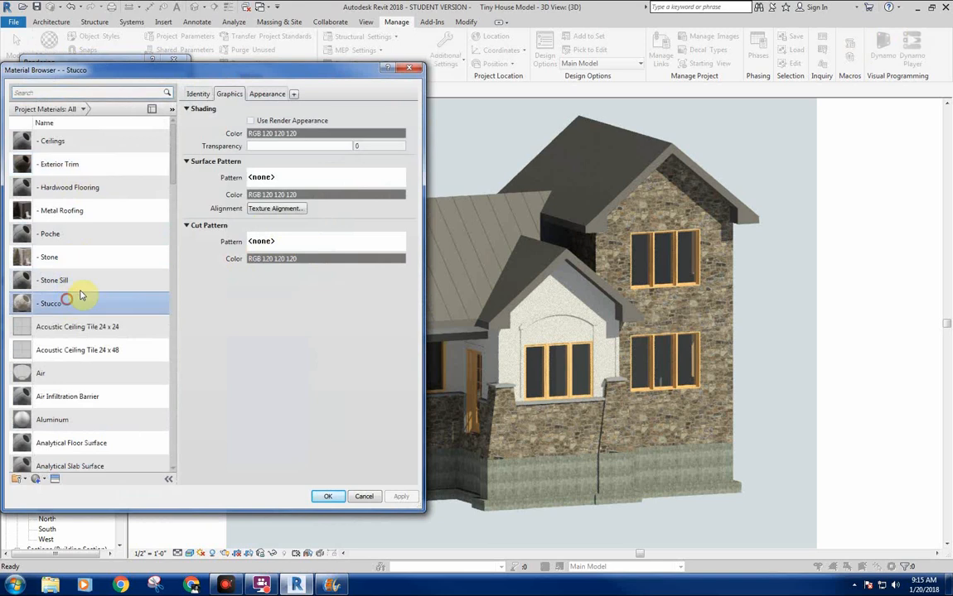
pyautogui.click(68, 303)
pyautogui.click(267, 95)
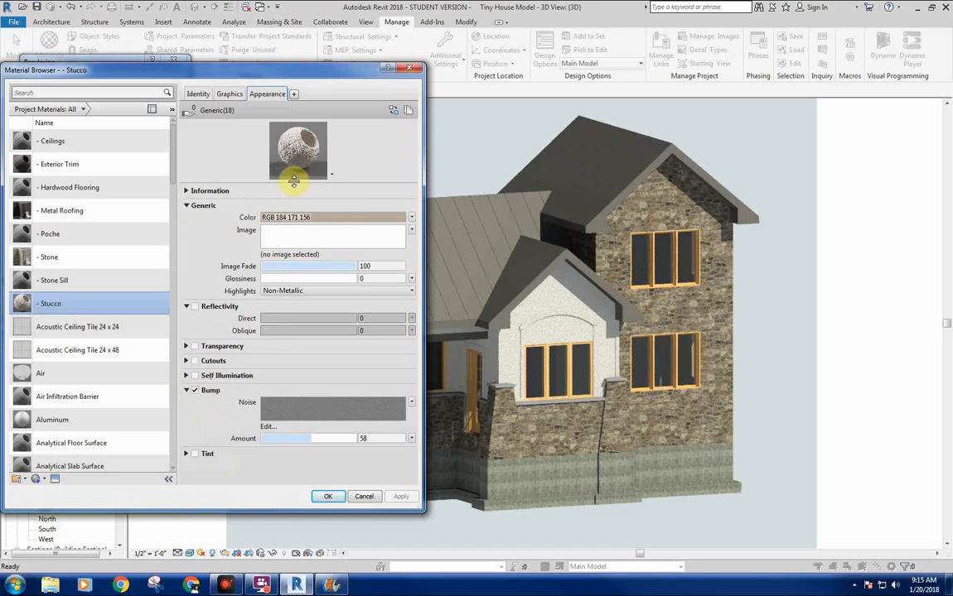
pyautogui.moveTo(294, 181); pyautogui.dragTo(304, 304)
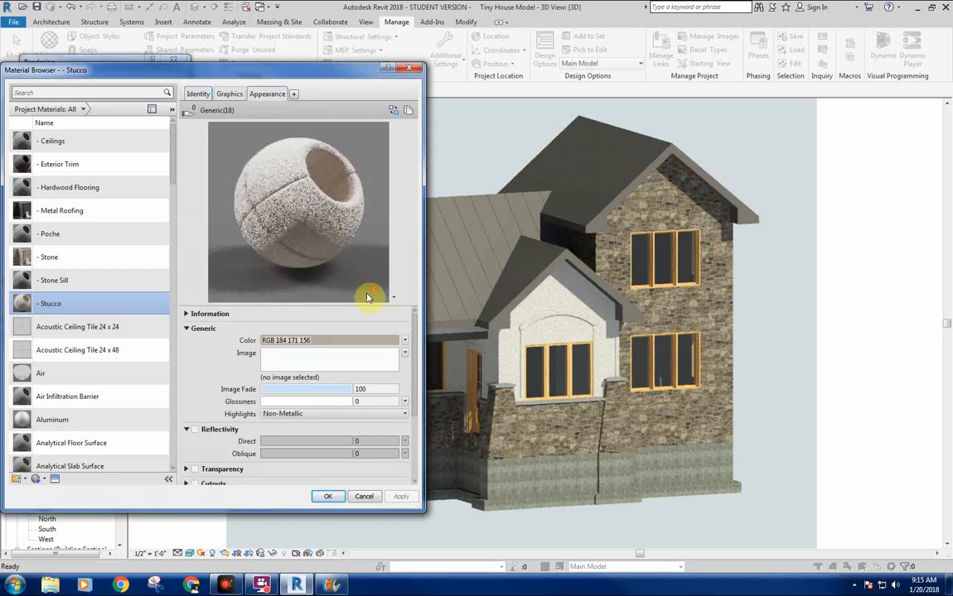
pyautogui.scroll(-3, 213, 365)
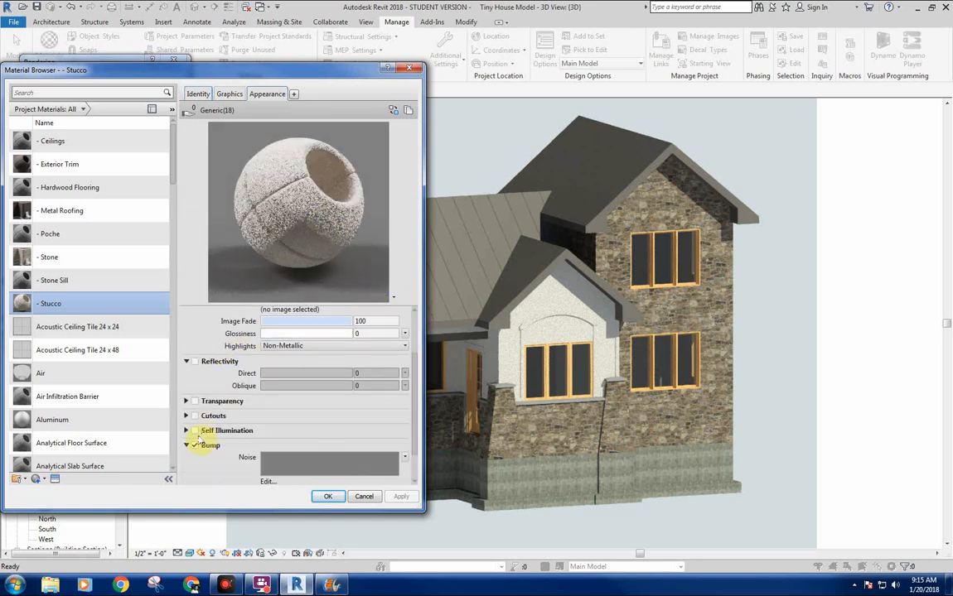
pyautogui.click(194, 431)
pyautogui.click(196, 432)
pyautogui.click(196, 431)
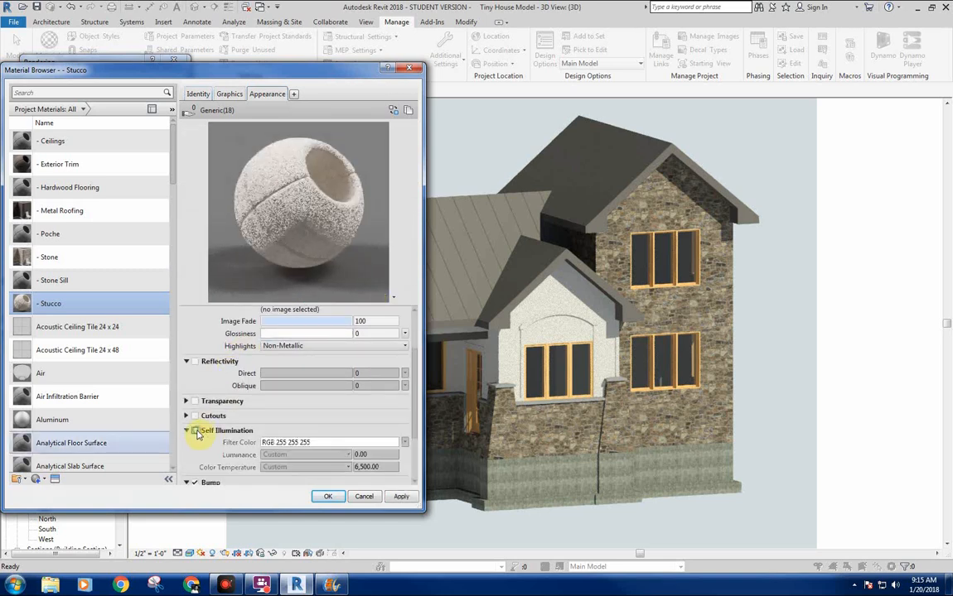
pyautogui.moveTo(418, 380); pyautogui.dragTo(425, 319)
# Replace the - Stucco material's appearance asset with Generic from the Default category of the Appearance Library.
pyautogui.click(394, 111)
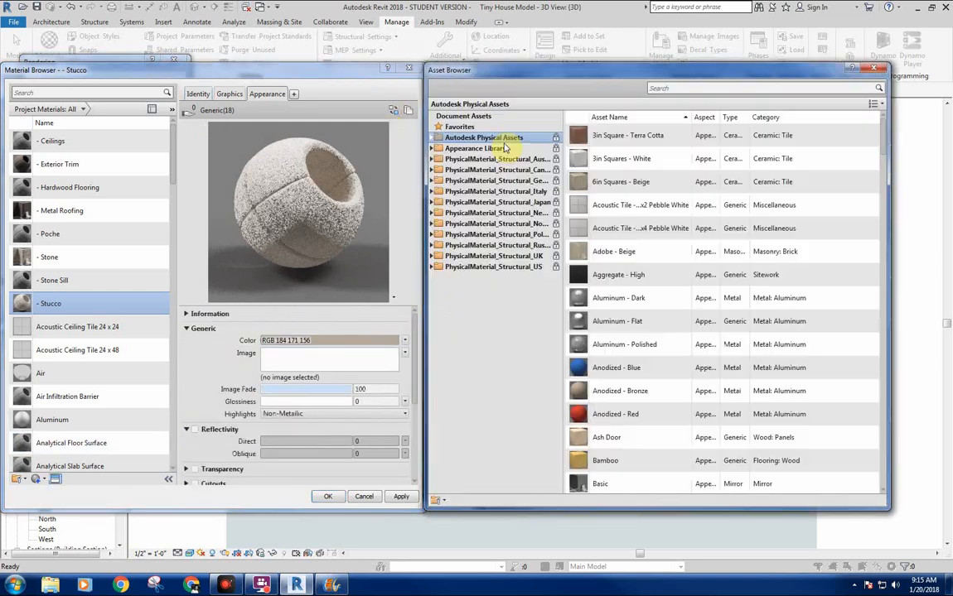
pyautogui.click(432, 149)
pyautogui.click(461, 181)
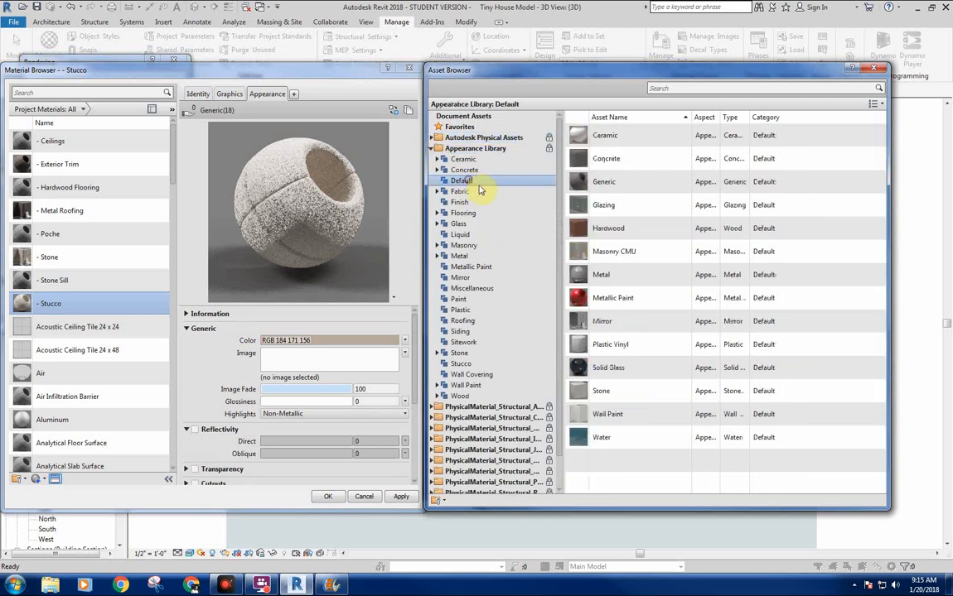
pyautogui.doubleClick(614, 188)
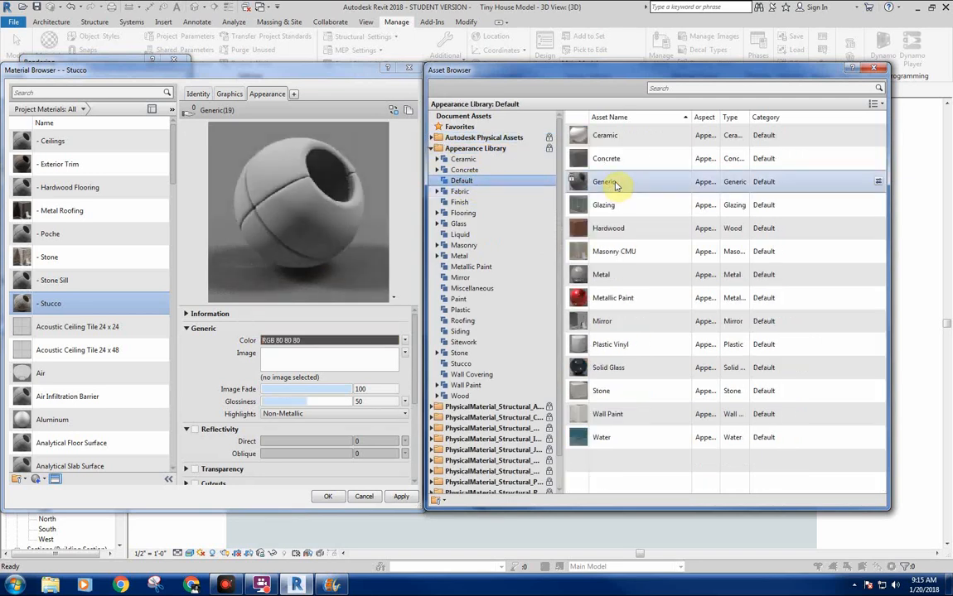
pyautogui.click(873, 67)
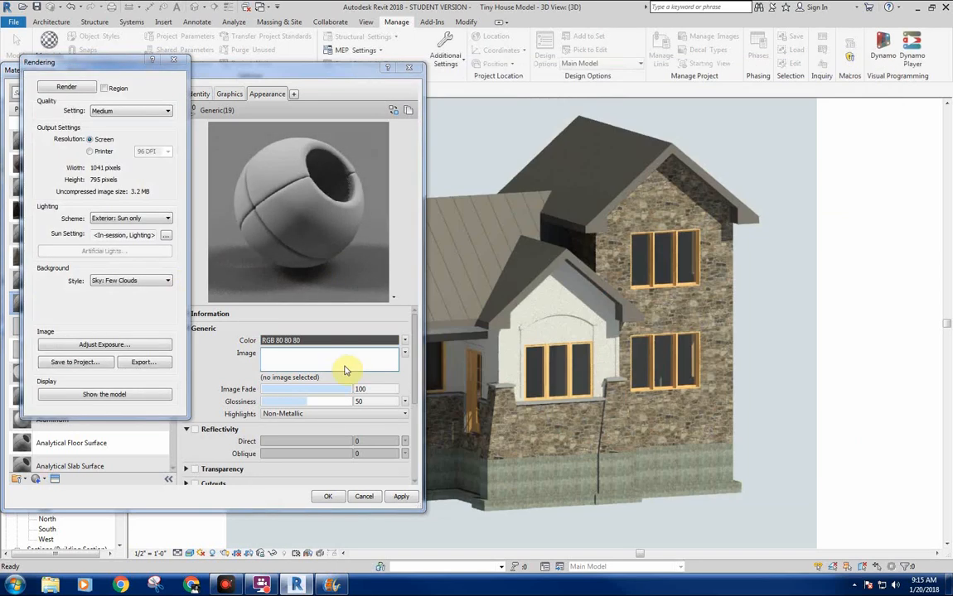
# Set the - Stucco material's generic appearance color to RGB 157 140 125.
pyautogui.click(294, 346)
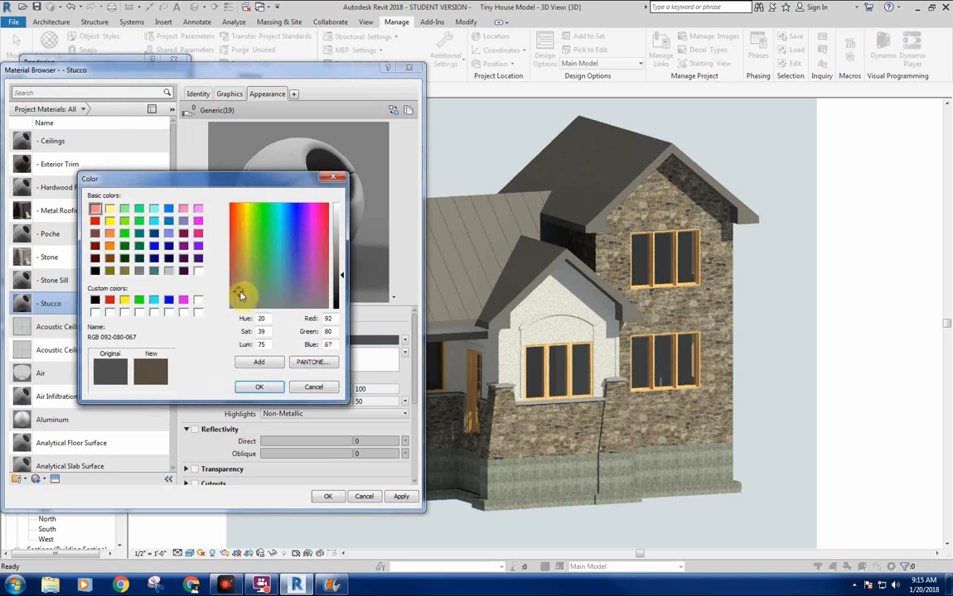
pyautogui.moveTo(243, 298); pyautogui.dragTo(242, 297)
pyautogui.click(341, 256)
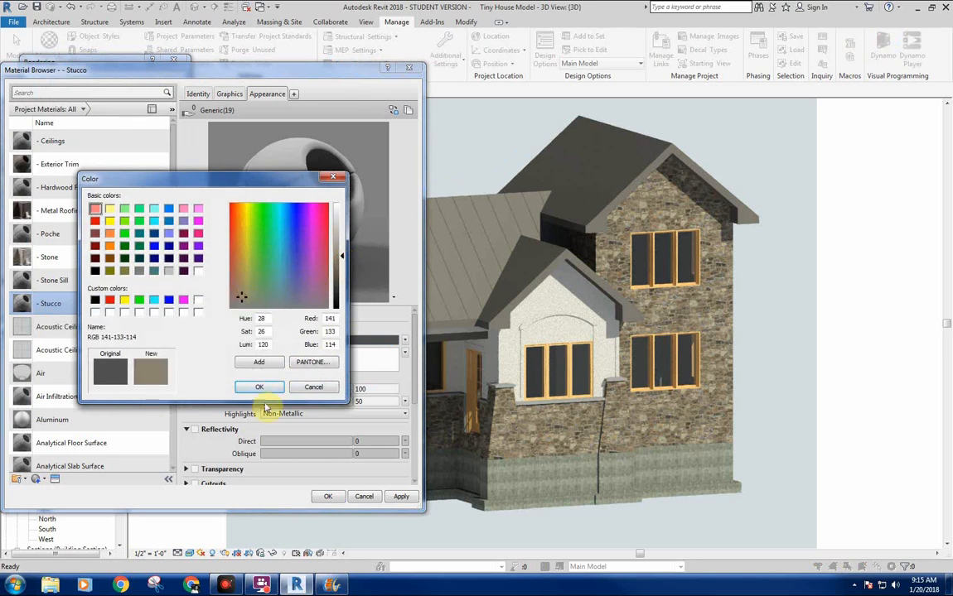
pyautogui.click(339, 251)
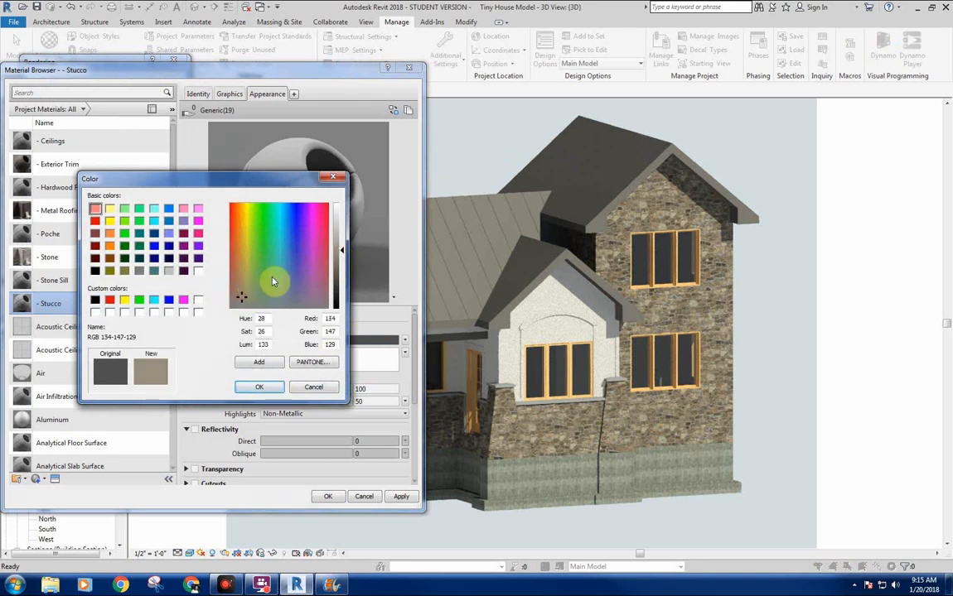
pyautogui.click(259, 387)
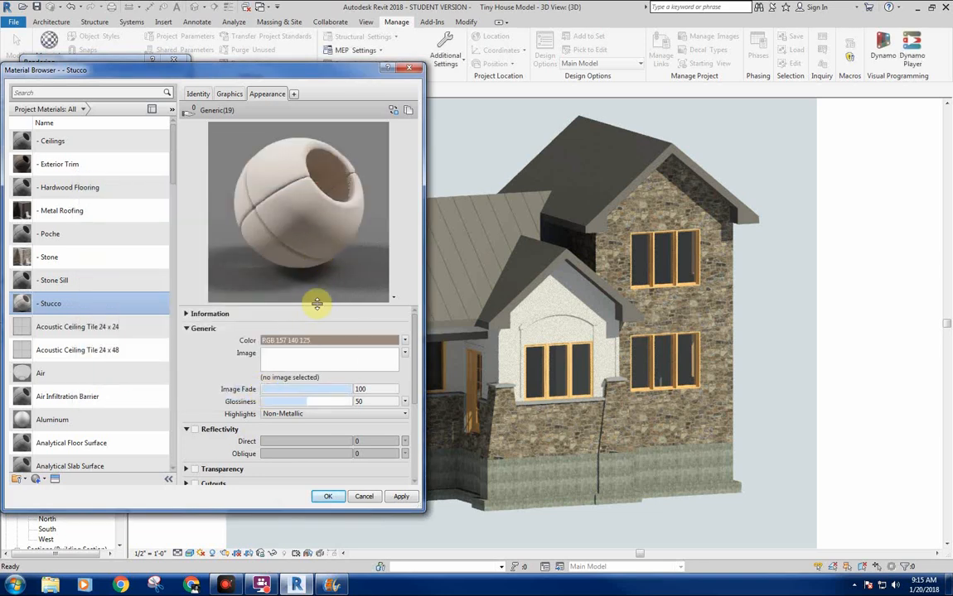
# Look over the - Stucco material's remaining appearance settings and delete that material from the project.
pyautogui.moveTo(346, 303); pyautogui.dragTo(349, 212)
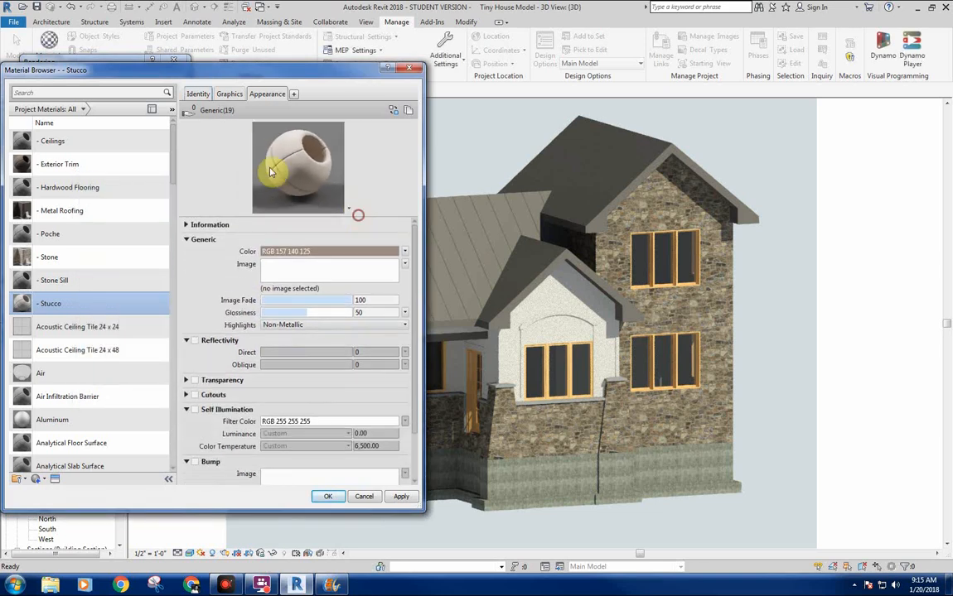
pyautogui.click(348, 208)
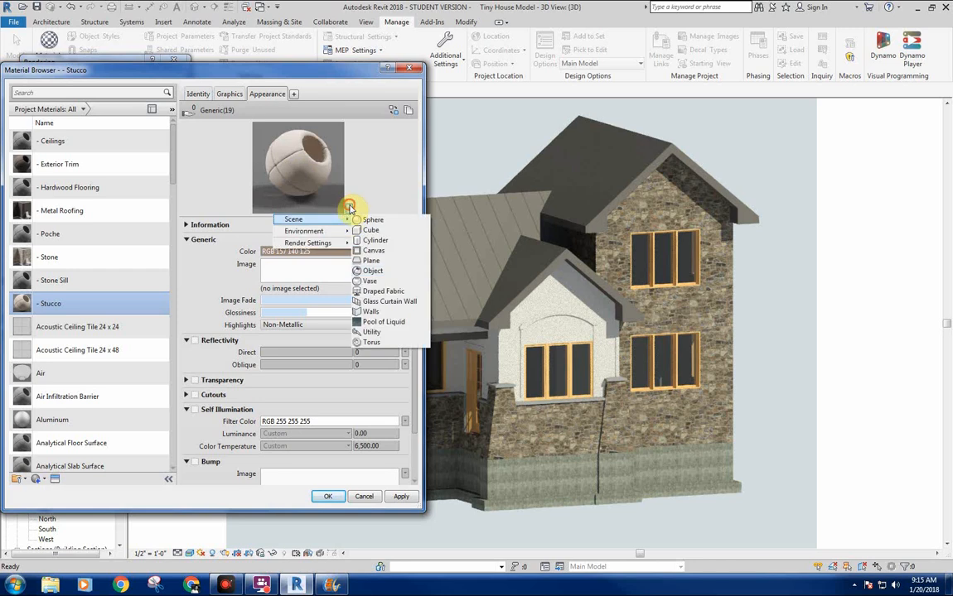
pyautogui.click(349, 208)
pyautogui.click(379, 175)
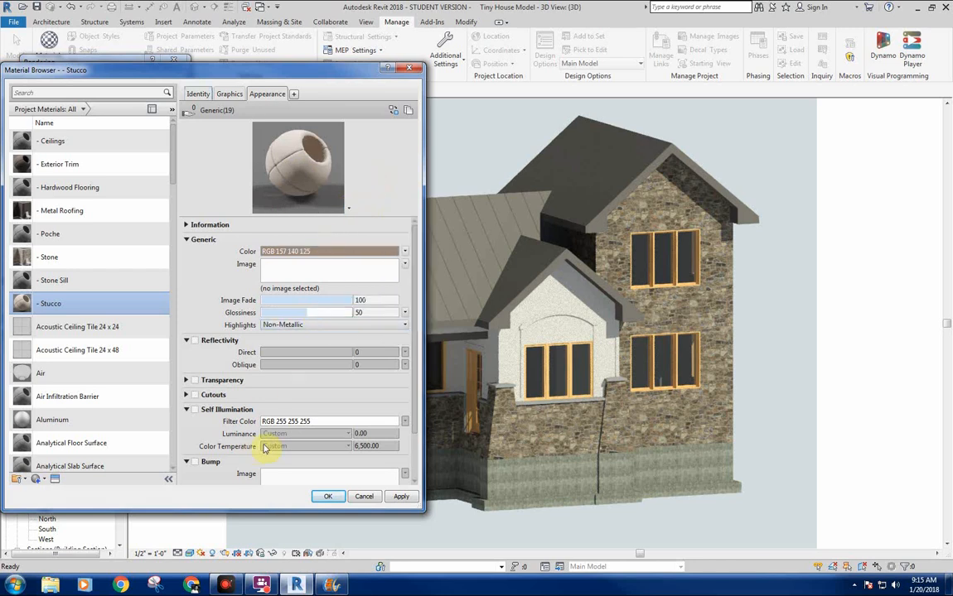
pyautogui.scroll(-2, 419, 390)
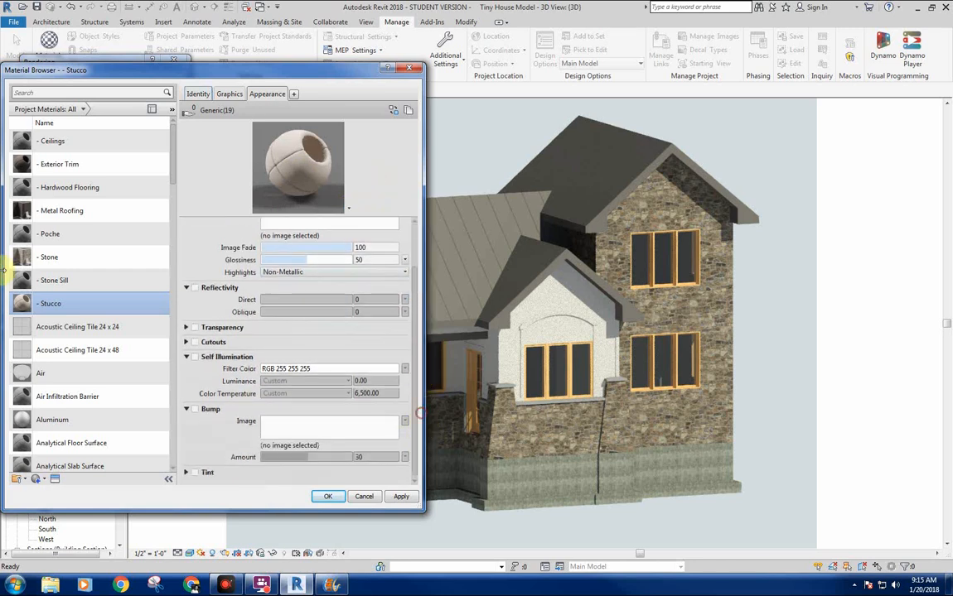
pyautogui.rightClick(59, 304)
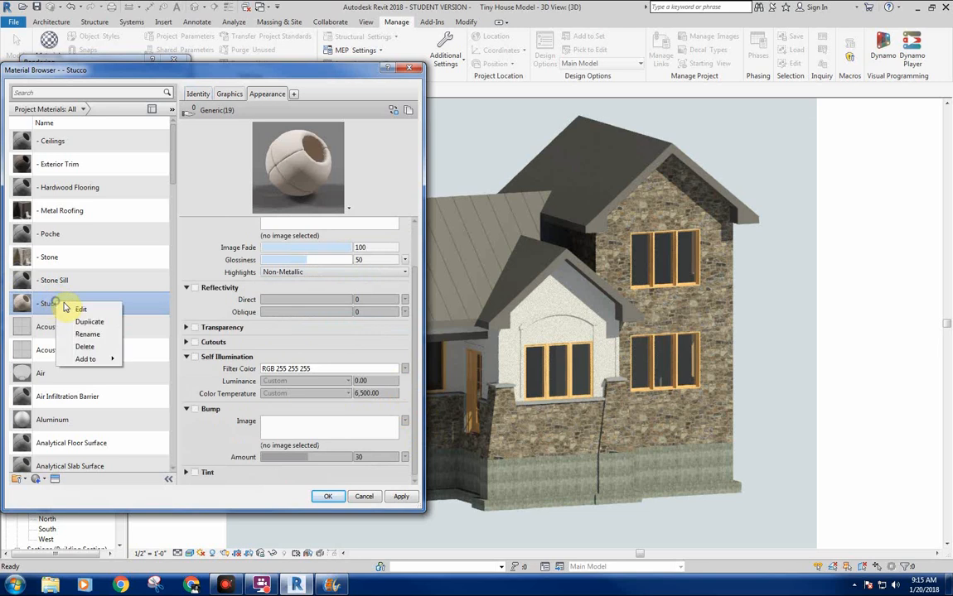
pyautogui.click(85, 348)
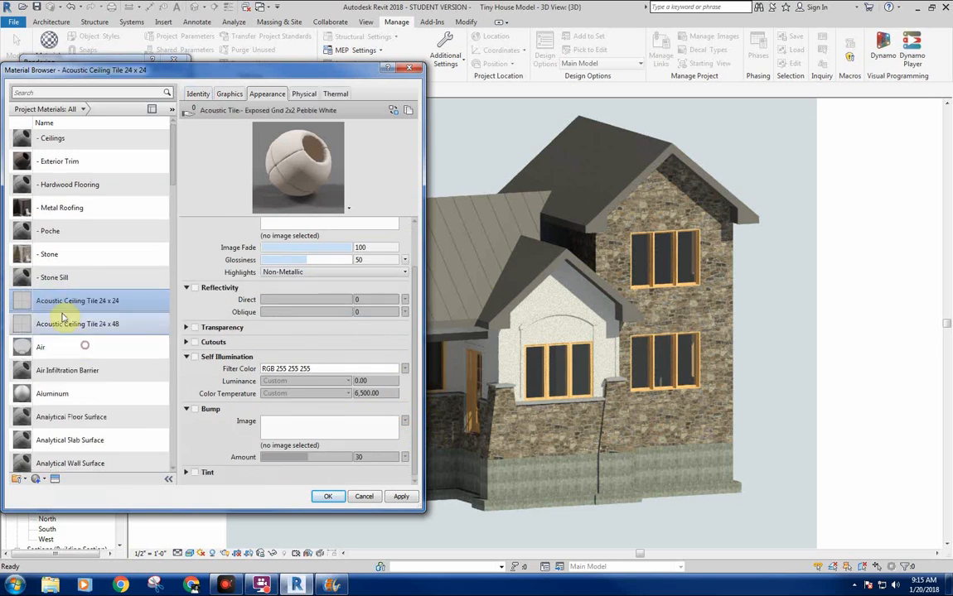
# Create a new project material and rename it - Stucco.
pyautogui.click(36, 479)
pyautogui.click(48, 491)
pyautogui.rightClick(53, 301)
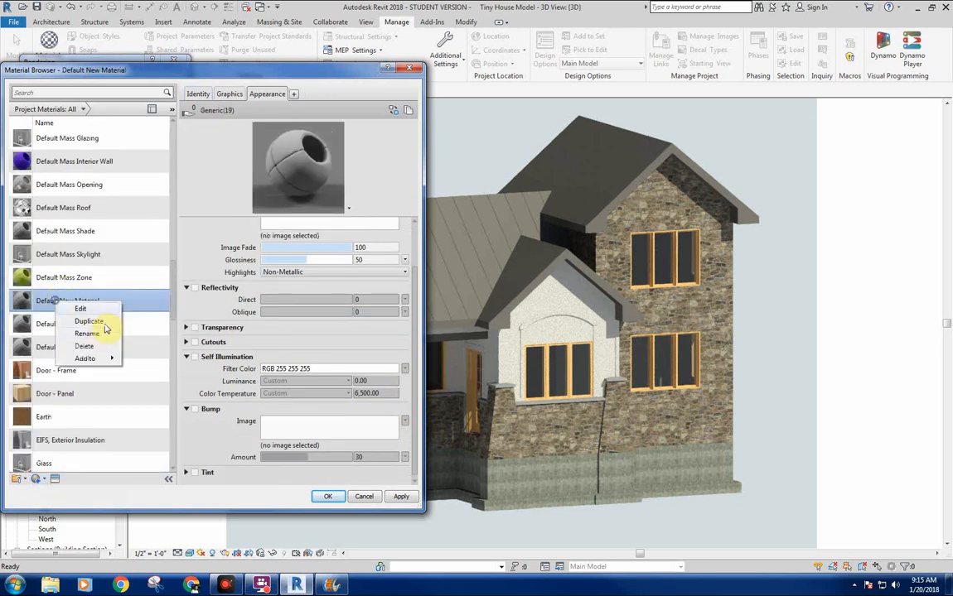
pyautogui.click(96, 333)
pyautogui.write('-')
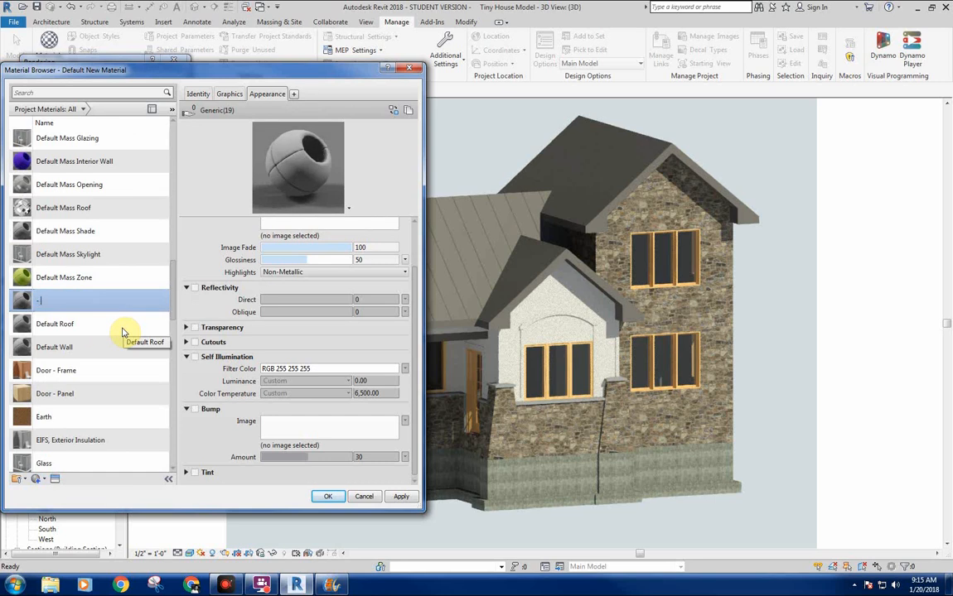
pyautogui.write(' Stucco')
pyautogui.press('Return')
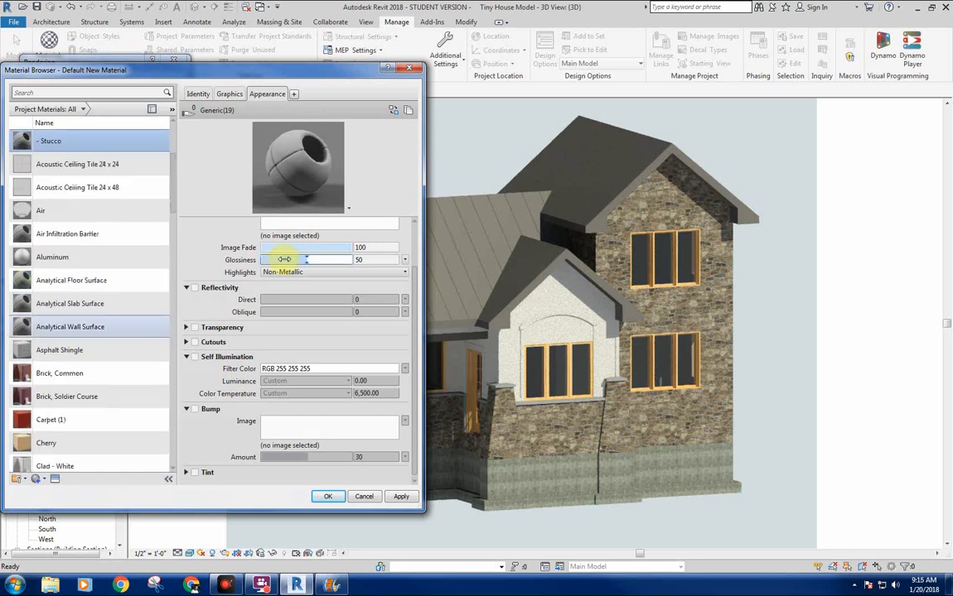
# Set the new - Stucco material's generic appearance color to RGB 126 114 105.
pyautogui.scroll(1, 417, 258)
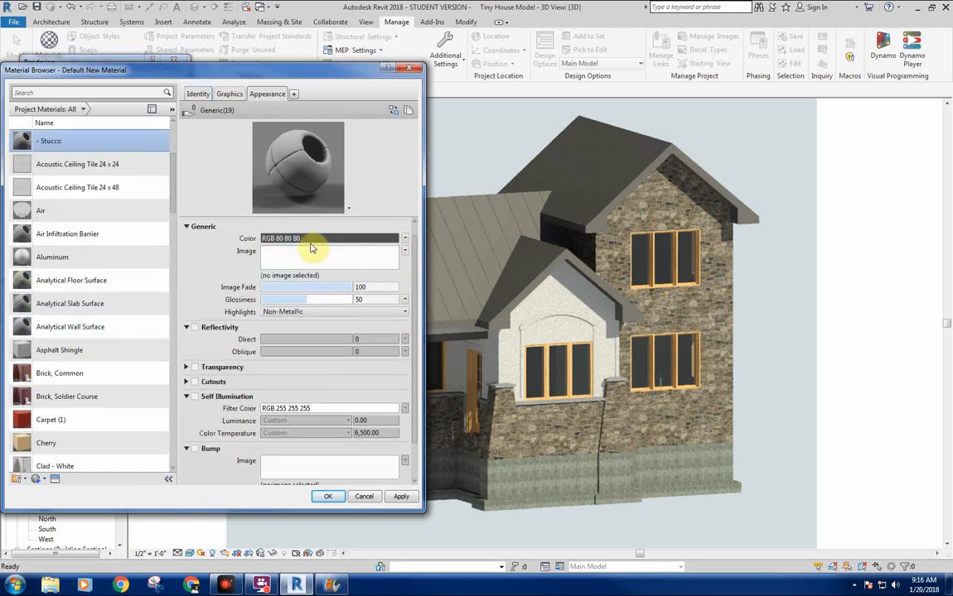
pyautogui.click(311, 238)
pyautogui.moveTo(237, 307)
pyautogui.mouseDown()
pyautogui.moveTo(246, 287)
pyautogui.moveTo(236, 290)
pyautogui.mouseUp()
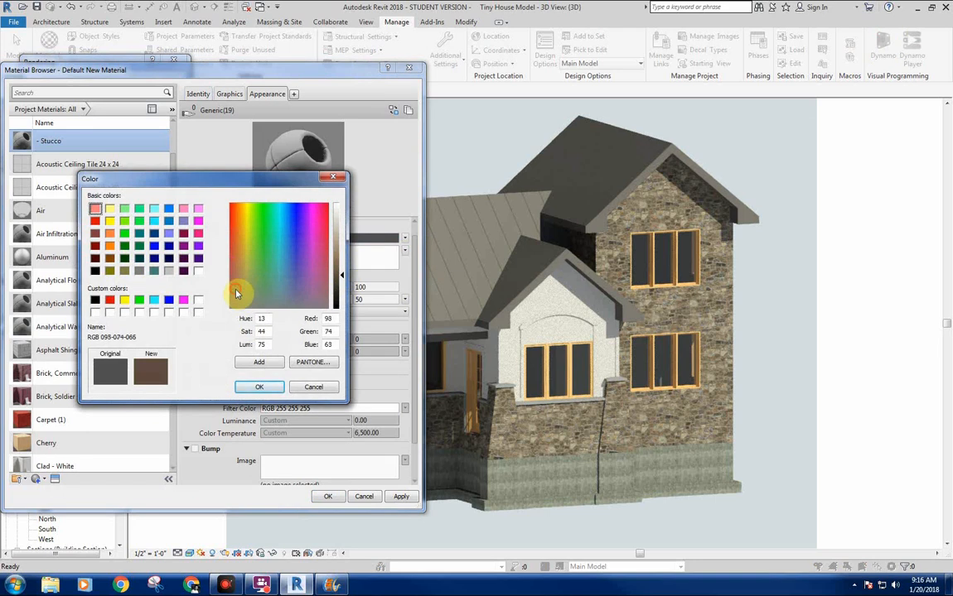
pyautogui.moveTo(334, 276); pyautogui.dragTo(336, 261)
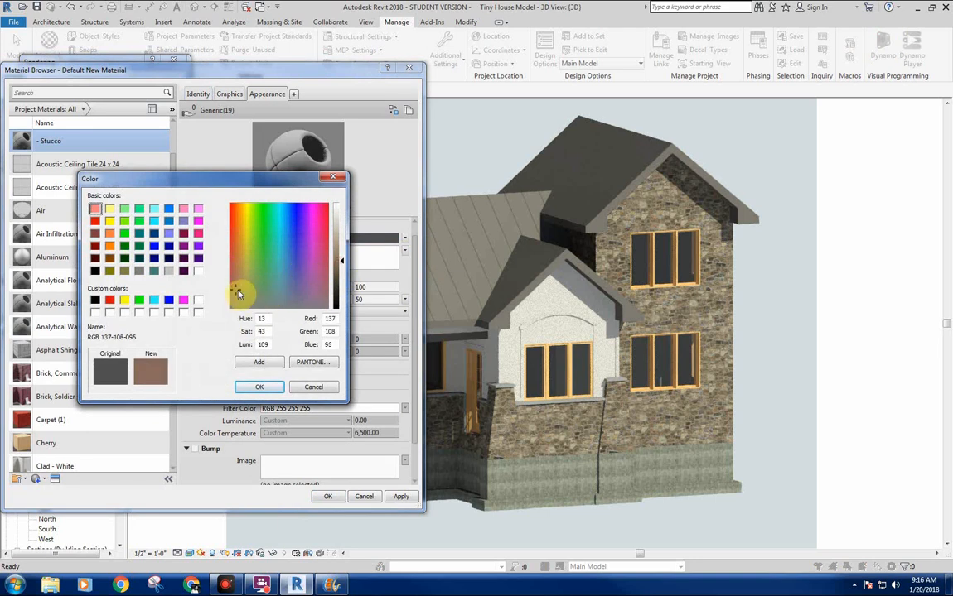
pyautogui.moveTo(238, 297); pyautogui.dragTo(236, 300)
pyautogui.click(260, 386)
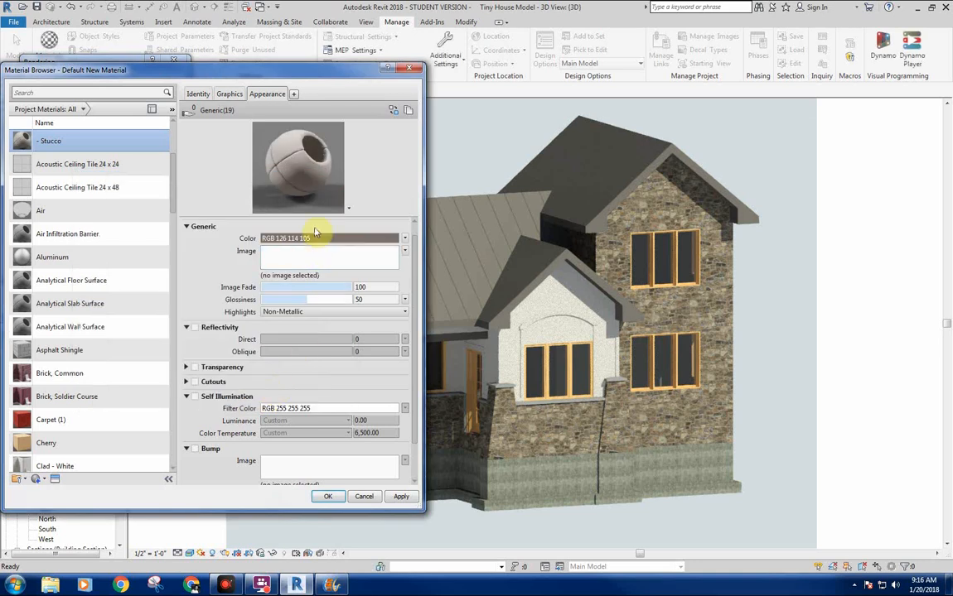
# Replace the - Stucco material's appearance with Wall Texture - Beige from the Appearance Library's Stucco category and turn off its weathering.
pyautogui.moveTo(302, 215)
pyautogui.mouseDown()
pyautogui.moveTo(304, 278)
pyautogui.moveTo(312, 218)
pyautogui.mouseUp()
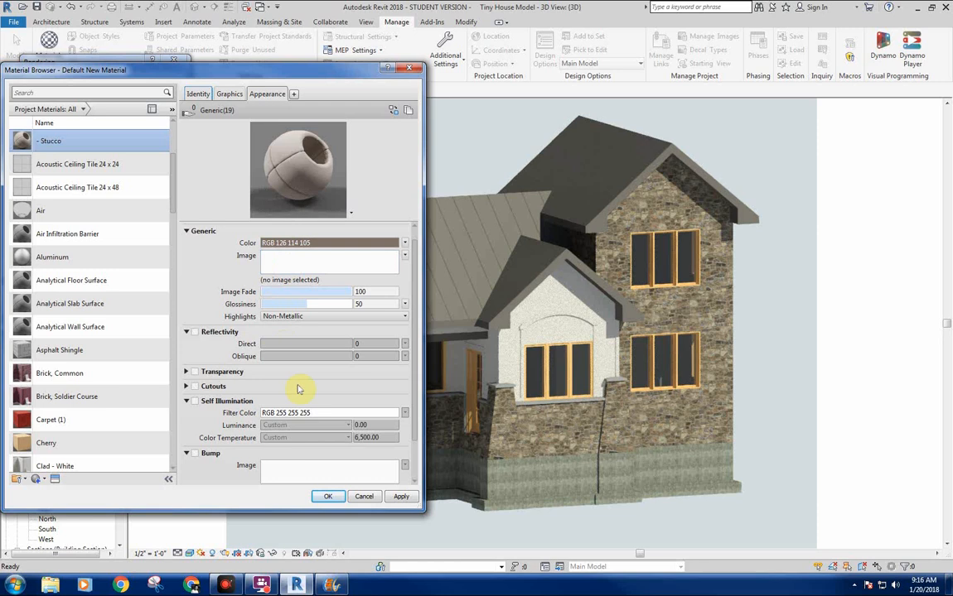
pyautogui.moveTo(413, 386); pyautogui.dragTo(424, 270)
pyautogui.click(394, 111)
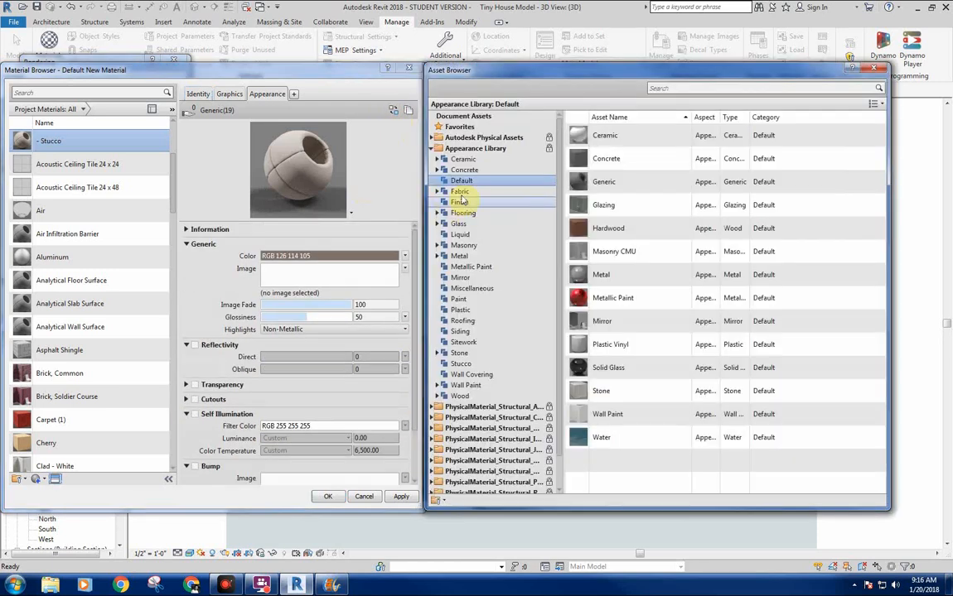
pyautogui.click(464, 364)
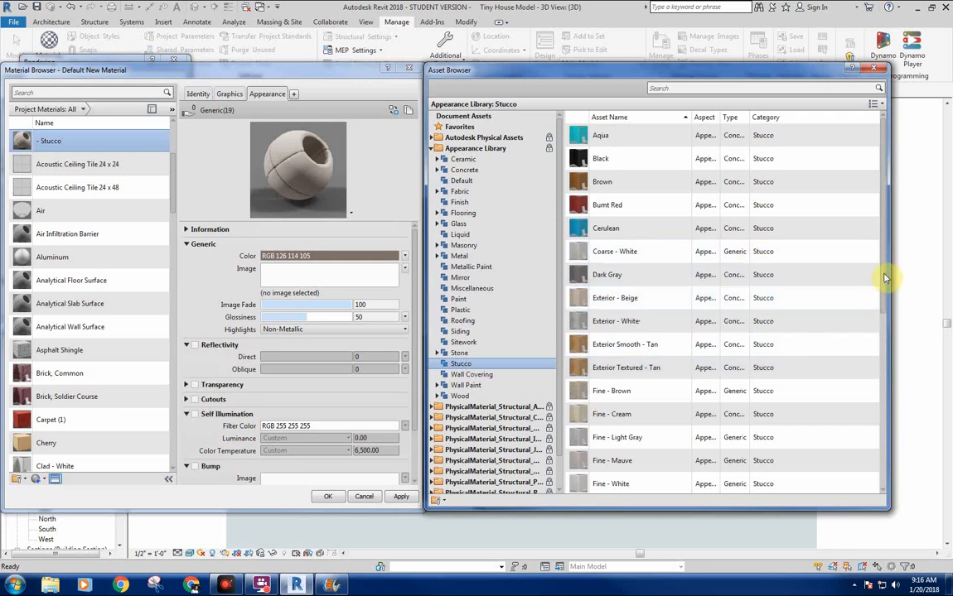
pyautogui.moveTo(885, 278); pyautogui.dragTo(901, 464)
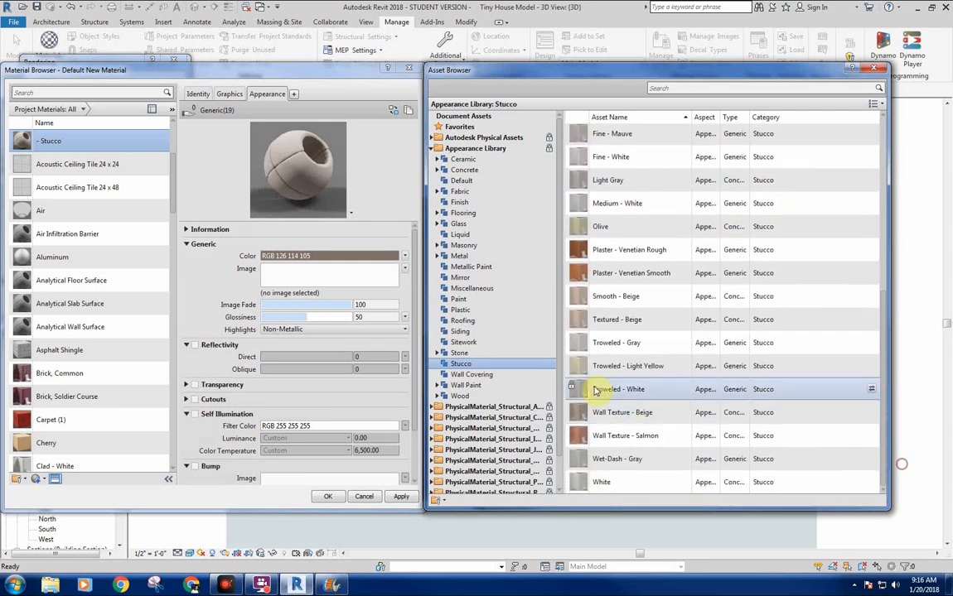
pyautogui.doubleClick(607, 412)
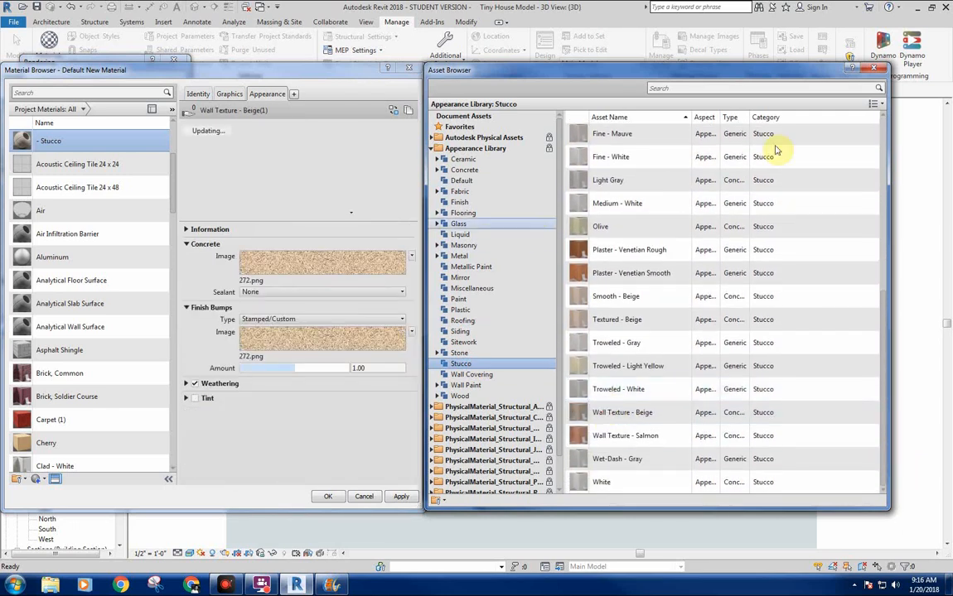
pyautogui.click(873, 68)
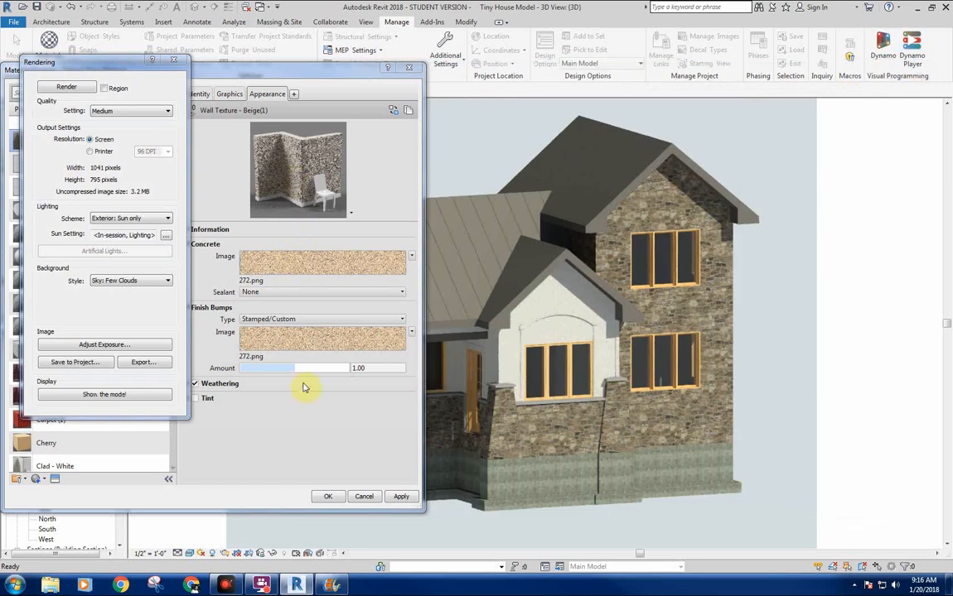
pyautogui.click(198, 385)
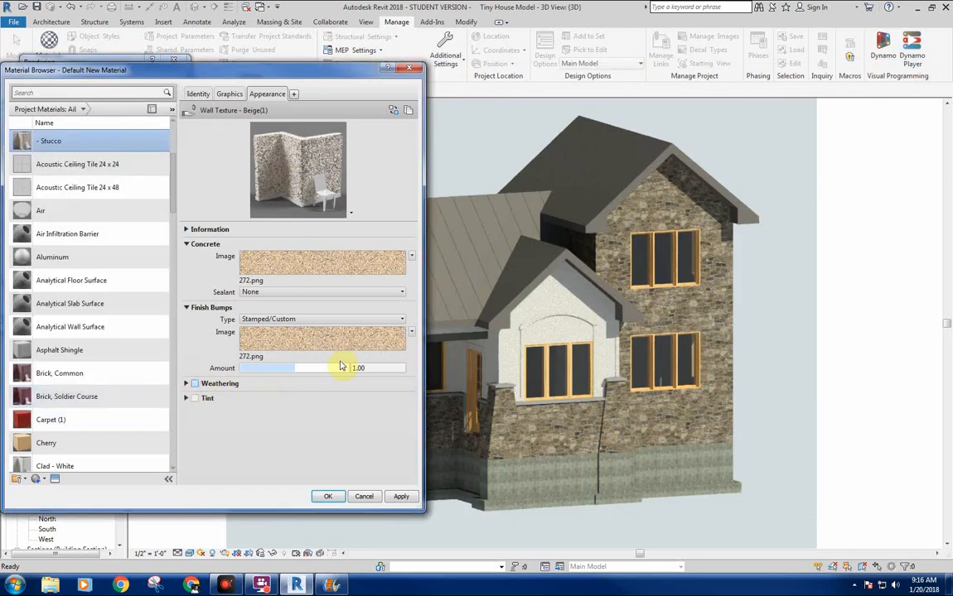
pyautogui.click(330, 497)
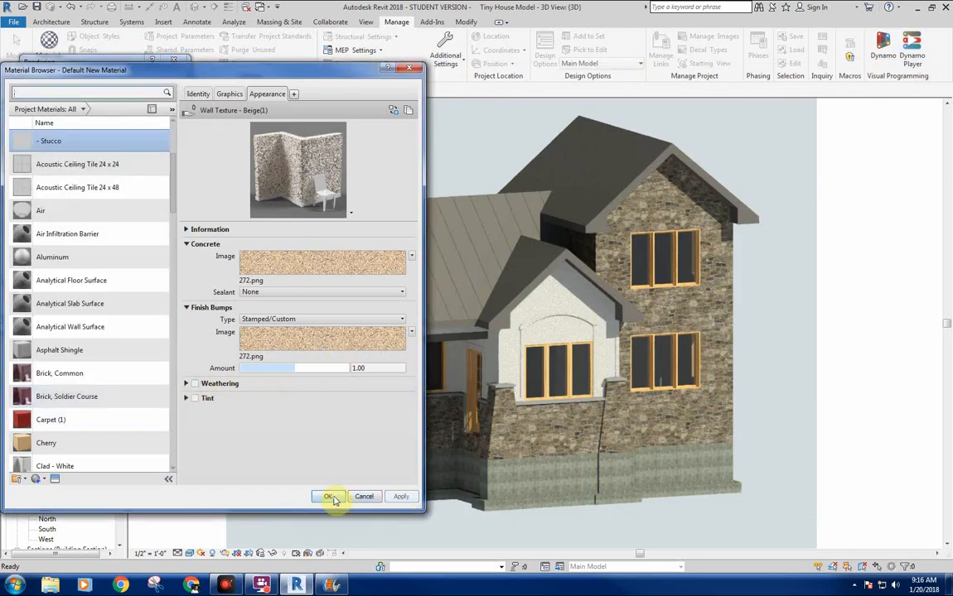
# Render the 3D view to check the stucco, stop the rendering early and close the rendering settings.
pyautogui.click(88, 89)
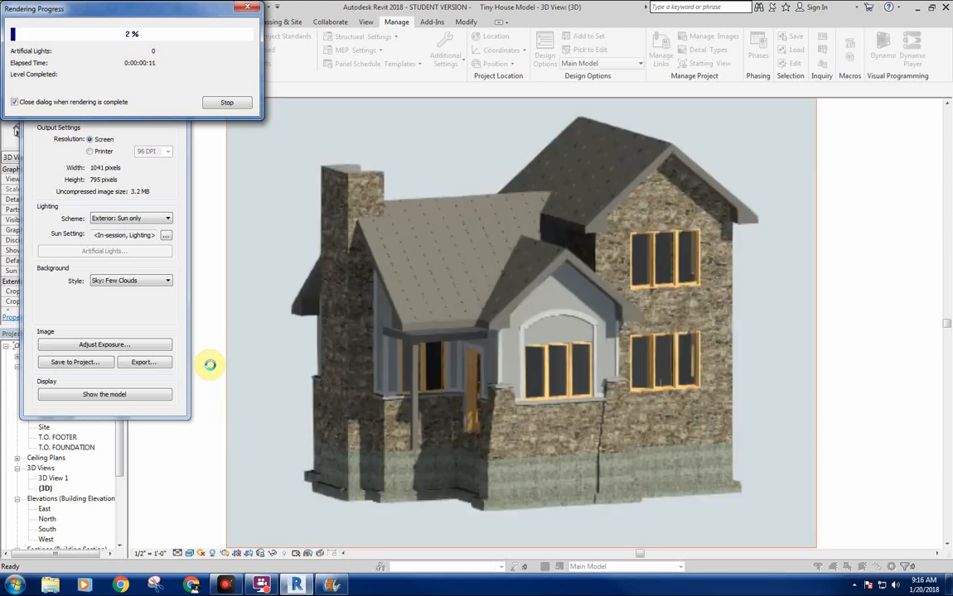
pyautogui.click(229, 102)
pyautogui.click(503, 295)
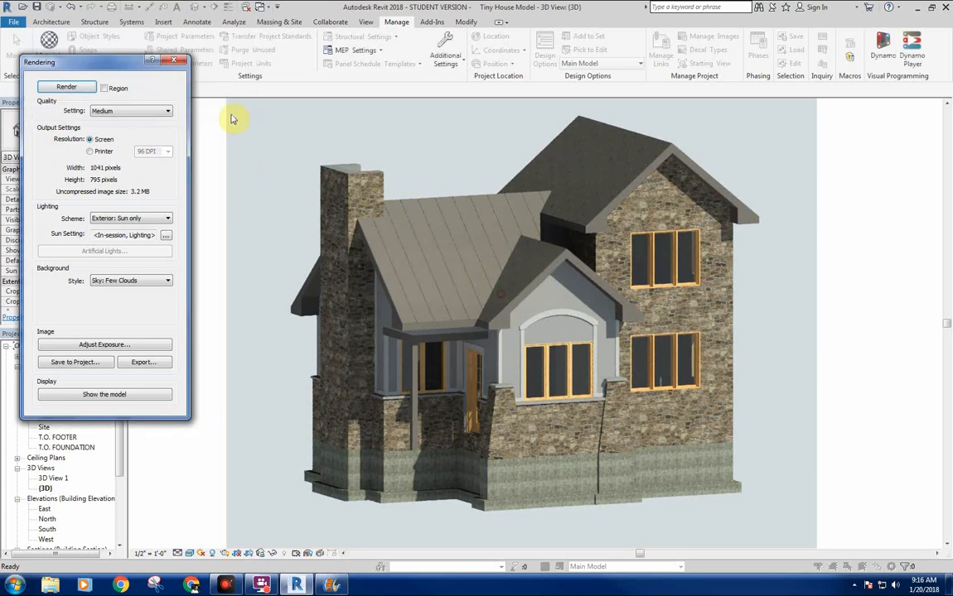
pyautogui.click(182, 65)
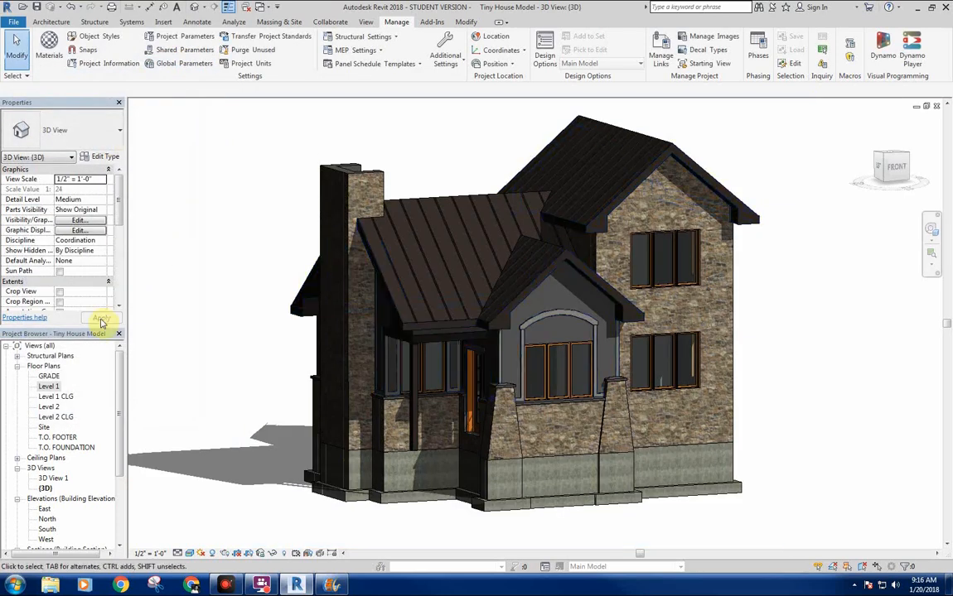
# Edit the in-place casework and assign the - Stucco material to its trim extrusions around the door, windows and wall corners.
pyautogui.click(501, 370)
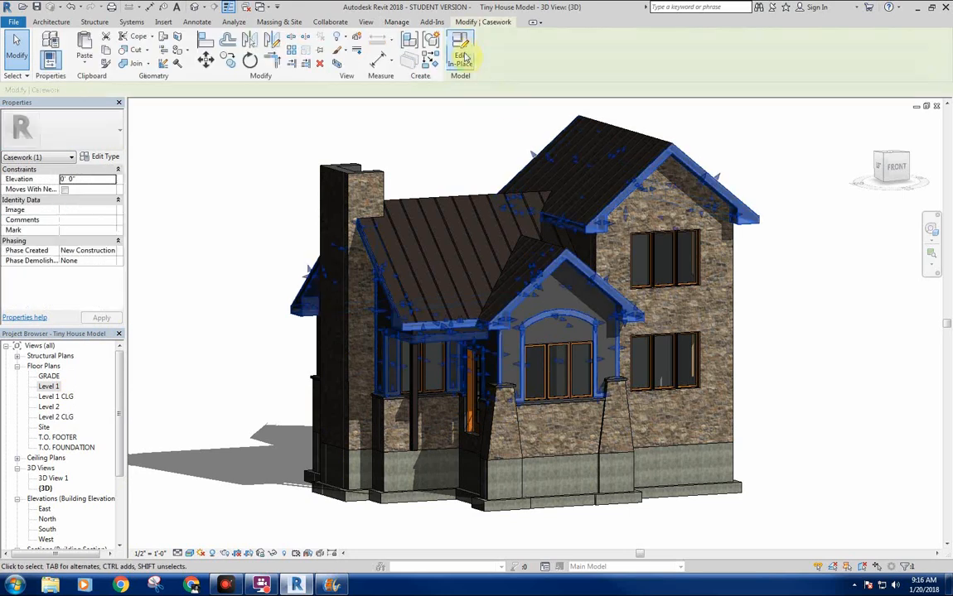
pyautogui.doubleClick(649, 367)
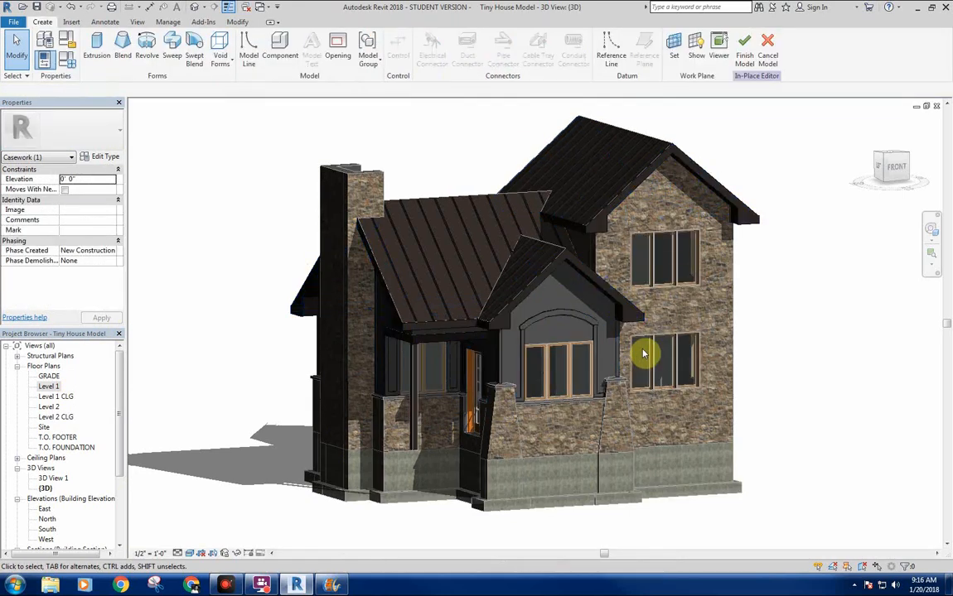
pyautogui.click(488, 374)
pyautogui.keyDown('ctrl'); pyautogui.click(569, 314); pyautogui.keyUp('ctrl')
pyautogui.keyDown('ctrl'); pyautogui.click(521, 356); pyautogui.keyUp('ctrl')
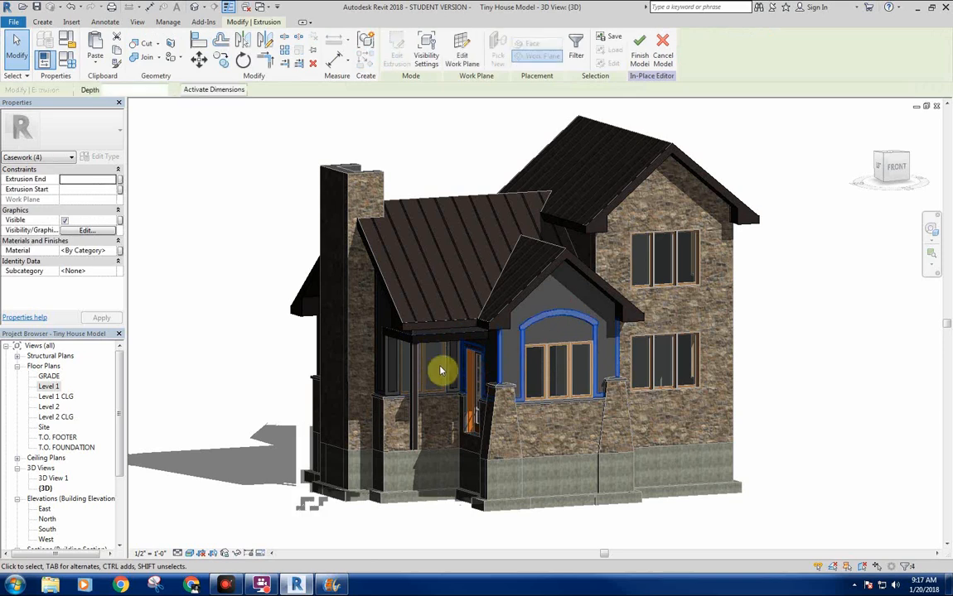
pyautogui.keyDown('ctrl'); pyautogui.click(455, 366); pyautogui.keyUp('ctrl')
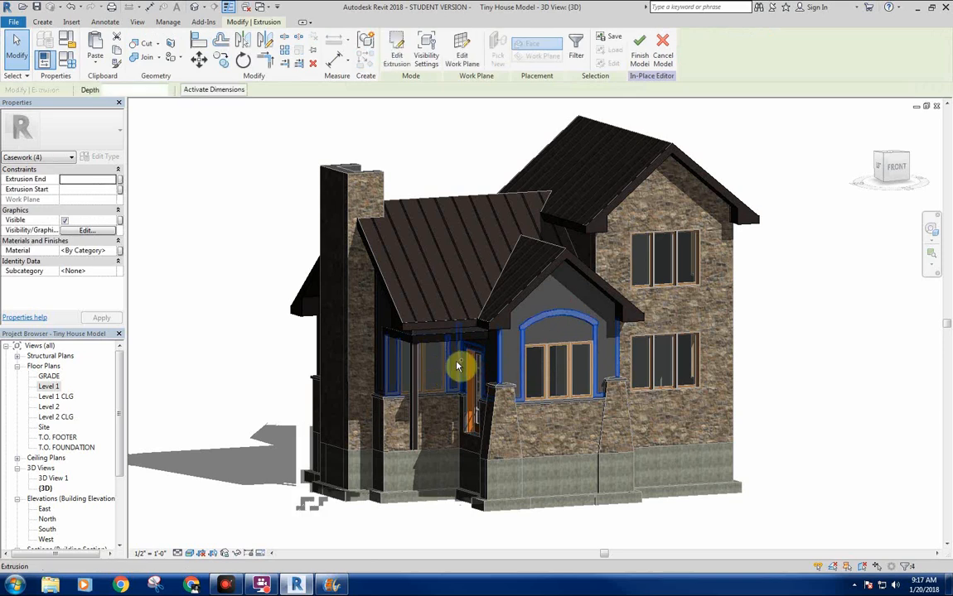
pyautogui.keyDown('ctrl'); pyautogui.click(380, 360); pyautogui.keyUp('ctrl')
pyautogui.keyDown('ctrl'); pyautogui.click(380, 360); pyautogui.keyUp('ctrl')
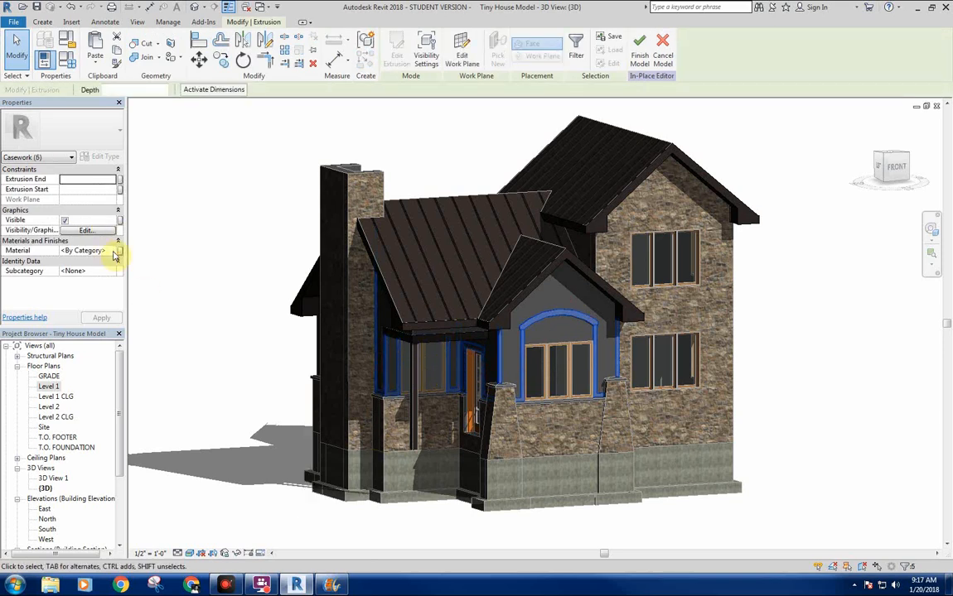
pyautogui.click(117, 251)
pyautogui.click(72, 301)
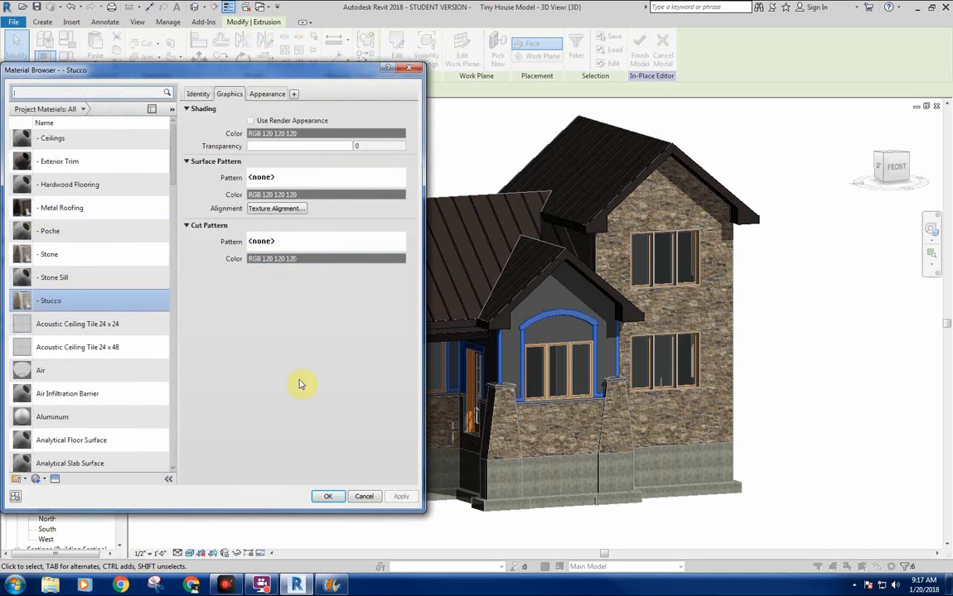
pyautogui.click(328, 497)
# Deselect the trim extrusions and finish editing the in-place casework model.
pyautogui.click(829, 400)
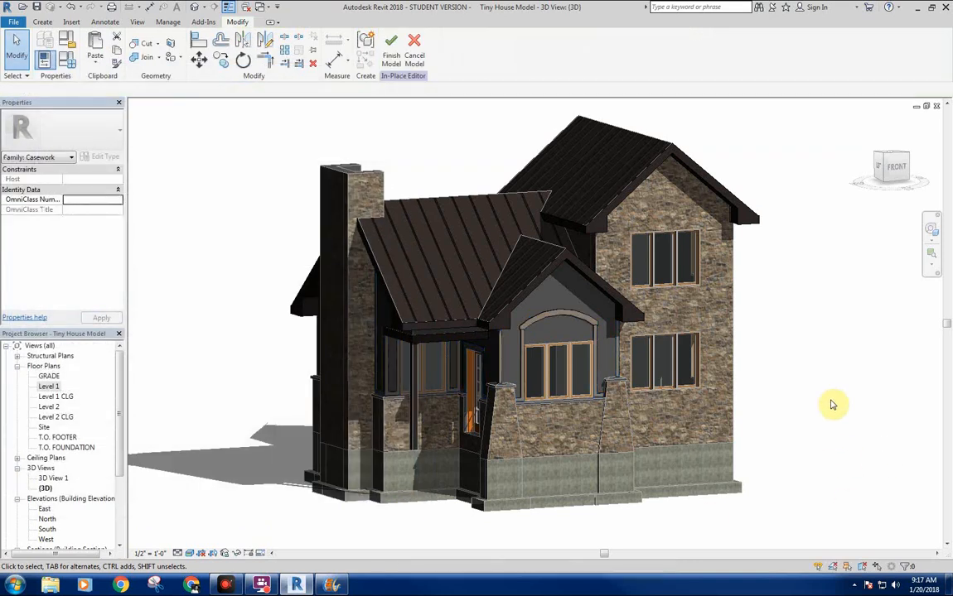
pyautogui.keyDown('shift'); pyautogui.moveTo(829, 400); pyautogui.dragTo(782, 391, button='middle'); pyautogui.keyUp('shift')
pyautogui.click(390, 63)
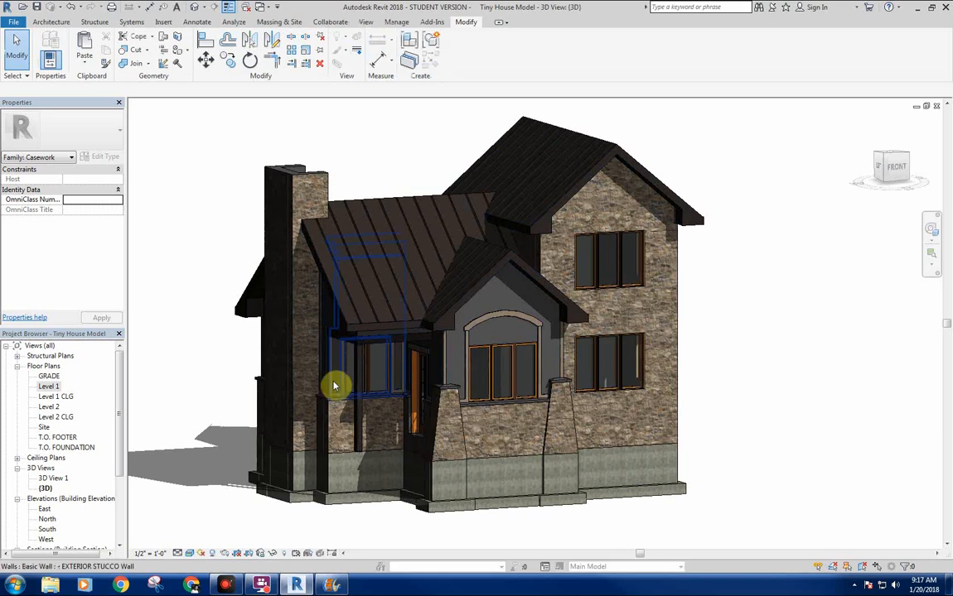
# Assign the - Stucco material to the Finish 1 [4] layer of the - EXTERIOR STUCCO Wall type.
pyautogui.click(260, 360)
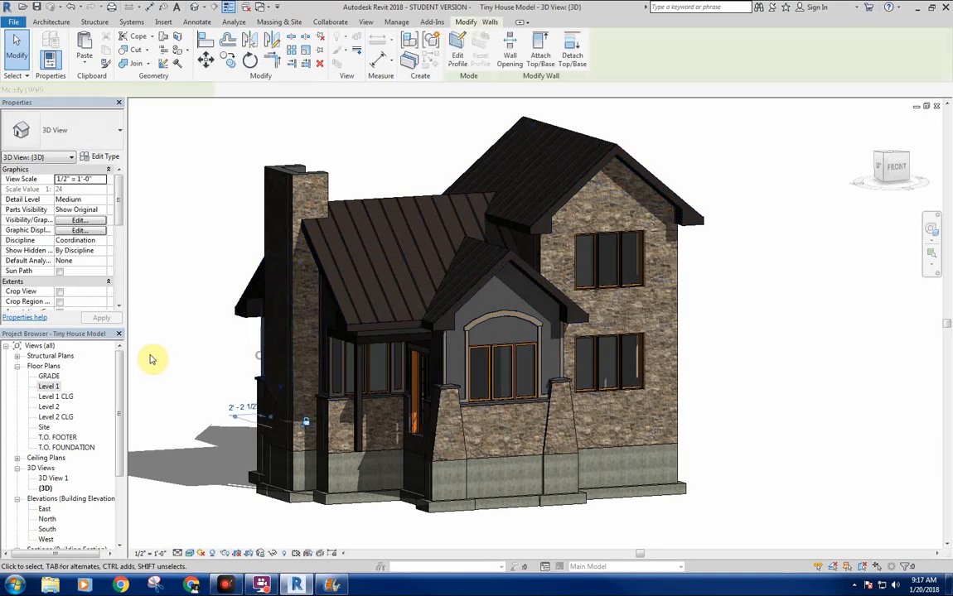
pyautogui.click(105, 156)
pyautogui.click(557, 239)
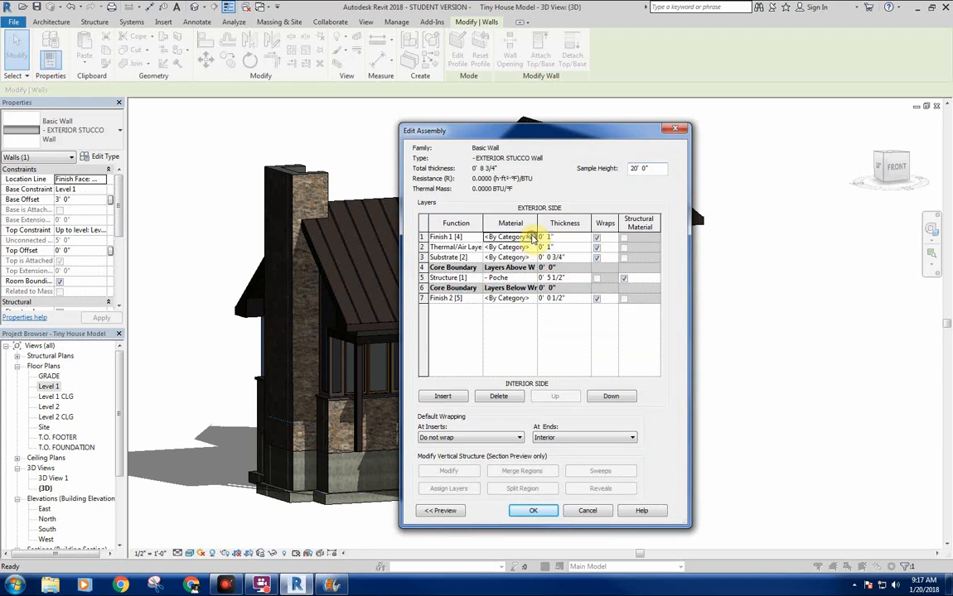
pyautogui.click(531, 238)
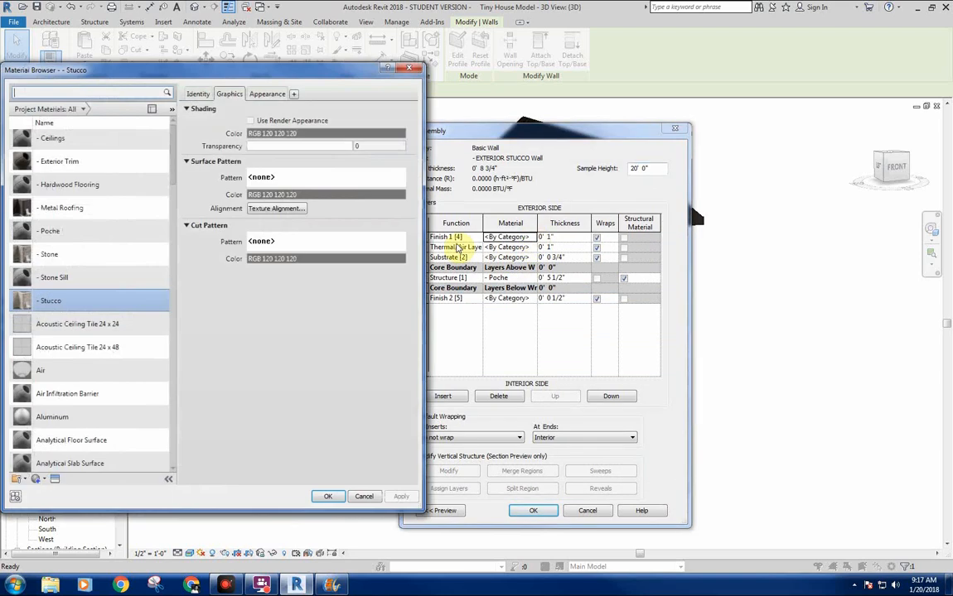
pyautogui.click(328, 496)
pyautogui.click(532, 510)
pyautogui.click(561, 513)
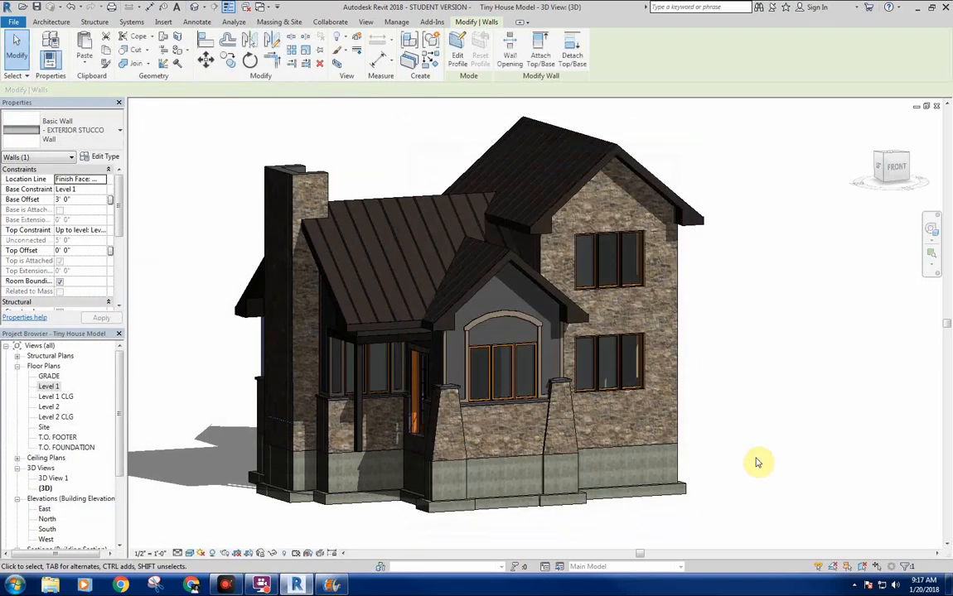
pyautogui.click(741, 398)
# Render the 3D view with the reassigned stucco, review the image and return to the model.
pyautogui.moveTo(364, 436); pyautogui.dragTo(360, 437, button='middle')
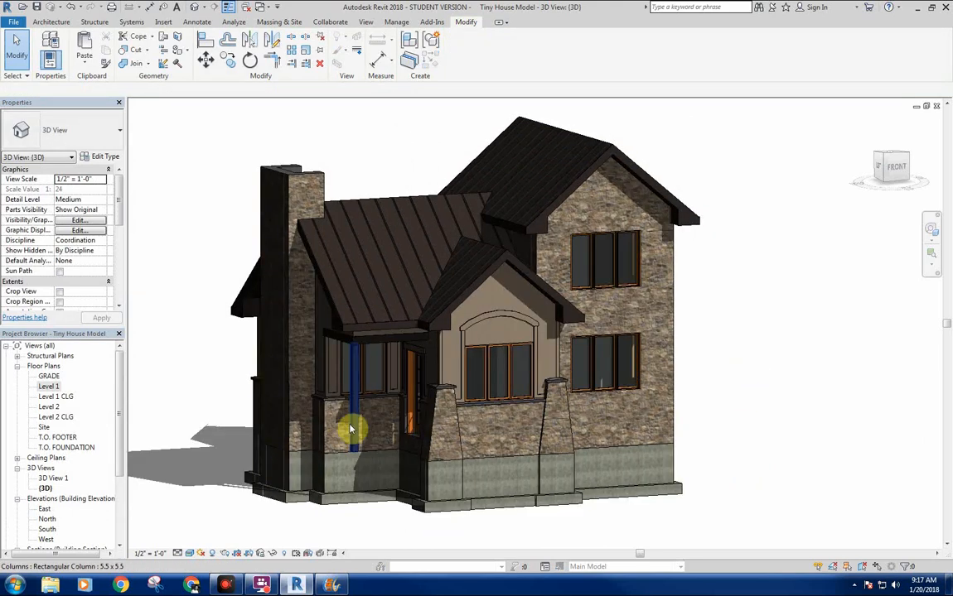
pyautogui.click(229, 555)
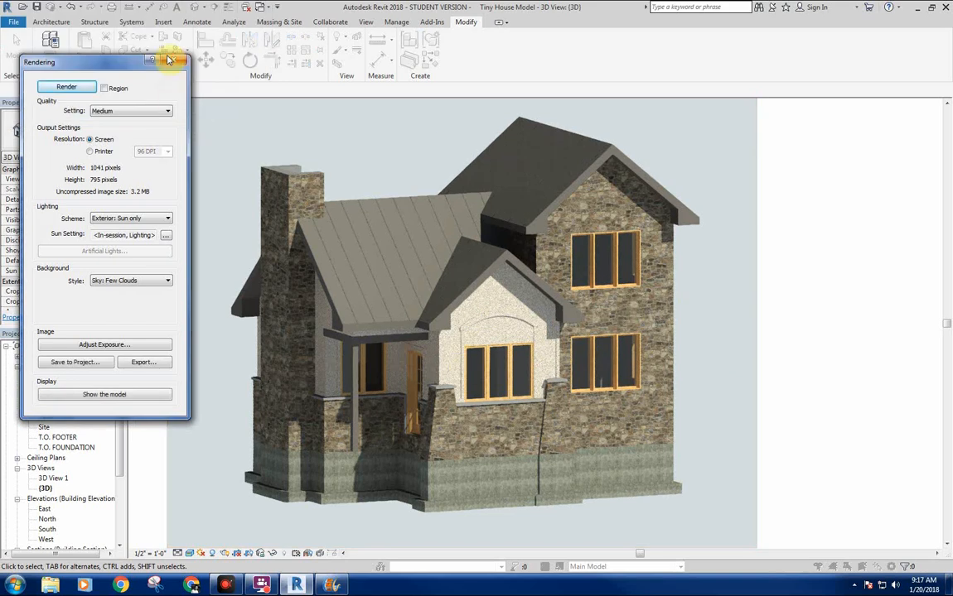
pyautogui.click(171, 61)
# Enlarge the - Stucco material's appearance preview and enable its tint with the color RGB 185 185 185.
pyautogui.click(398, 21)
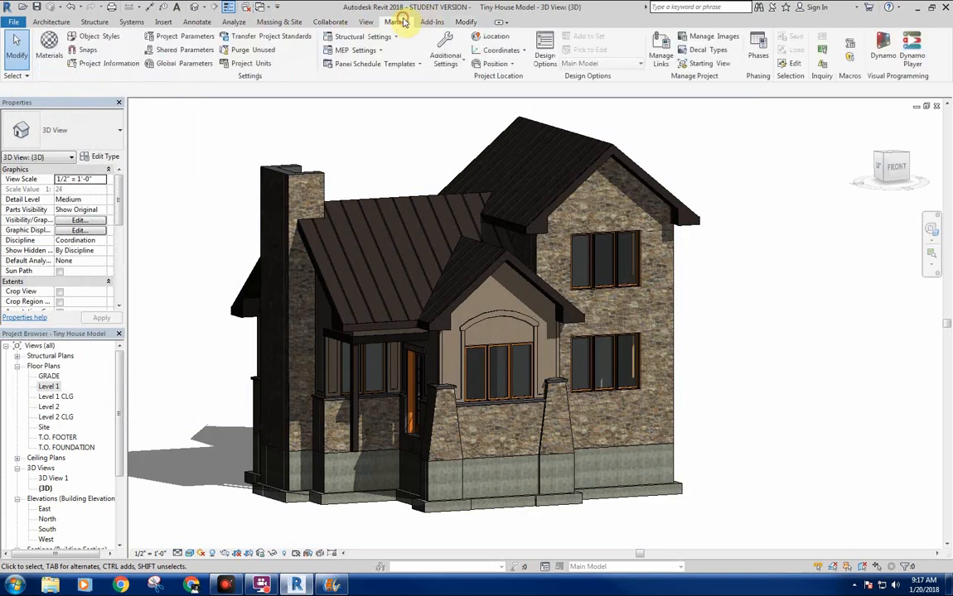
pyautogui.click(48, 48)
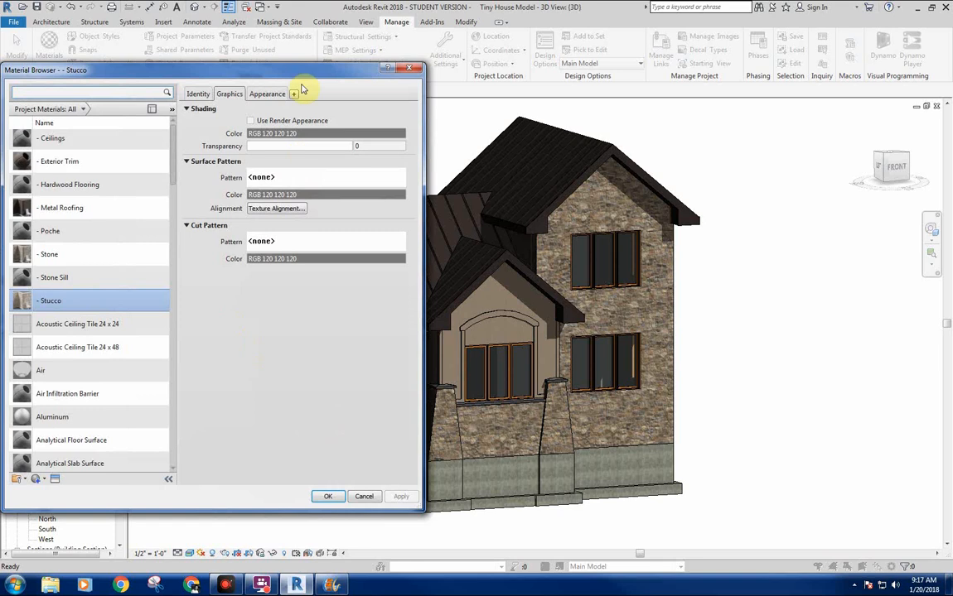
pyautogui.click(263, 94)
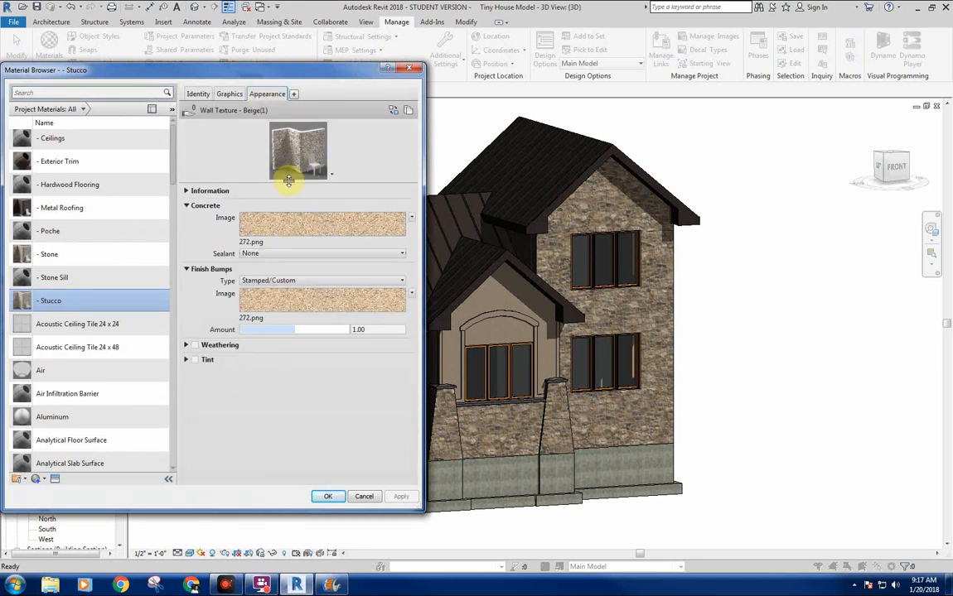
pyautogui.moveTo(288, 181); pyautogui.dragTo(400, 362)
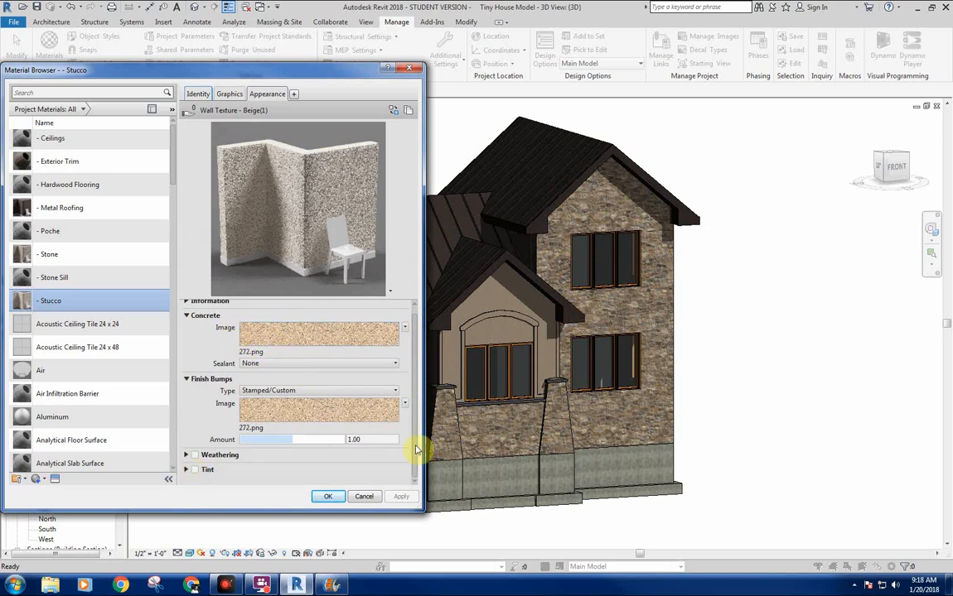
pyautogui.click(196, 470)
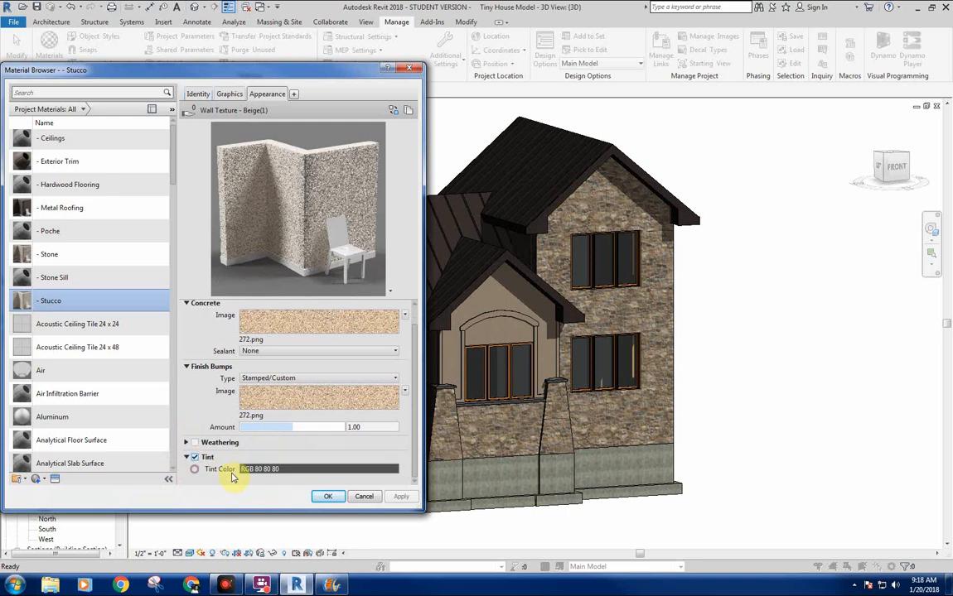
pyautogui.click(270, 469)
pyautogui.moveTo(337, 273); pyautogui.dragTo(339, 232)
pyautogui.click(261, 387)
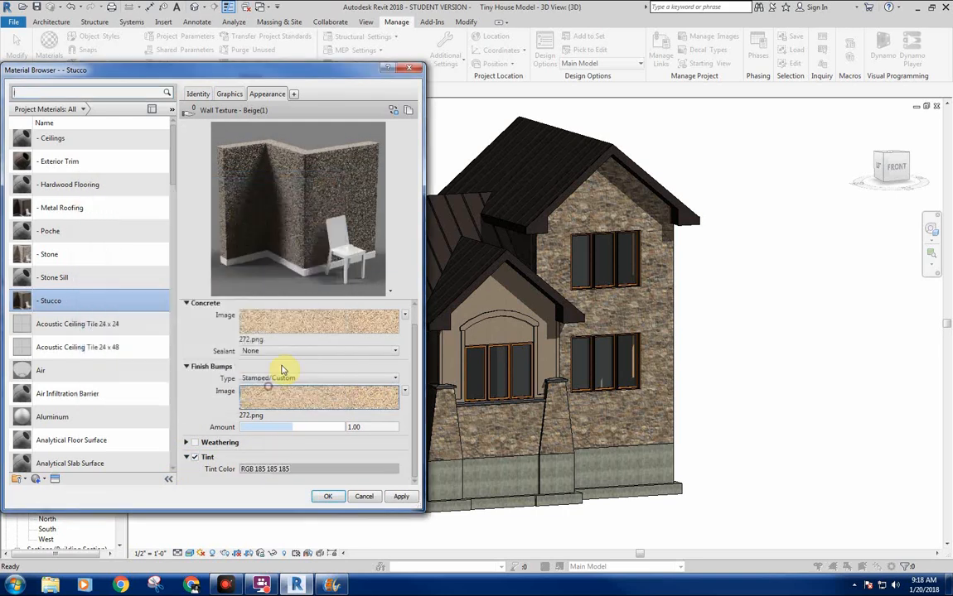
# Set the - Stucco tint to the warm beige RGB 170 159 151 and accept the material changes.
pyautogui.click(279, 469)
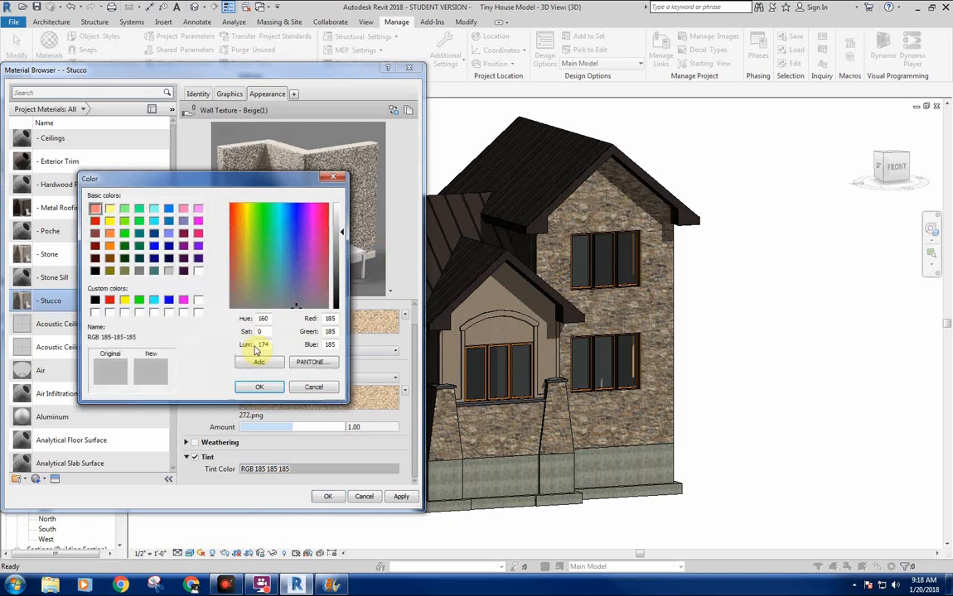
pyautogui.moveTo(231, 299); pyautogui.dragTo(245, 301)
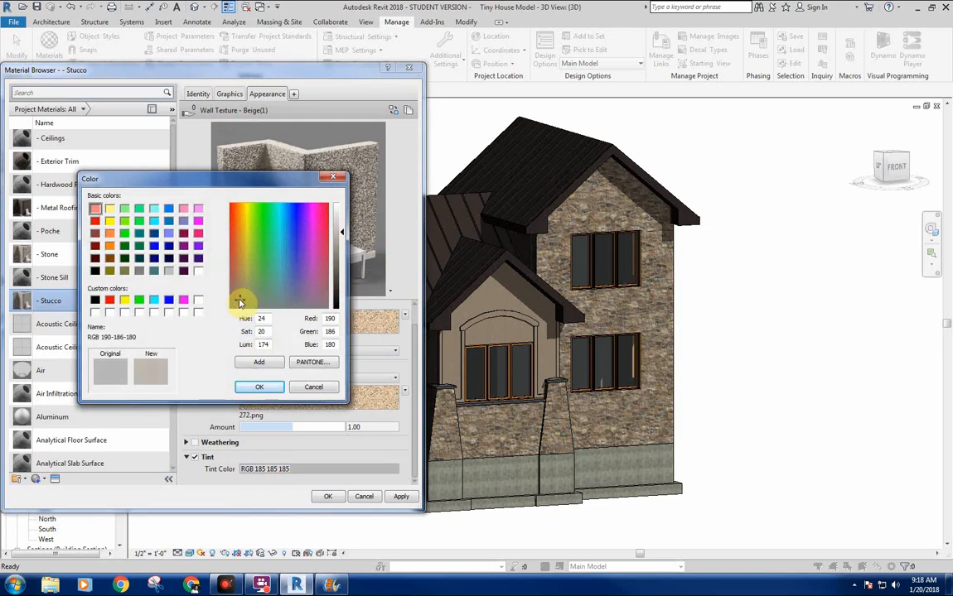
pyautogui.click(248, 299)
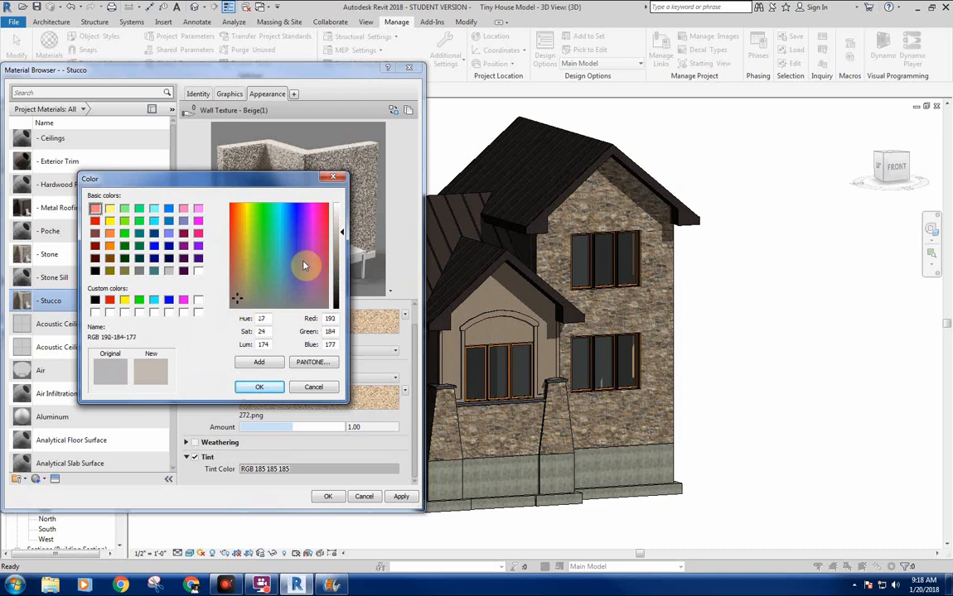
pyautogui.moveTo(340, 237); pyautogui.dragTo(340, 243)
pyautogui.click(262, 387)
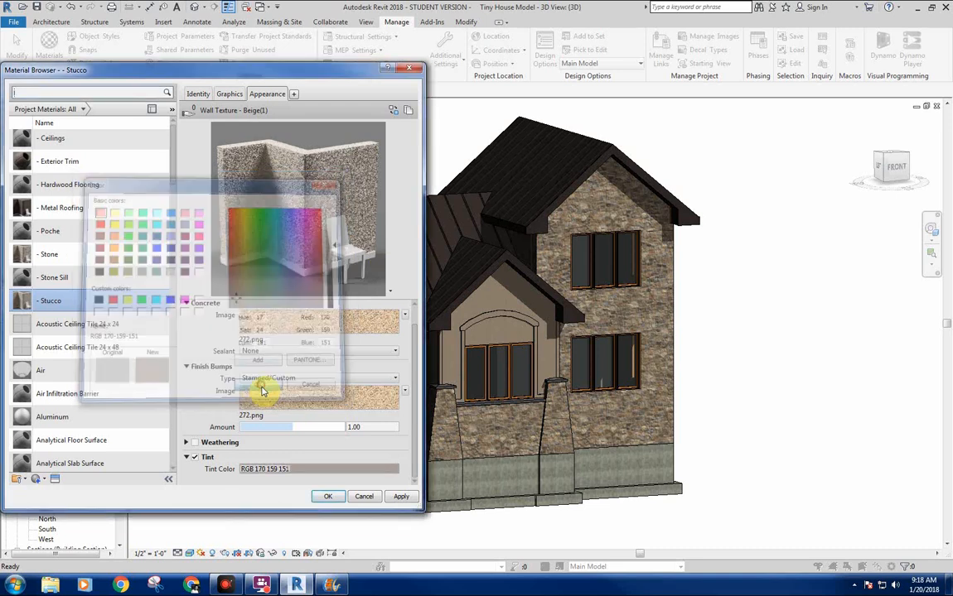
pyautogui.click(328, 497)
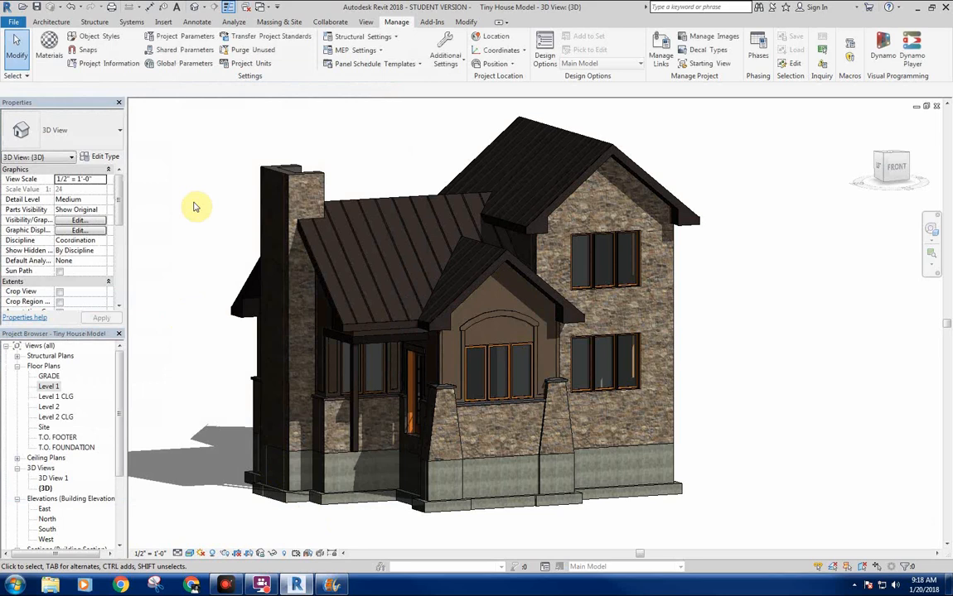
# Render the 3D view at Medium quality to check the tinted stucco, then return to the model and close the render settings.
pyautogui.click(225, 552)
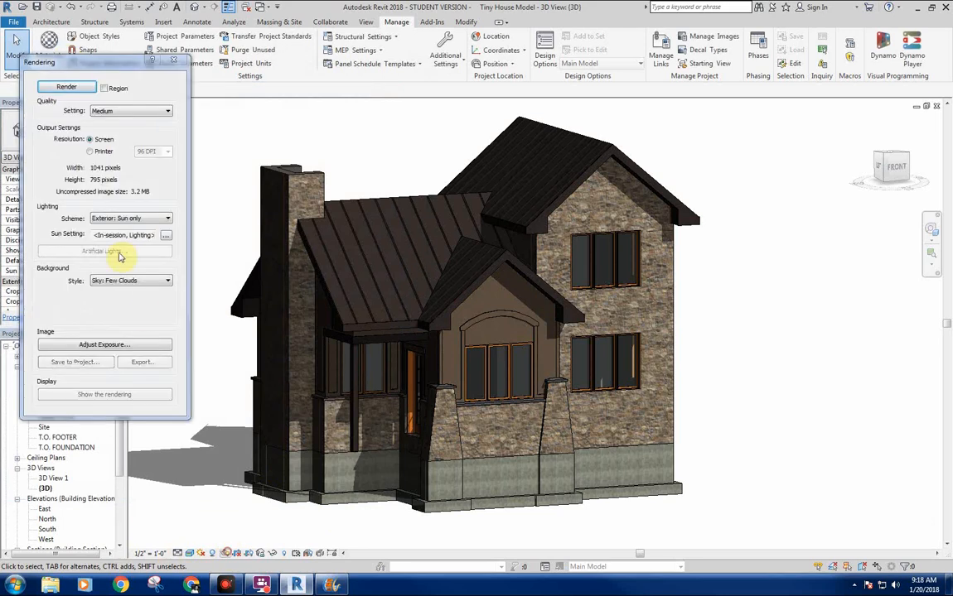
pyautogui.click(68, 87)
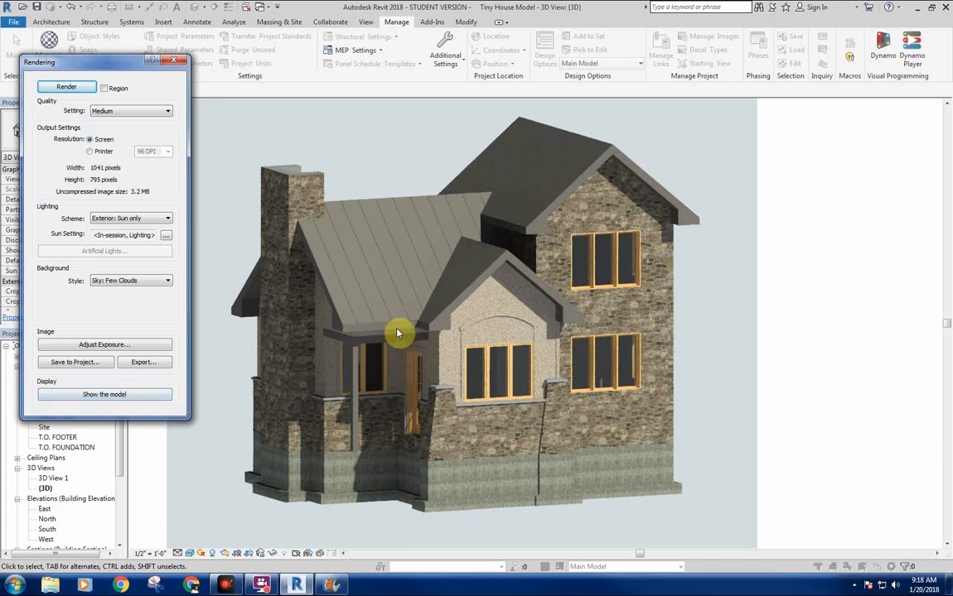
pyautogui.click(104, 395)
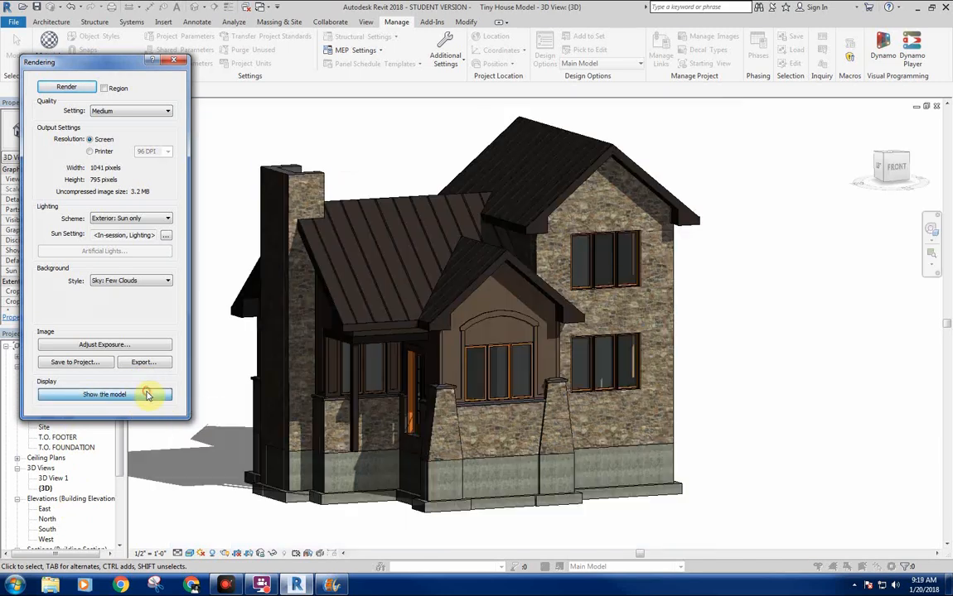
pyautogui.click(175, 64)
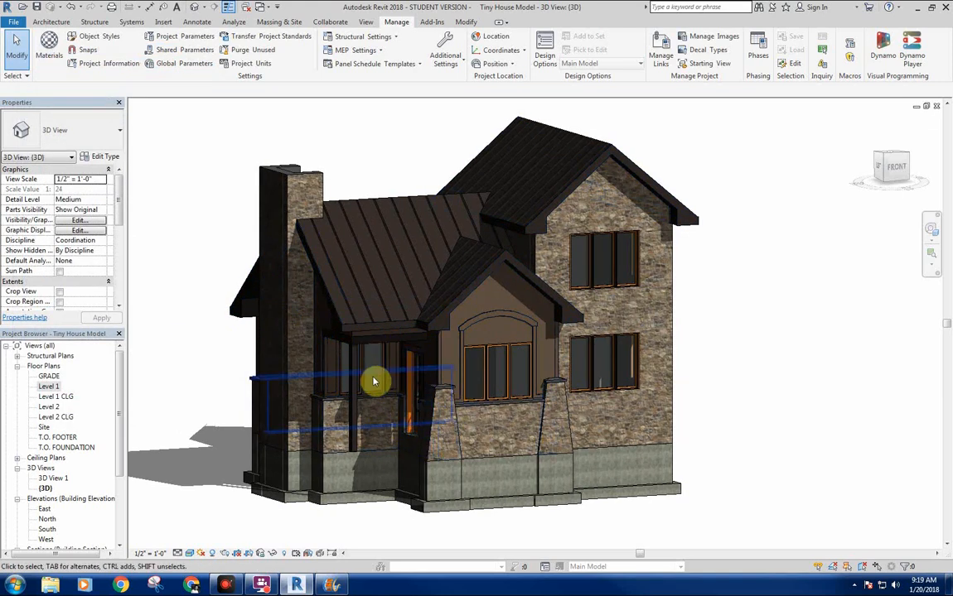
pyautogui.click(514, 392)
pyautogui.click(724, 348)
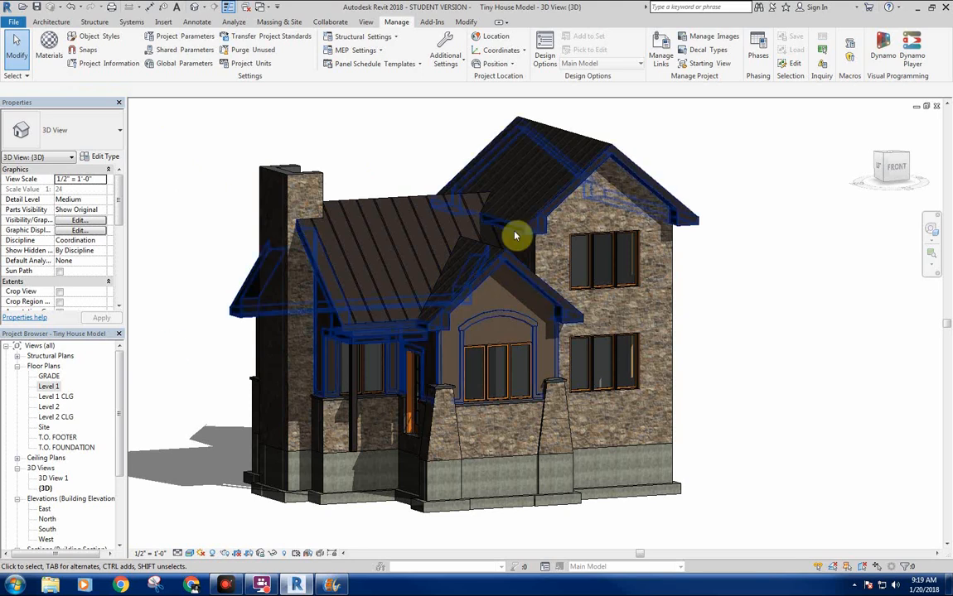
pyautogui.click(223, 553)
pyautogui.click(137, 396)
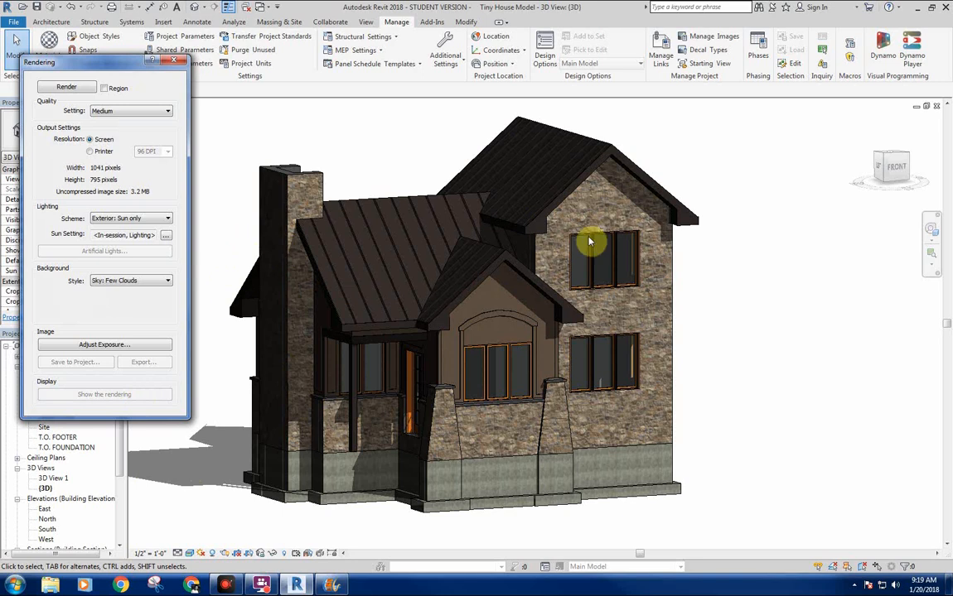
pyautogui.moveTo(672, 336); pyautogui.dragTo(722, 357, button='middle')
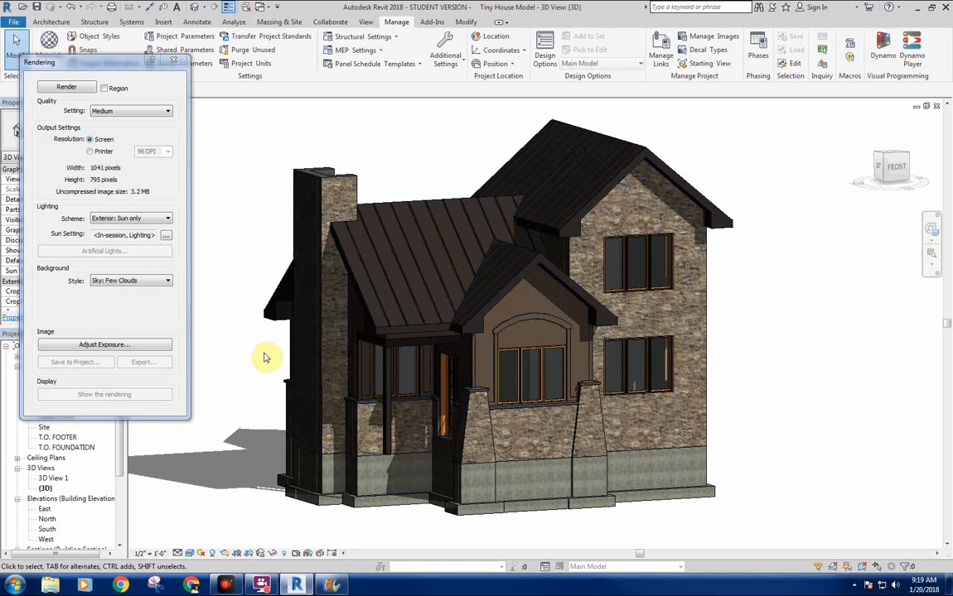
pyautogui.moveTo(245, 371); pyautogui.dragTo(246, 376, button='middle')
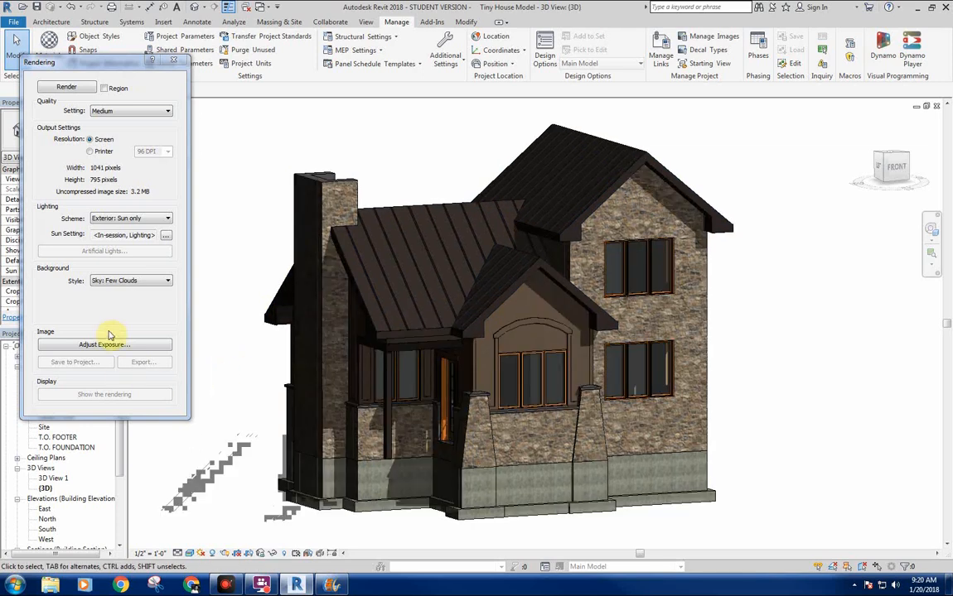
pyautogui.click(173, 63)
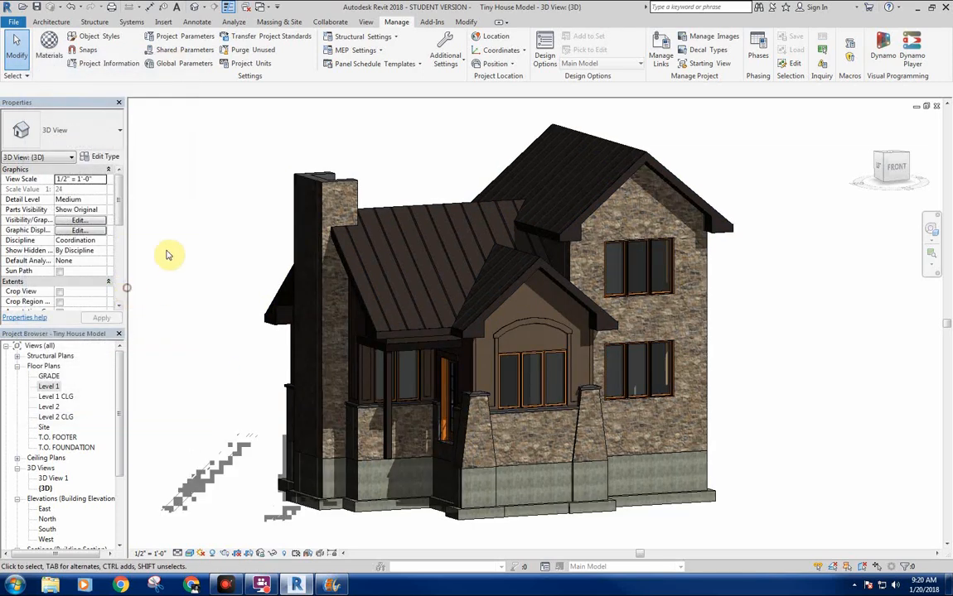